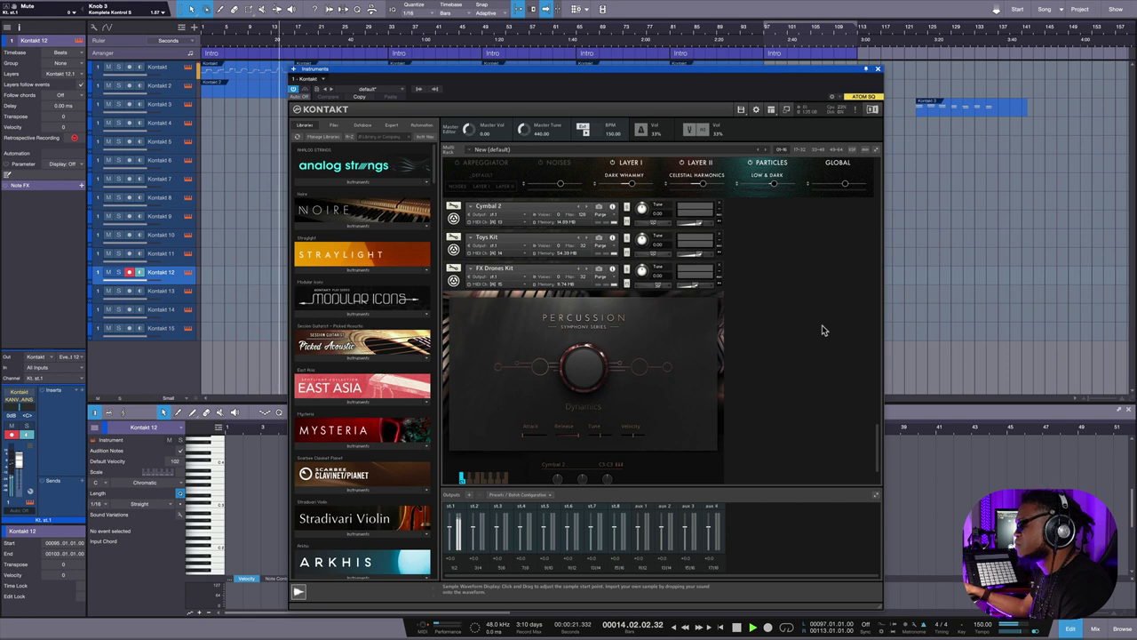
# Select the first Kontakt 2 clip and look through the Ashlight and Pharlight patches in the Kontakt rack.
pyautogui.hotkey('ctrl', 'w')
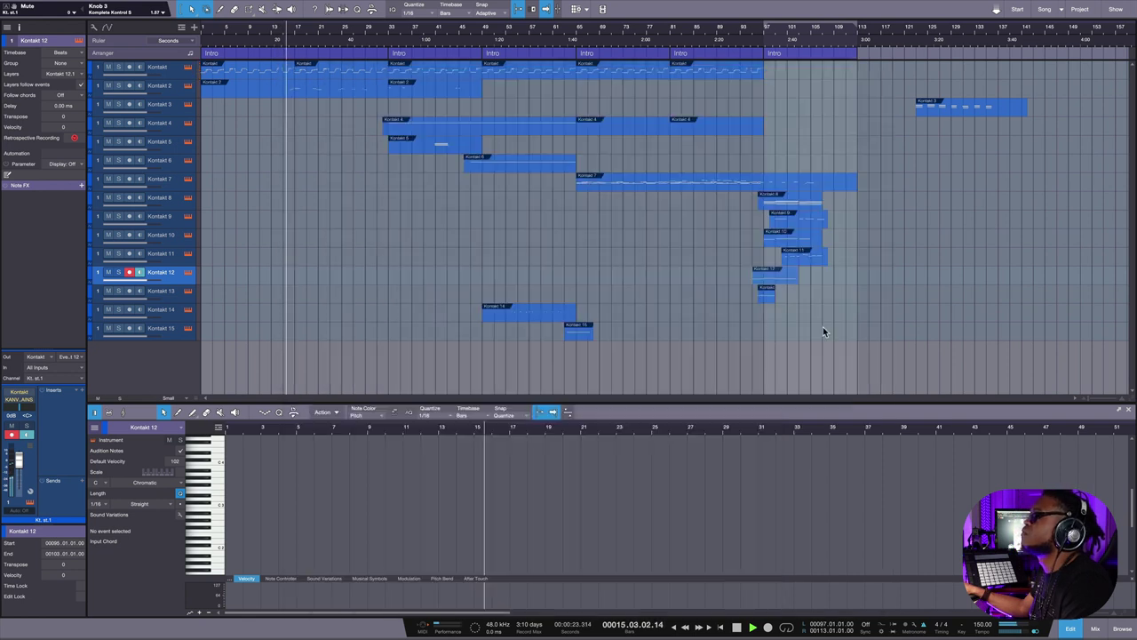
pyautogui.click(354, 88)
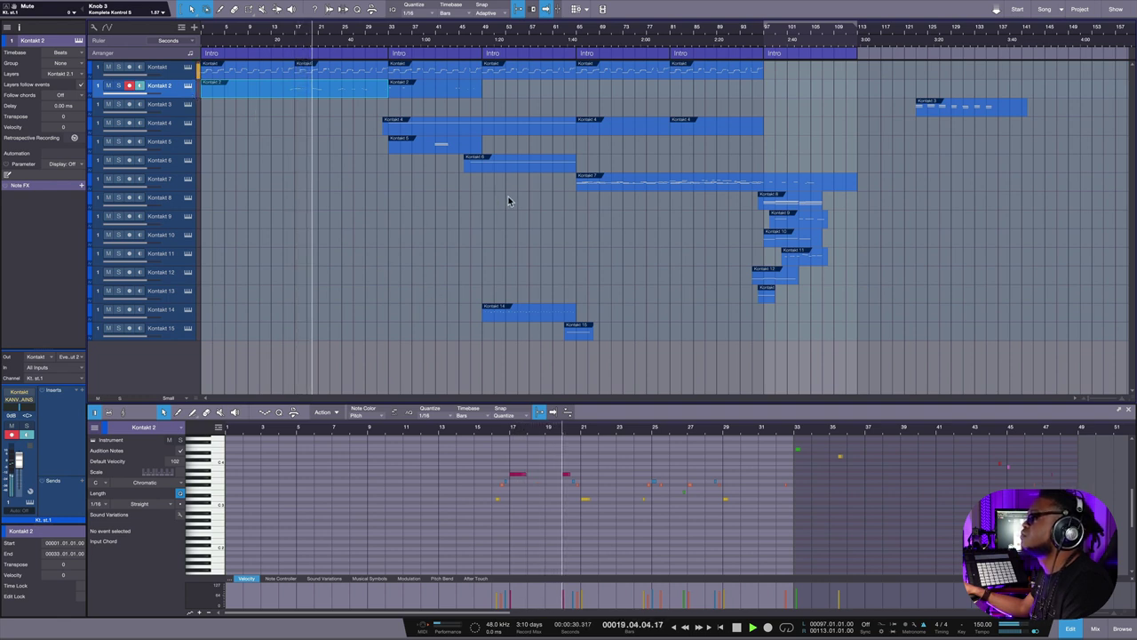
pyautogui.press('F11')
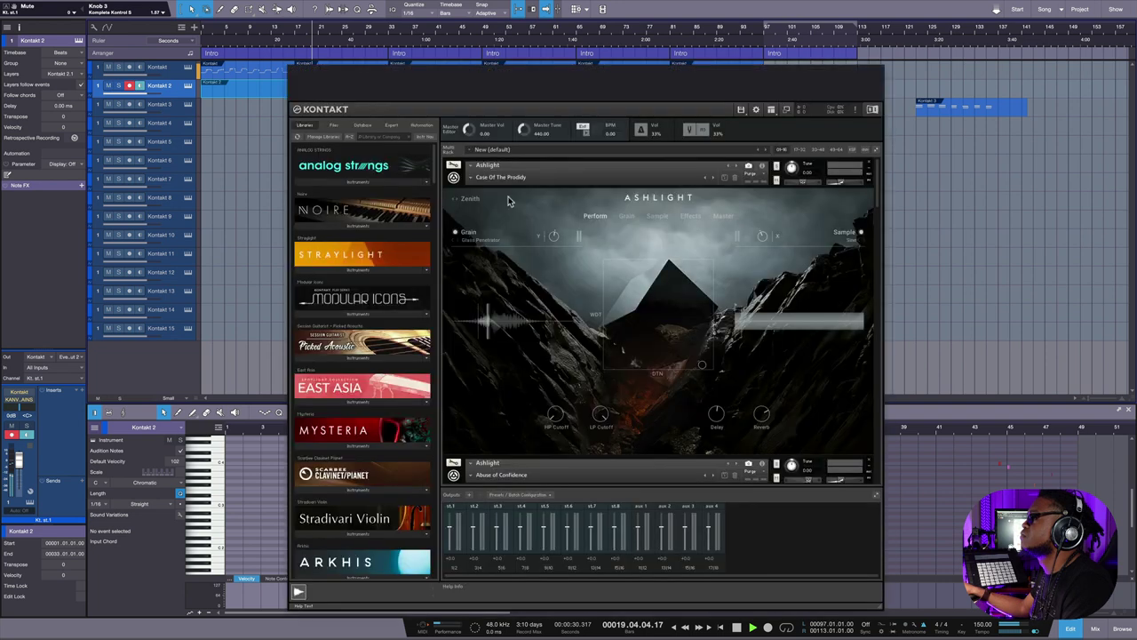
pyautogui.scroll(-2, 667, 329)
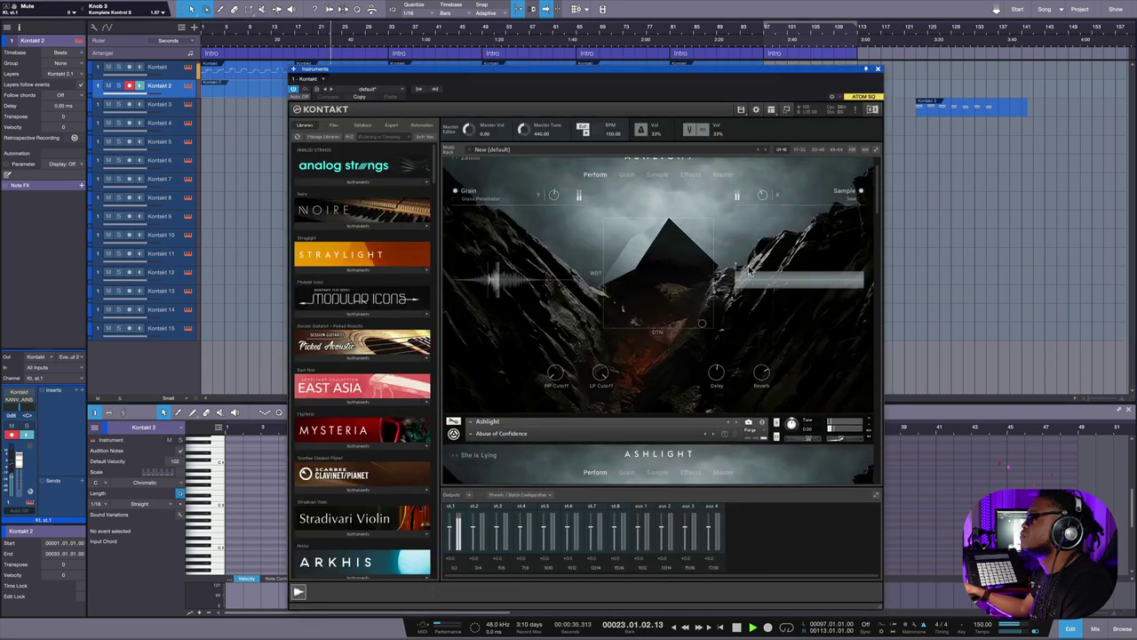
pyautogui.scroll(-2, 585, 388)
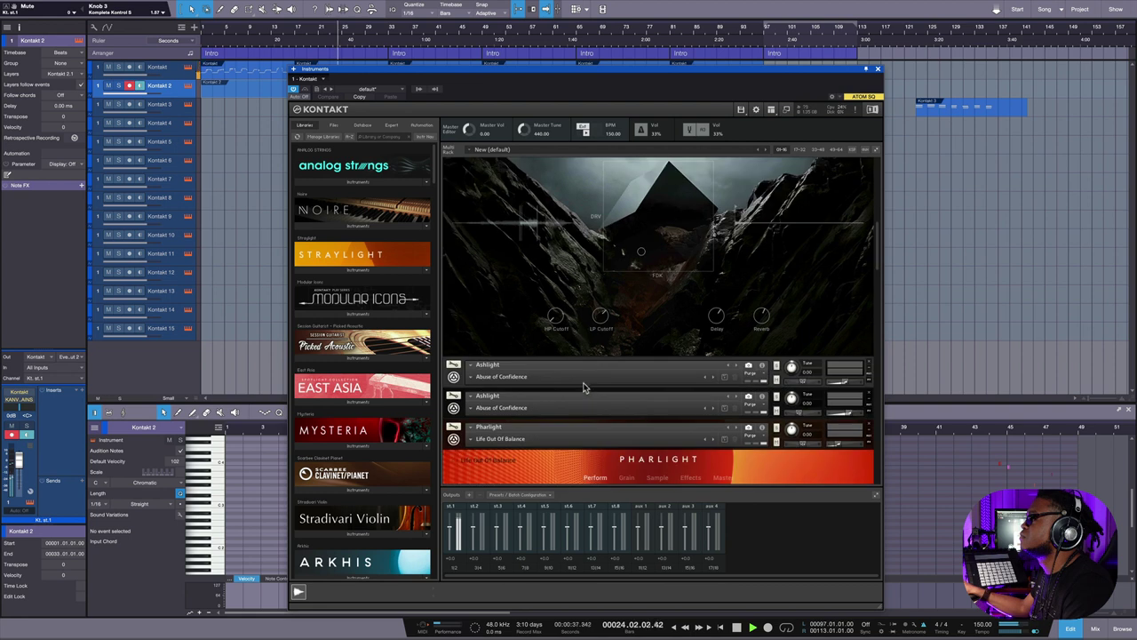
pyautogui.scroll(3, 584, 385)
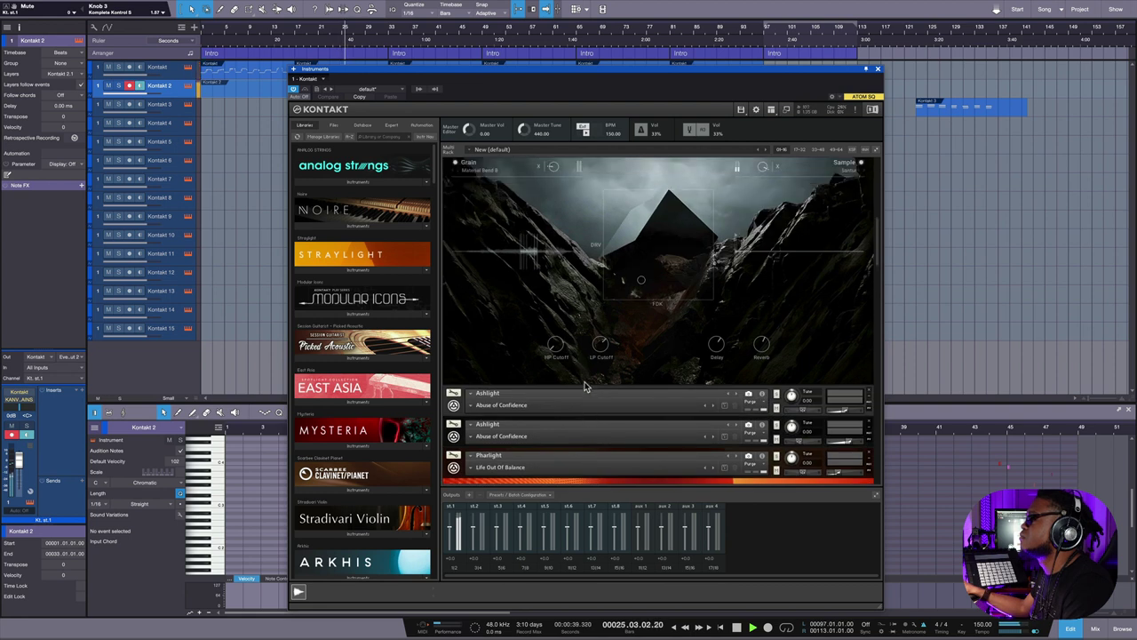
pyautogui.scroll(3, 584, 384)
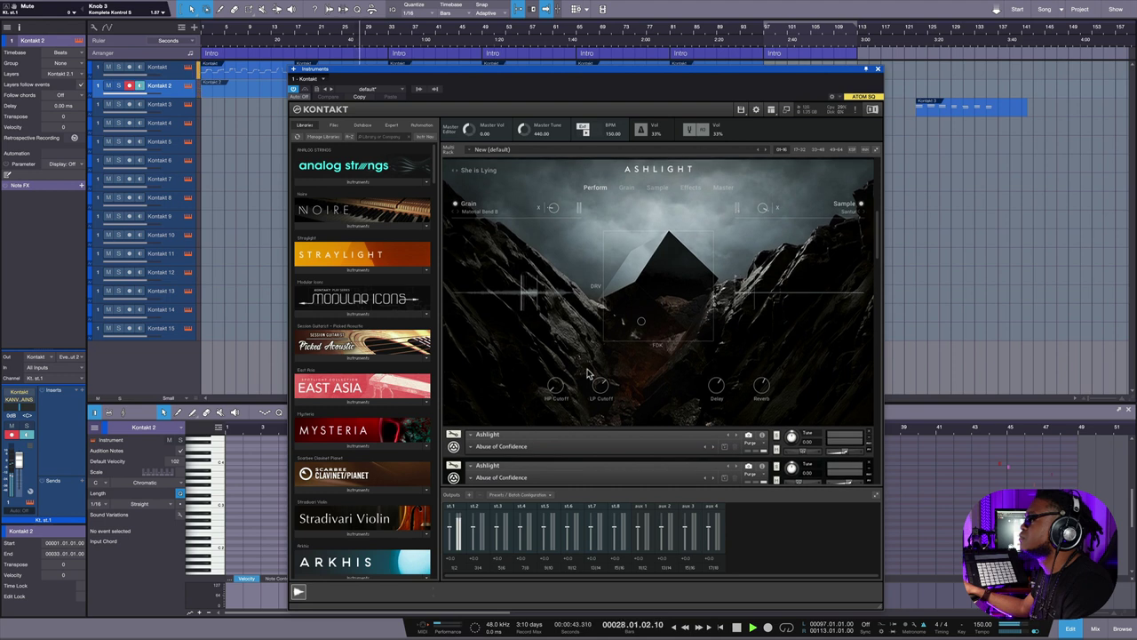
pyautogui.scroll(1, 587, 375)
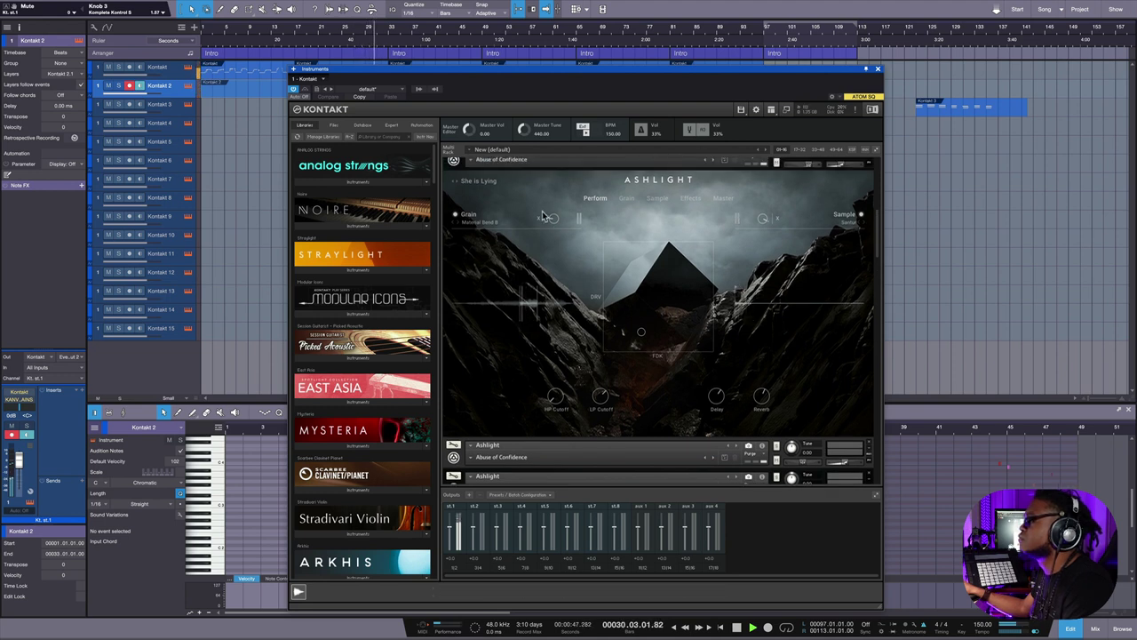
pyautogui.hotkey('ctrl', 'w')
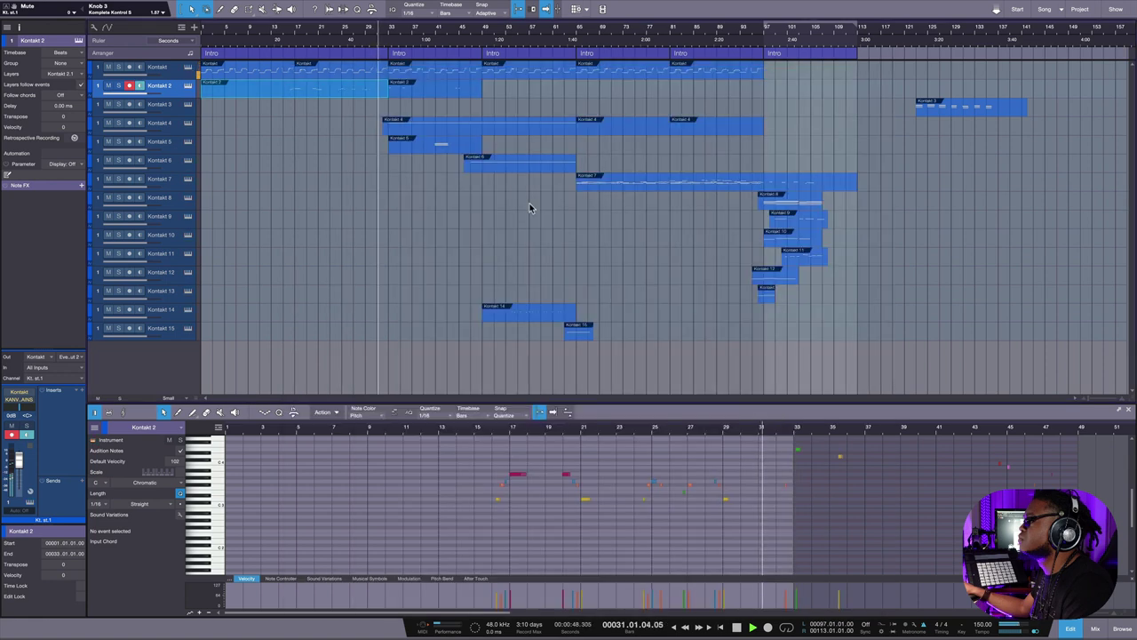
# Inspect the notes of the first Kontakt 4 clip and the Kontakt 5, Kontakt 14 and Kontakt 15 clips during playback.
pyautogui.click(437, 129)
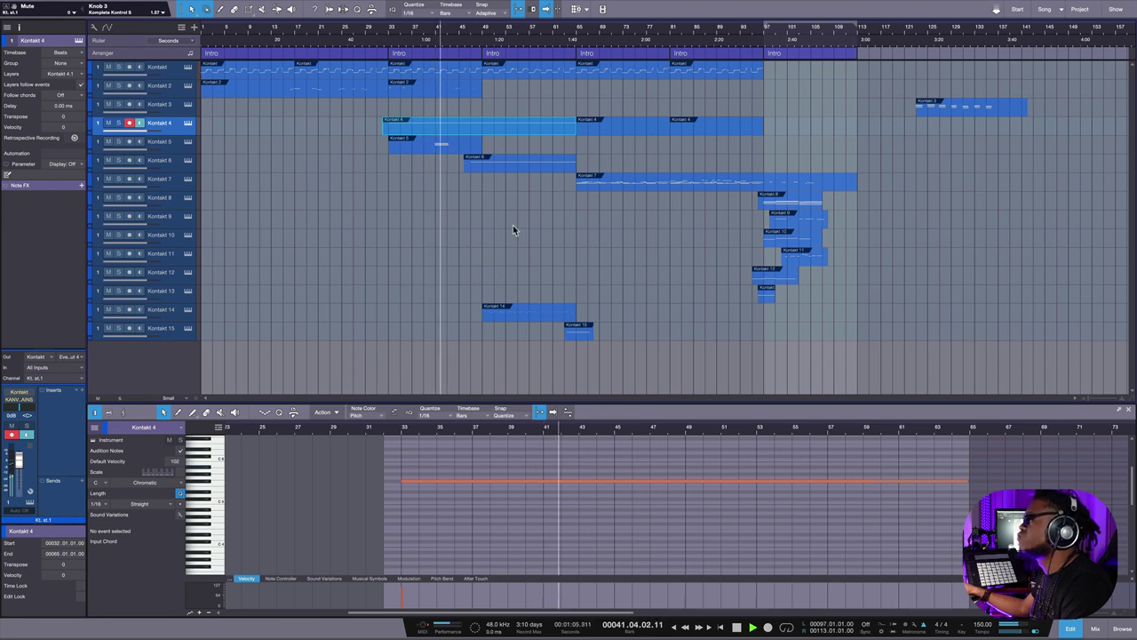
pyautogui.click(457, 145)
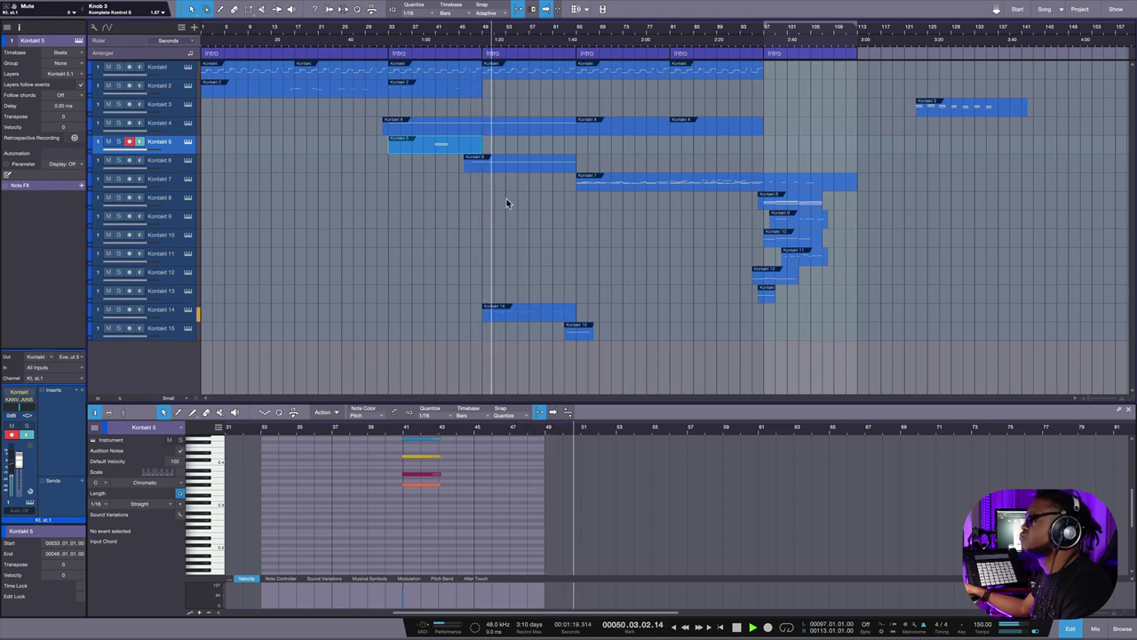
pyautogui.click(541, 314)
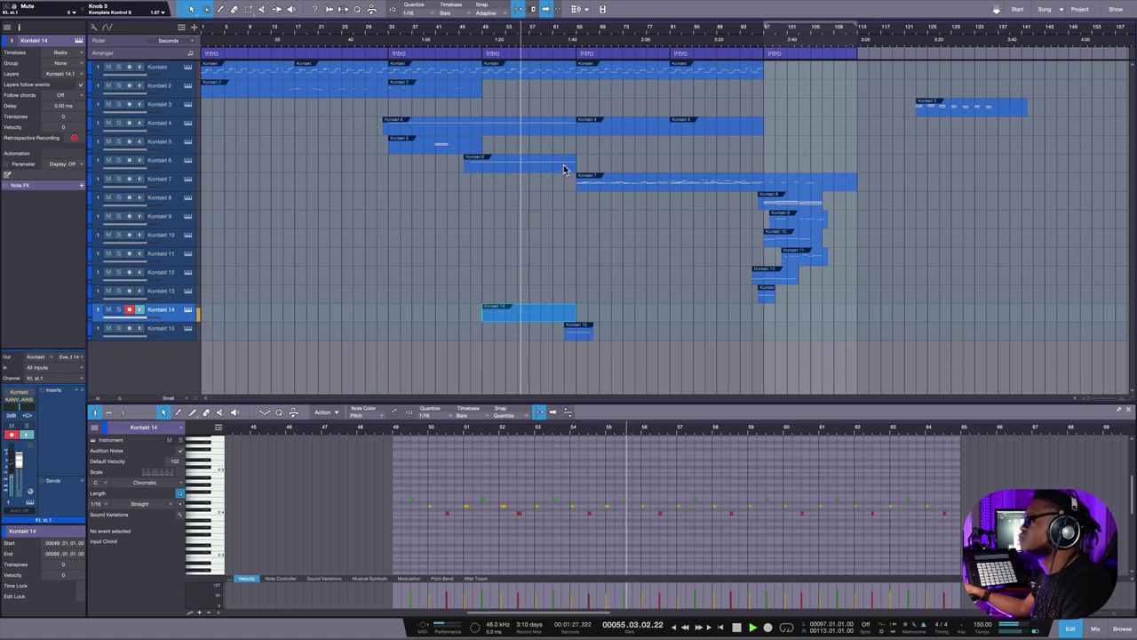
pyautogui.click(581, 334)
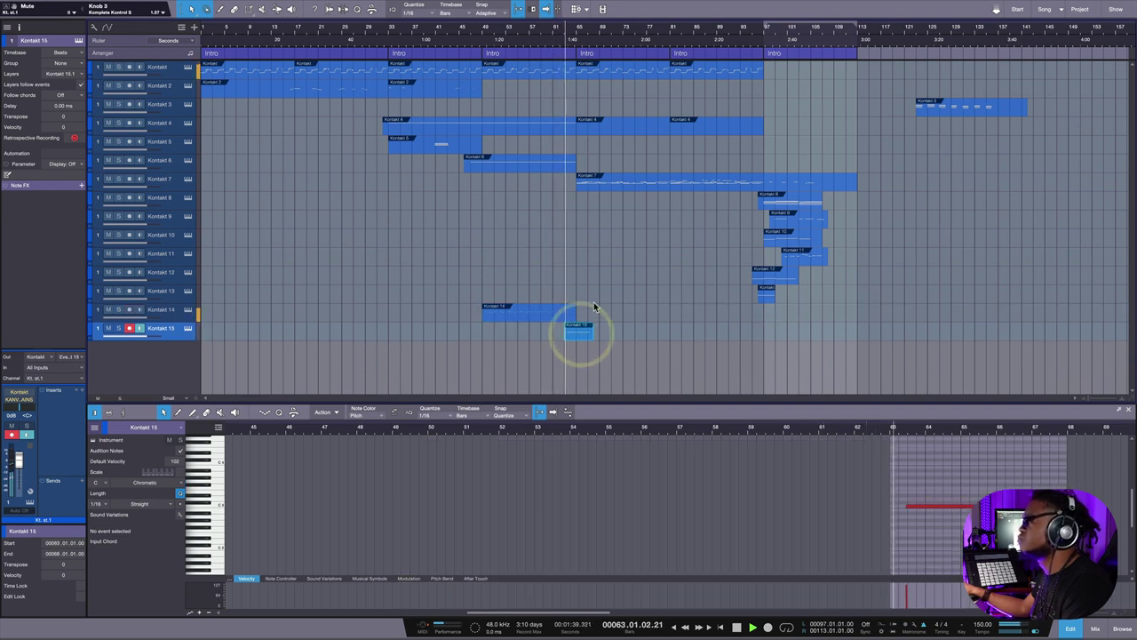
# Select the Kontakt 7 clip and look through the Kontakt rack for the Ashlight instrument it plays.
pyautogui.click(623, 183)
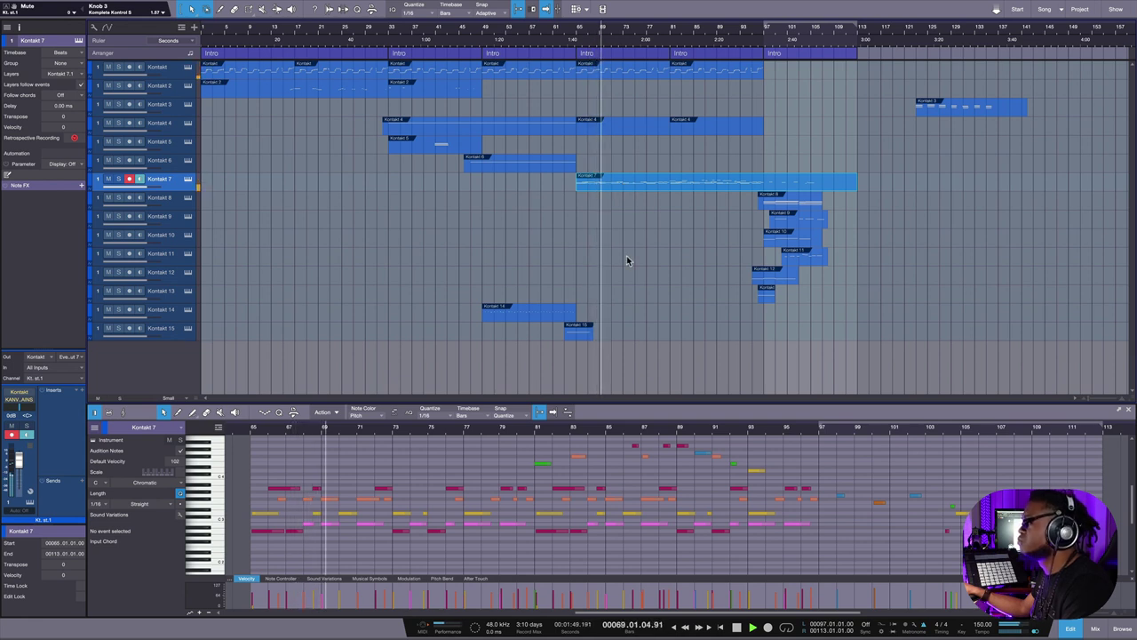
pyautogui.press('F11')
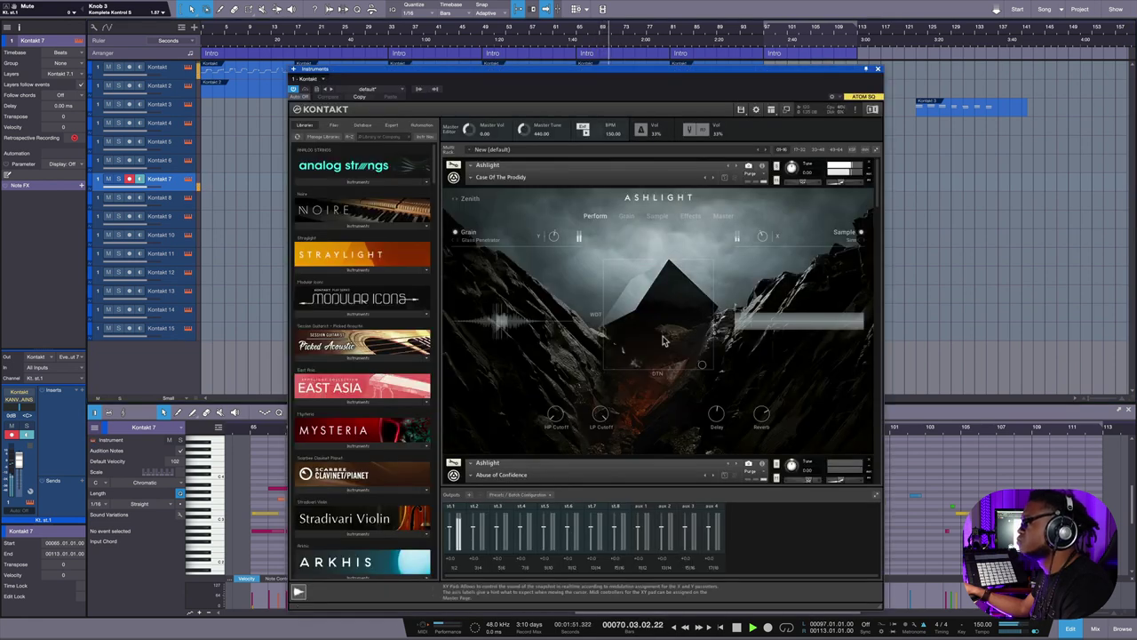
pyautogui.scroll(-5, 687, 363)
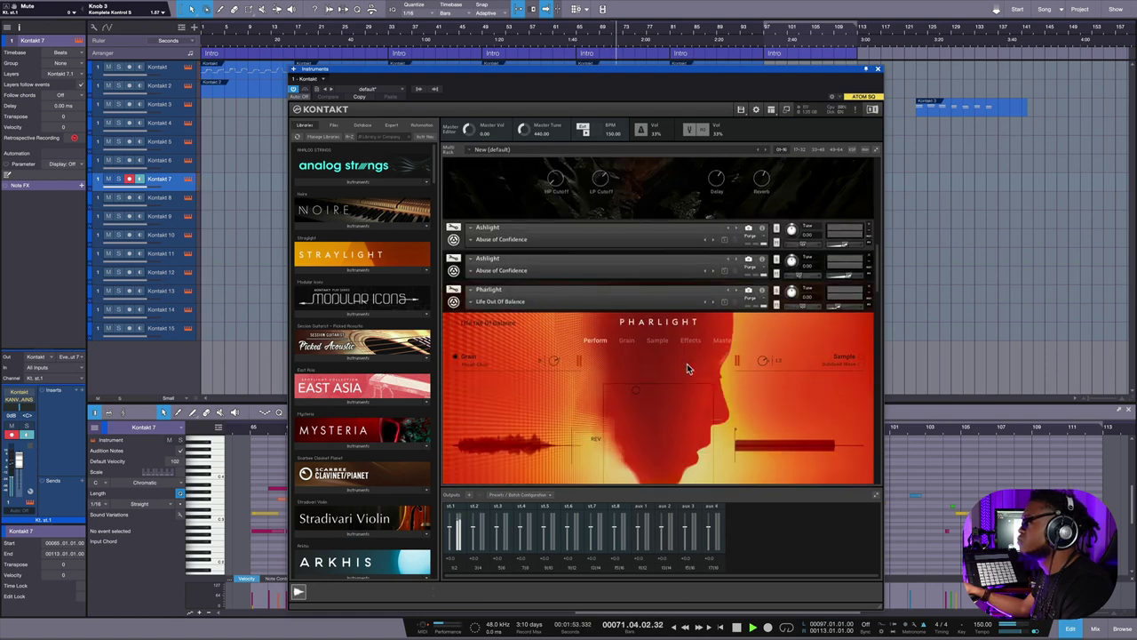
pyautogui.scroll(4, 666, 310)
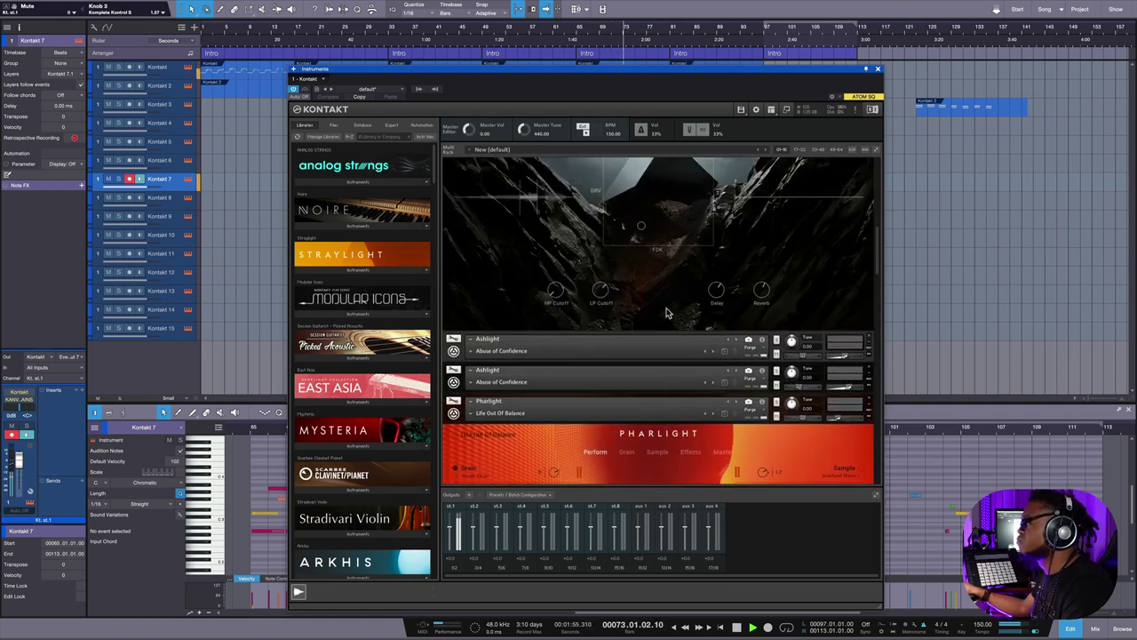
pyautogui.scroll(-8, 669, 307)
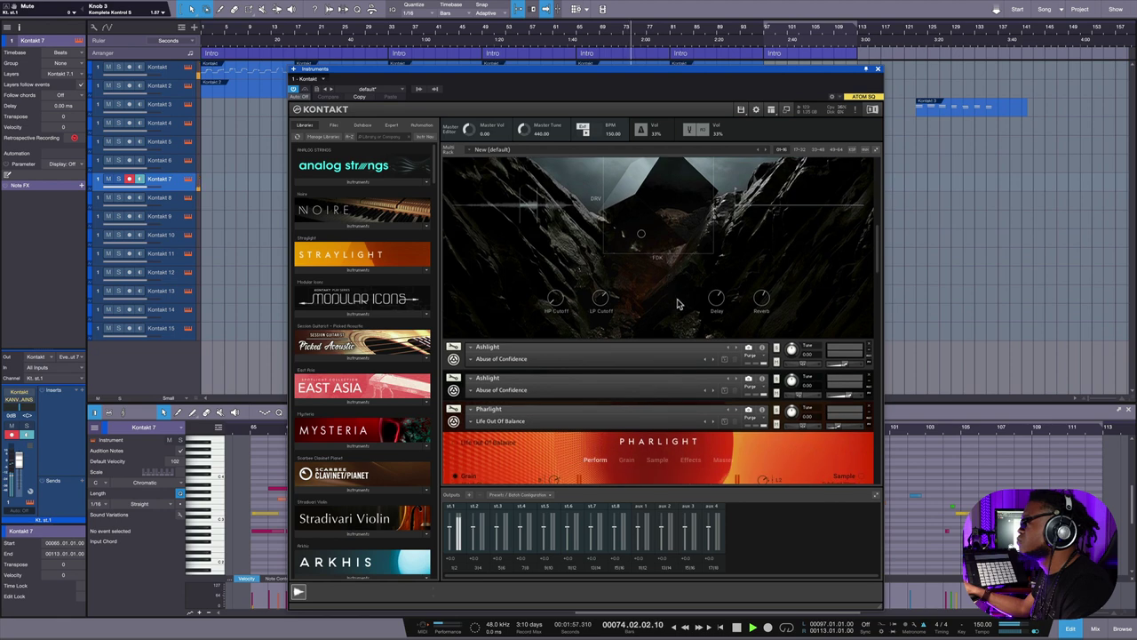
pyautogui.scroll(-8, 679, 297)
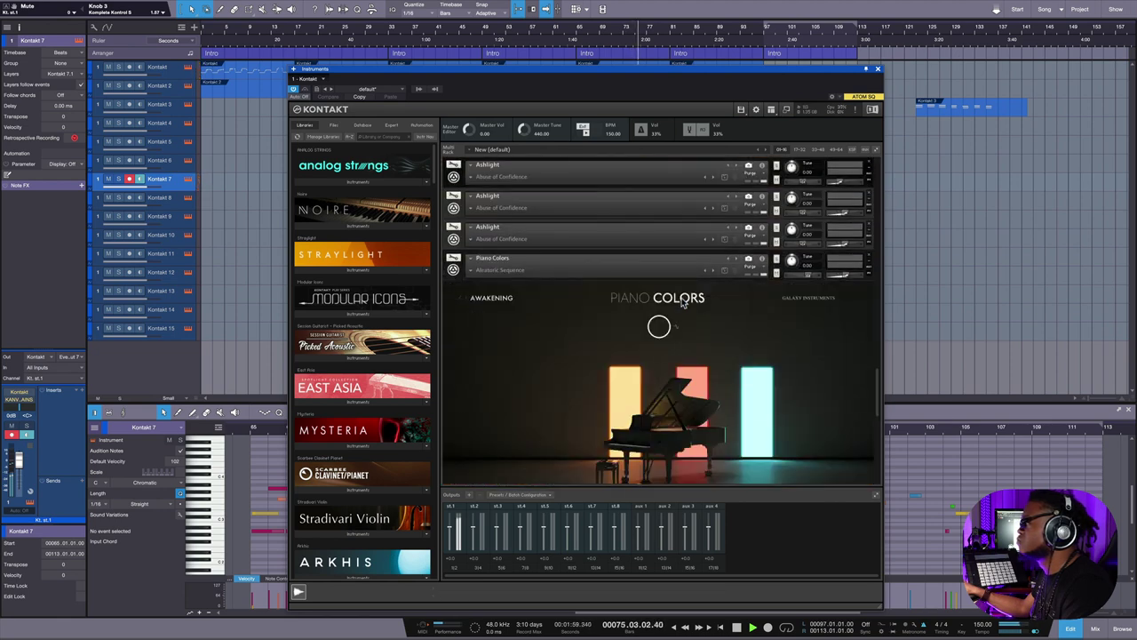
pyautogui.scroll(3, 685, 290)
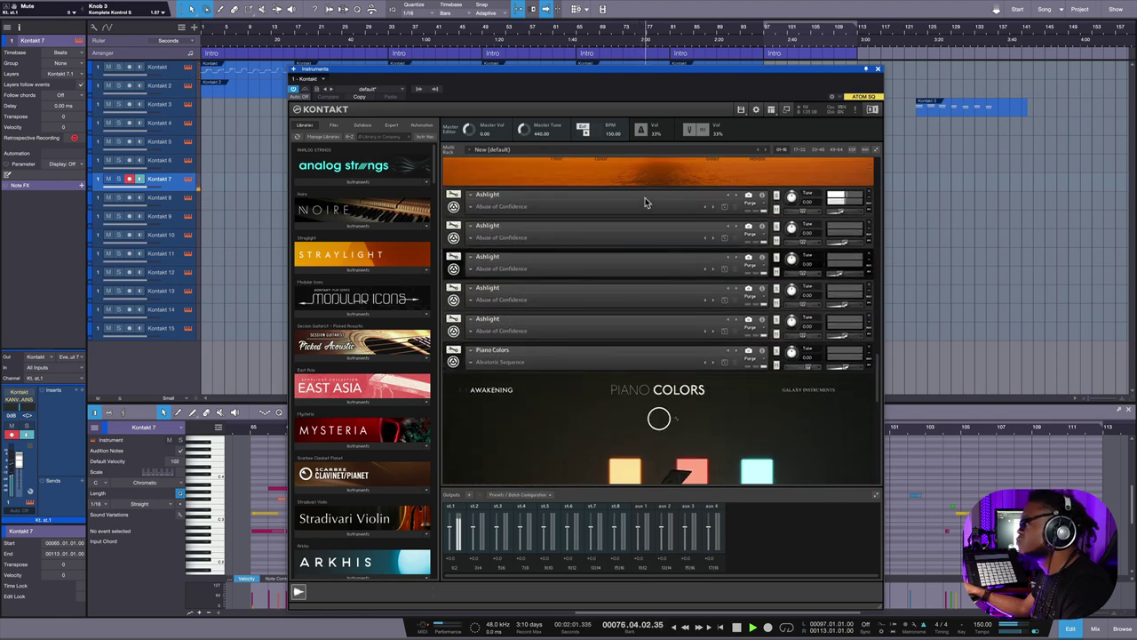
# Expand the Ashlight instrument playing the Kontakt 7 part, dismiss its snapshot browser and examine the Cornish Felt effects settings.
pyautogui.click(460, 210)
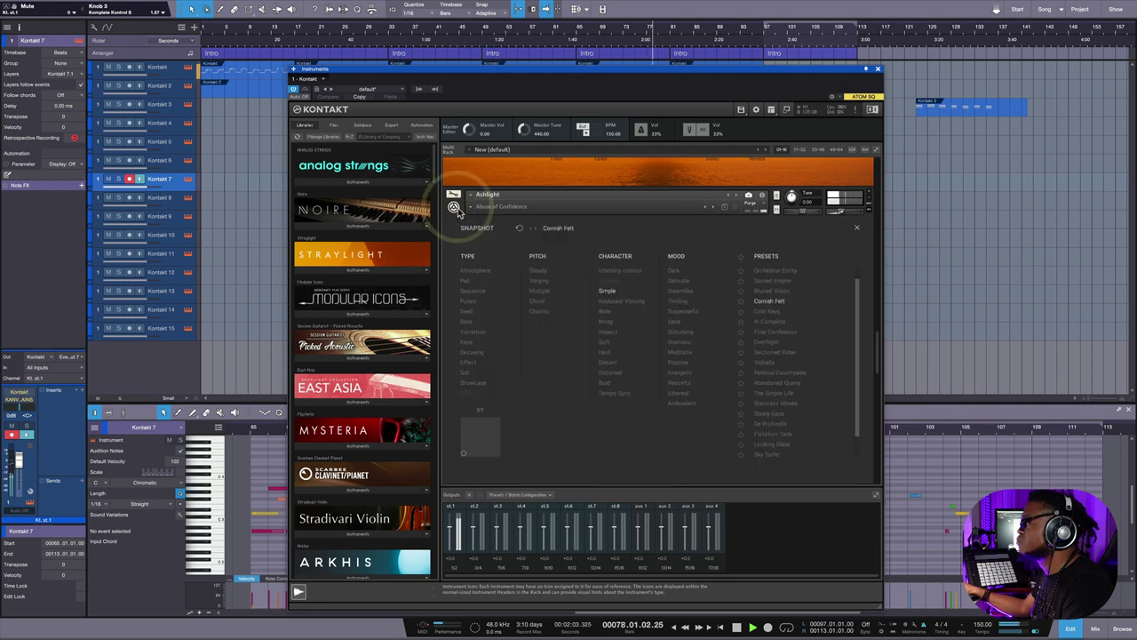
pyautogui.click(856, 230)
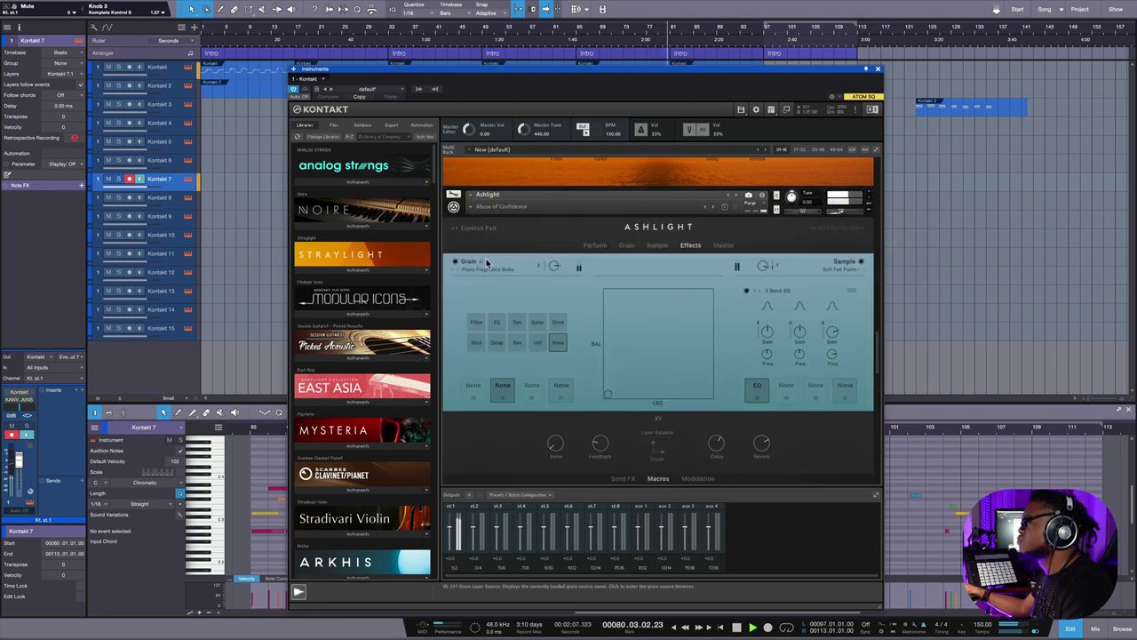
pyautogui.scroll(-1, 605, 312)
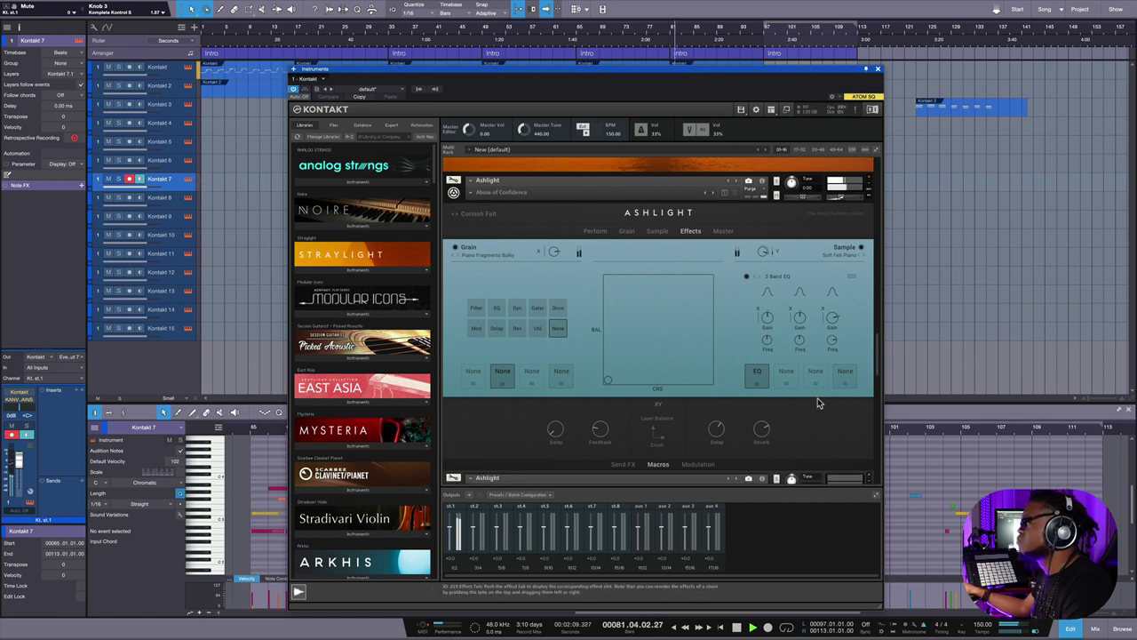
pyautogui.scroll(-1, 848, 430)
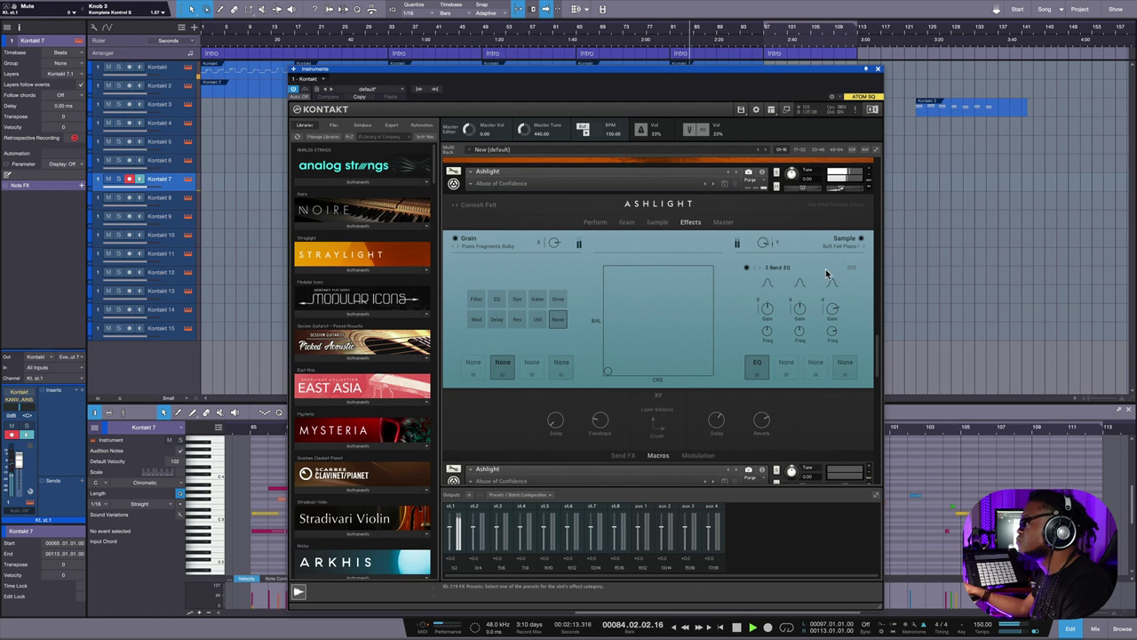
pyautogui.press('F11')
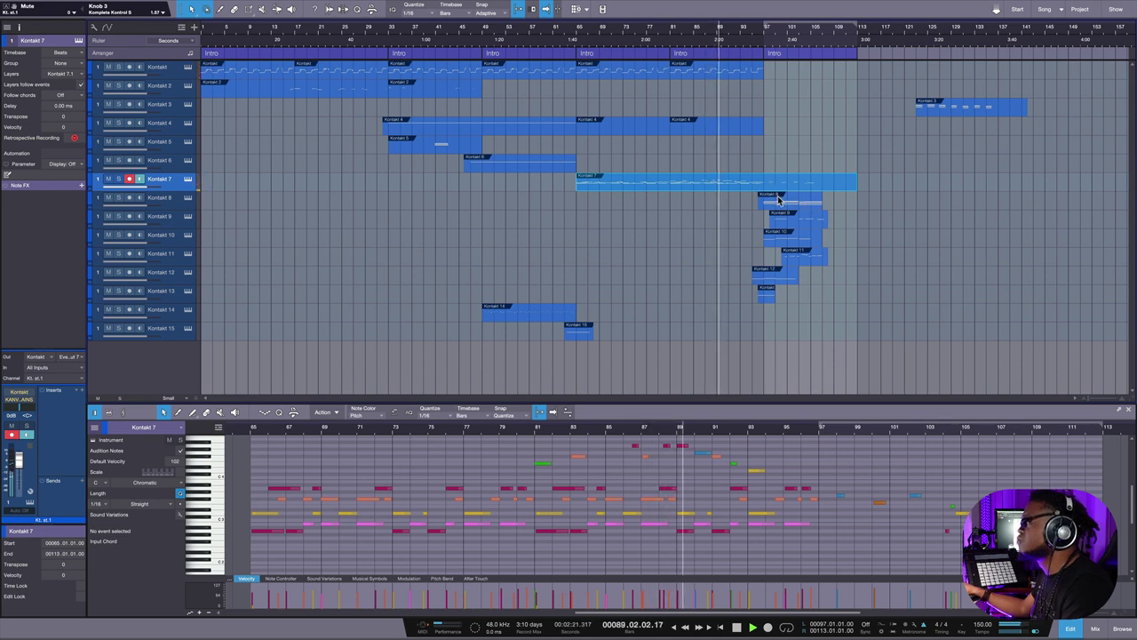
# Show the notes of the last clip on the first Kontakt track in an enlarged note editor.
pyautogui.click(754, 73)
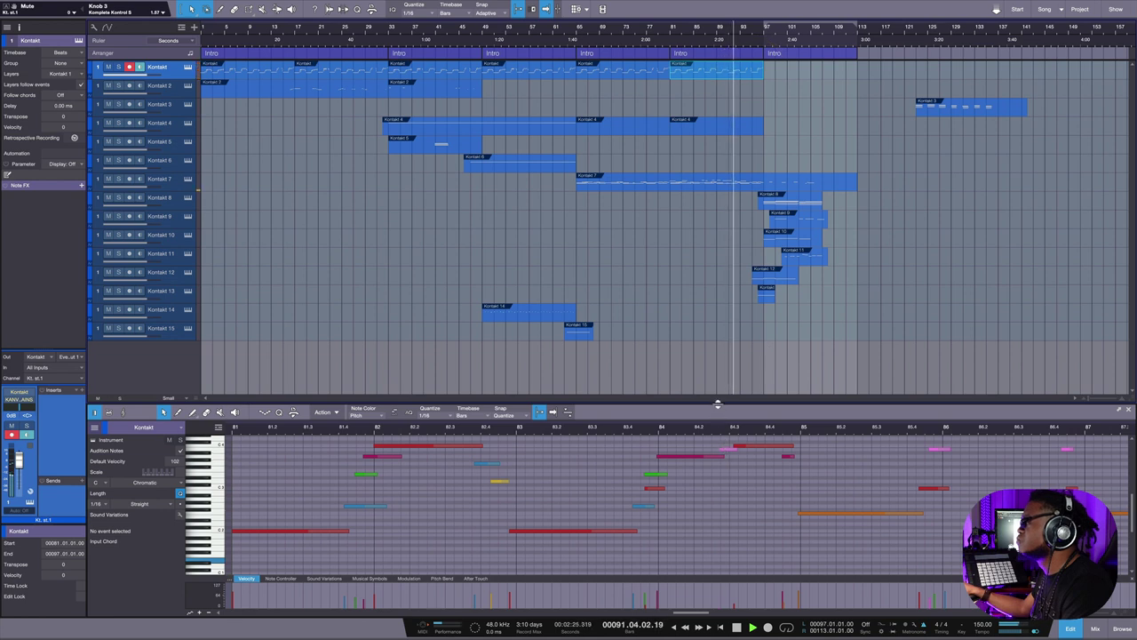
pyautogui.moveTo(718, 404); pyautogui.dragTo(705, 294)
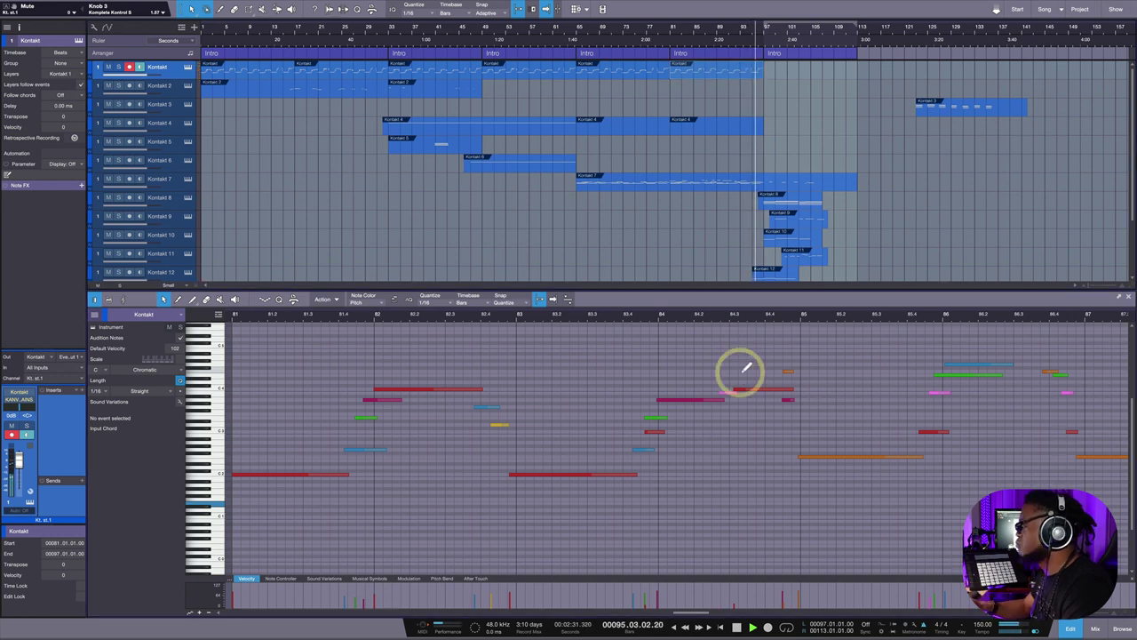
pyautogui.scroll(-2, 740, 377)
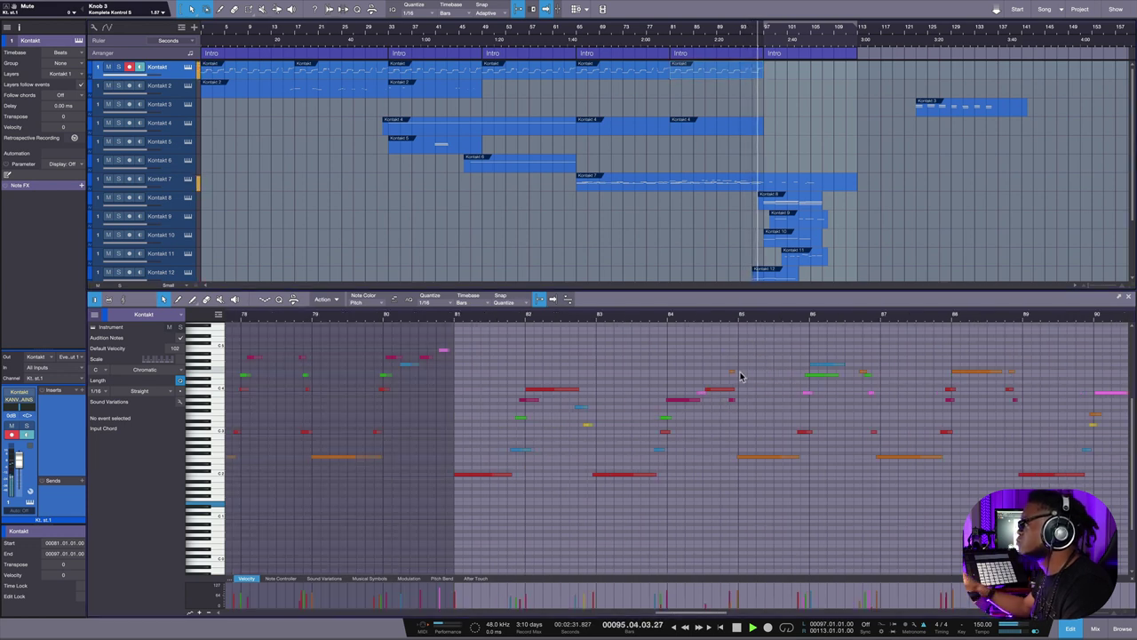
# Inspect the notes of the Kontakt 8, 9, 10 and 11 clips in the final Intro section during playback.
pyautogui.click(774, 204)
pyautogui.scroll(-4, 783, 235)
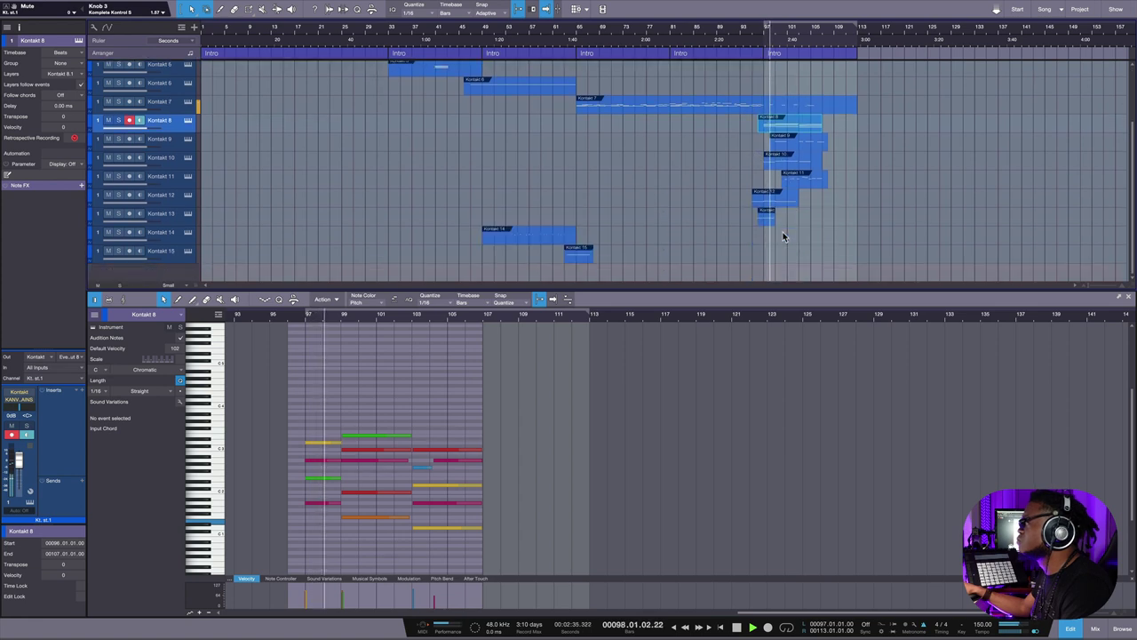
pyautogui.scroll(1, 783, 232)
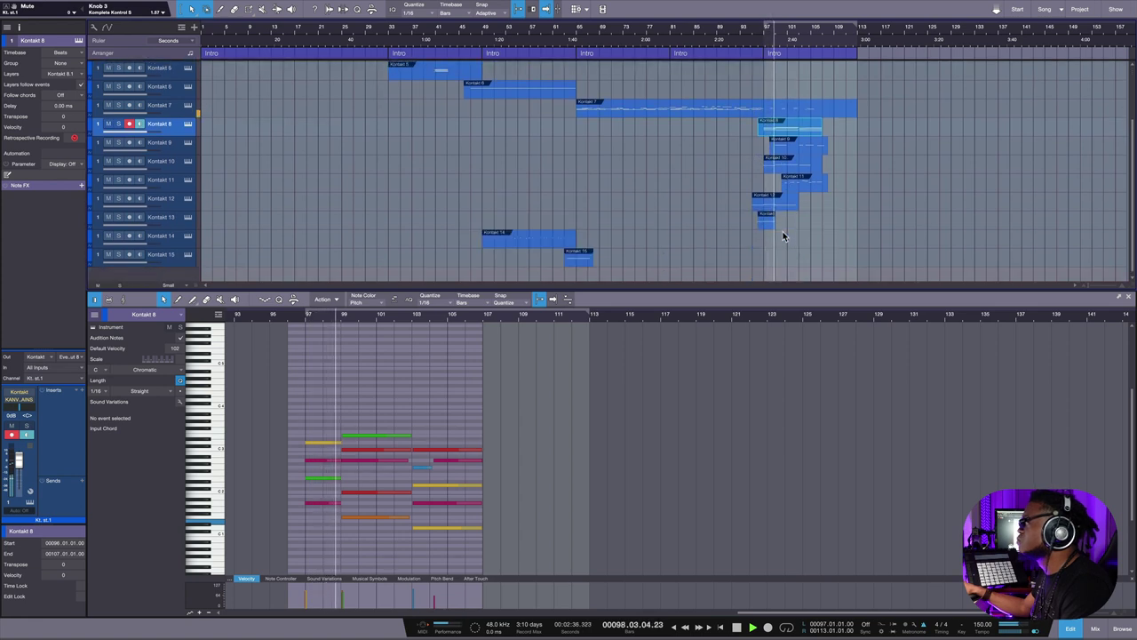
pyautogui.click(791, 170)
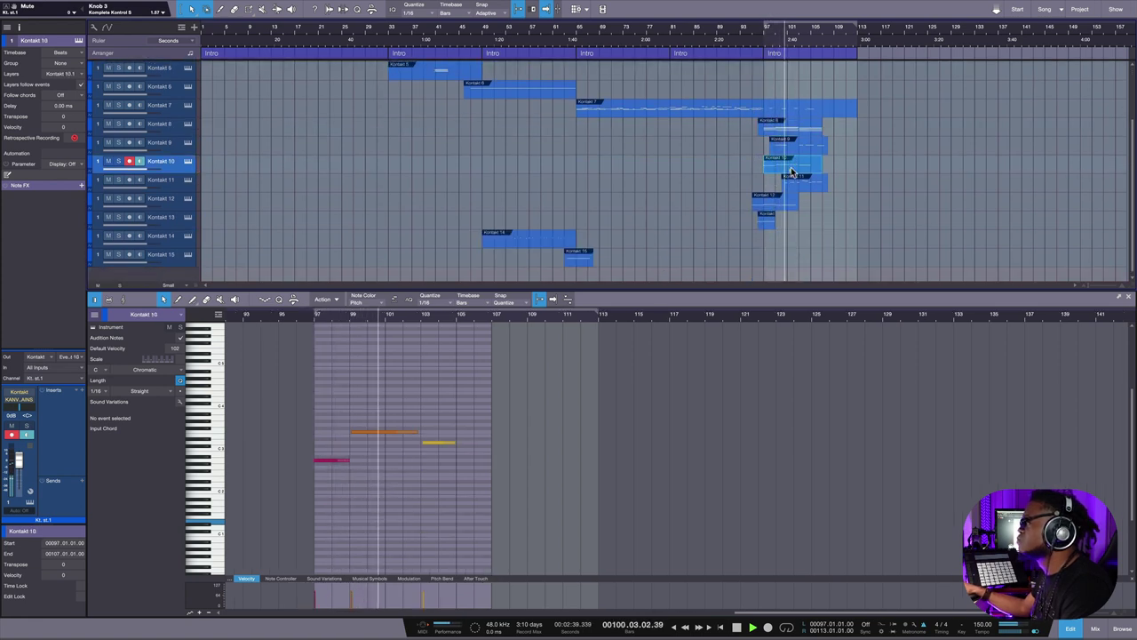
pyautogui.click(796, 183)
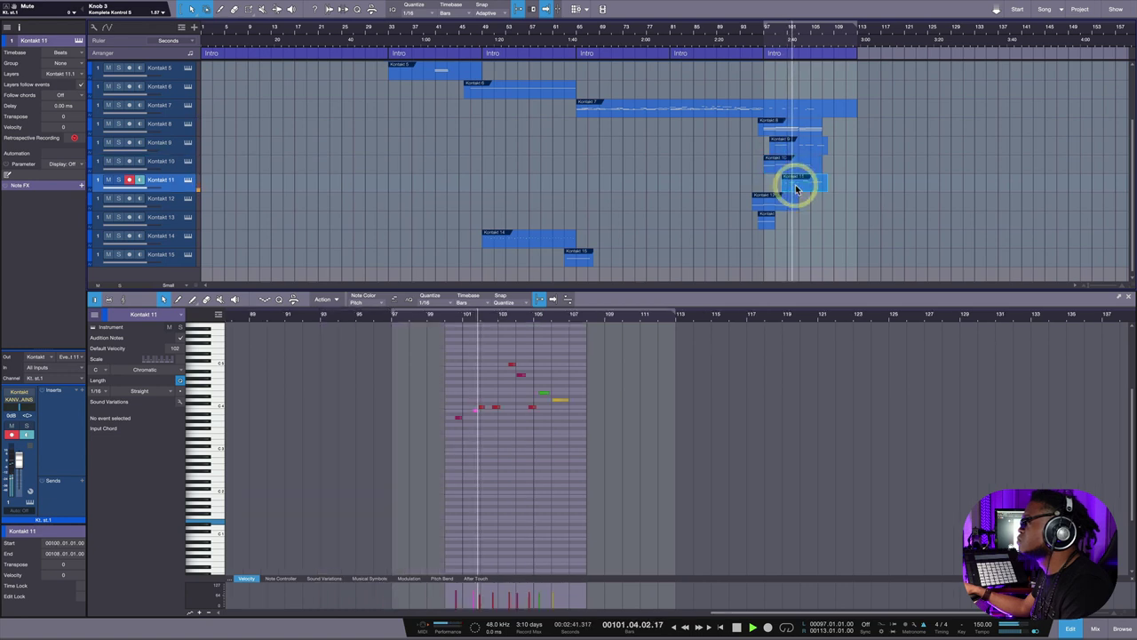
pyautogui.click(809, 130)
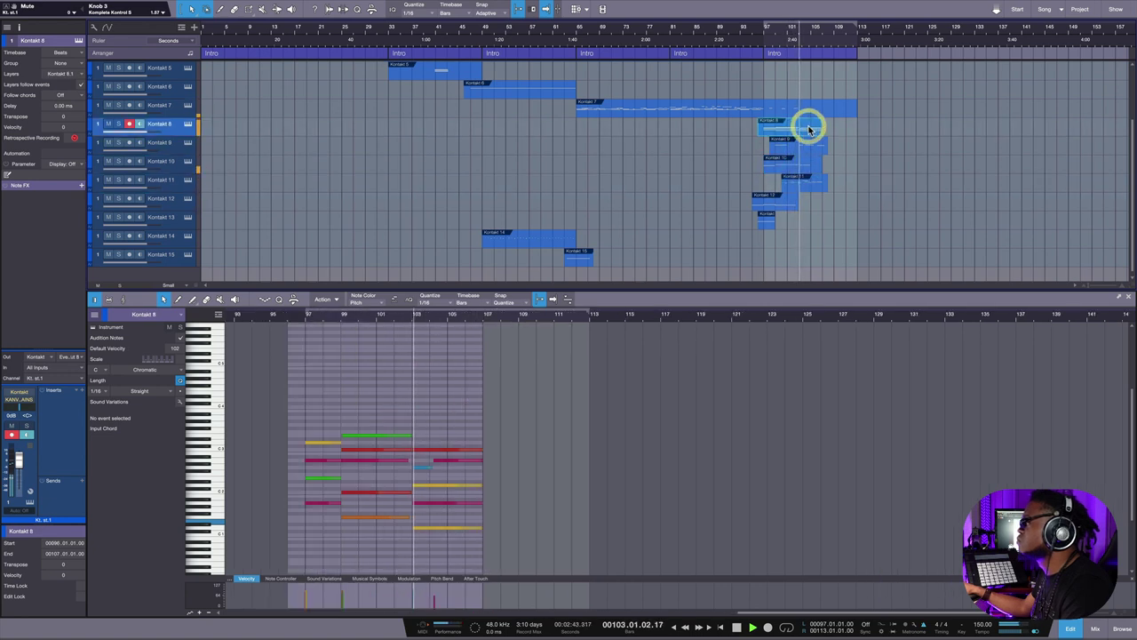
pyautogui.click(809, 144)
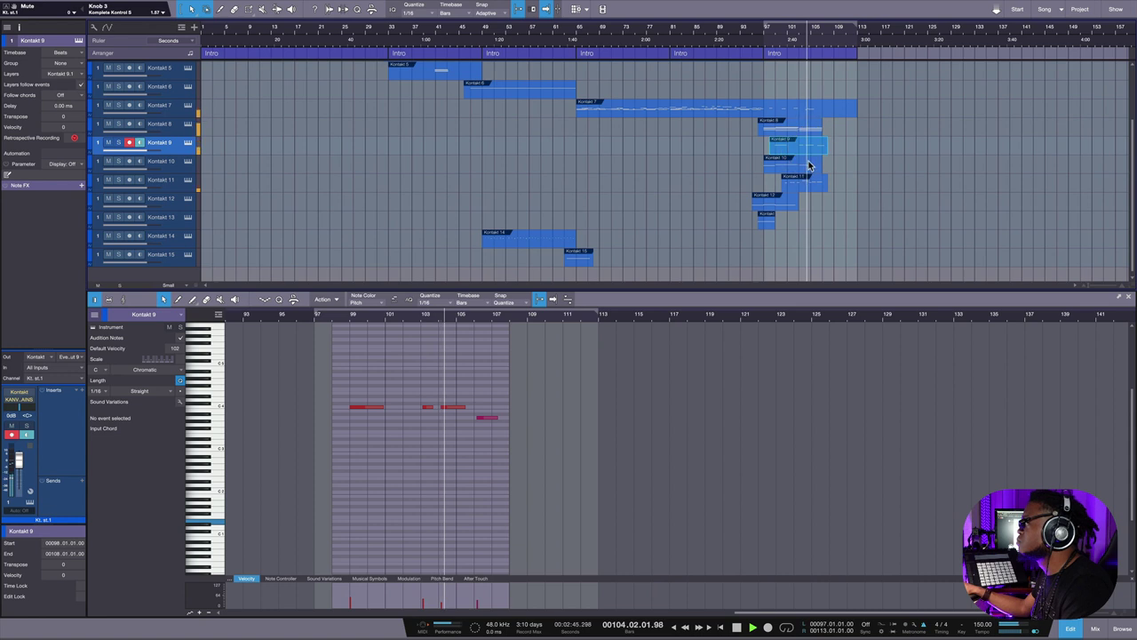
pyautogui.click(808, 166)
pyautogui.scroll(3, 809, 160)
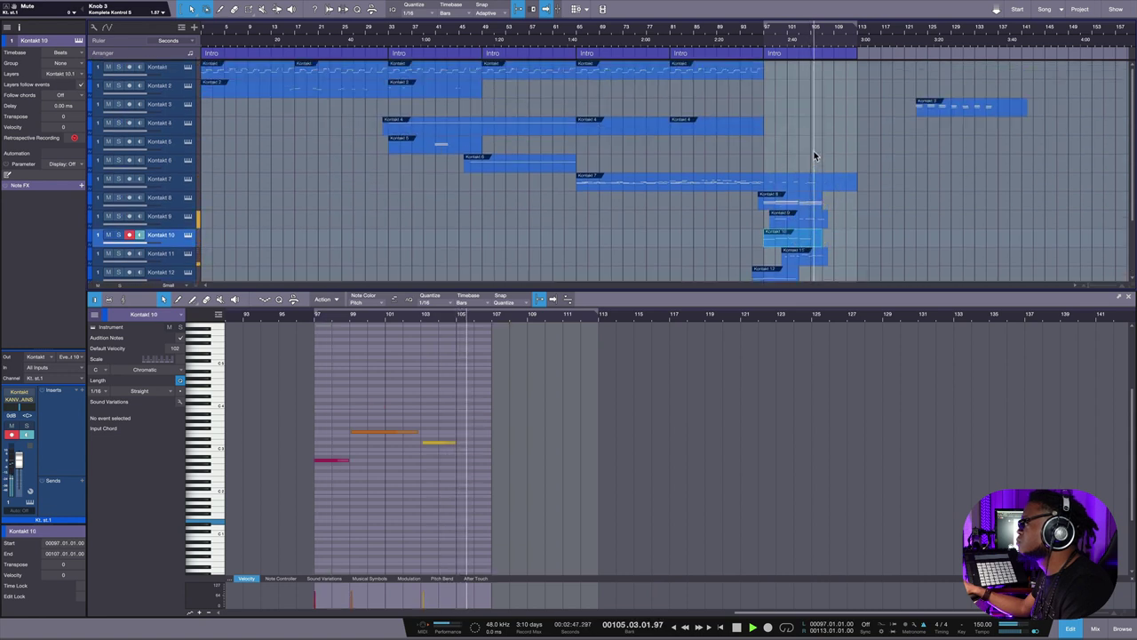
# Show the Kontakt instrument window and collapse the expanded Ashlight instruments at the start of its rack.
pyautogui.scroll(-4, 813, 156)
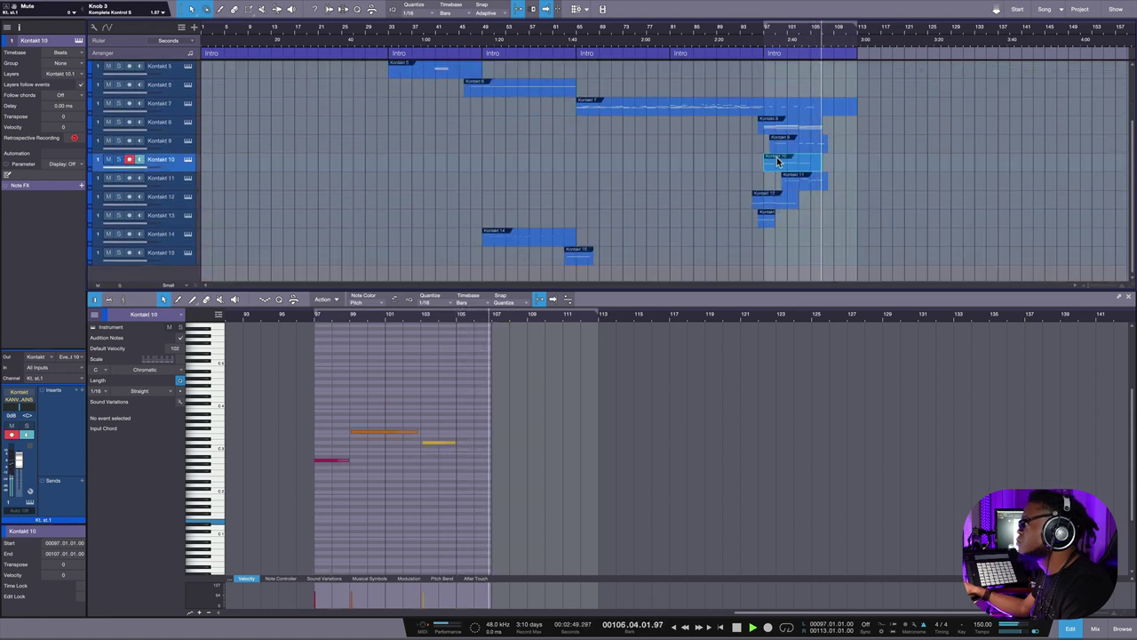
pyautogui.scroll(4, 777, 160)
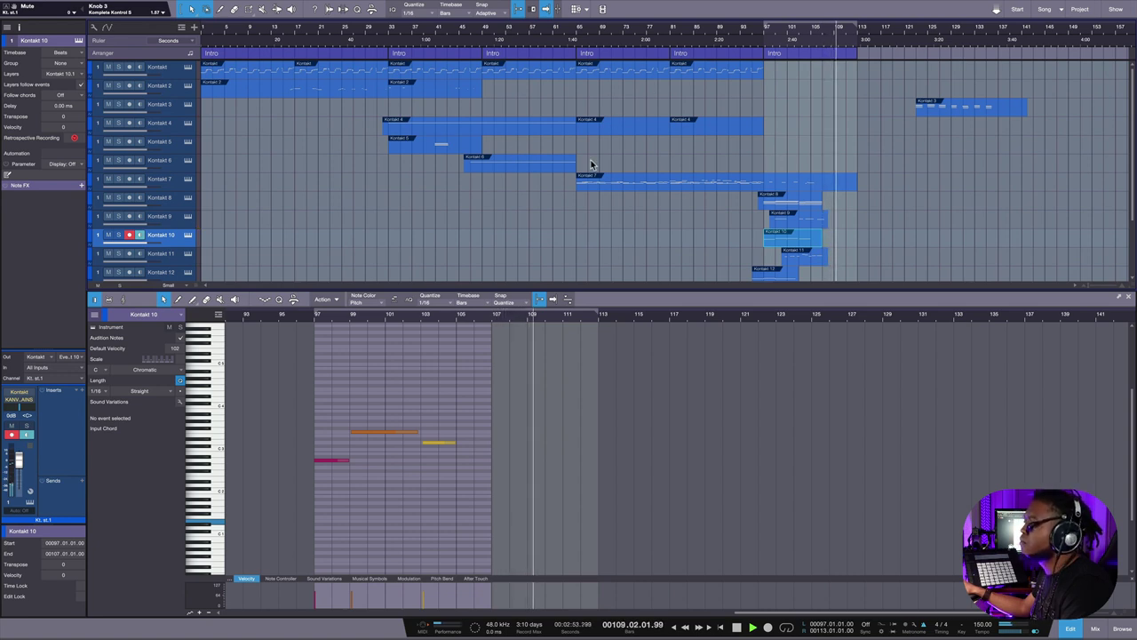
pyautogui.press('F11')
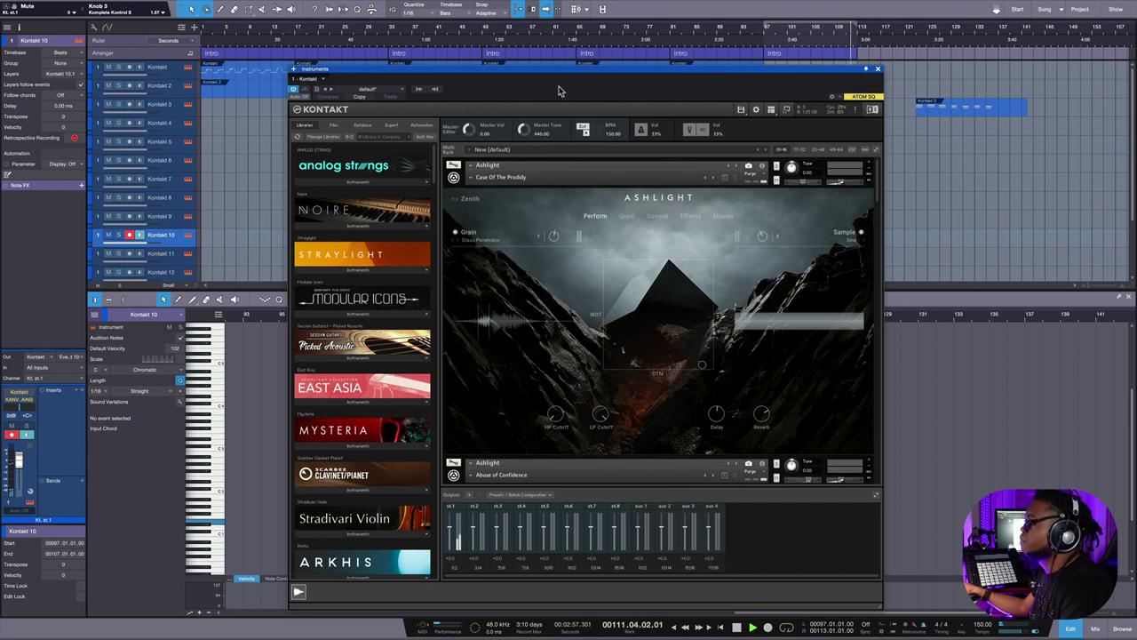
pyautogui.moveTo(573, 73); pyautogui.dragTo(596, 26)
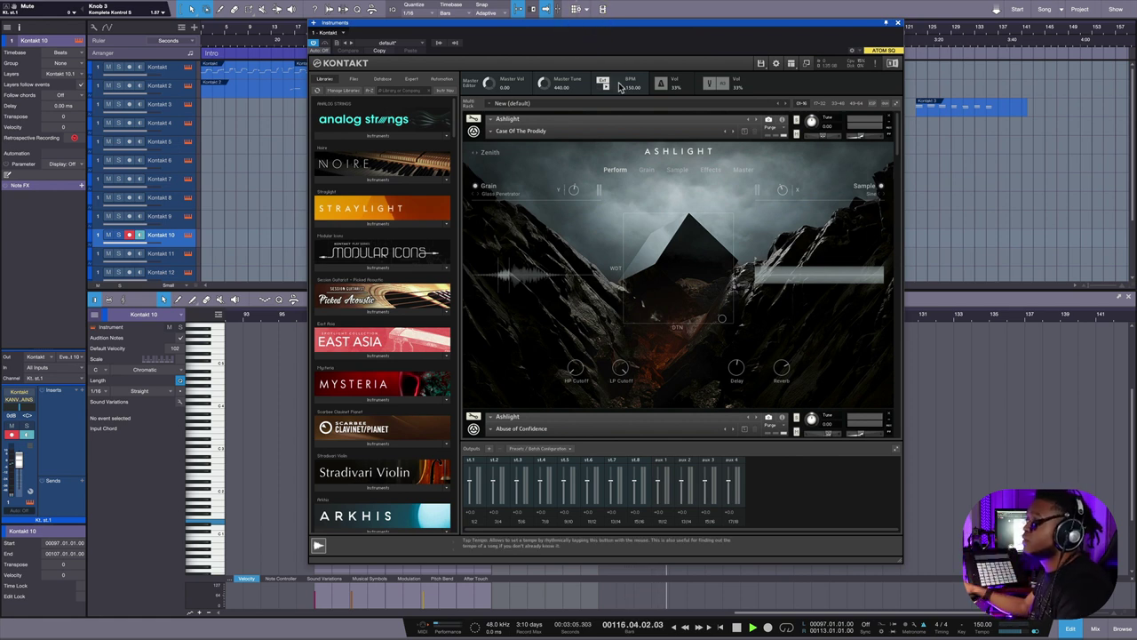
pyautogui.click(474, 132)
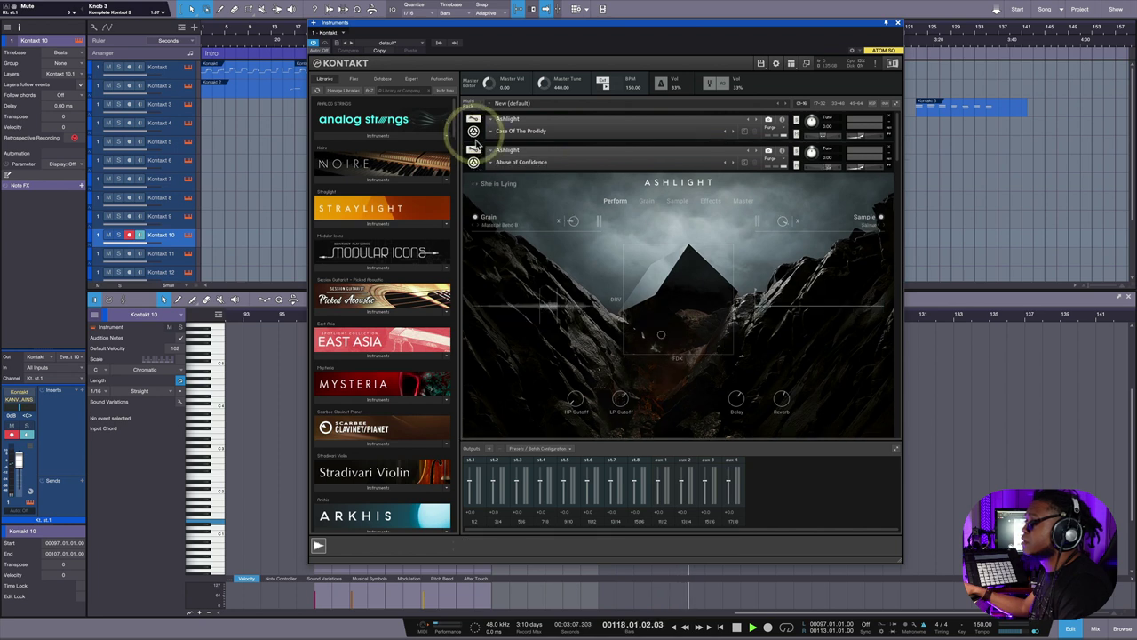
pyautogui.click(474, 163)
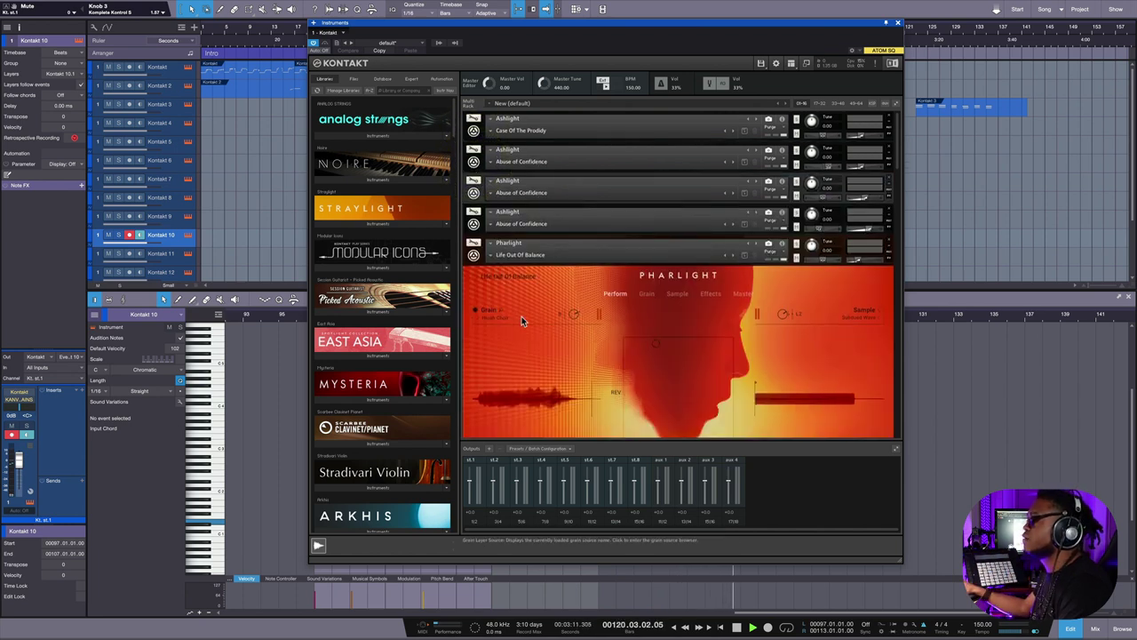
# Select the Kontakt 15 track and collapse the Ashlight instrument showing the Cornish Felt effects in the Kontakt rack.
pyautogui.scroll(-3, 208, 215)
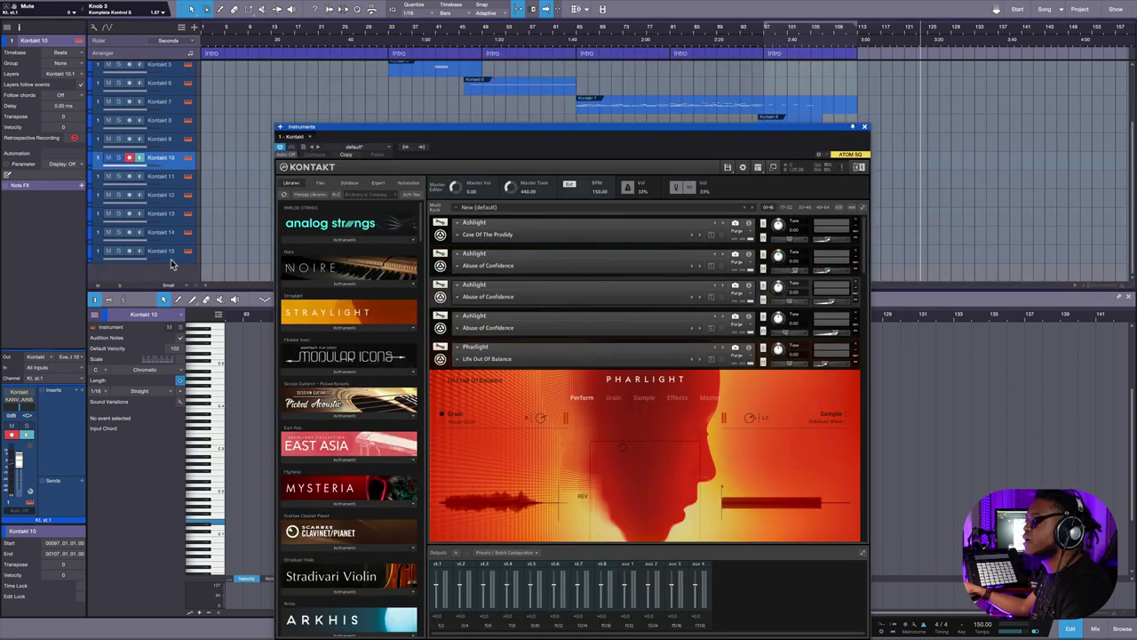
pyautogui.click(165, 253)
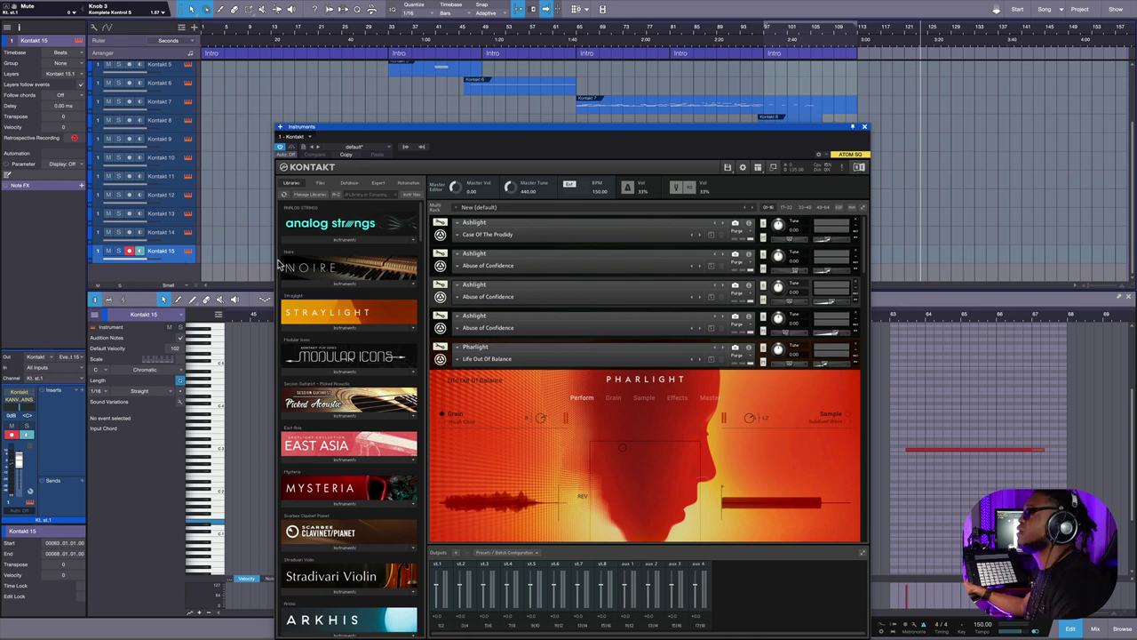
pyautogui.moveTo(429, 130); pyautogui.dragTo(489, 71)
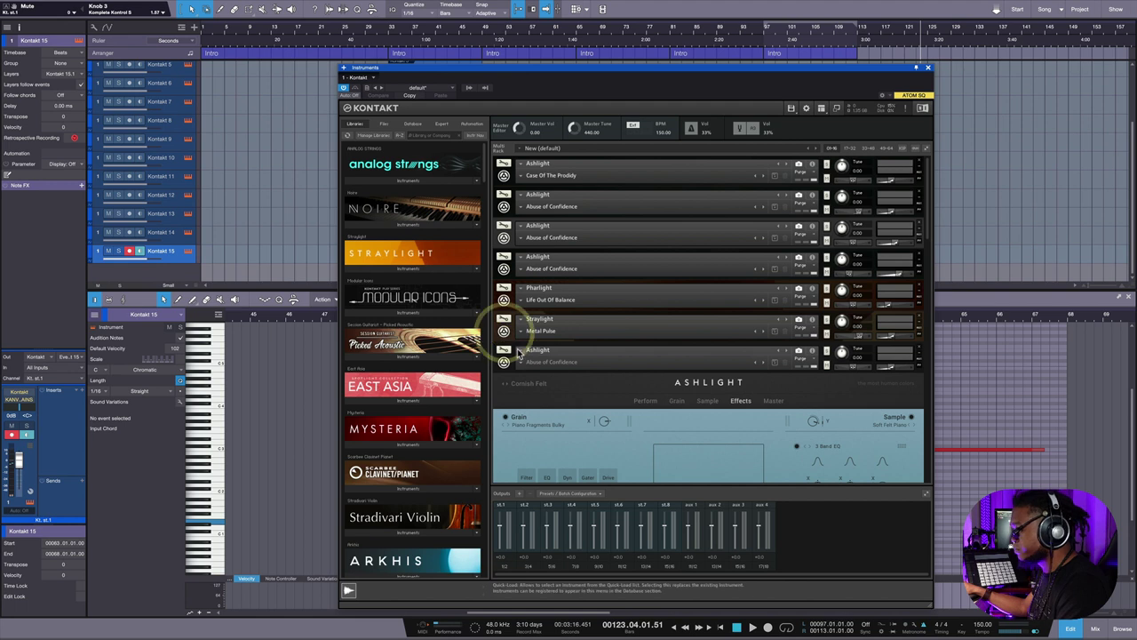
pyautogui.click(505, 360)
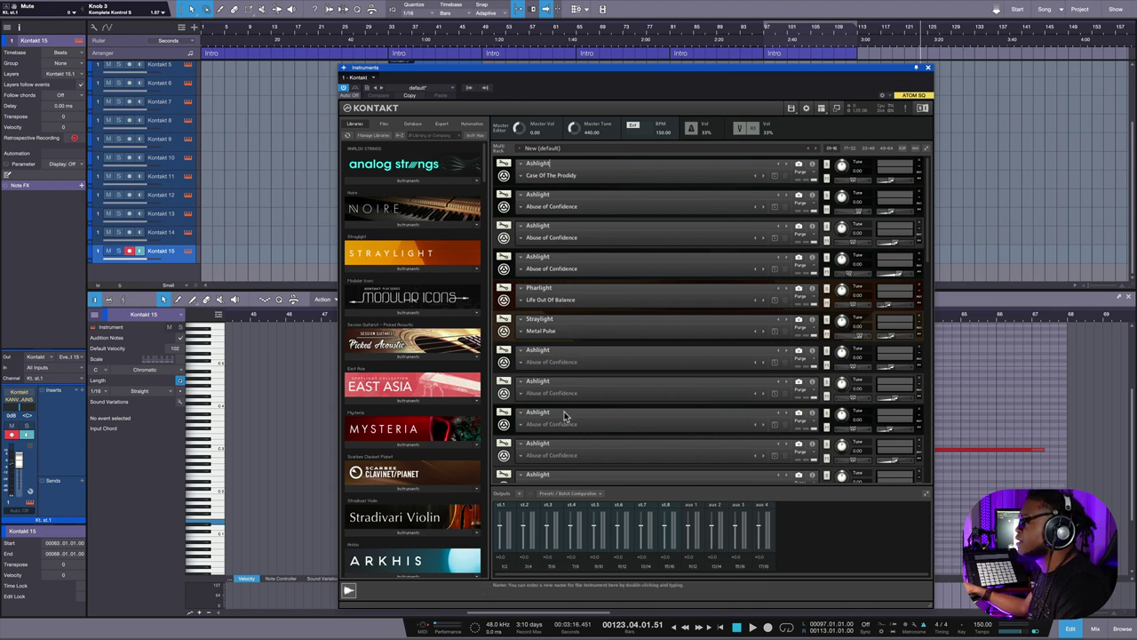
# Look through the whole Kontakt rack, from the Ashlight instruments past Piano Colors to the FX Drones Kit.
pyautogui.scroll(-5, 568, 456)
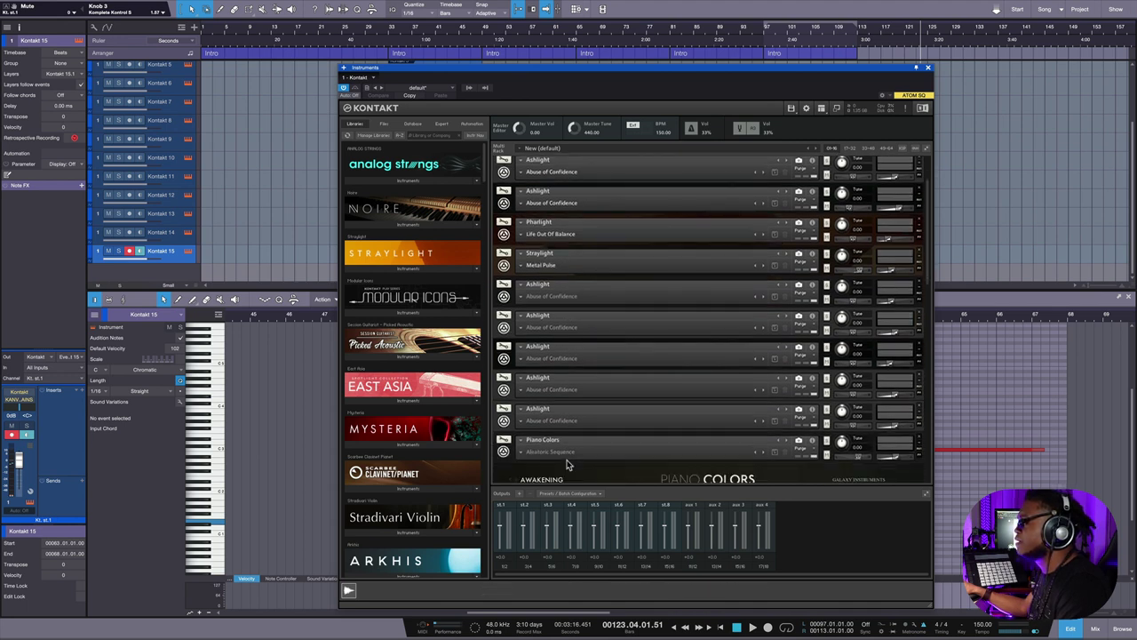
pyautogui.scroll(-10, 569, 459)
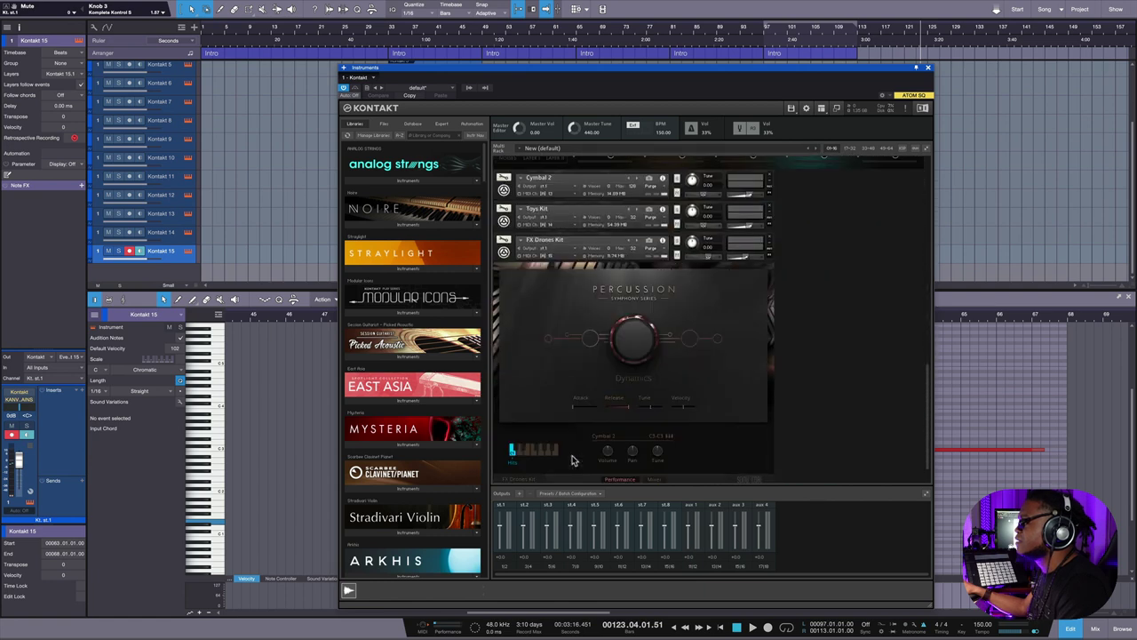
pyautogui.scroll(3, 577, 458)
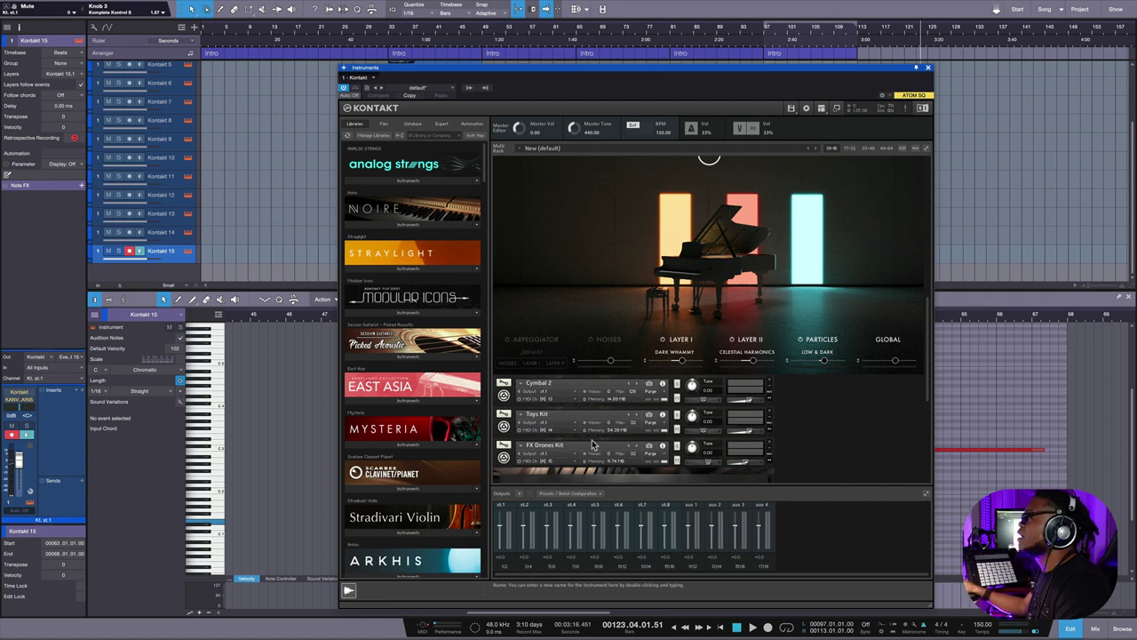
pyautogui.scroll(10, 593, 445)
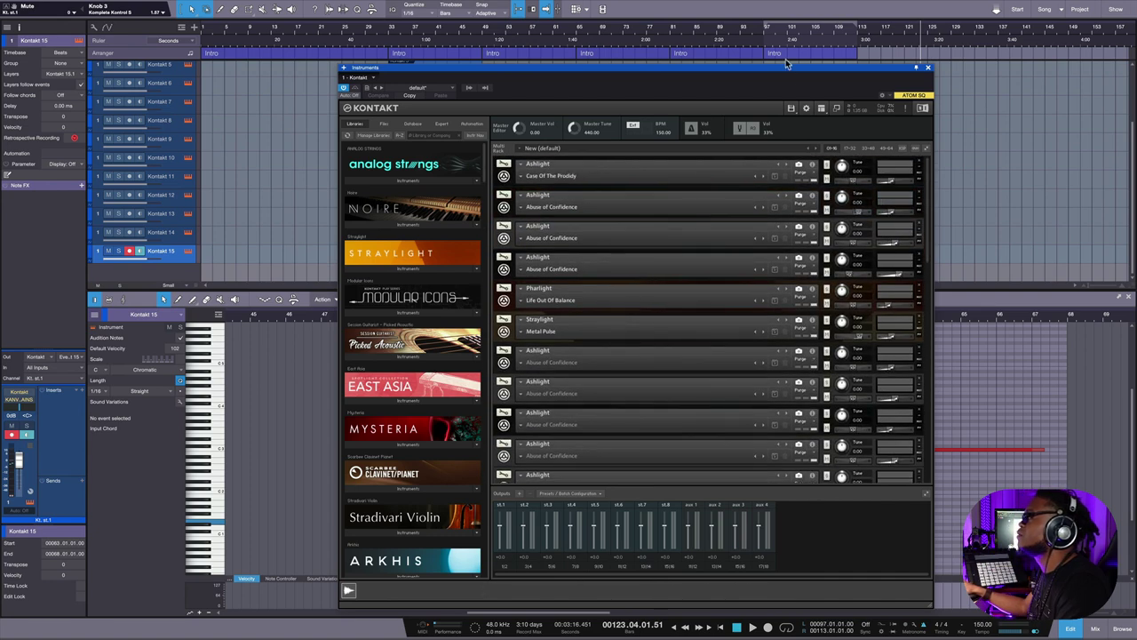
# Solo the first Kontakt track from the second Intro section and expand its Ashlight instrument, Case Of The Prodidy, to examine the Perform page.
pyautogui.moveTo(776, 70); pyautogui.dragTo(740, 184)
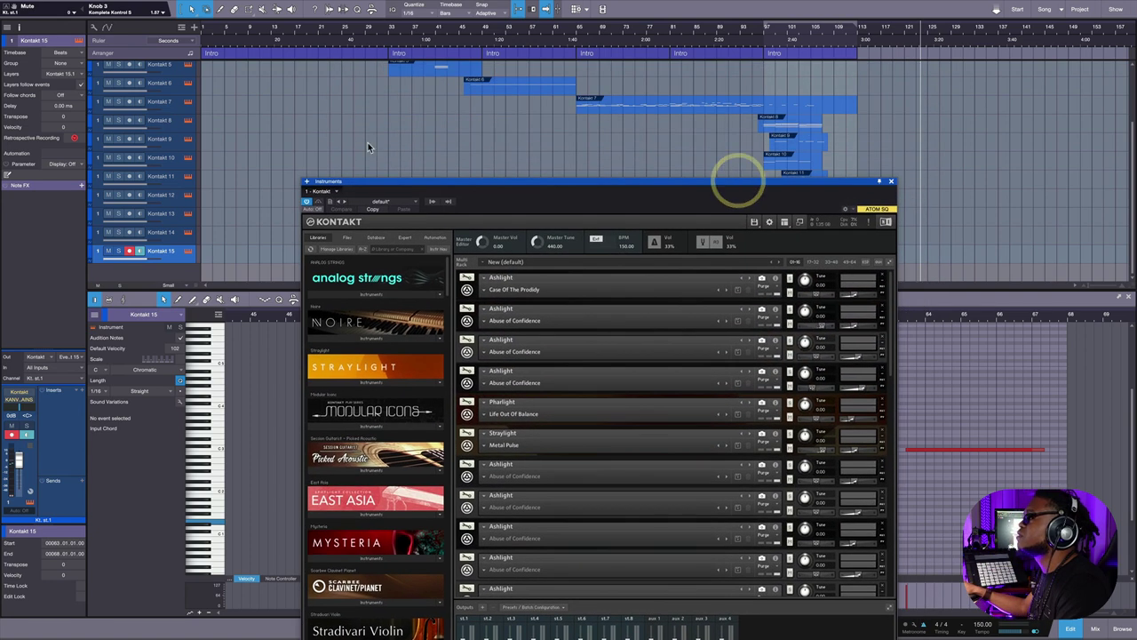
pyautogui.scroll(3, 373, 135)
pyautogui.click(388, 40)
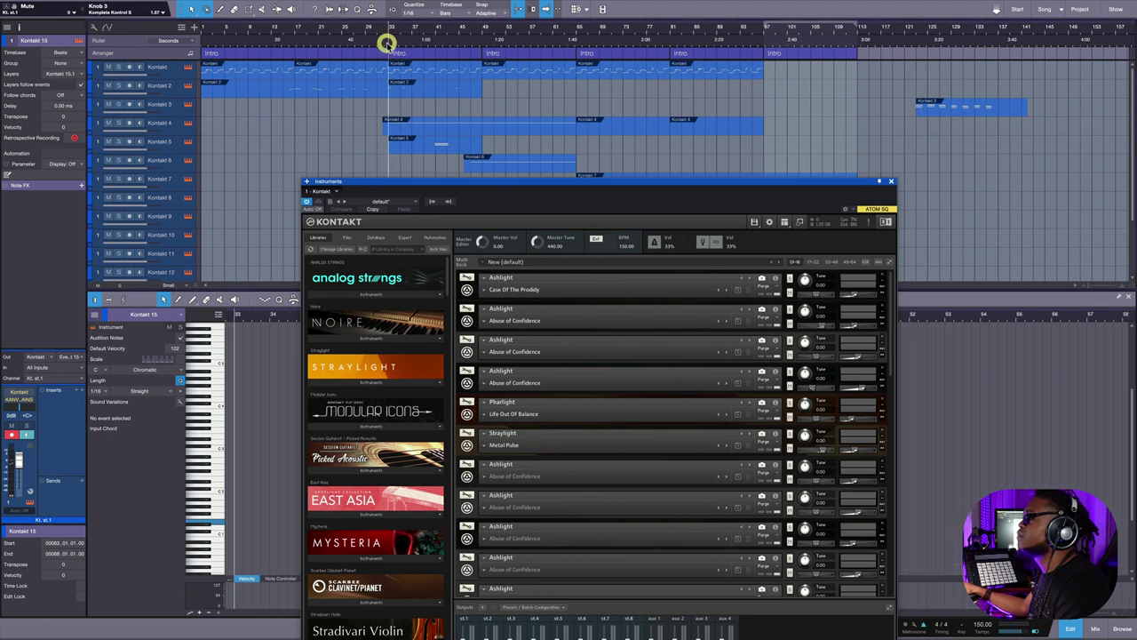
pyautogui.click(118, 66)
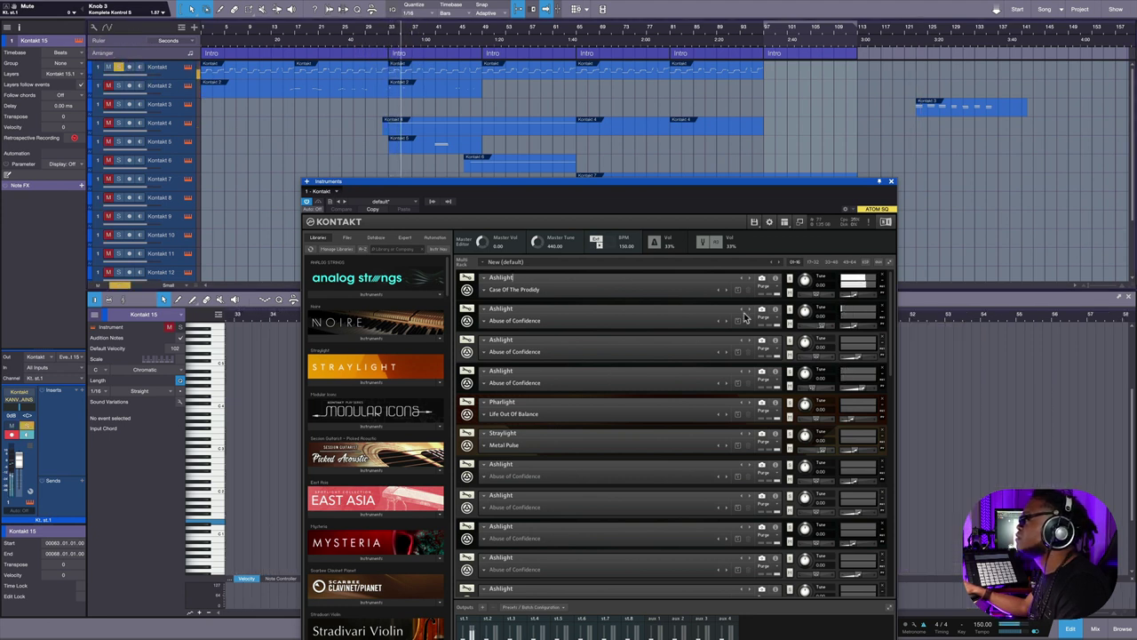
pyautogui.click(466, 290)
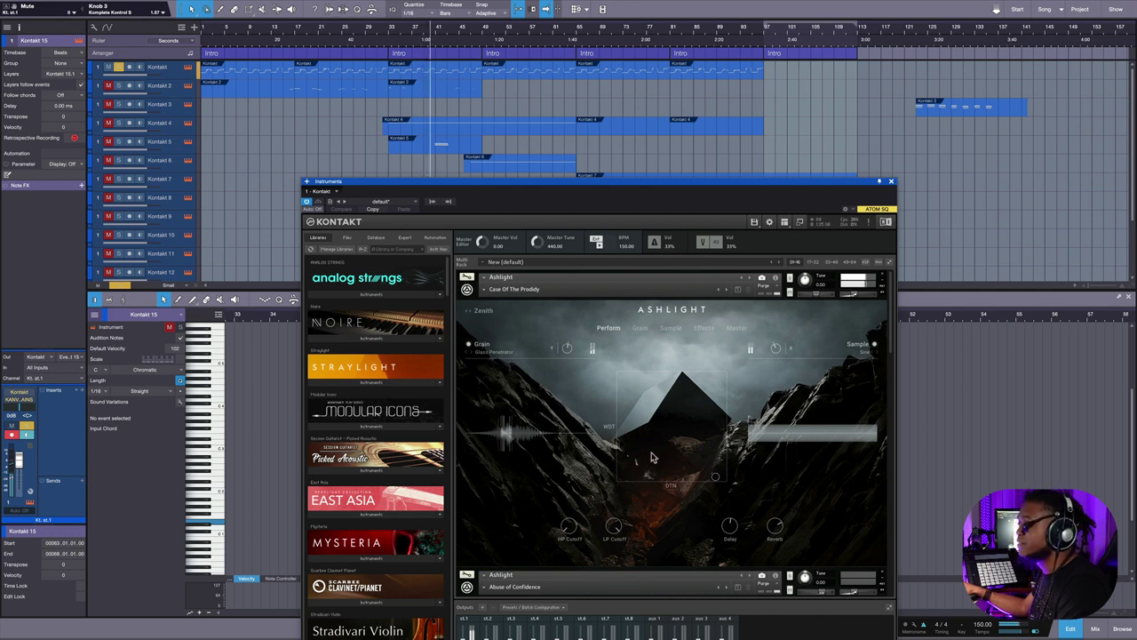
pyautogui.scroll(-1, 679, 461)
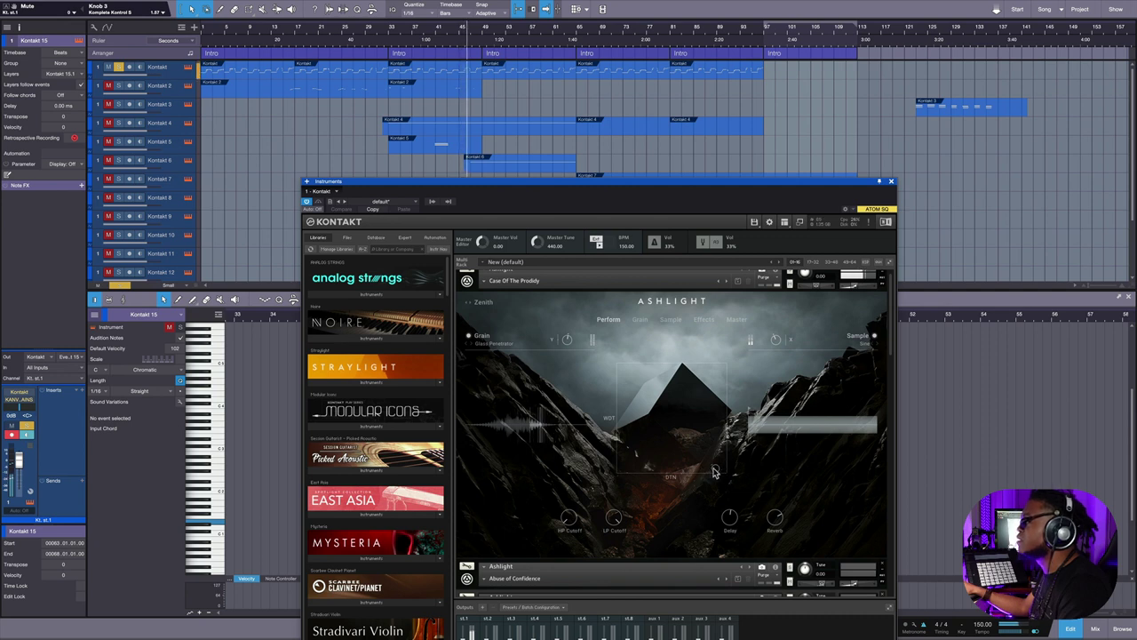
pyautogui.scroll(-1, 788, 480)
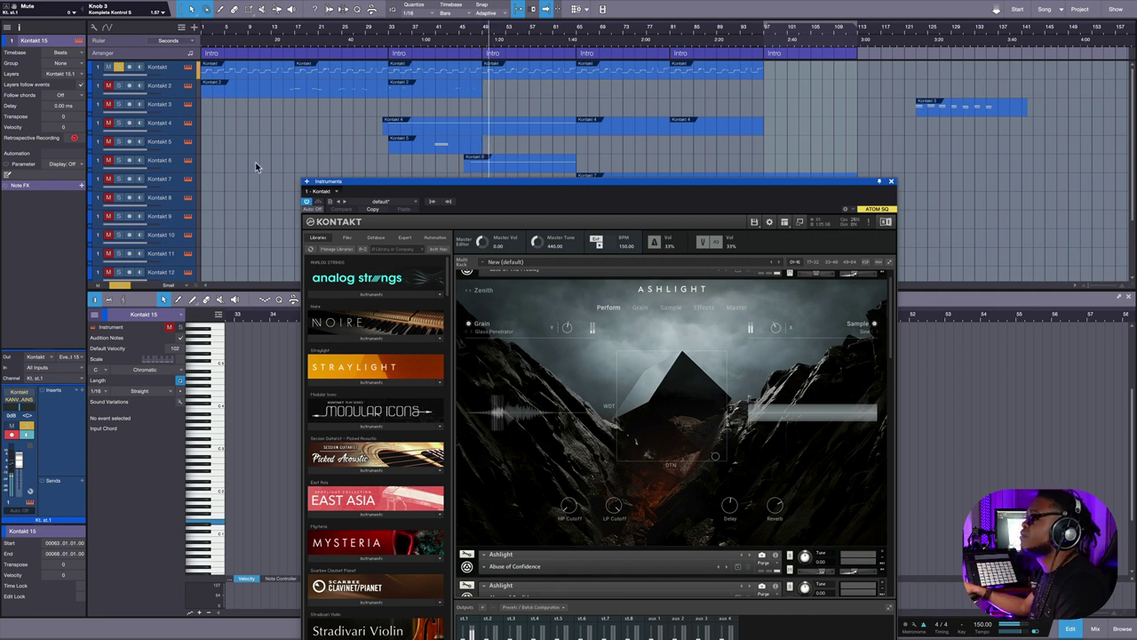
# Solo Kontakt 2 instead of the first track, play from near bar 17 and examine its Ashlight instrument set to She is Lying.
pyautogui.click(125, 87)
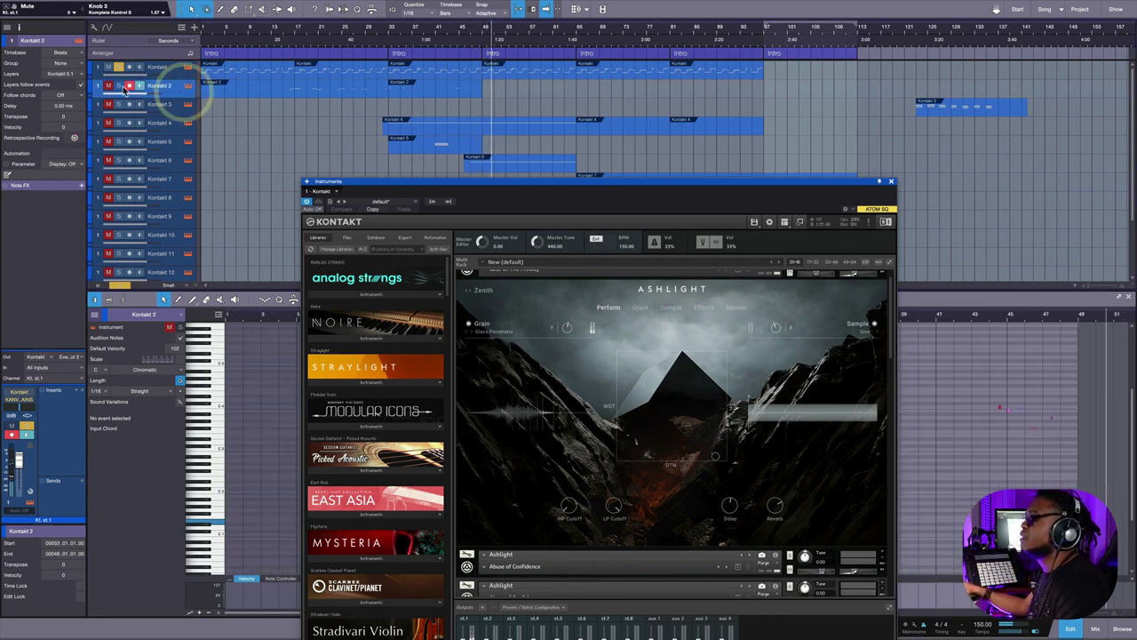
pyautogui.click(118, 85)
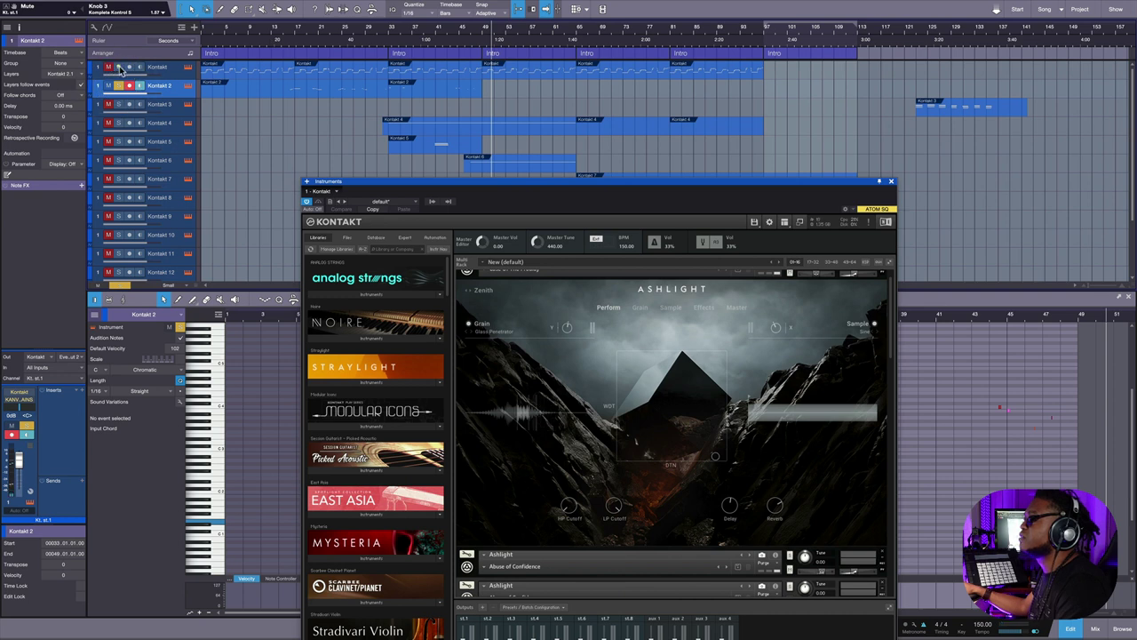
pyautogui.click(118, 67)
pyautogui.click(292, 39)
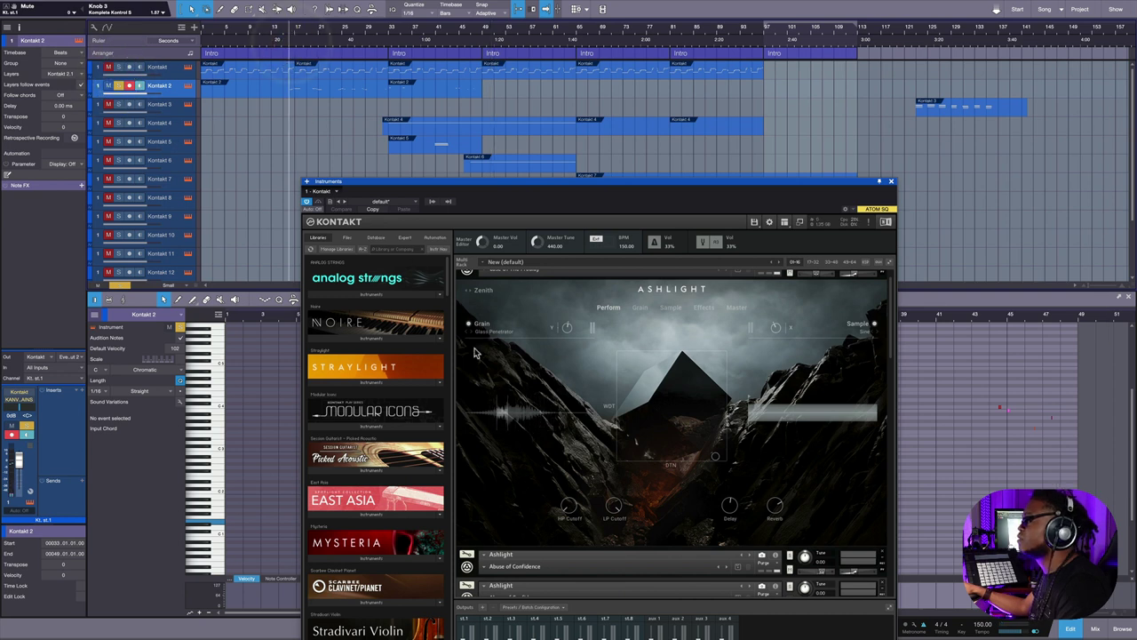
pyautogui.click(466, 565)
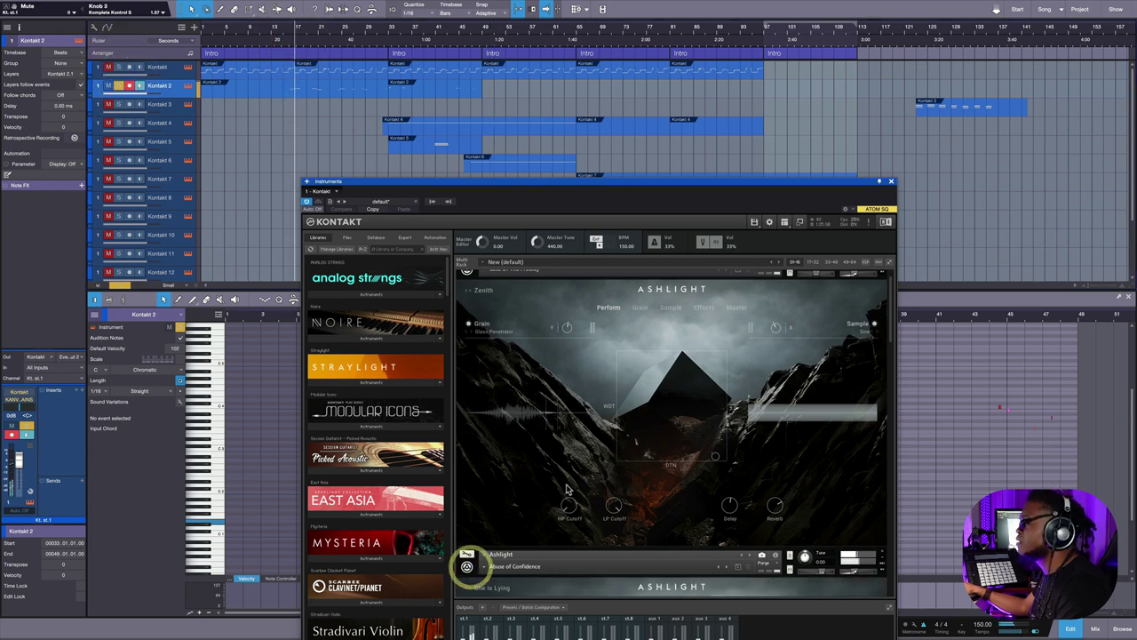
pyautogui.scroll(-5, 569, 484)
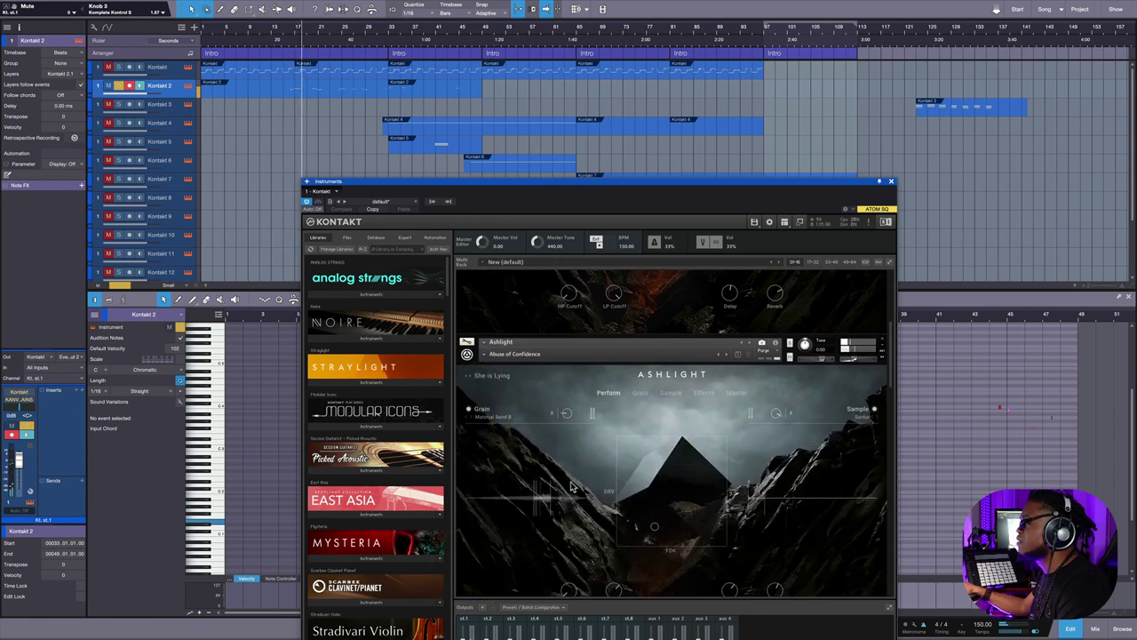
pyautogui.scroll(-2, 536, 382)
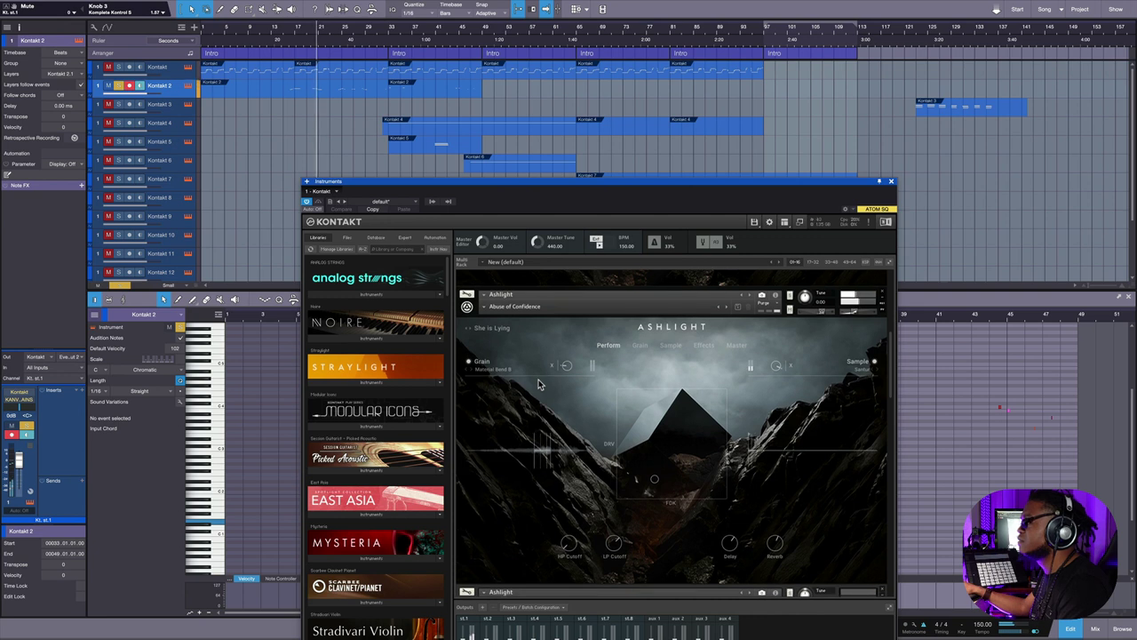
pyautogui.scroll(-1, 539, 384)
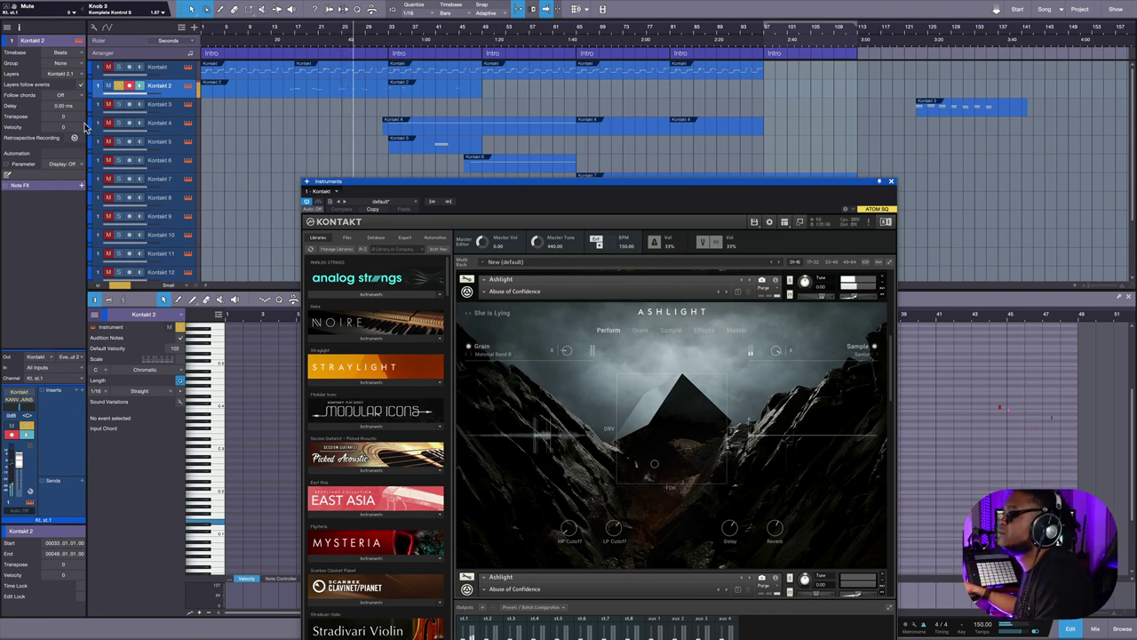
# Solo Kontakt 4 in place of Kontakt 2 and select the first Kontakt 4 clip.
pyautogui.scroll(-2, 313, 124)
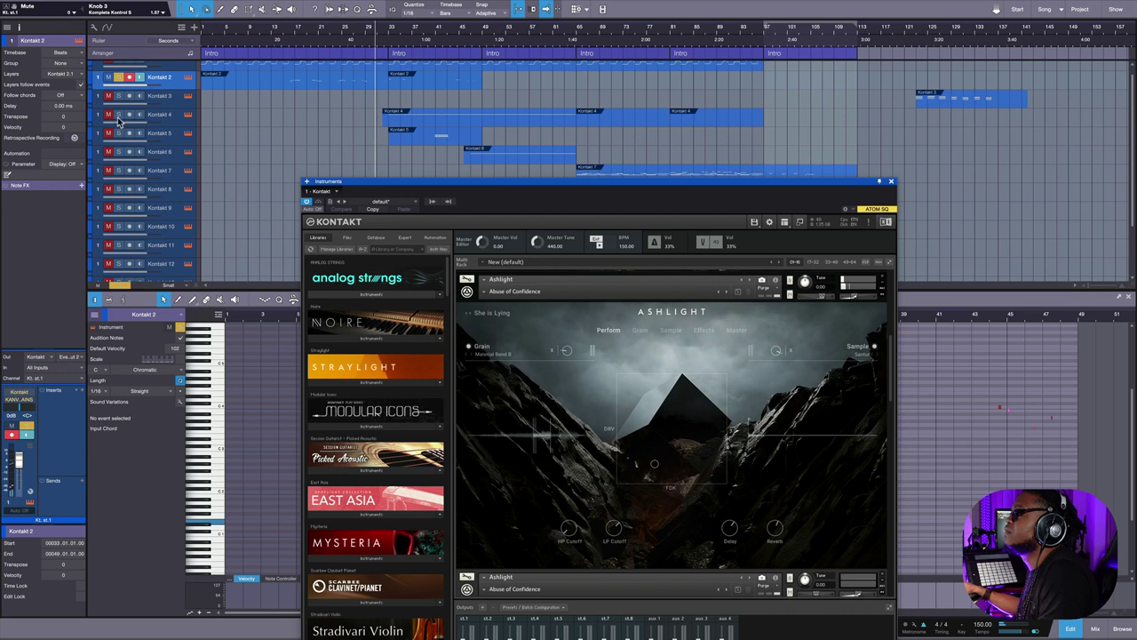
pyautogui.click(118, 115)
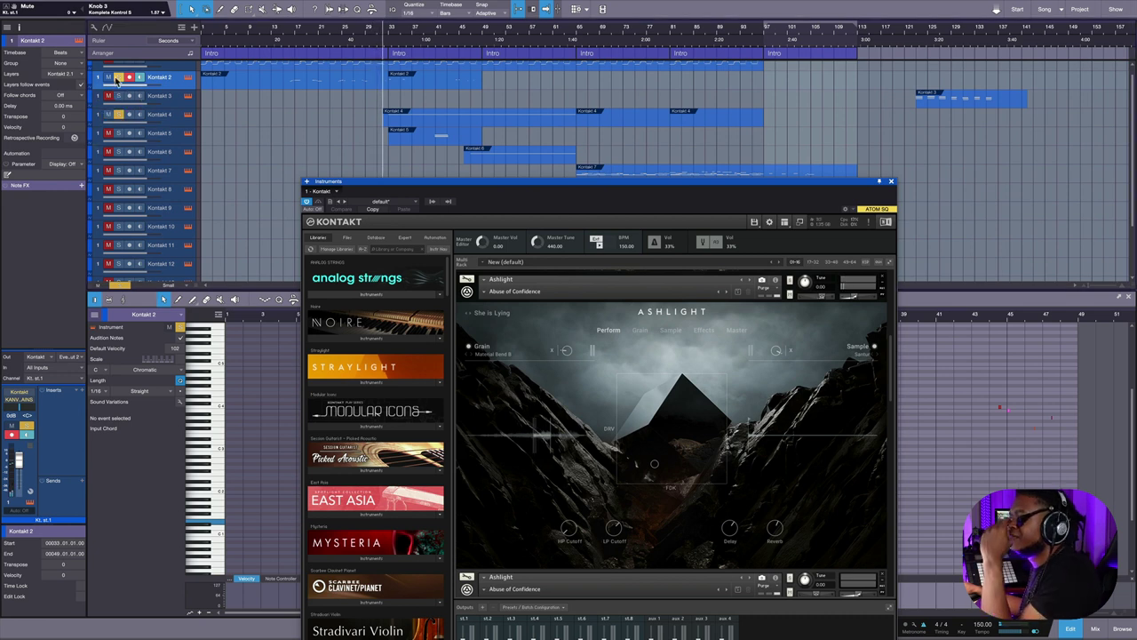
pyautogui.click(118, 77)
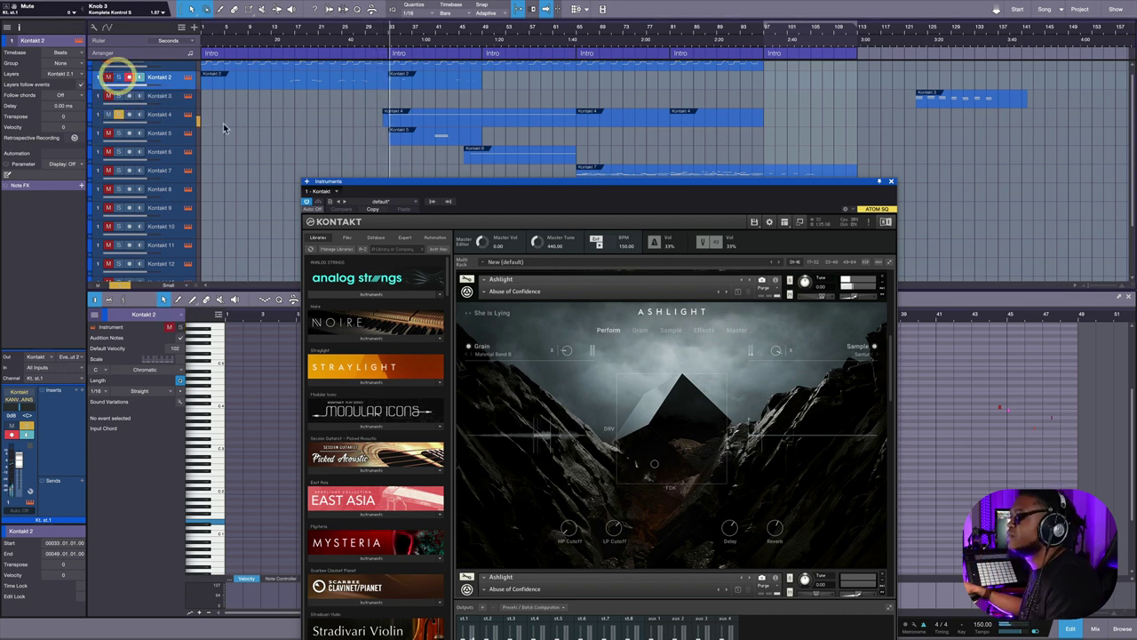
pyautogui.click(448, 118)
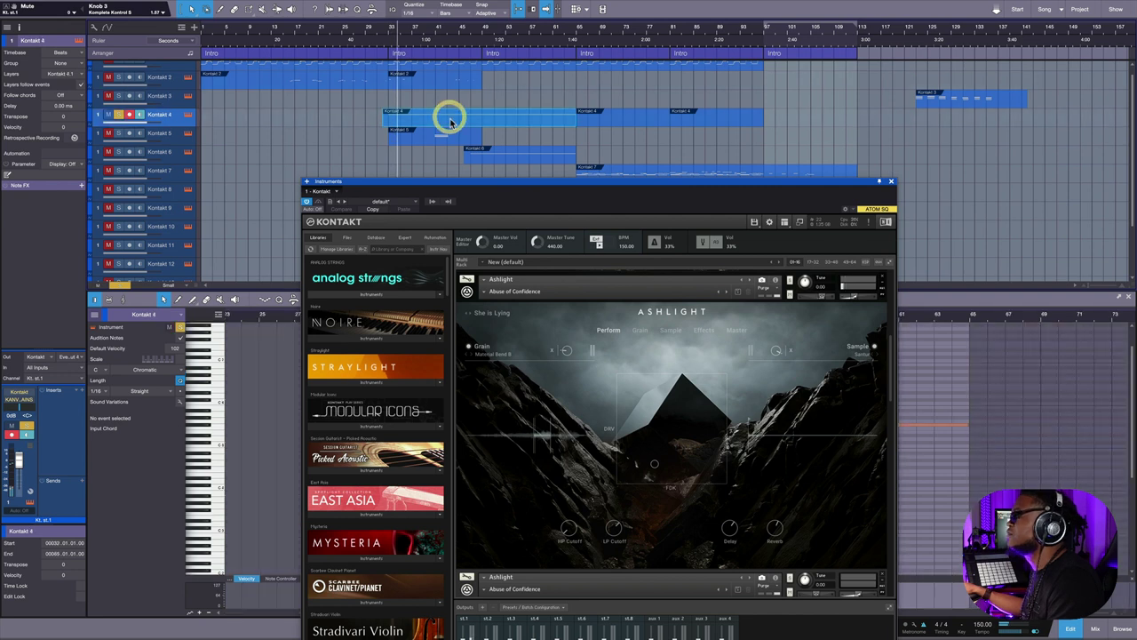
# Expand the Ashlight instrument playing the Kontakt 4 part and examine the Perform page of its Gut Feeling sound.
pyautogui.scroll(-5, 583, 350)
pyautogui.scroll(-2, 594, 358)
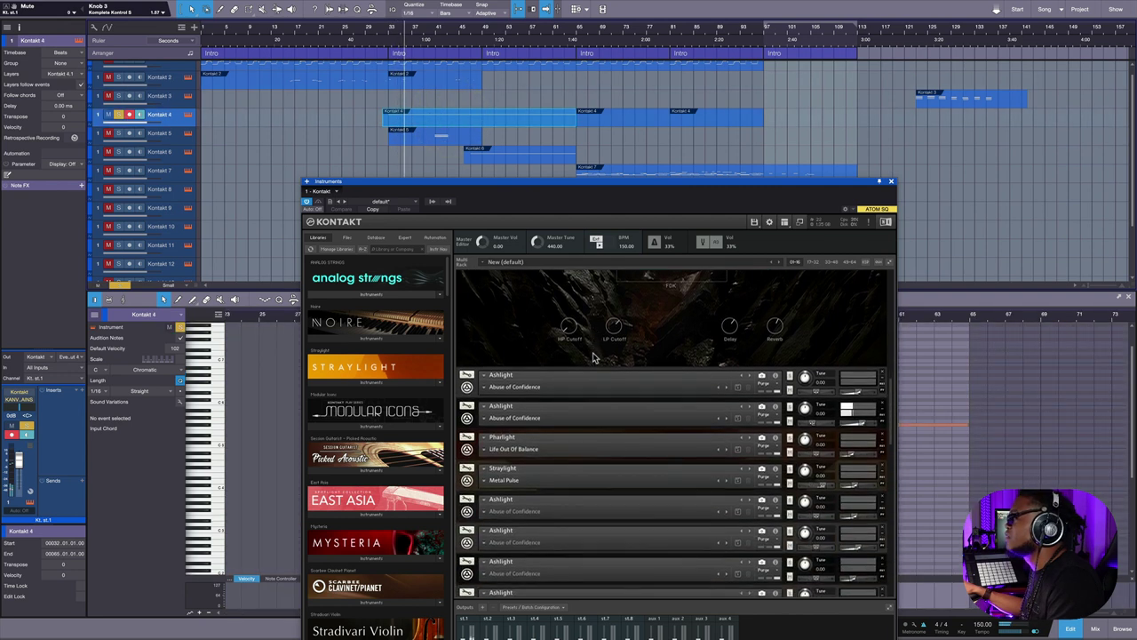
pyautogui.click(467, 418)
pyautogui.scroll(-1, 585, 432)
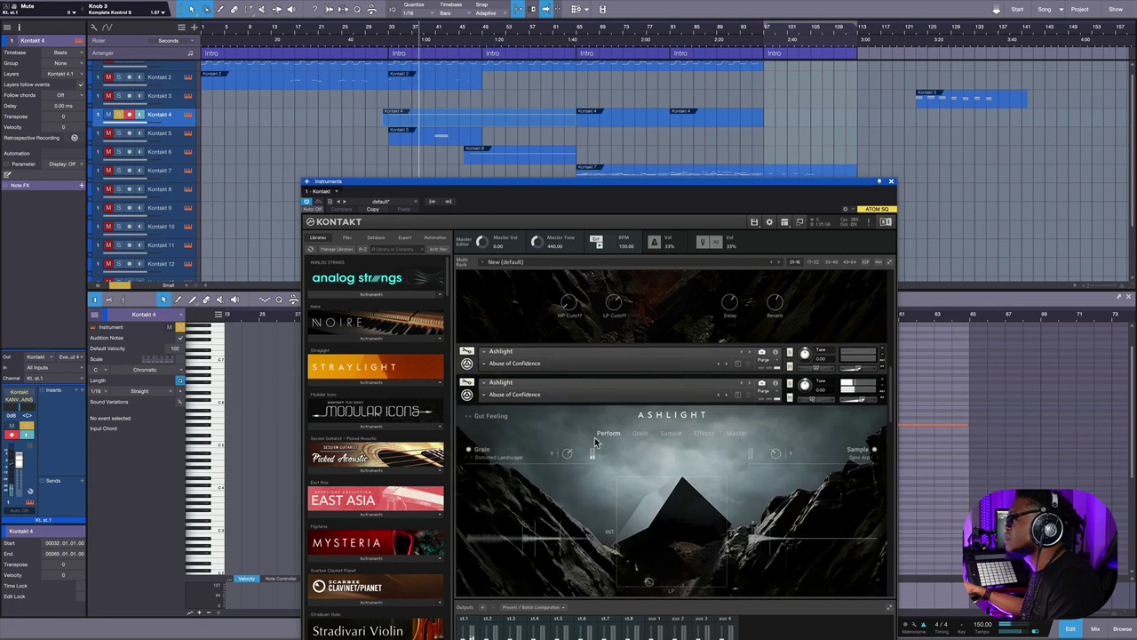
pyautogui.scroll(-2, 609, 442)
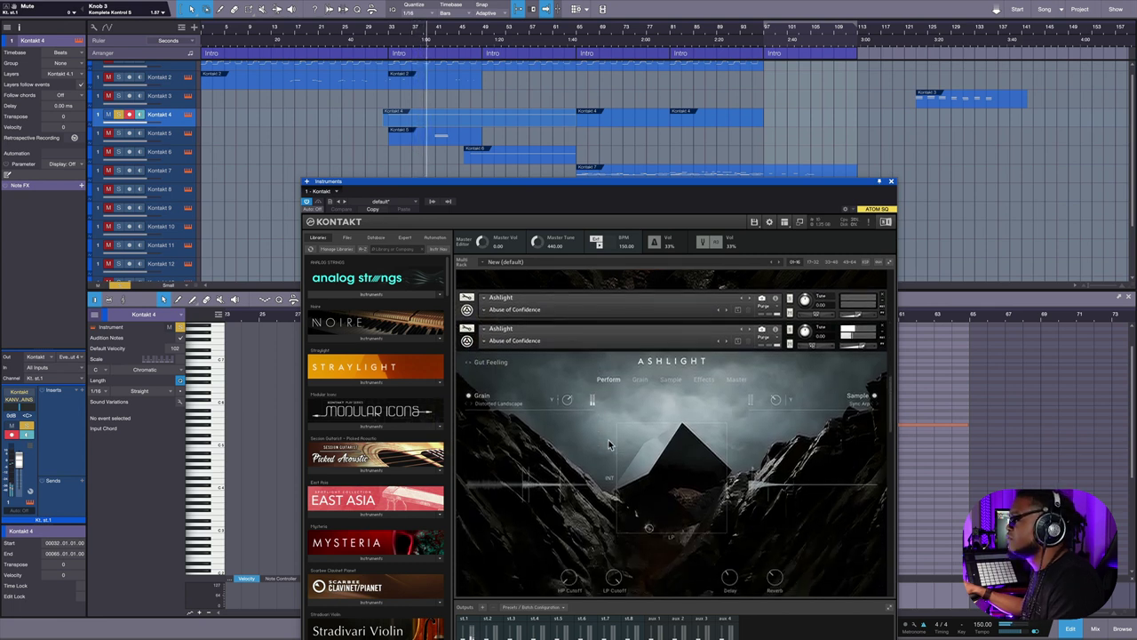
pyautogui.scroll(-1, 609, 440)
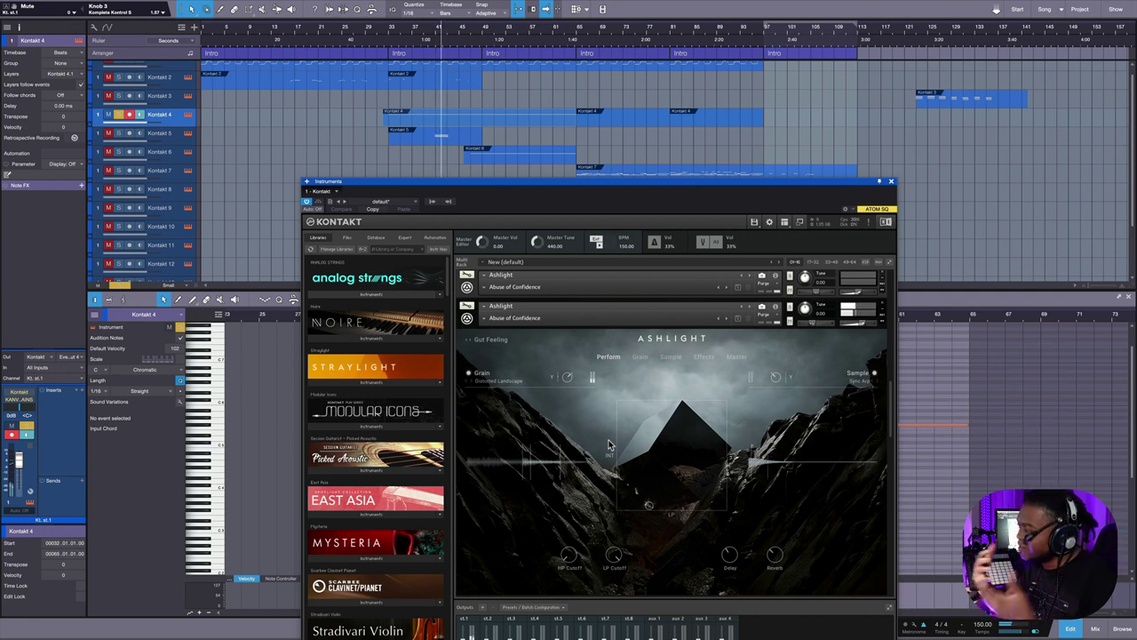
# Listen to the Kontakt 4 part while examining the lower controls of the Gut Feeling sound's Perform page.
pyautogui.scroll(-1, 613, 445)
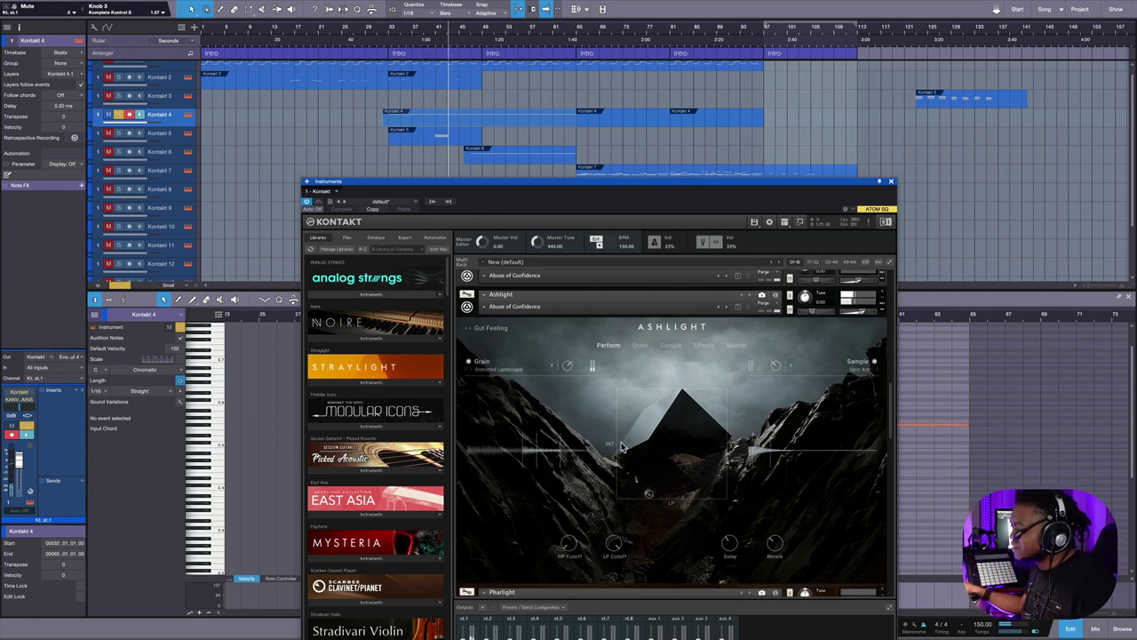
pyautogui.scroll(-1, 622, 447)
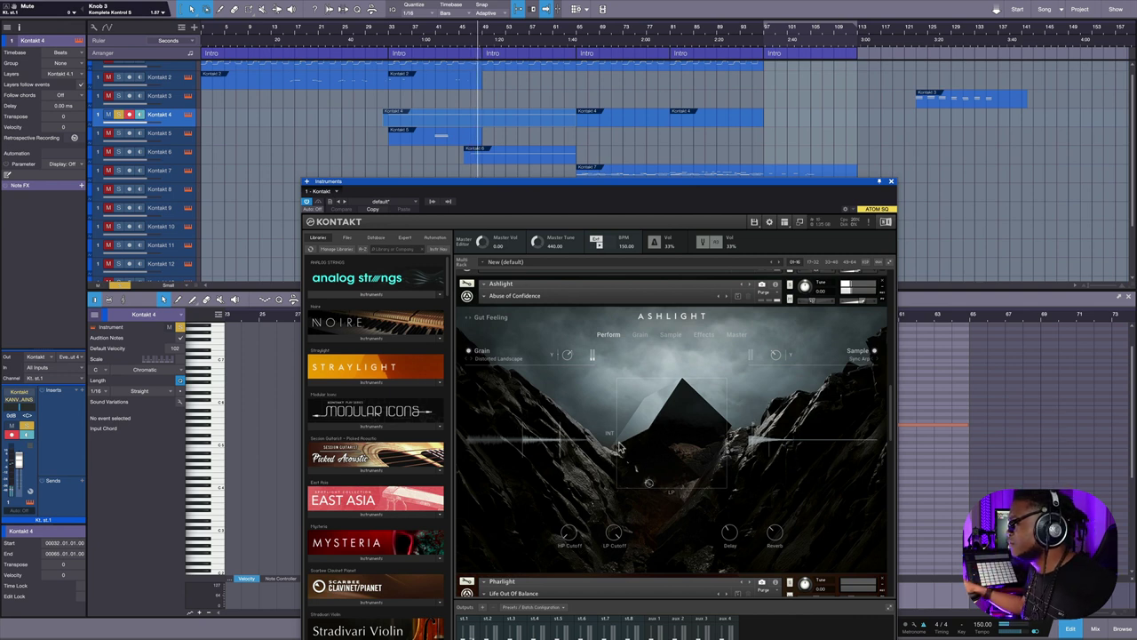
pyautogui.scroll(-1, 533, 505)
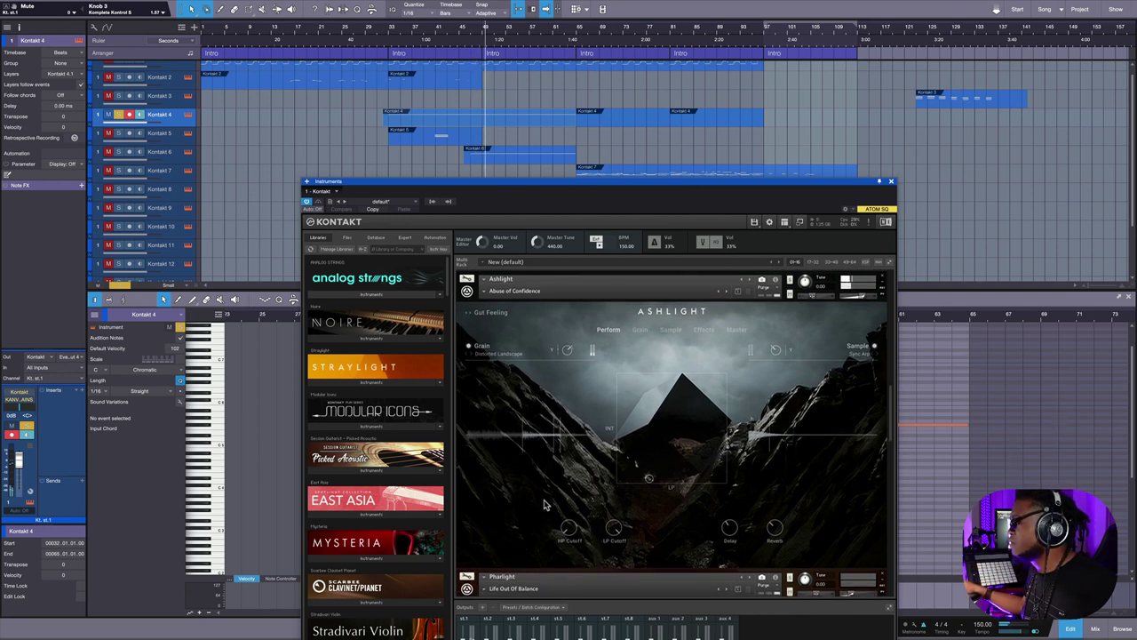
pyautogui.scroll(-2, 545, 506)
pyautogui.scroll(-4, 546, 505)
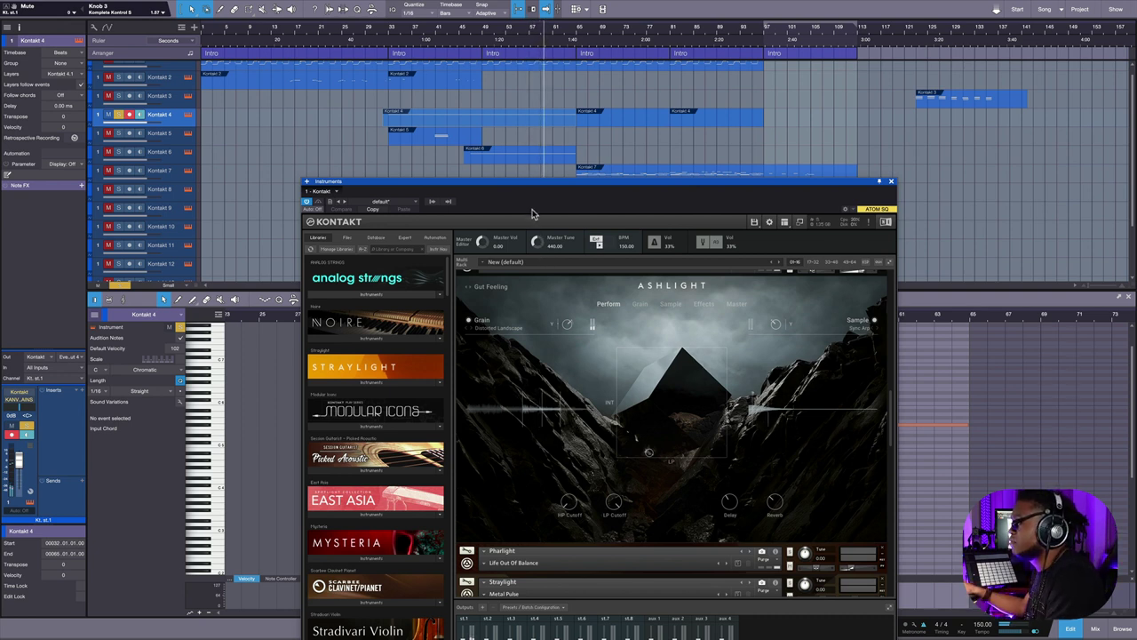
# Move the Kontakt window clear of the track lanes and solo Kontakt 7 in place of Kontakt 4.
pyautogui.moveTo(521, 183); pyautogui.dragTo(468, 242)
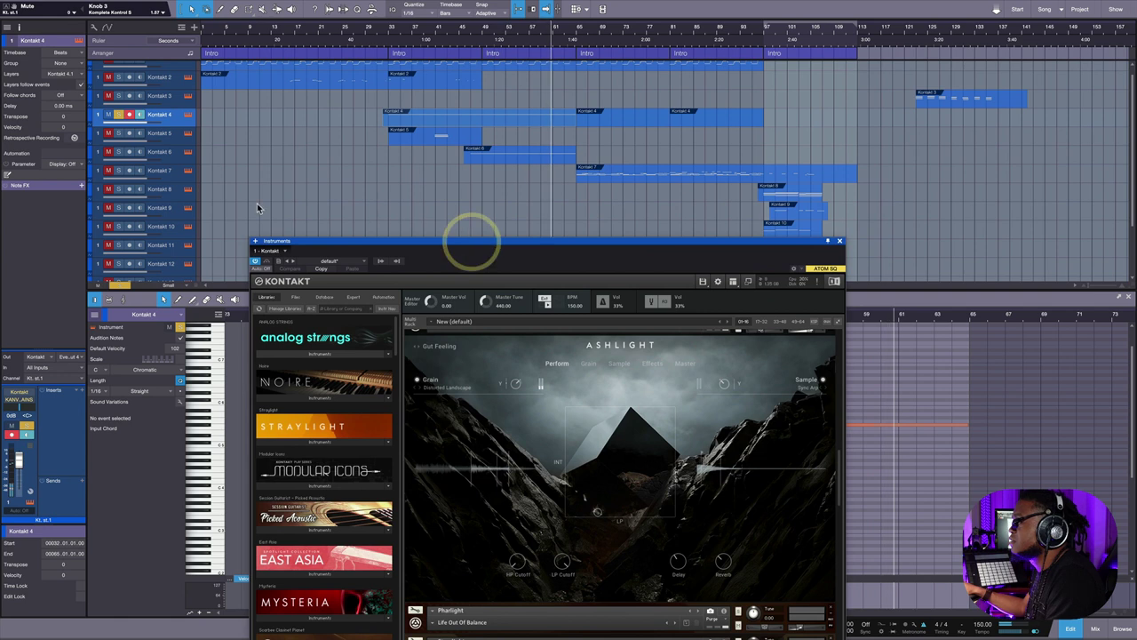
pyautogui.click(178, 175)
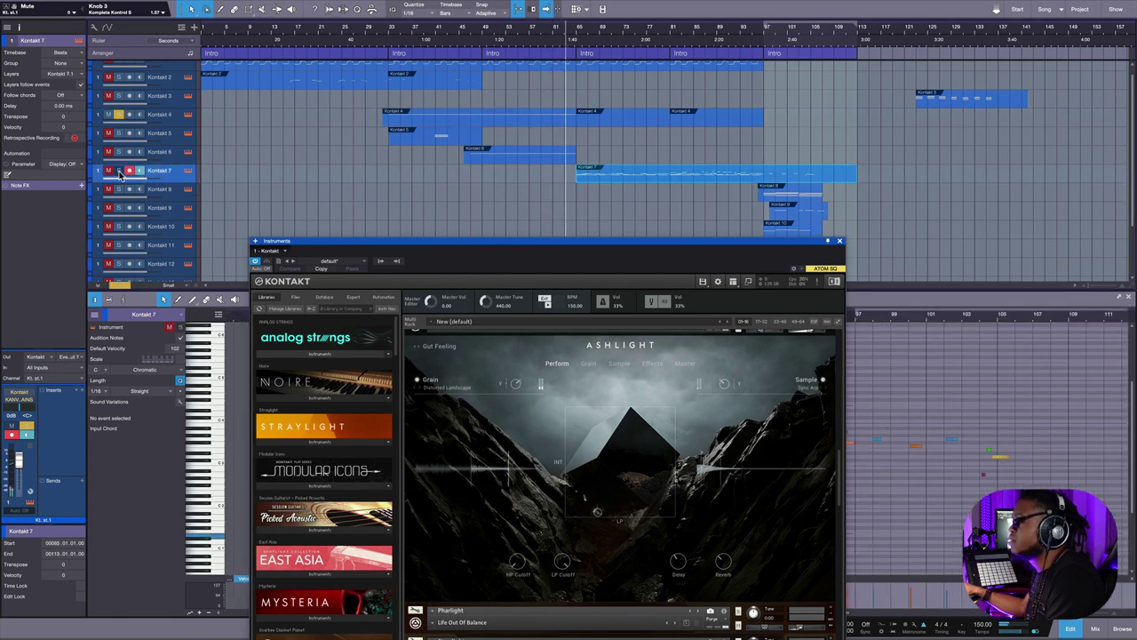
pyautogui.click(119, 171)
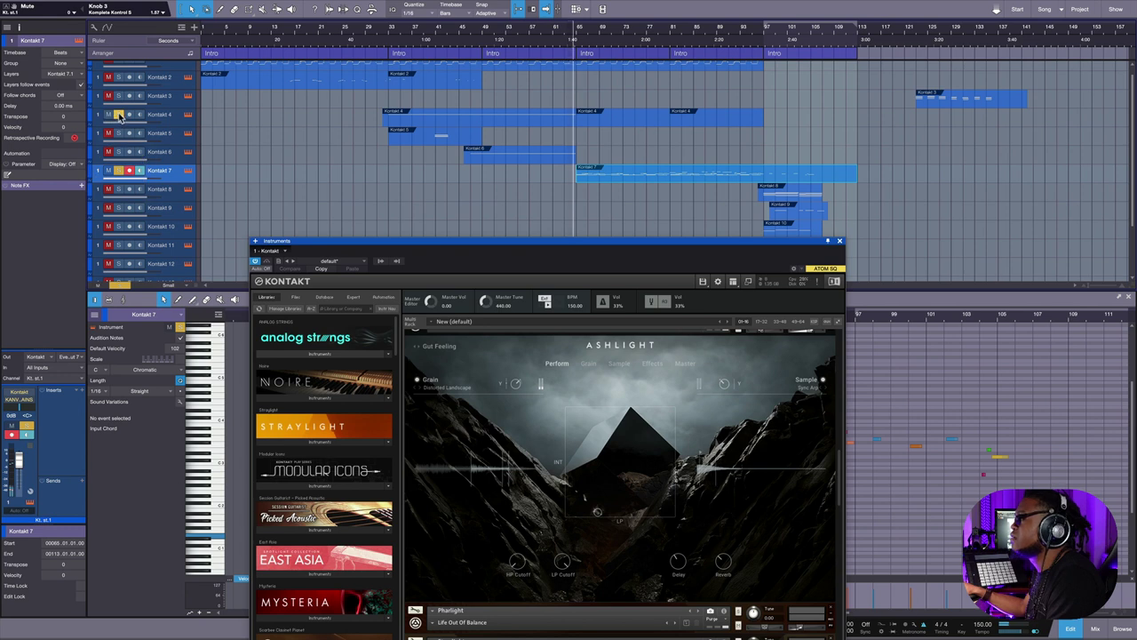
pyautogui.click(119, 114)
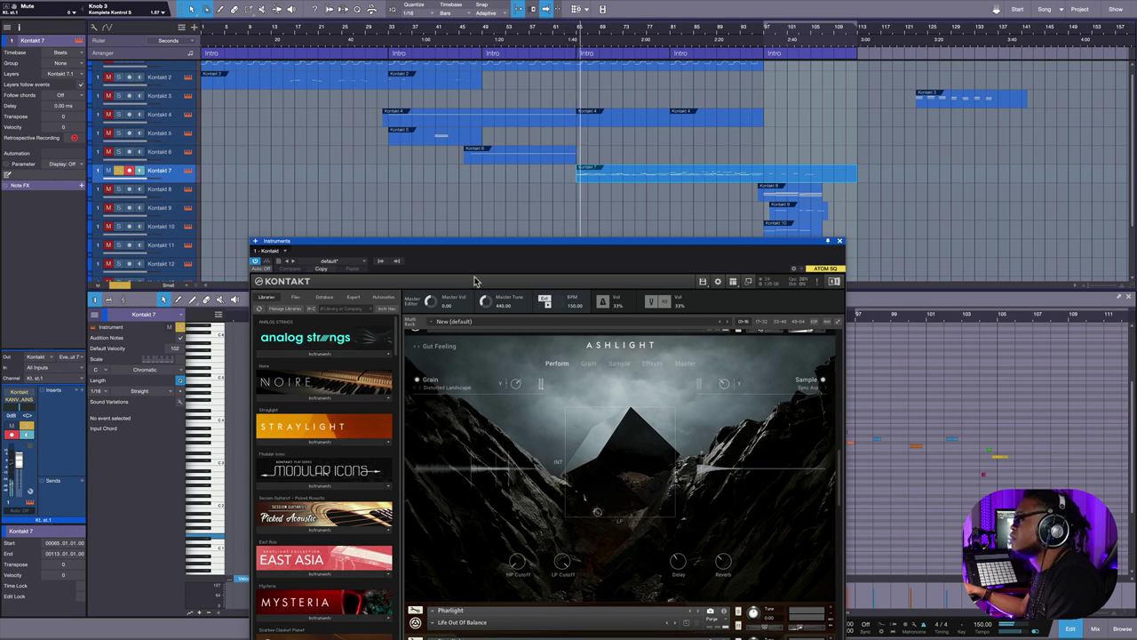
# Expand the Ashlight instrument playing the Kontakt 7 part and examine the Effects page of its Cornish Felt sound.
pyautogui.scroll(-4, 695, 422)
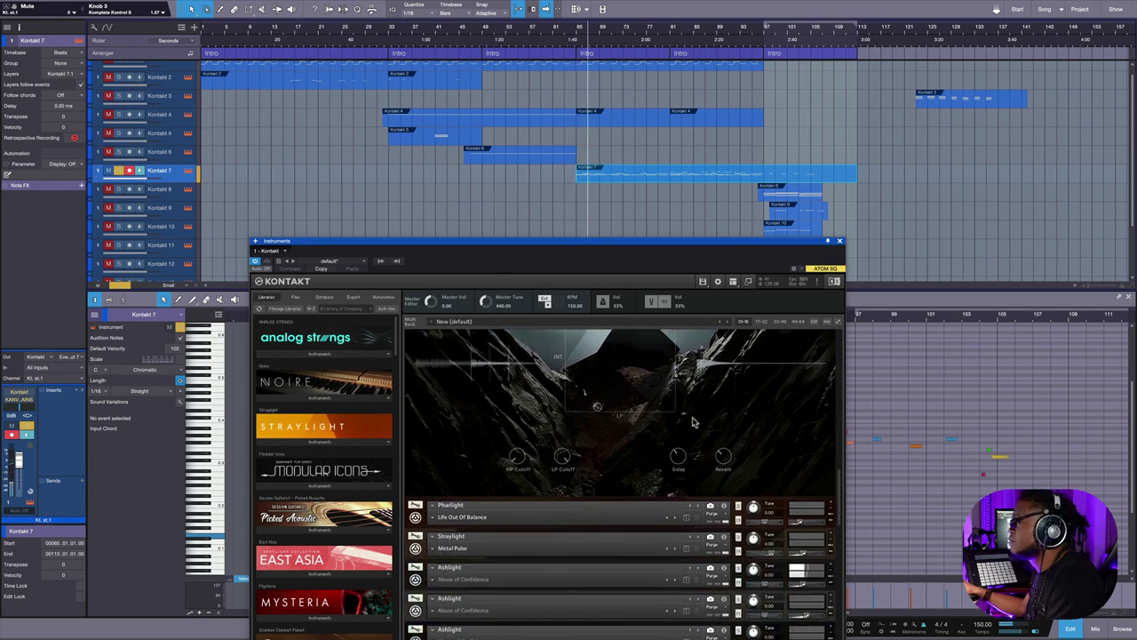
pyautogui.scroll(-2, 695, 423)
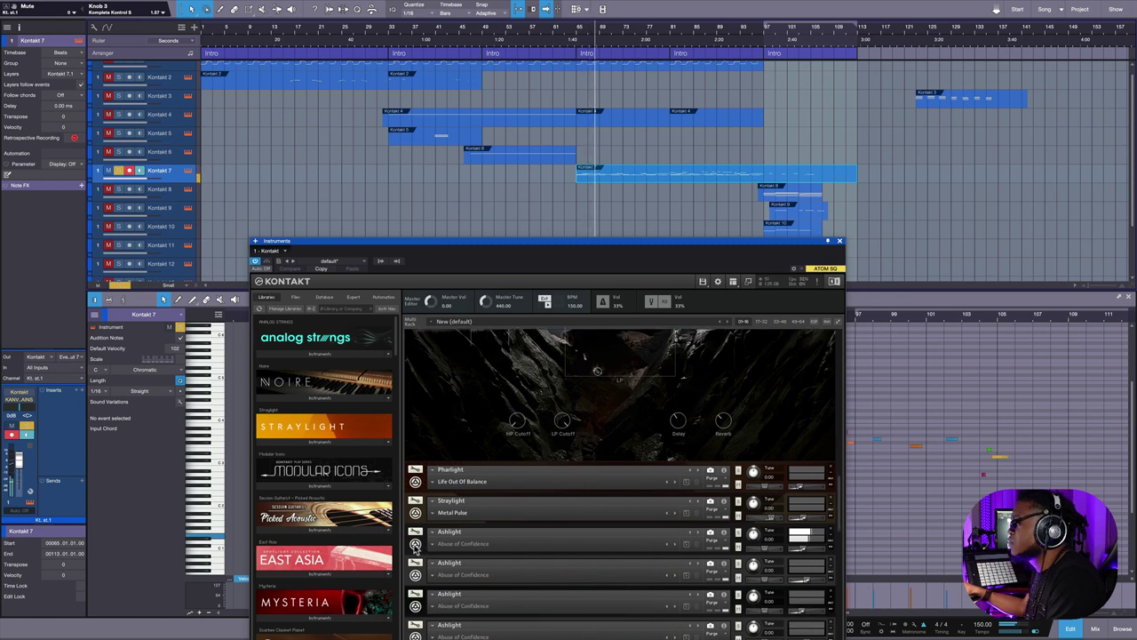
pyautogui.click(414, 544)
pyautogui.scroll(-2, 697, 508)
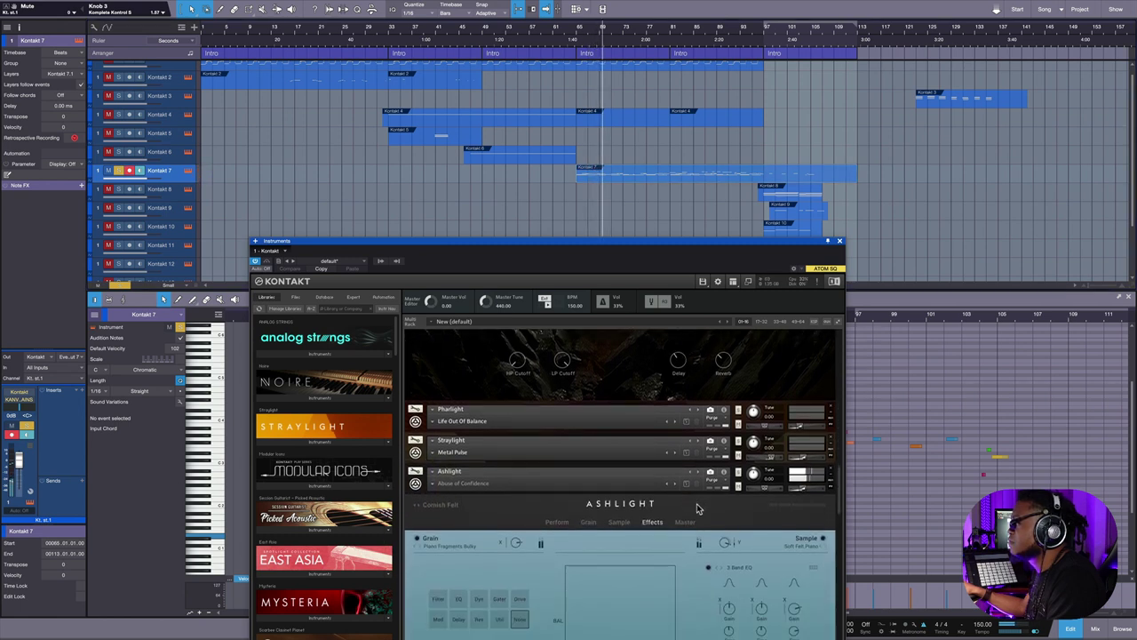
pyautogui.scroll(-2, 698, 508)
pyautogui.scroll(-2, 697, 508)
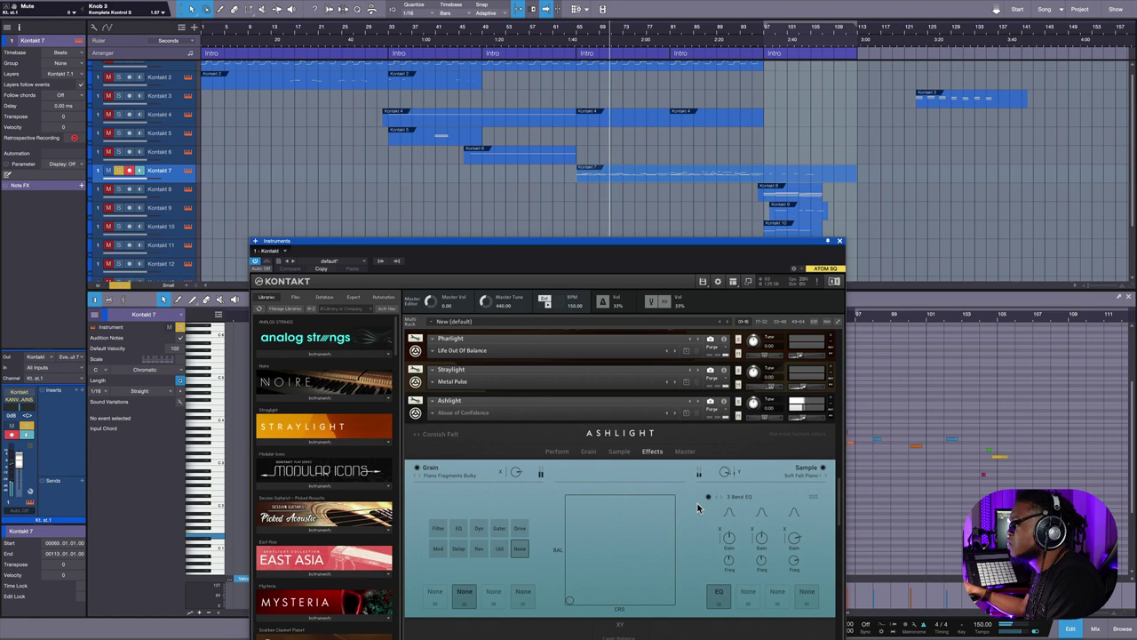
pyautogui.scroll(-1, 697, 508)
pyautogui.scroll(-2, 716, 500)
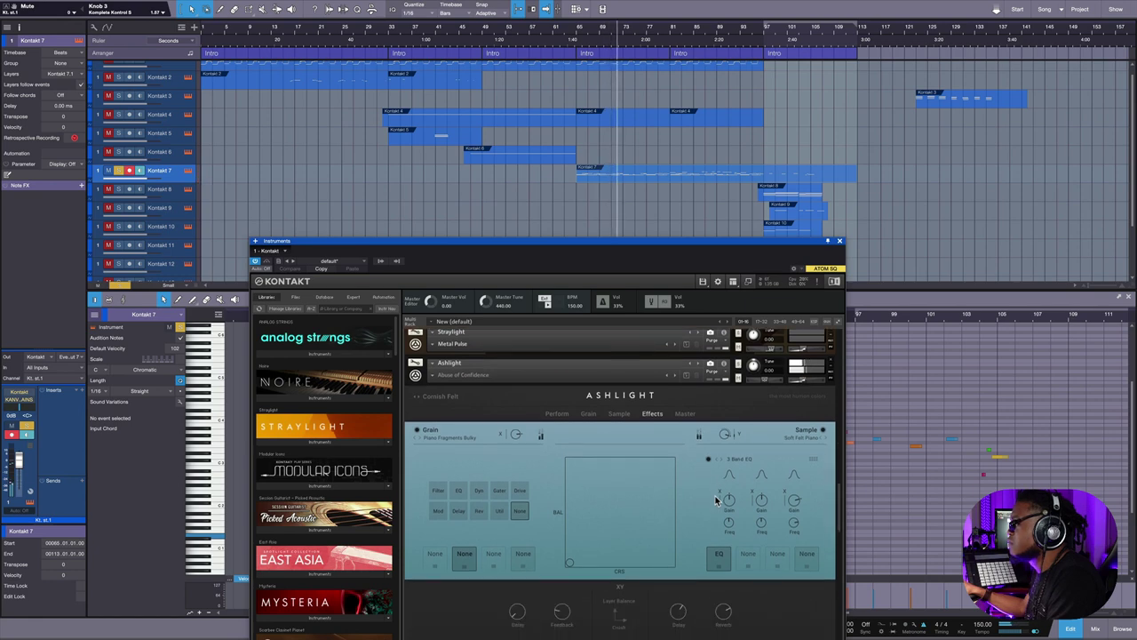
pyautogui.moveTo(723, 242); pyautogui.dragTo(797, 72)
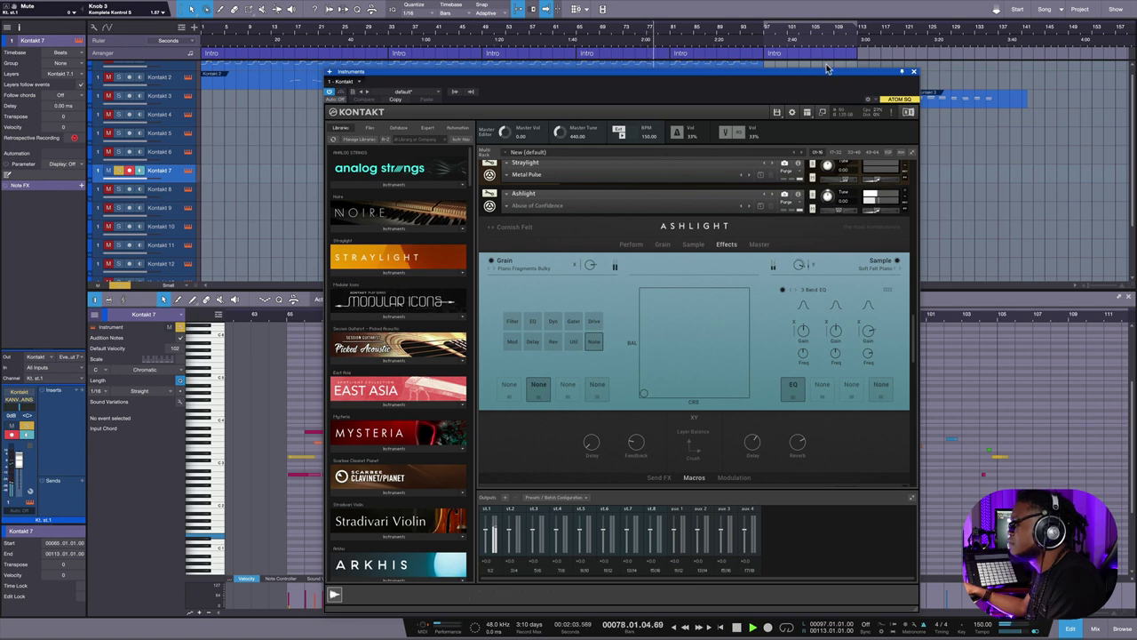
# Close the Kontakt window, place the playback position at bar 49 and solo Kontakt 14.
pyautogui.press('Escape')
pyautogui.scroll(-2, 675, 206)
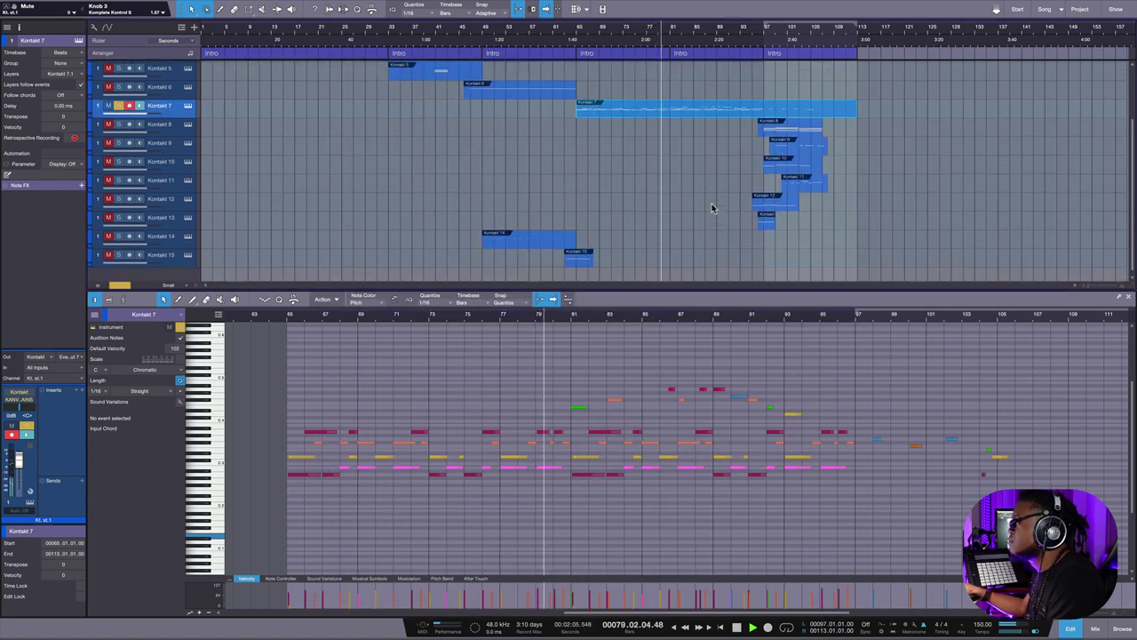
pyautogui.click(485, 42)
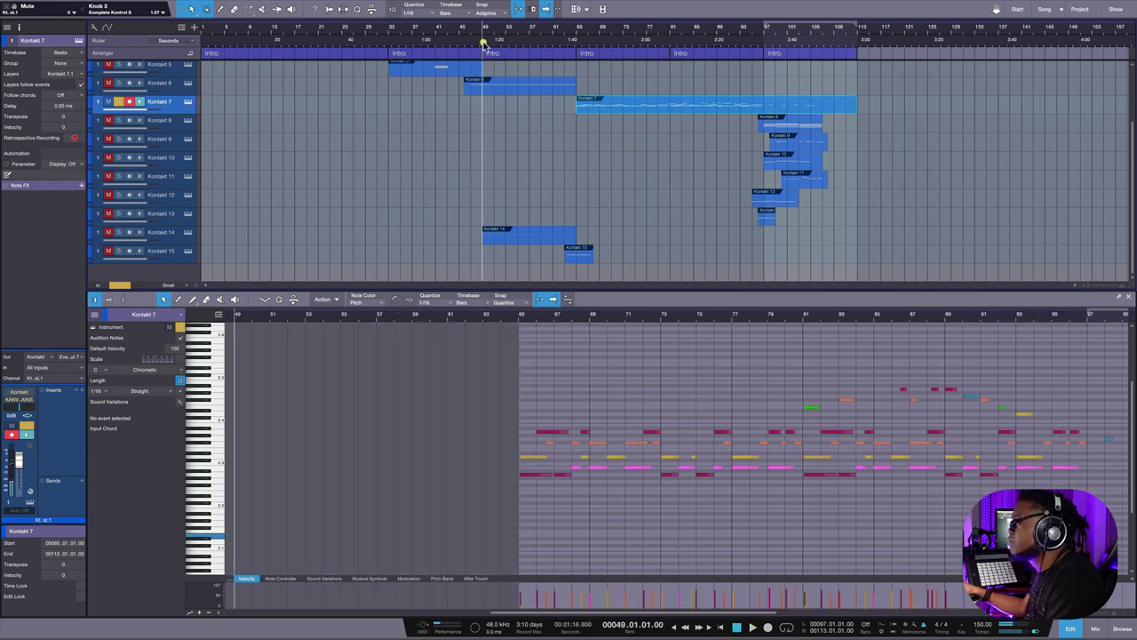
pyautogui.click(174, 237)
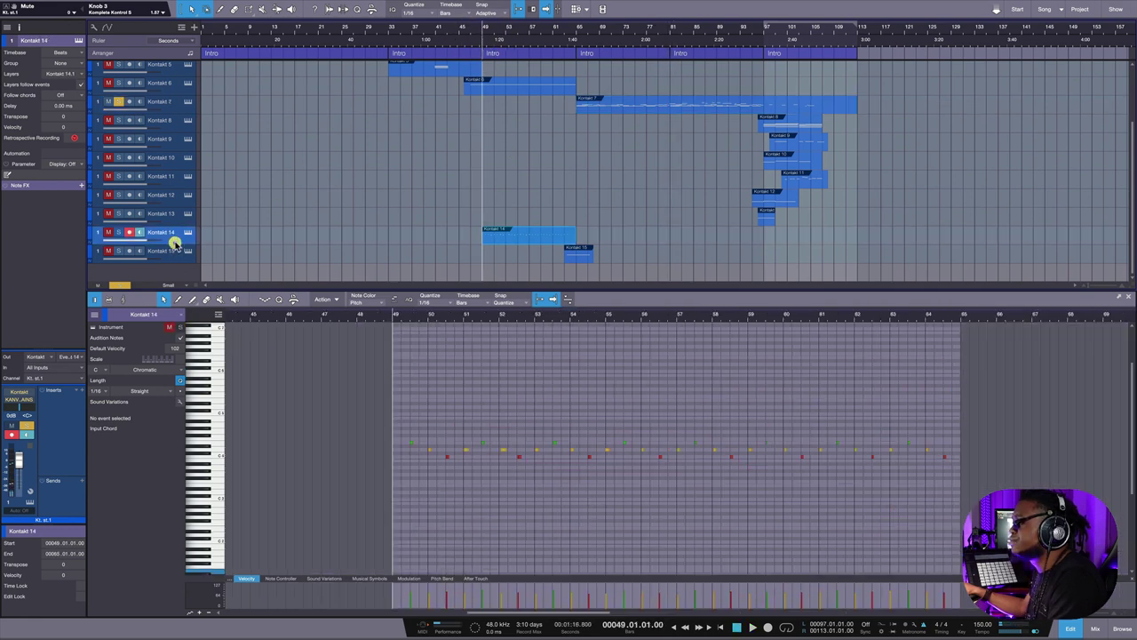
pyautogui.click(119, 233)
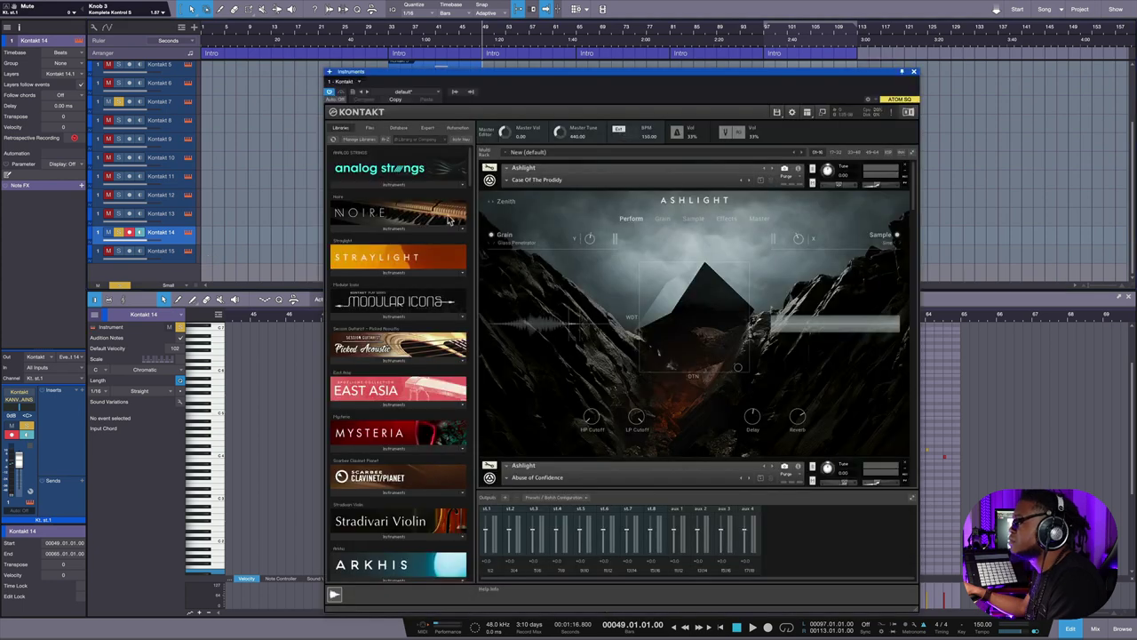
# Expand the Toys Kit instrument playing the Kontakt 14 part, examine its Performance page and close the Kontakt window.
pyautogui.scroll(-5, 728, 280)
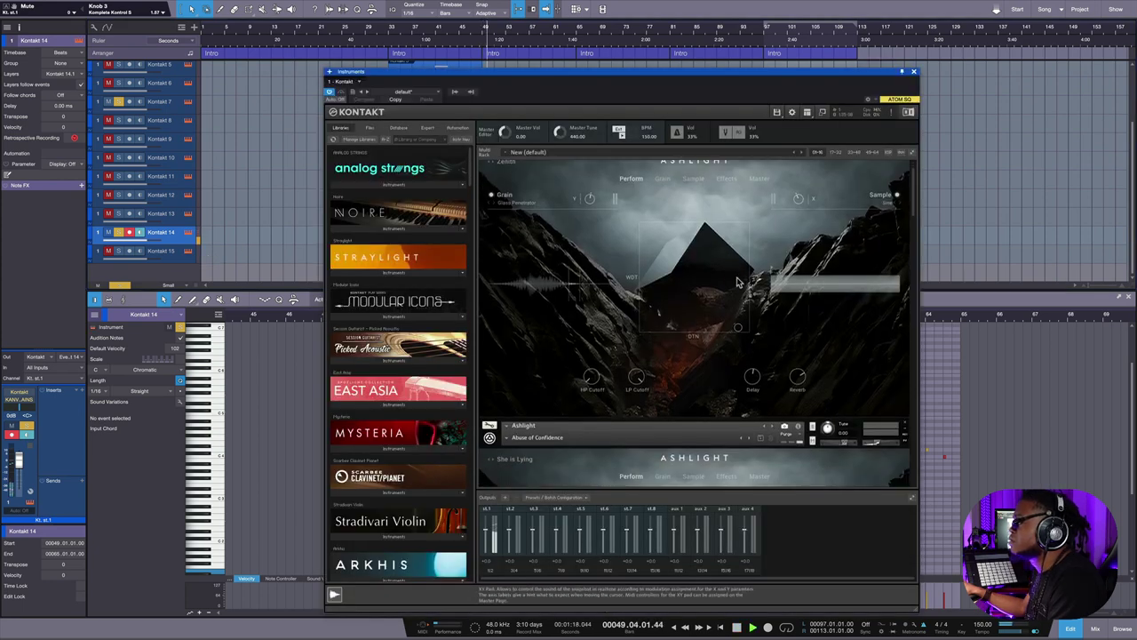
pyautogui.scroll(-10, 746, 285)
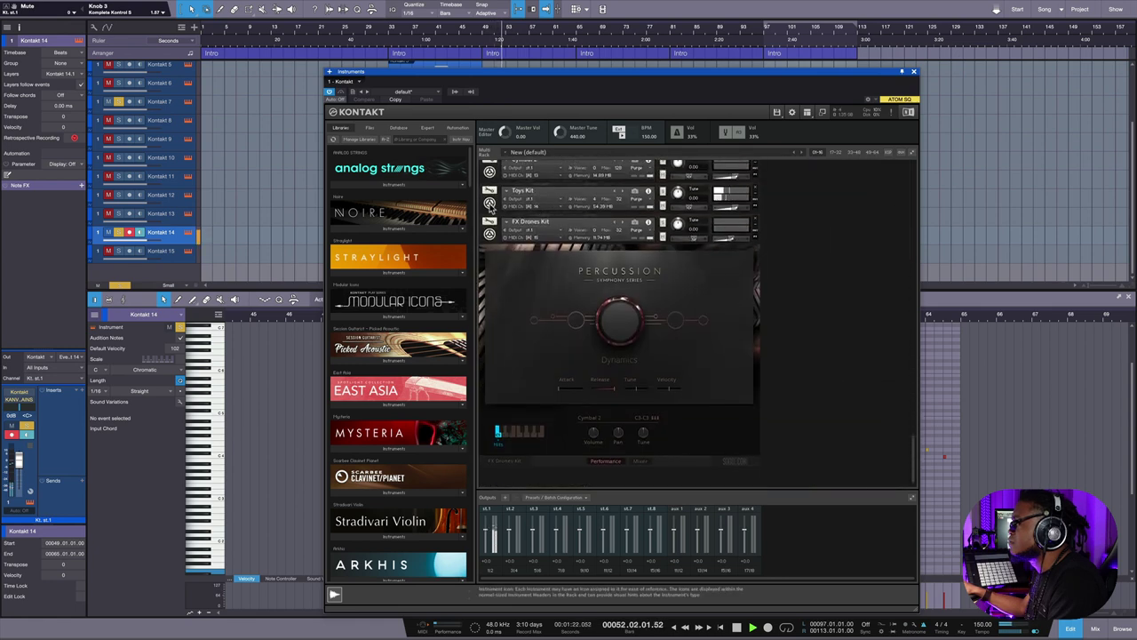
pyautogui.click(489, 202)
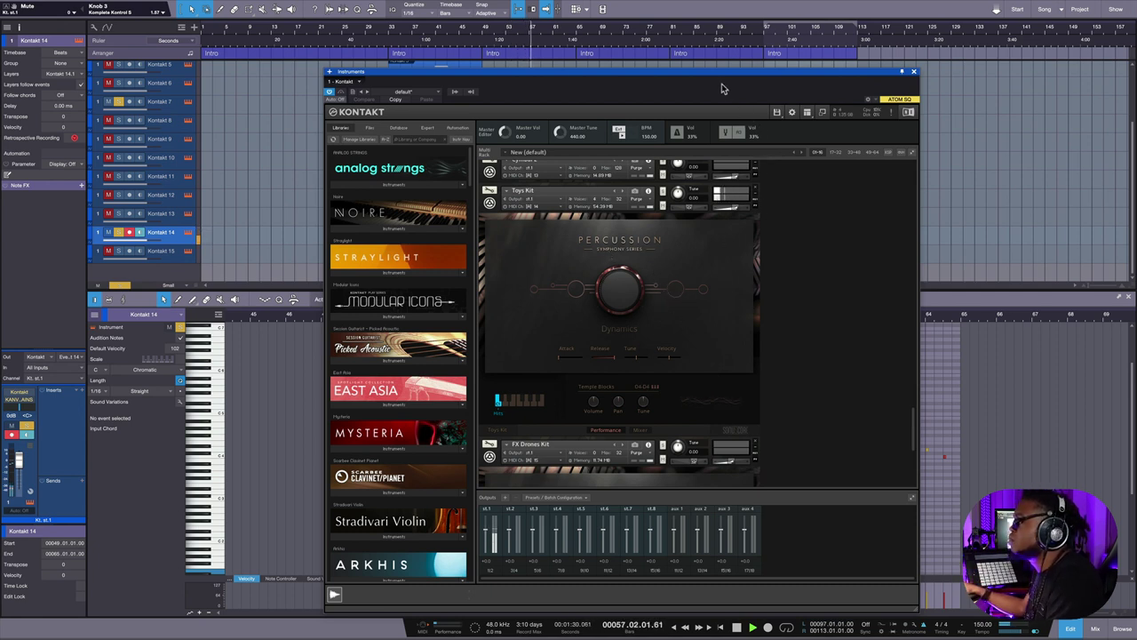
pyautogui.click(913, 72)
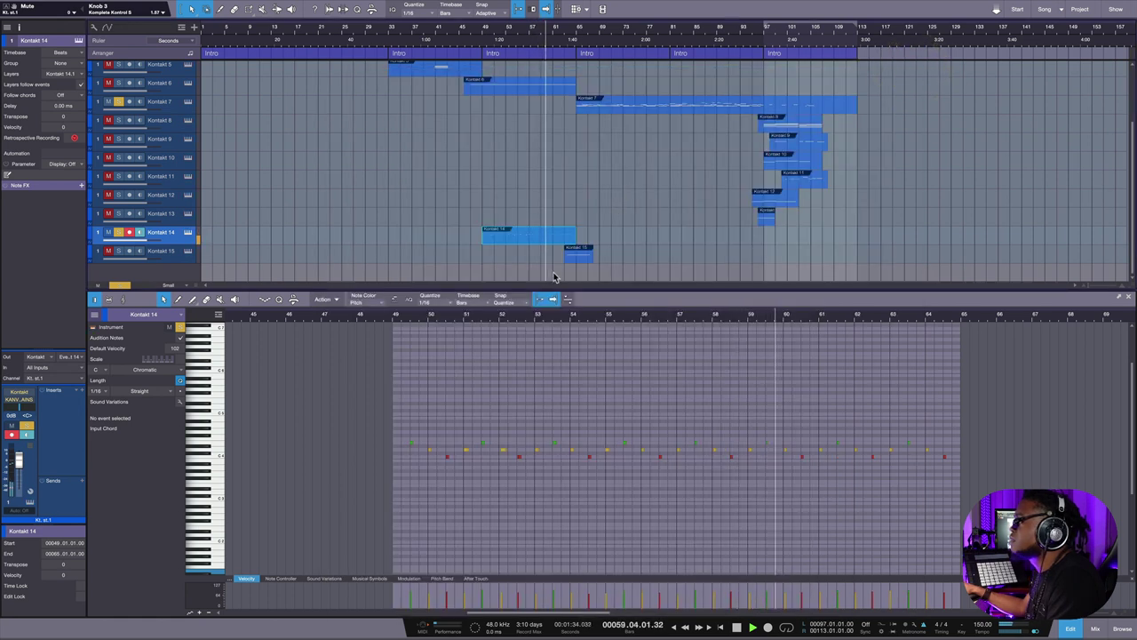
# Open the instrument for Kontakt 15, solo the track and examine the FX Drones Kit before stopping playback.
pyautogui.click(577, 255)
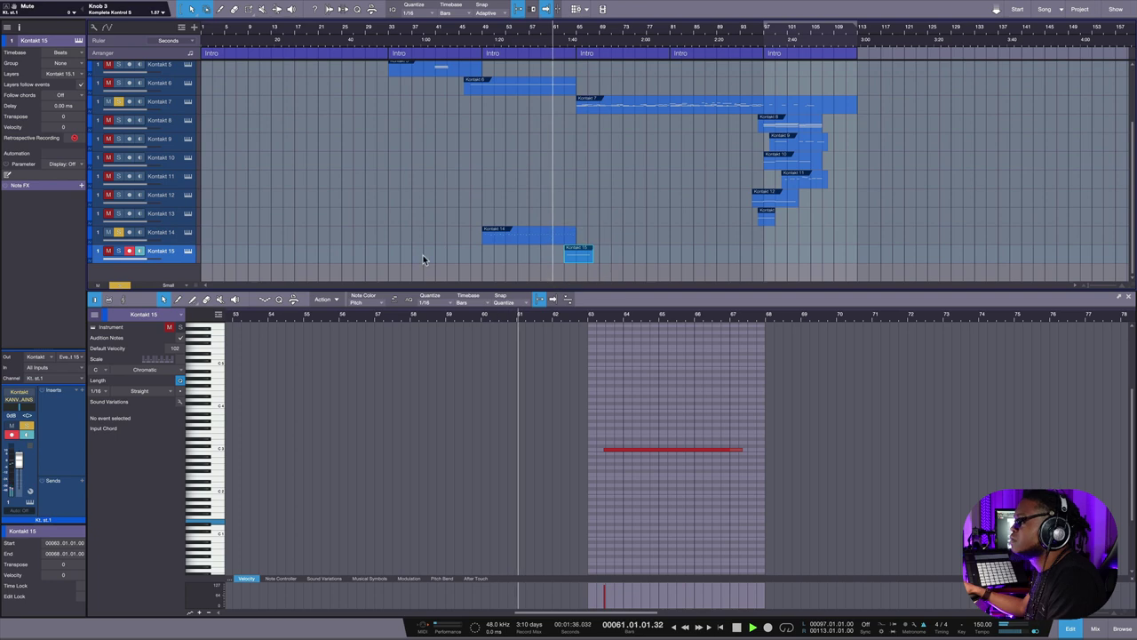
pyautogui.click(187, 251)
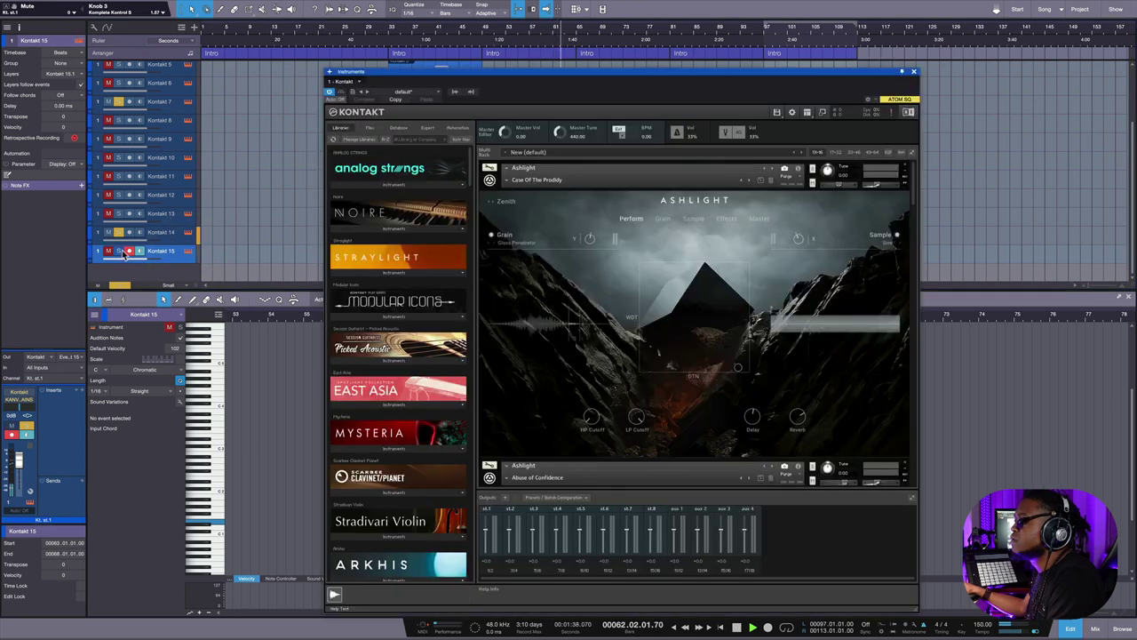
pyautogui.click(129, 251)
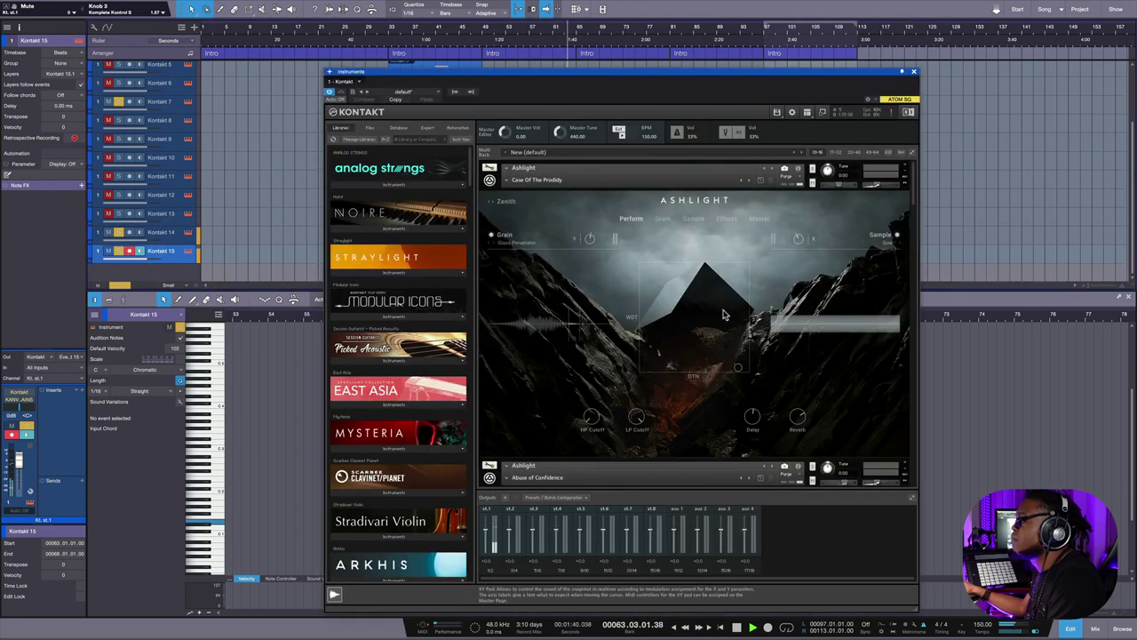
pyautogui.scroll(-10, 724, 315)
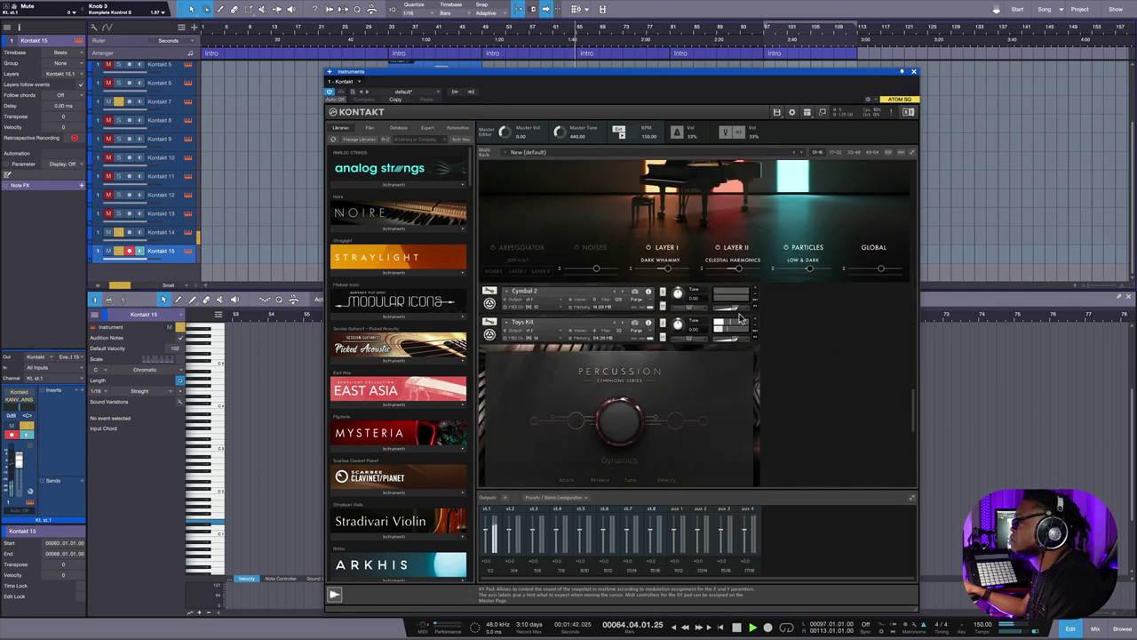
pyautogui.scroll(-4, 746, 320)
pyautogui.press('space')
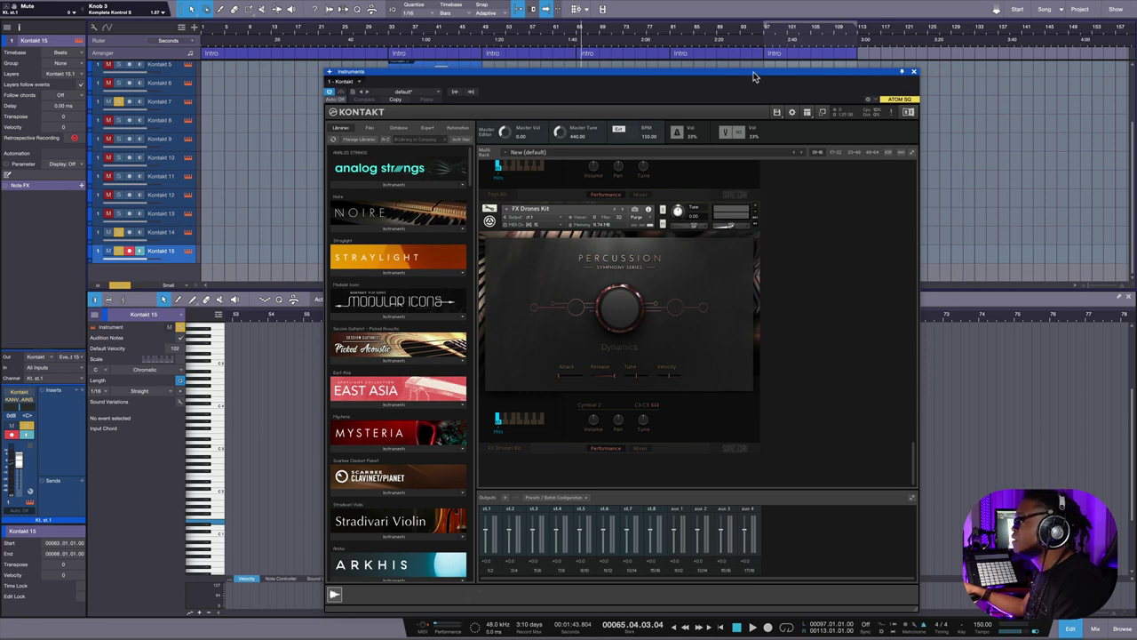
# Move the Kontakt window below the arrangement, clear all solos and play the full mix from shortly before the Kontakt 15 clip.
pyautogui.moveTo(753, 77); pyautogui.dragTo(800, 63)
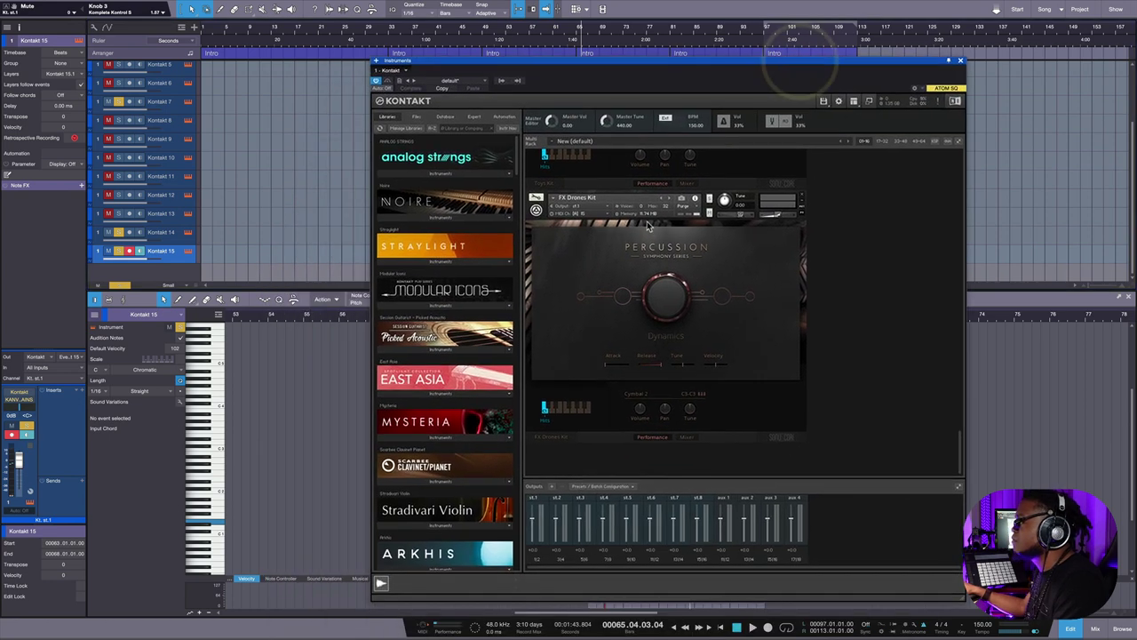
pyautogui.moveTo(640, 67); pyautogui.dragTo(527, 340)
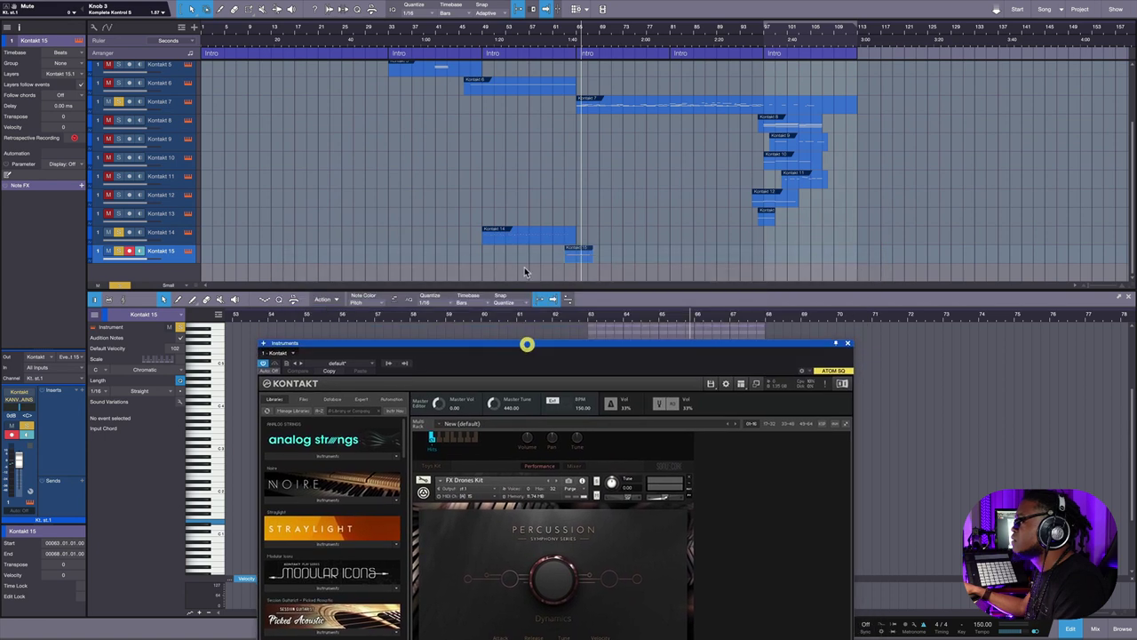
pyautogui.click(538, 42)
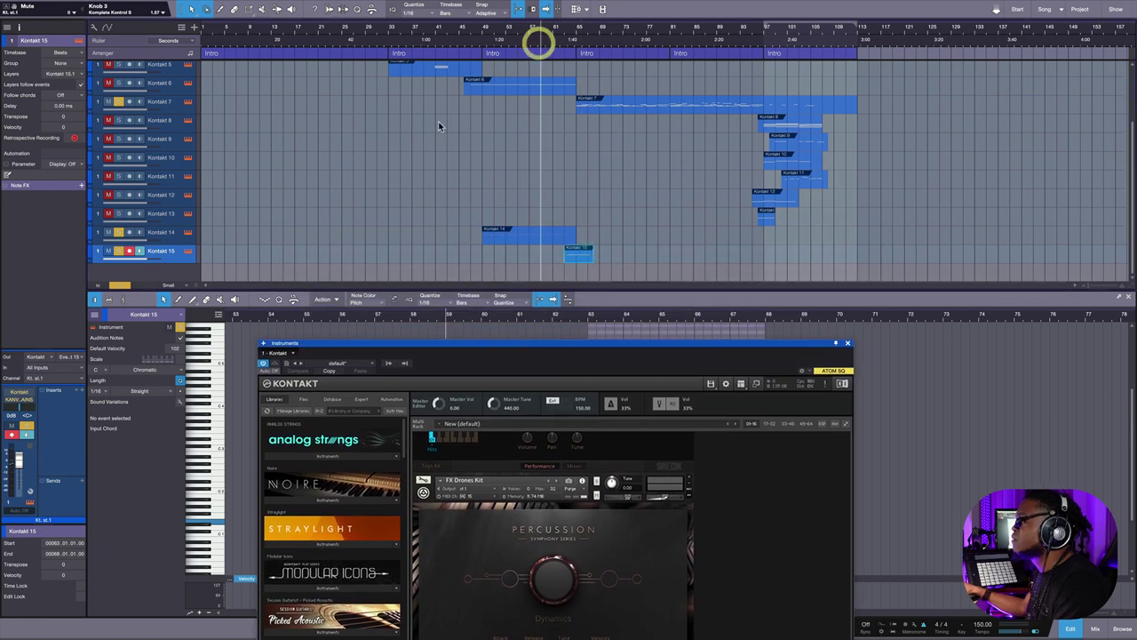
pyautogui.click(120, 286)
pyautogui.press('space')
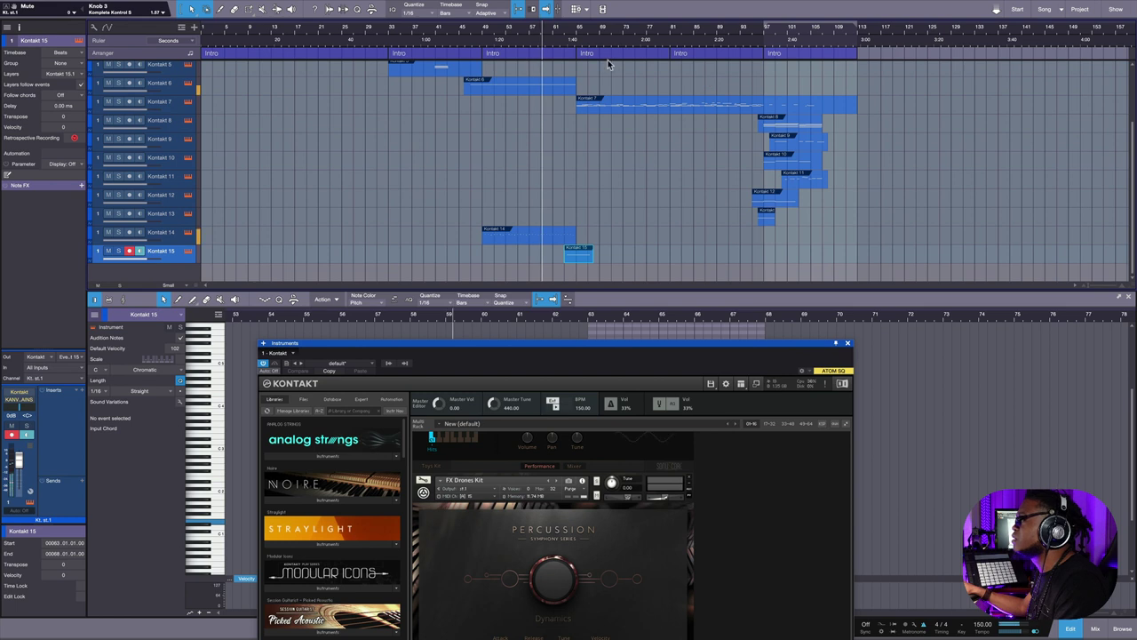
# Reposition the Kontakt window, review the layered tracks in the arrangement and move playback to just before the last Intro section.
pyautogui.moveTo(636, 345); pyautogui.dragTo(620, 288)
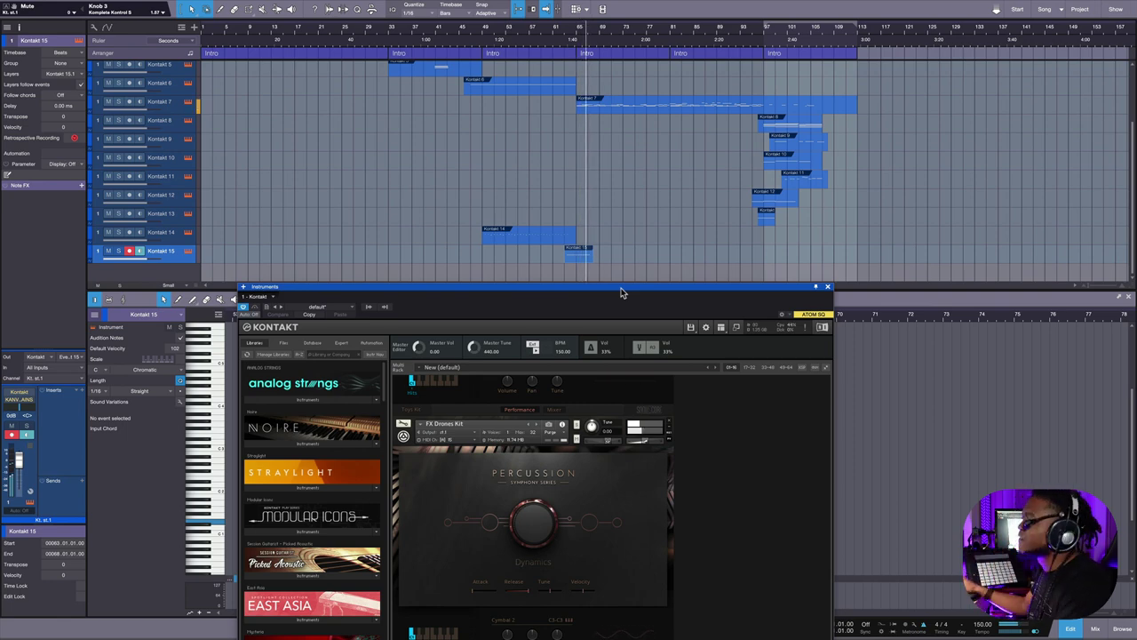
pyautogui.moveTo(622, 290); pyautogui.dragTo(613, 229)
pyautogui.scroll(2, 643, 172)
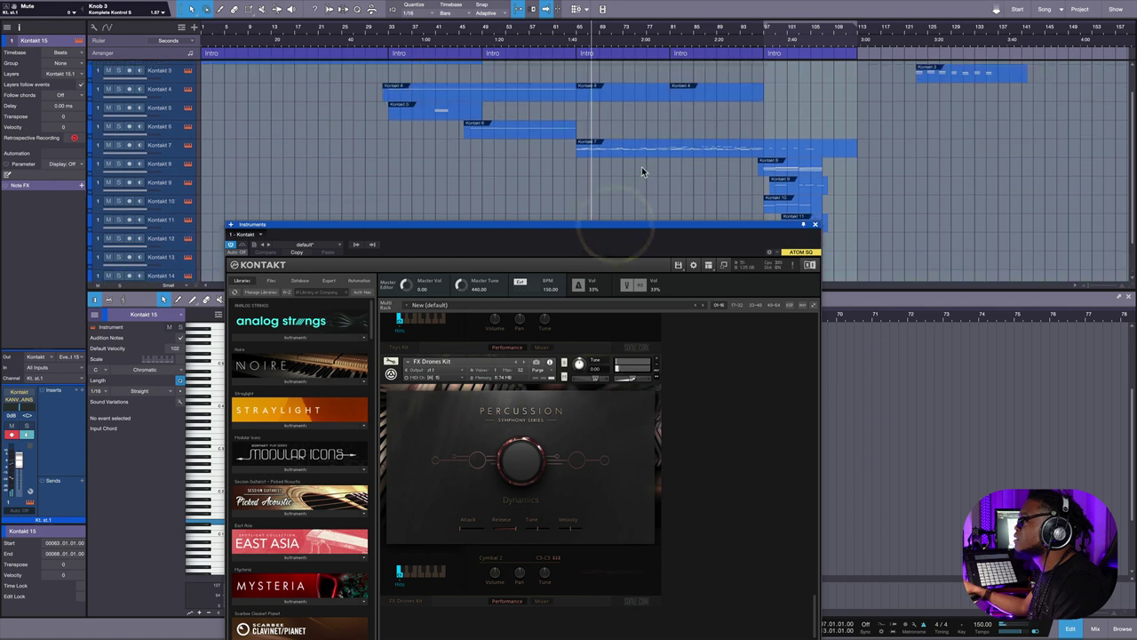
pyautogui.scroll(2, 643, 171)
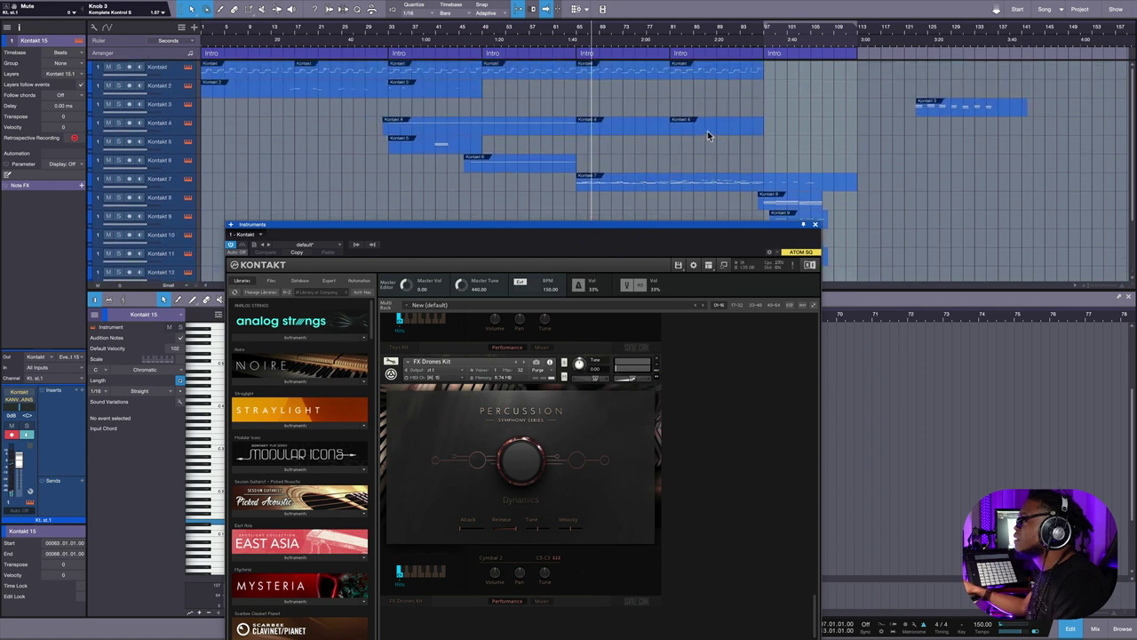
pyautogui.scroll(-4, 707, 133)
pyautogui.click(757, 39)
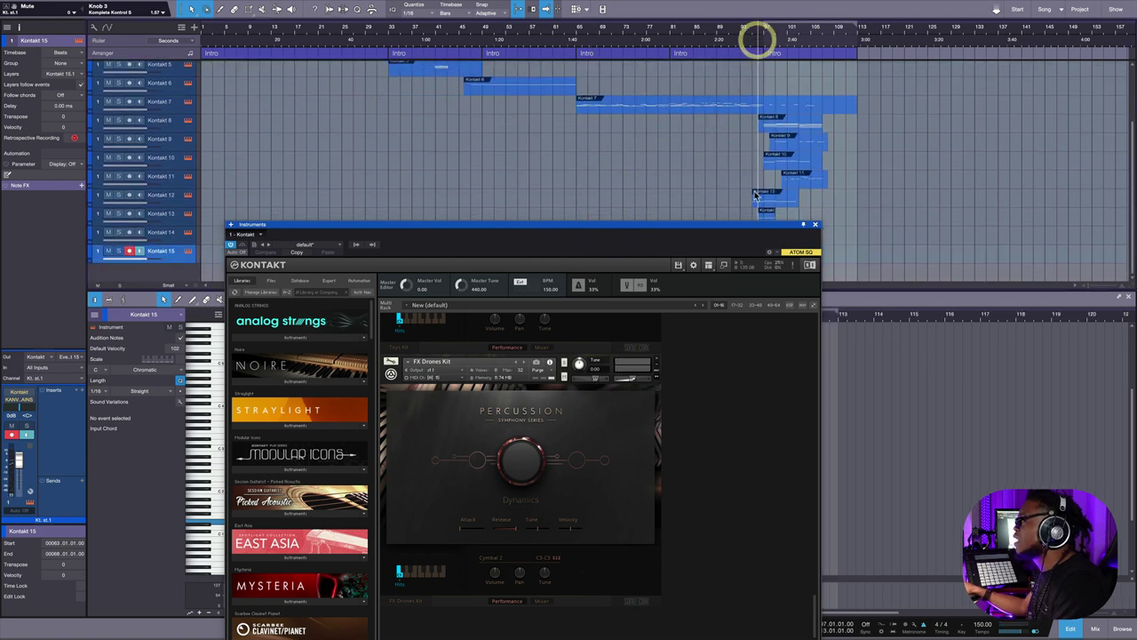
# Solo the Kontakt 8 track, select it and bring the Kontakt window back up into full view.
pyautogui.moveTo(772, 230); pyautogui.dragTo(698, 298)
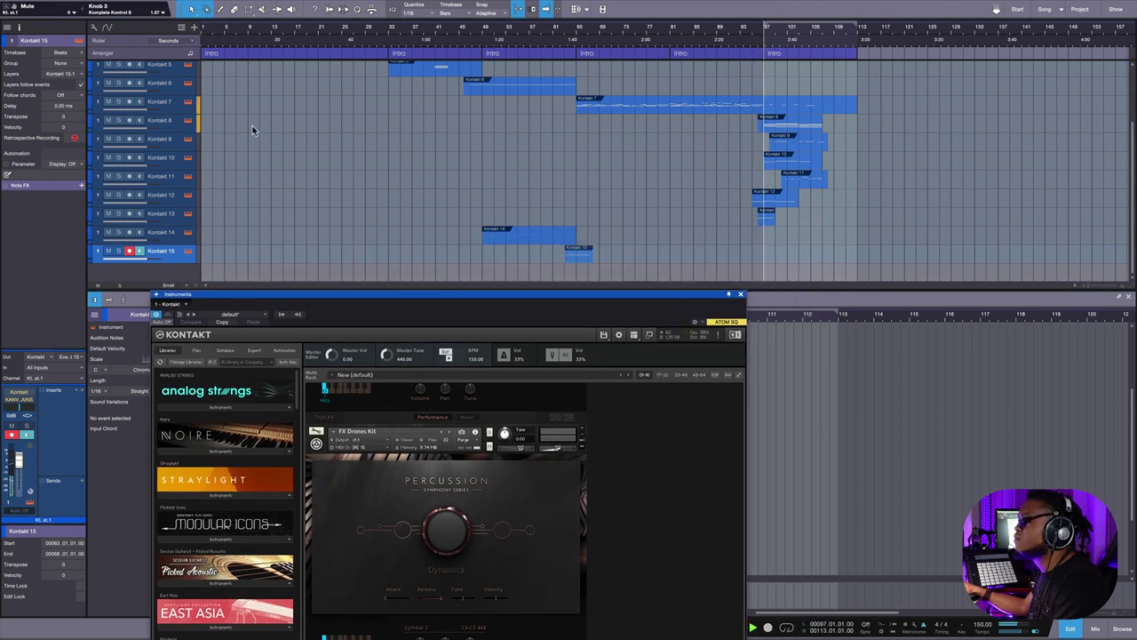
pyautogui.click(118, 120)
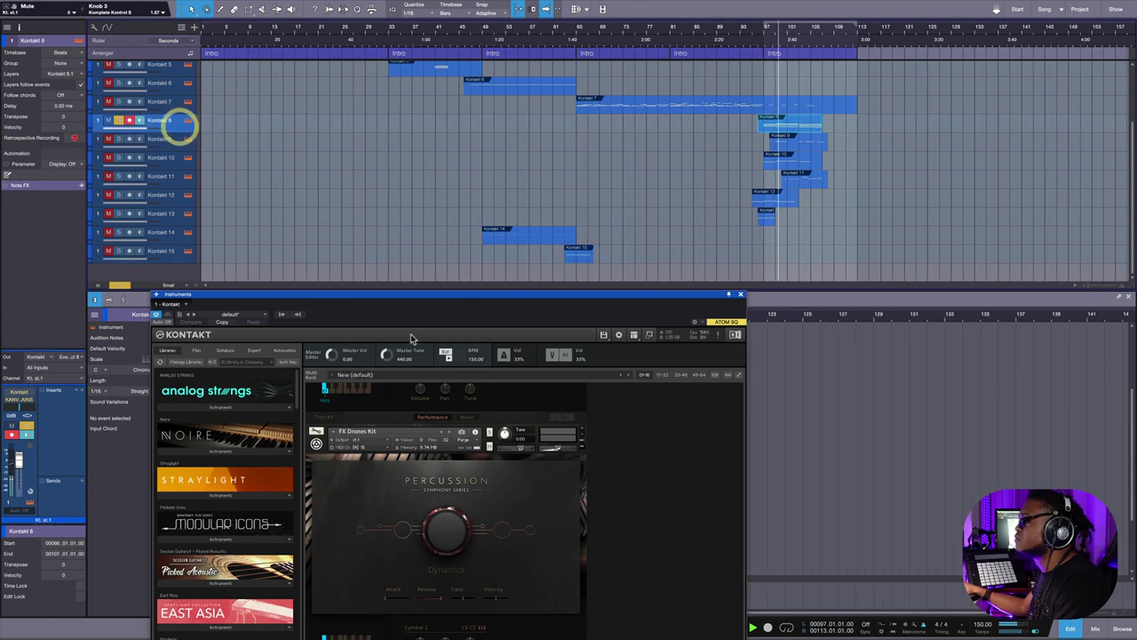
pyautogui.click(171, 120)
pyautogui.moveTo(409, 296); pyautogui.dragTo(508, 56)
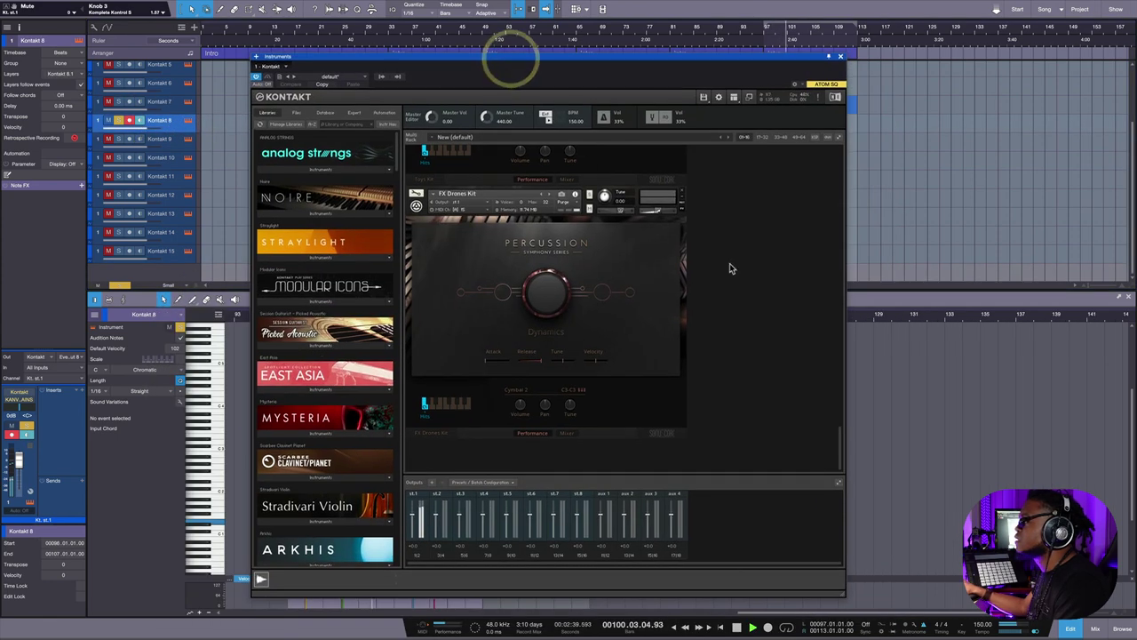
# Expand the Ashlight instrument playing the Kontakt 8 part, close its snapshot browser to examine the Perform page, and close the Kontakt window.
pyautogui.scroll(-10, 720, 263)
pyautogui.scroll(5, 714, 263)
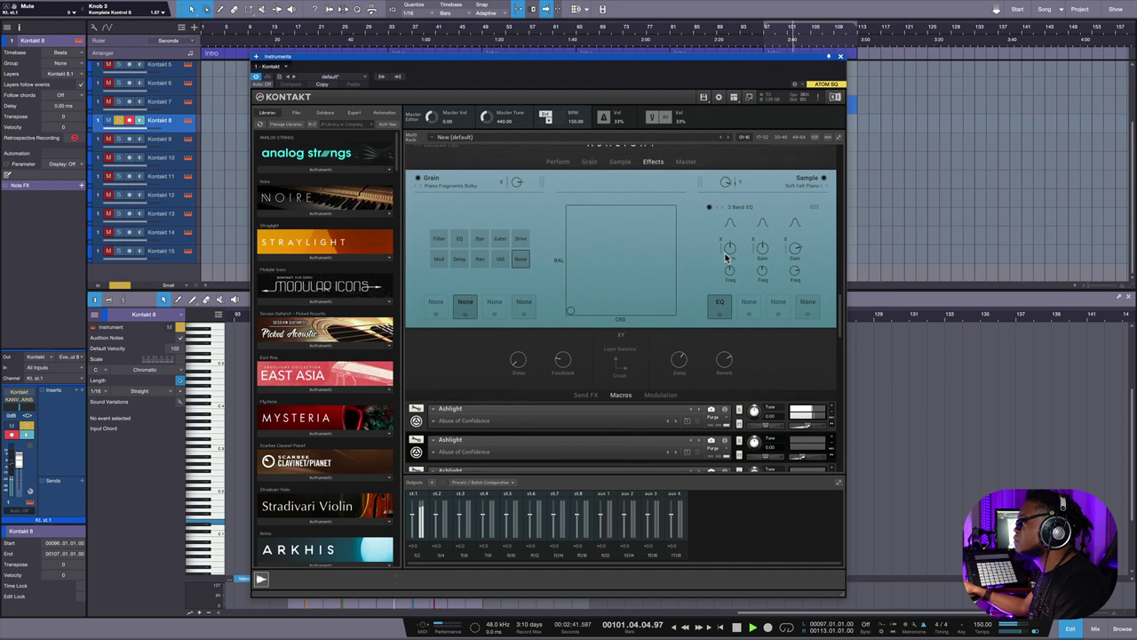
pyautogui.scroll(-2, 675, 293)
pyautogui.click(463, 372)
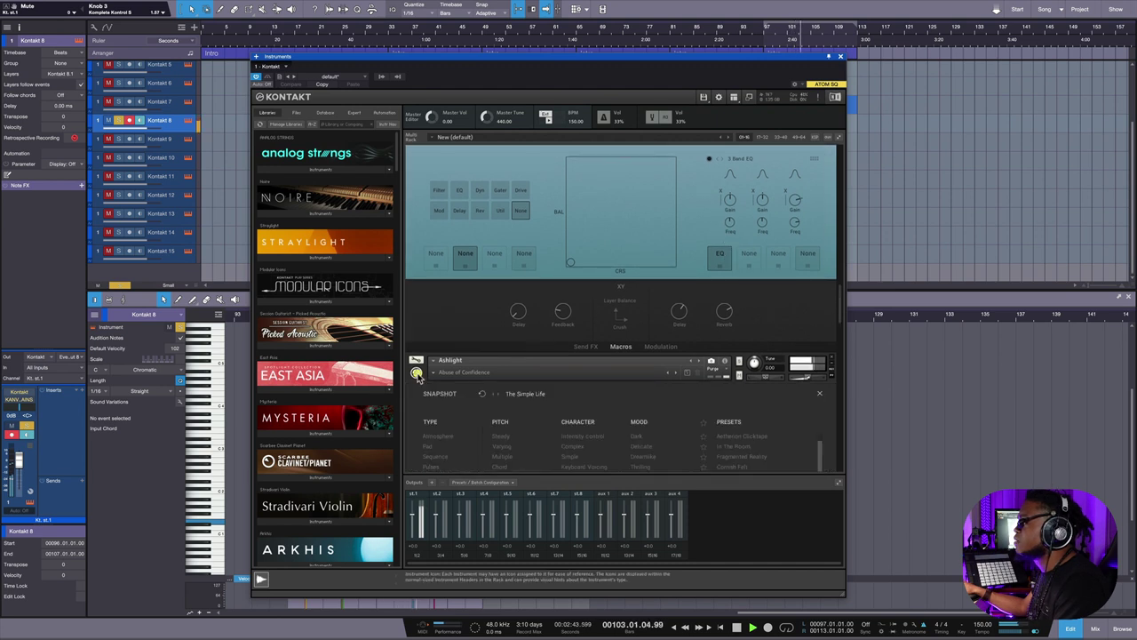
pyautogui.click(414, 373)
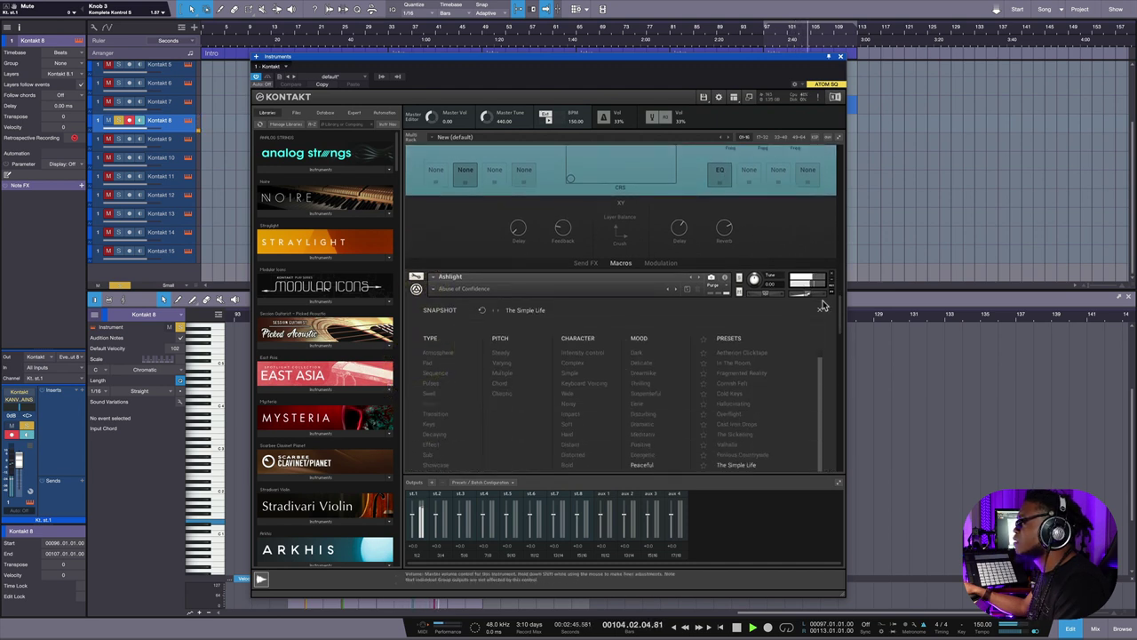
pyautogui.click(819, 310)
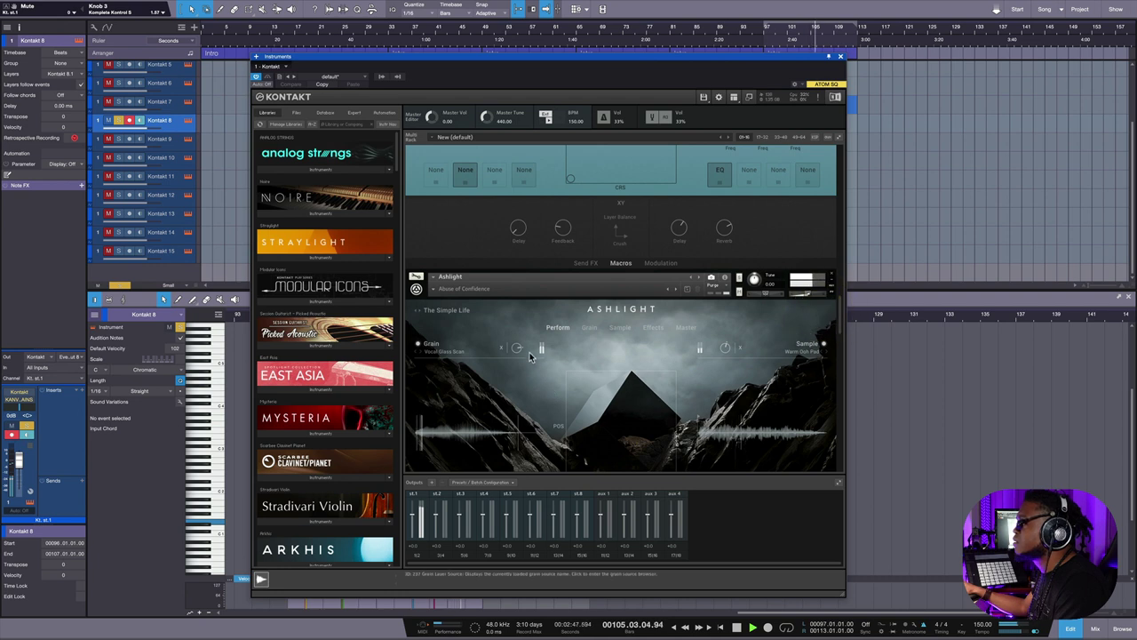
pyautogui.scroll(-1, 613, 364)
pyautogui.scroll(-2, 662, 373)
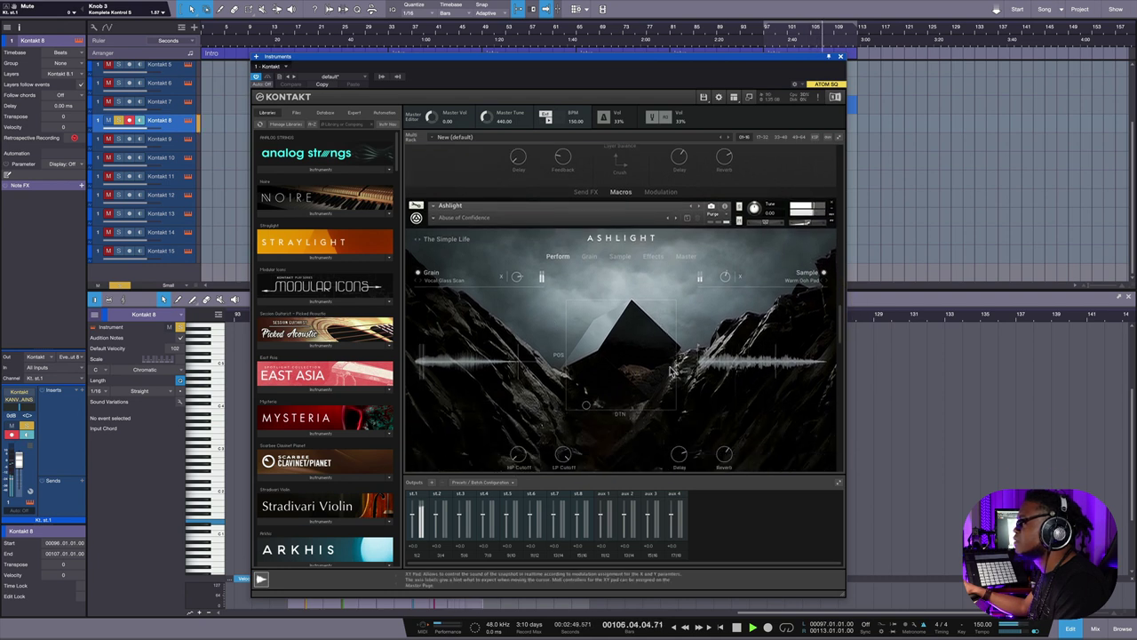
pyautogui.click(840, 57)
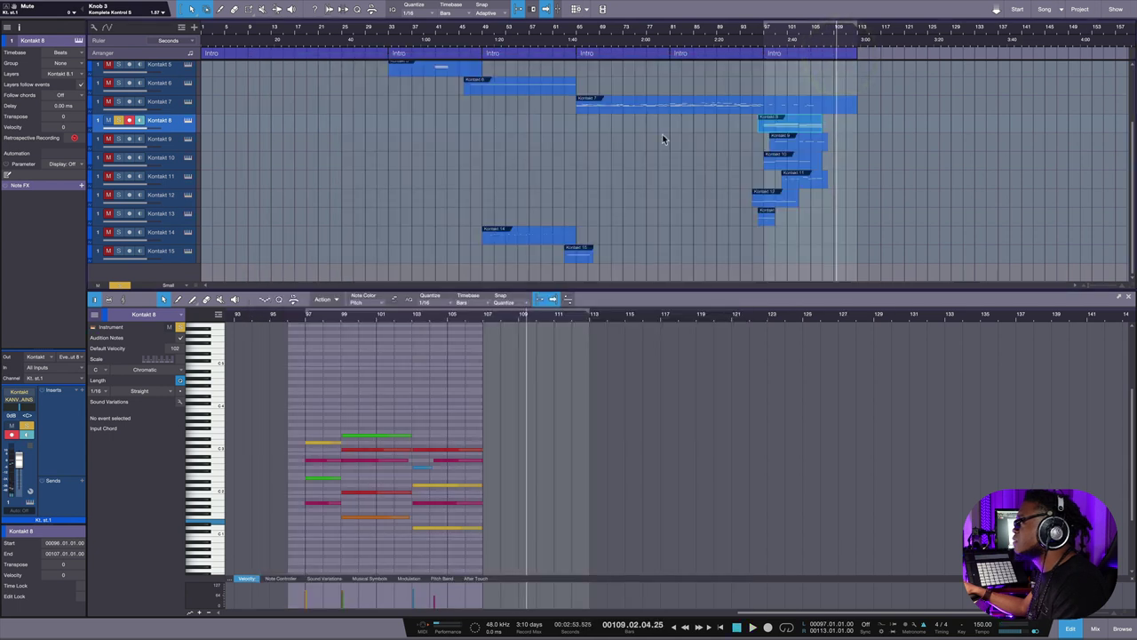
# Move playback to bar 98, add Kontakt 9 to the soloed tracks and open its instrument.
pyautogui.moveTo(780, 18)
pyautogui.click(769, 42)
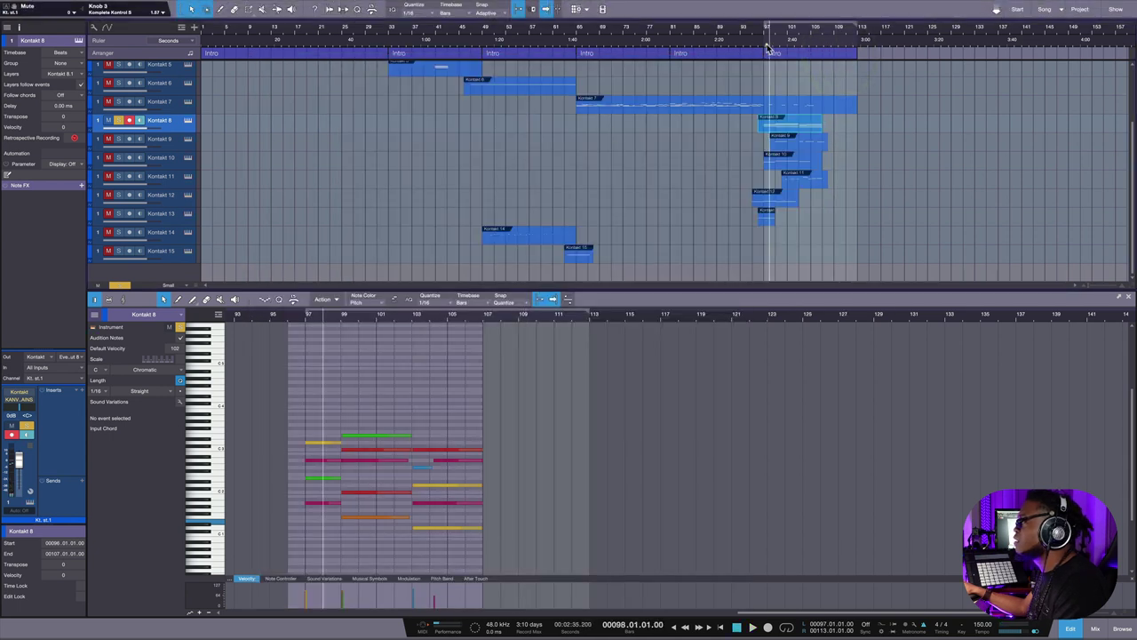
pyautogui.click(188, 139)
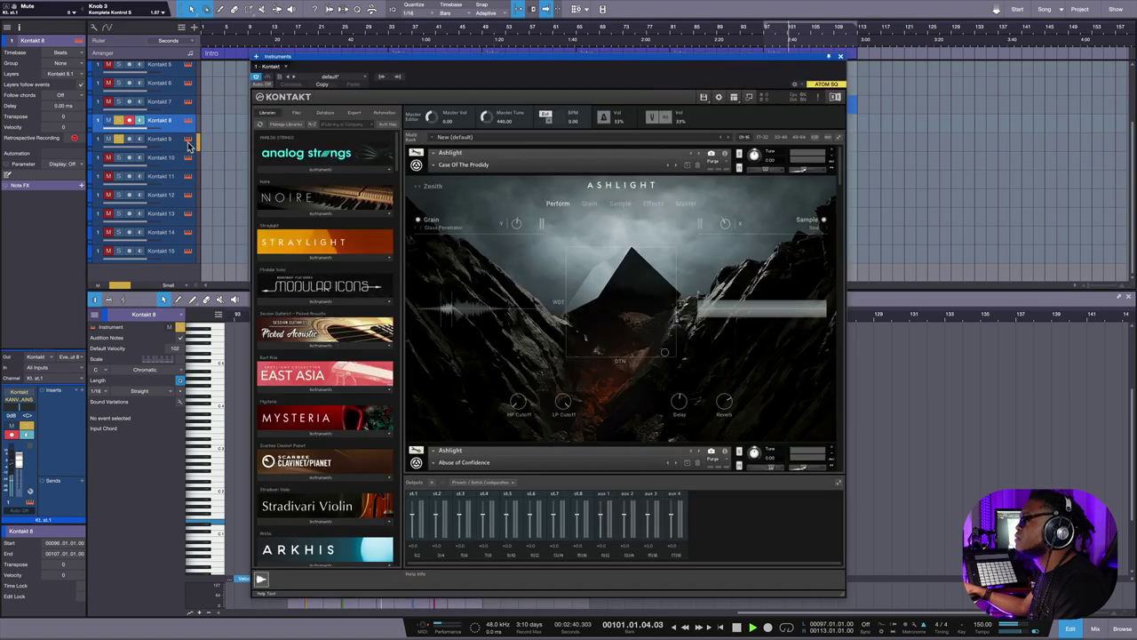
# Find the Ashlight instrument playing the Kontakt 9 part in the rack and expand it to examine its Perform page.
pyautogui.scroll(-5, 562, 321)
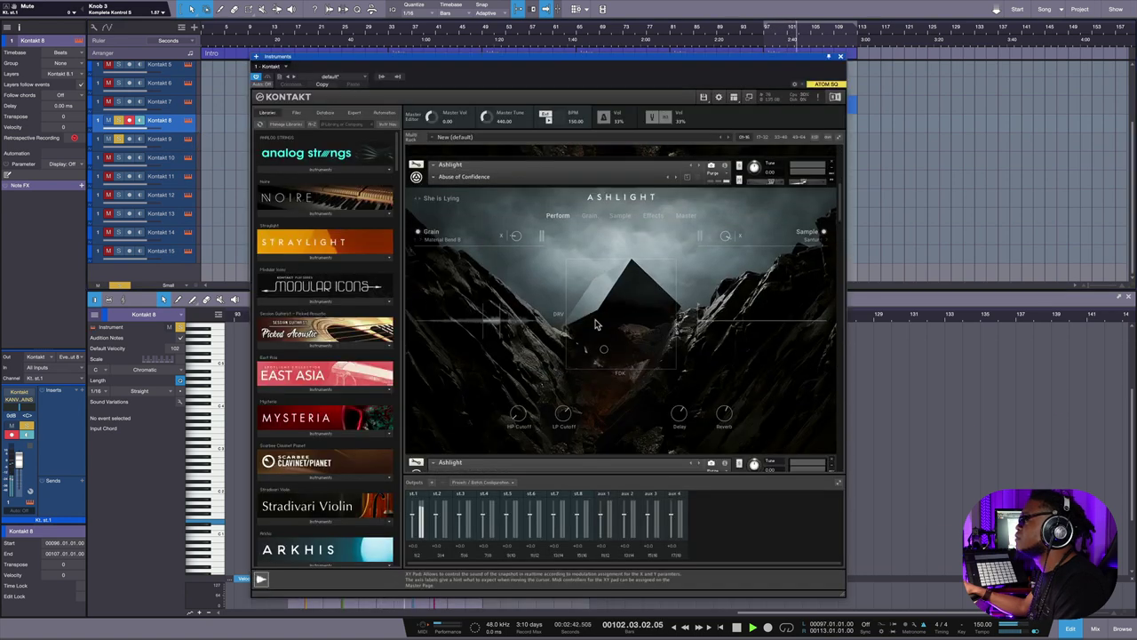
pyautogui.scroll(-2, 595, 325)
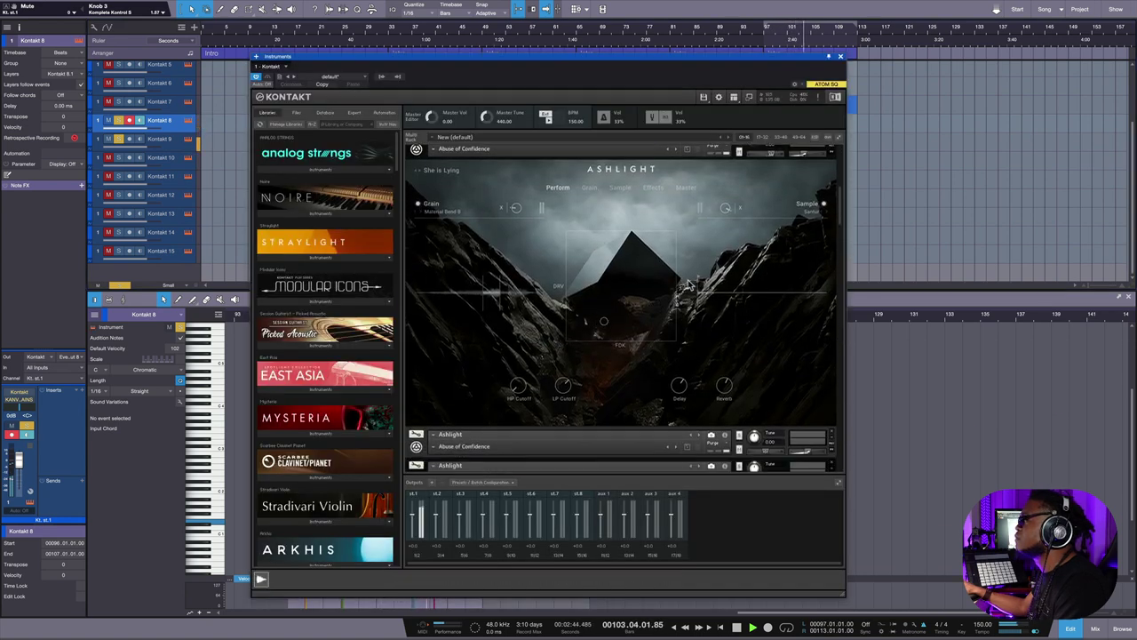
pyautogui.scroll(-10, 688, 284)
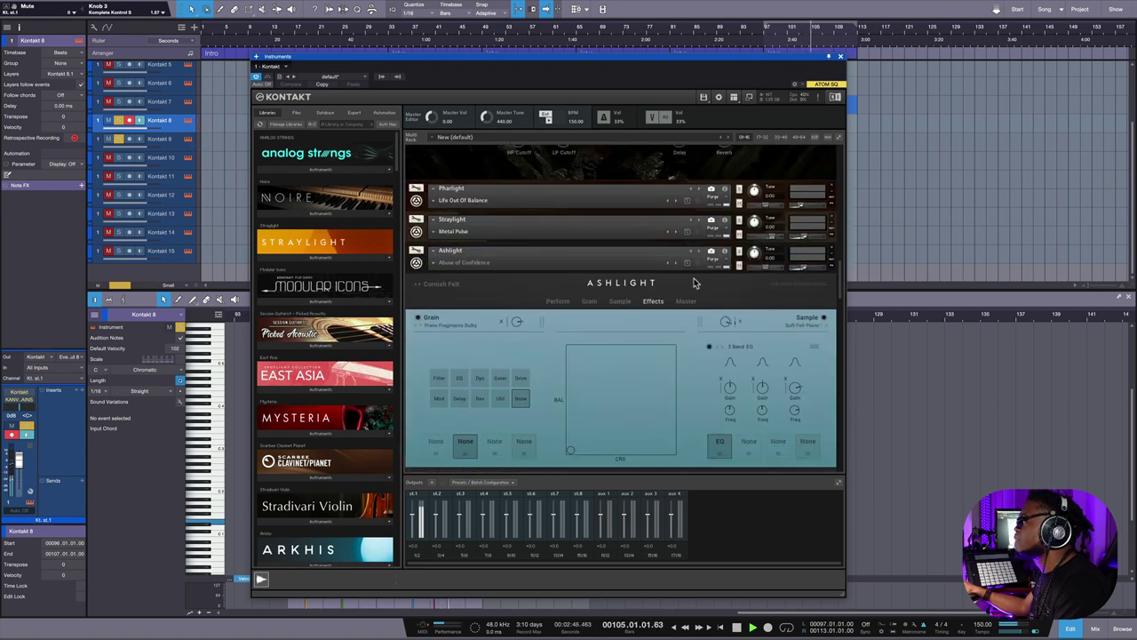
pyautogui.scroll(-5, 694, 279)
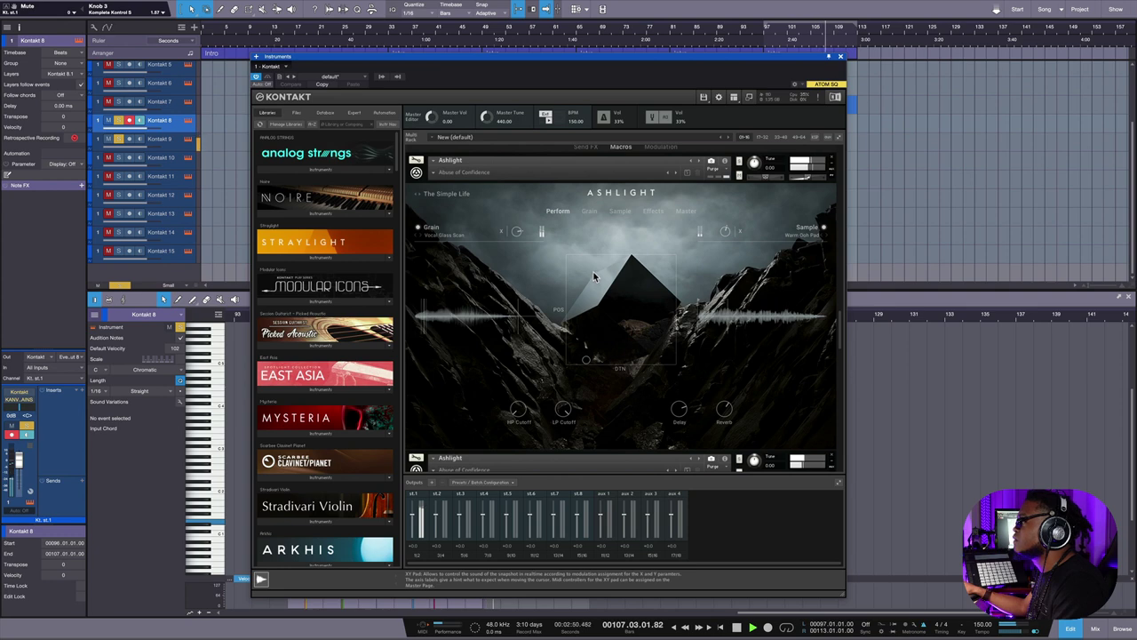
pyautogui.scroll(-5, 613, 255)
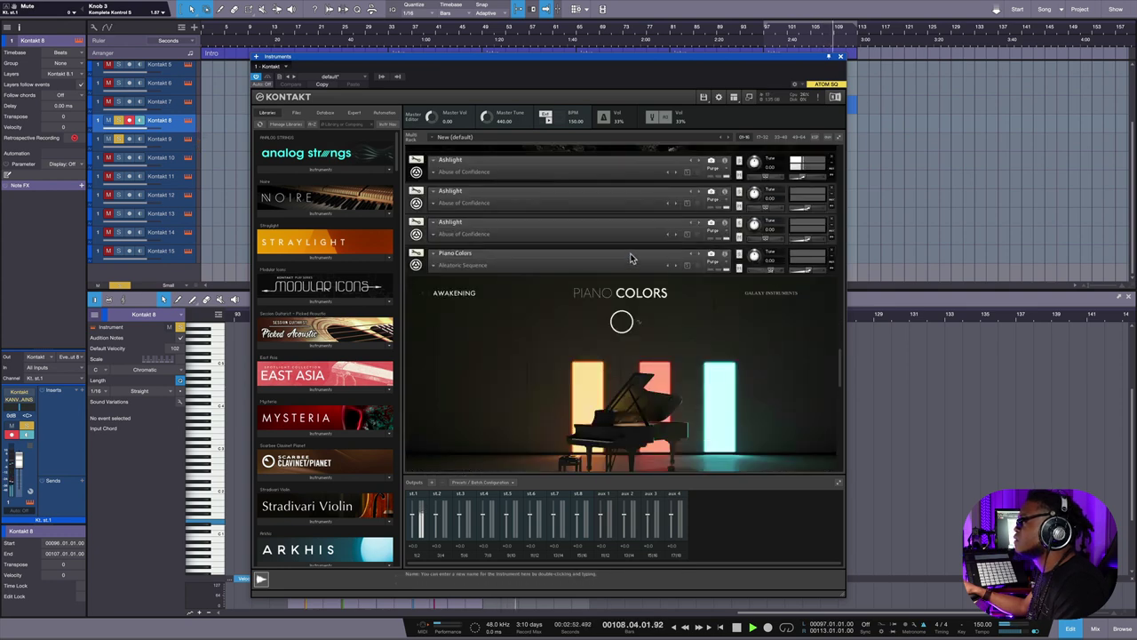
pyautogui.click(415, 170)
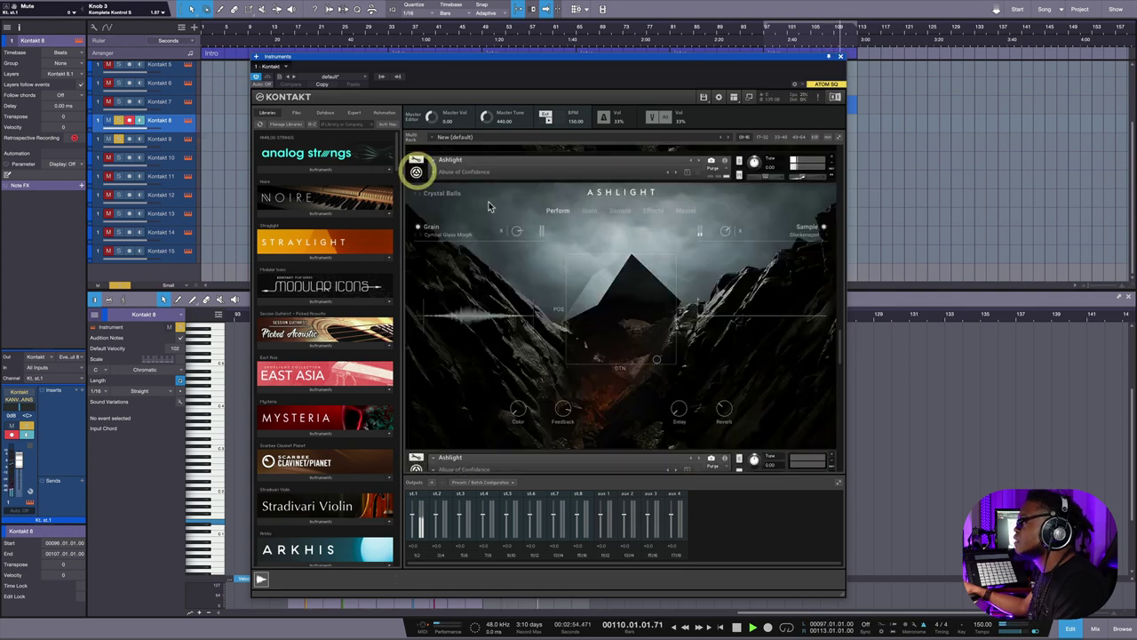
# Move the Kontakt window below the layered clips and restart playback near the beginning of the last Intro section.
pyautogui.moveTo(671, 59); pyautogui.dragTo(643, 65)
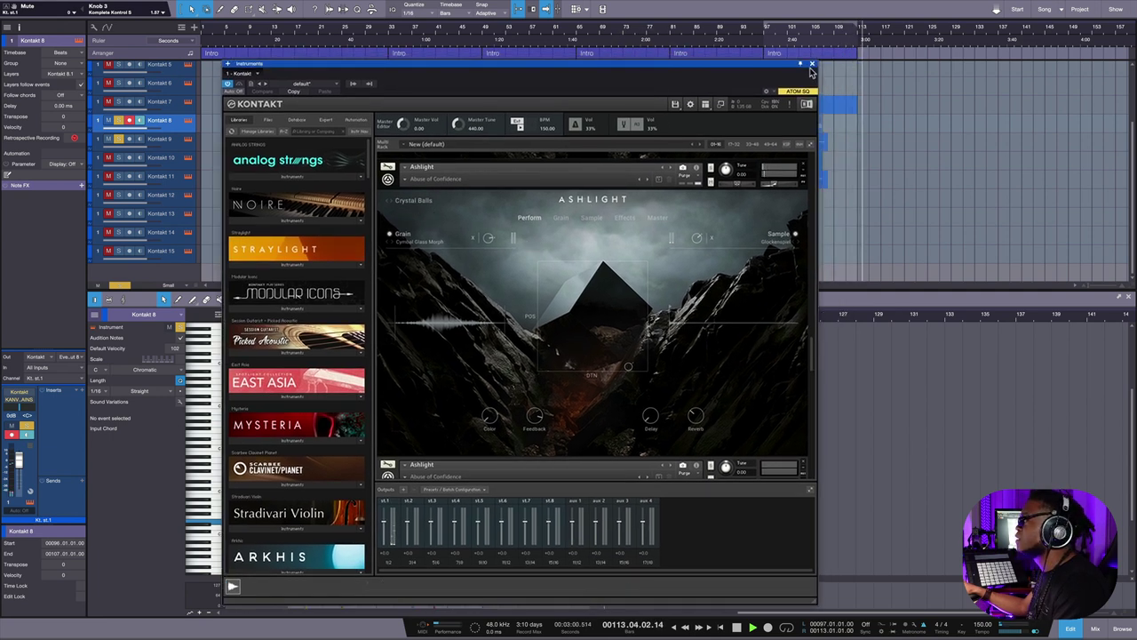
pyautogui.moveTo(794, 85); pyautogui.dragTo(630, 187)
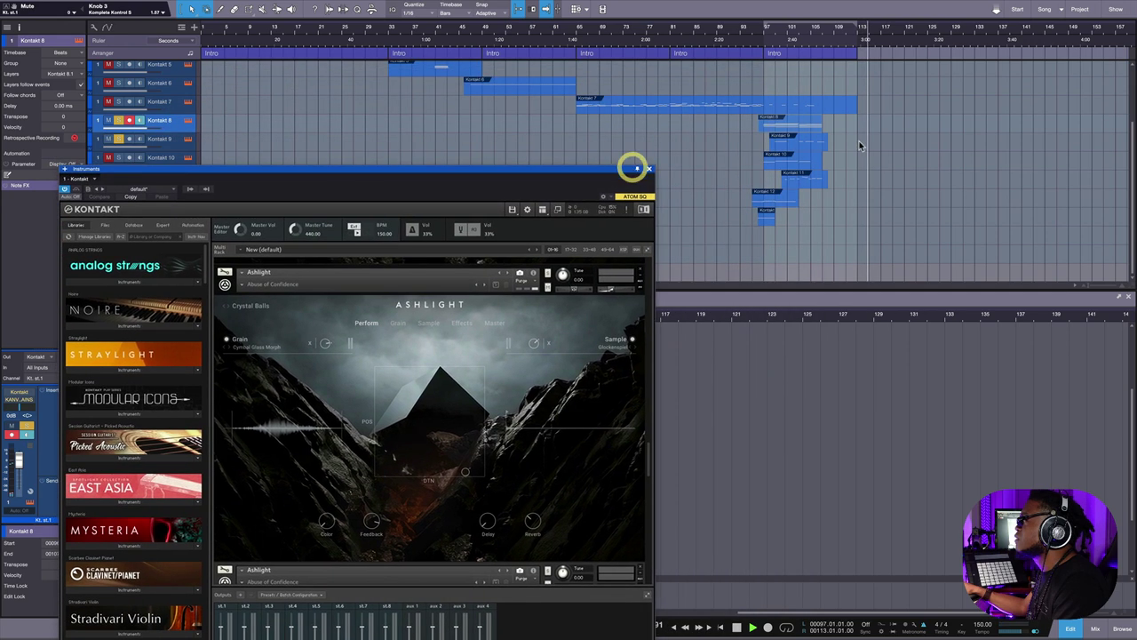
pyautogui.click(764, 40)
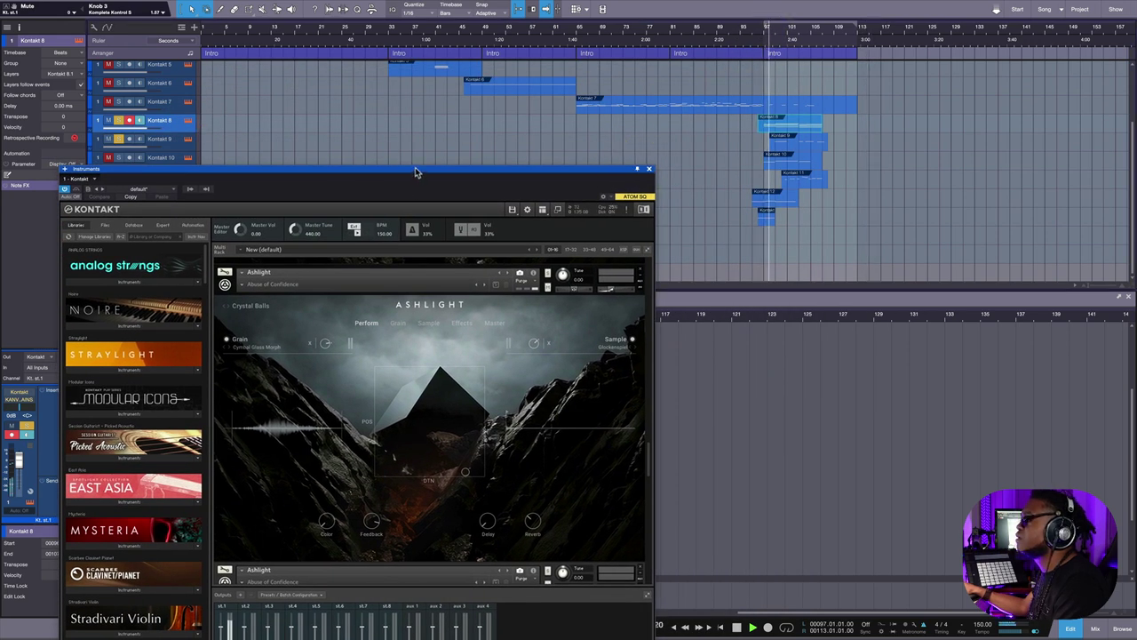
pyautogui.moveTo(415, 167); pyautogui.dragTo(542, 234)
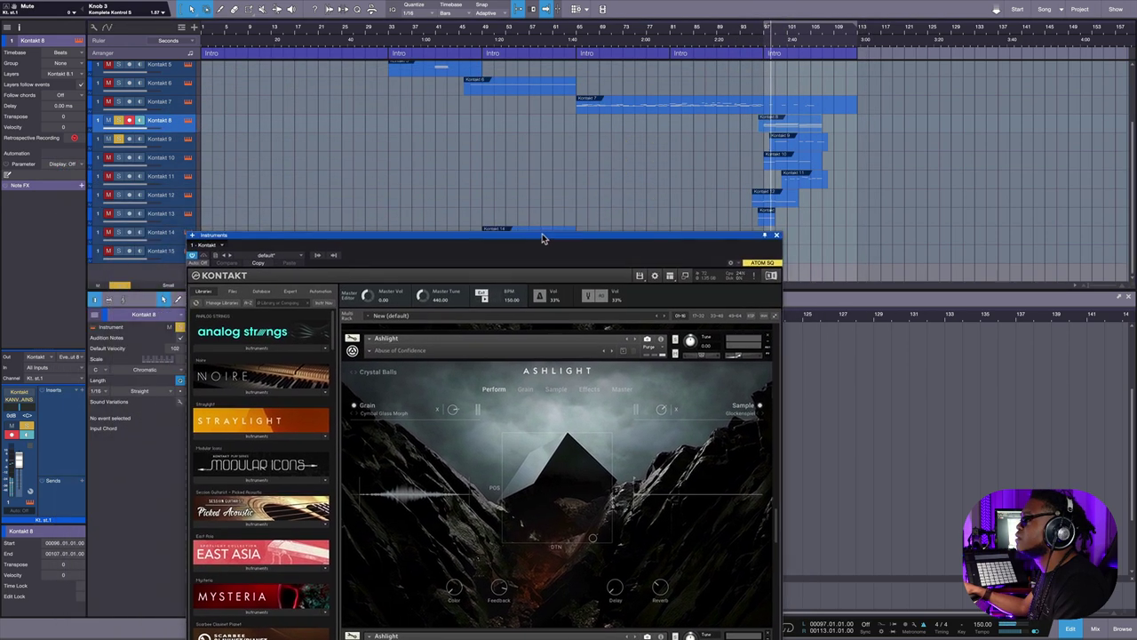
# Add Kontakt 10 to the solos, expand its Ashlight instrument and close the snapshot browser to examine the Perform page.
pyautogui.click(119, 158)
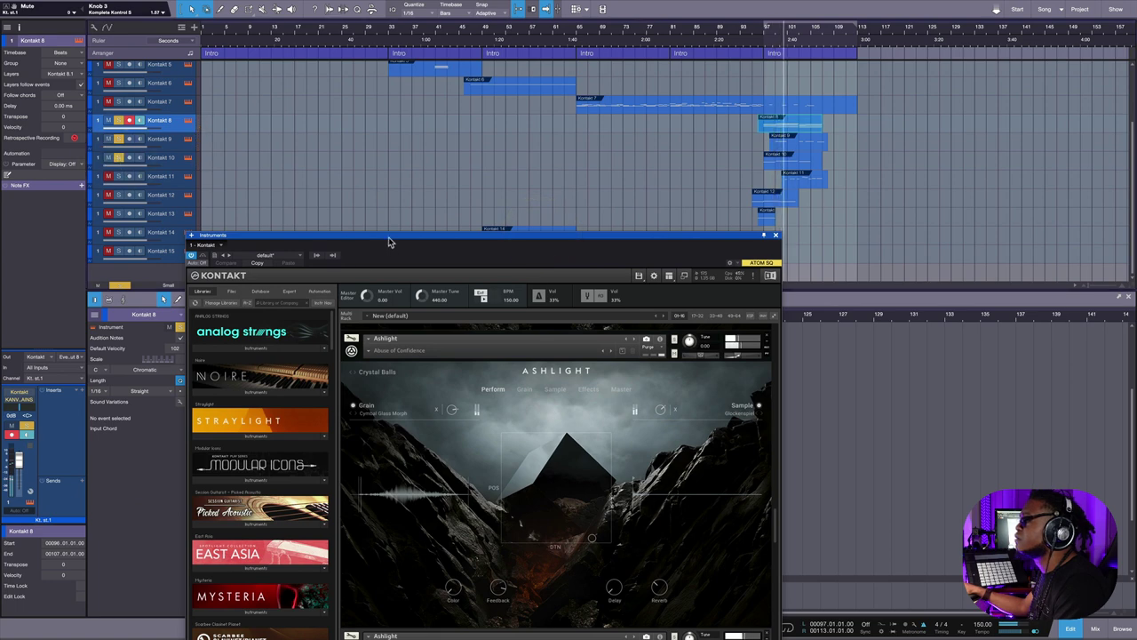
pyautogui.moveTo(388, 236); pyautogui.dragTo(387, 73)
pyautogui.scroll(-6, 467, 315)
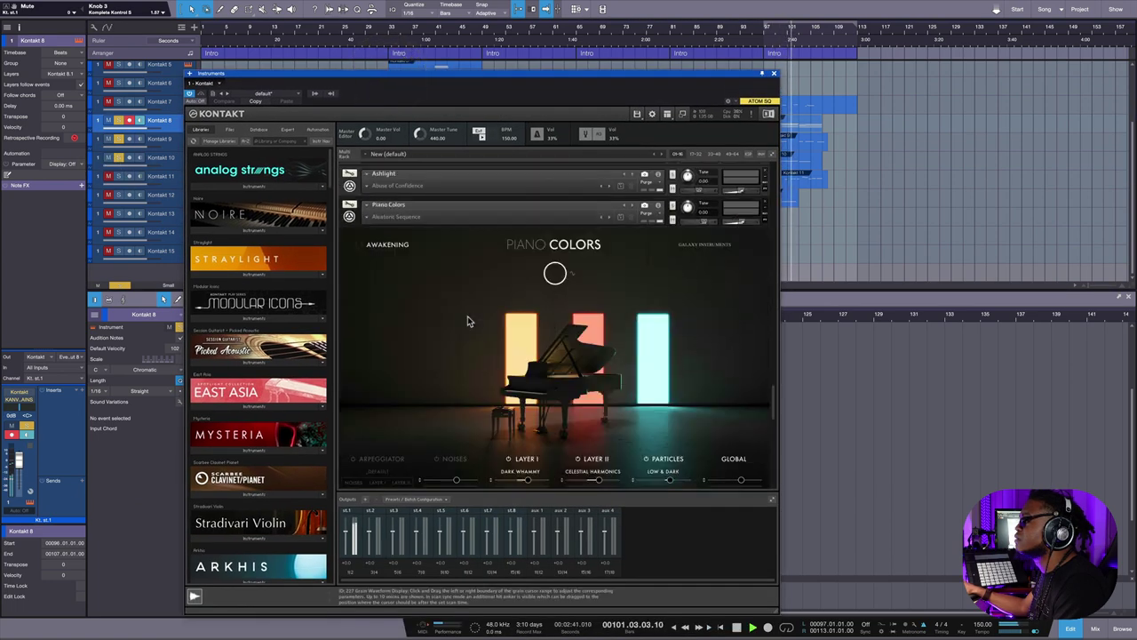
pyautogui.scroll(3, 467, 313)
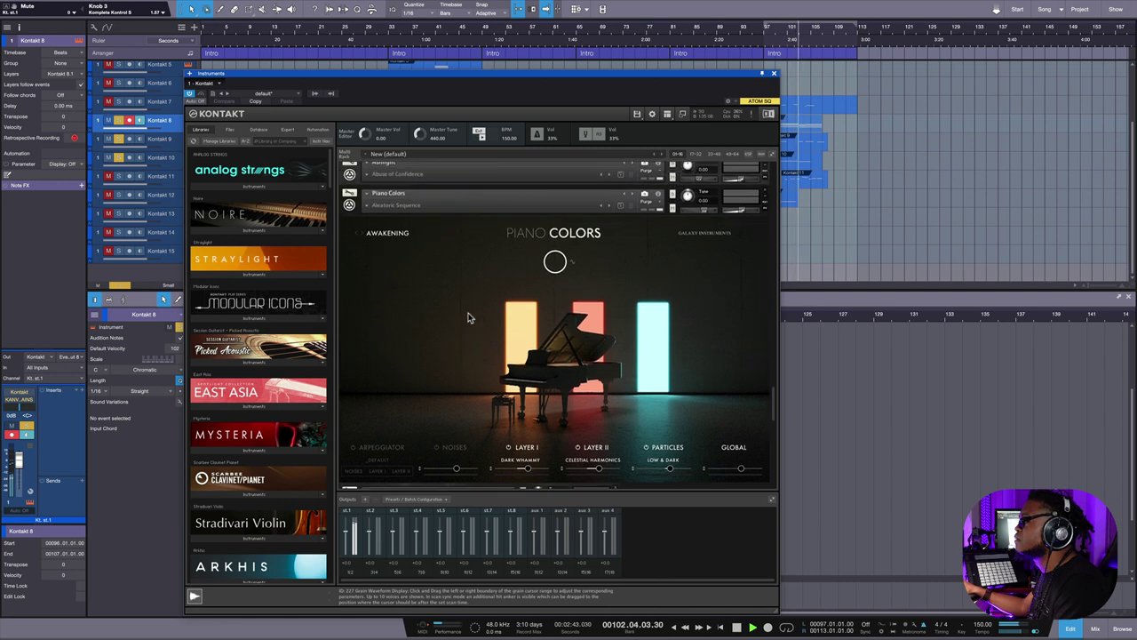
pyautogui.scroll(1, 472, 315)
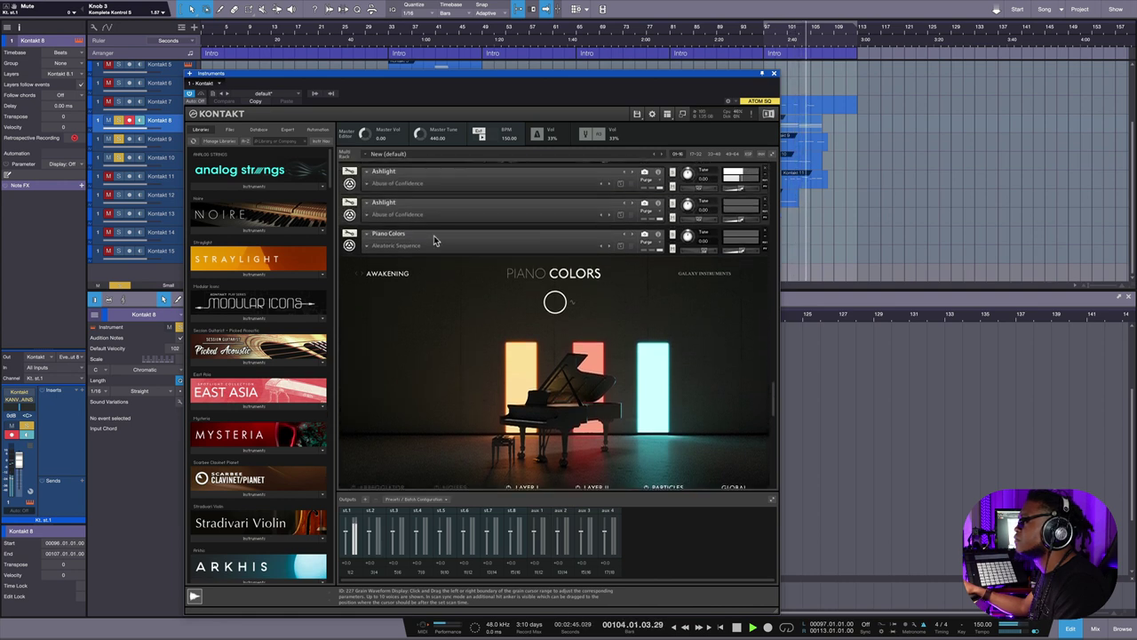
pyautogui.click(350, 182)
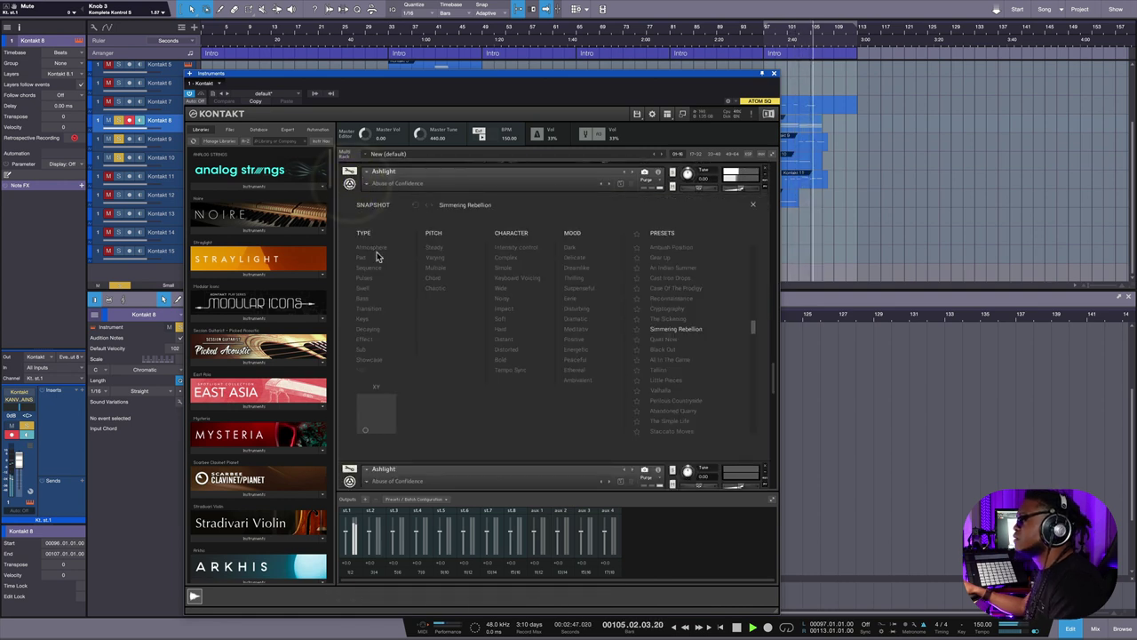
pyautogui.click(754, 206)
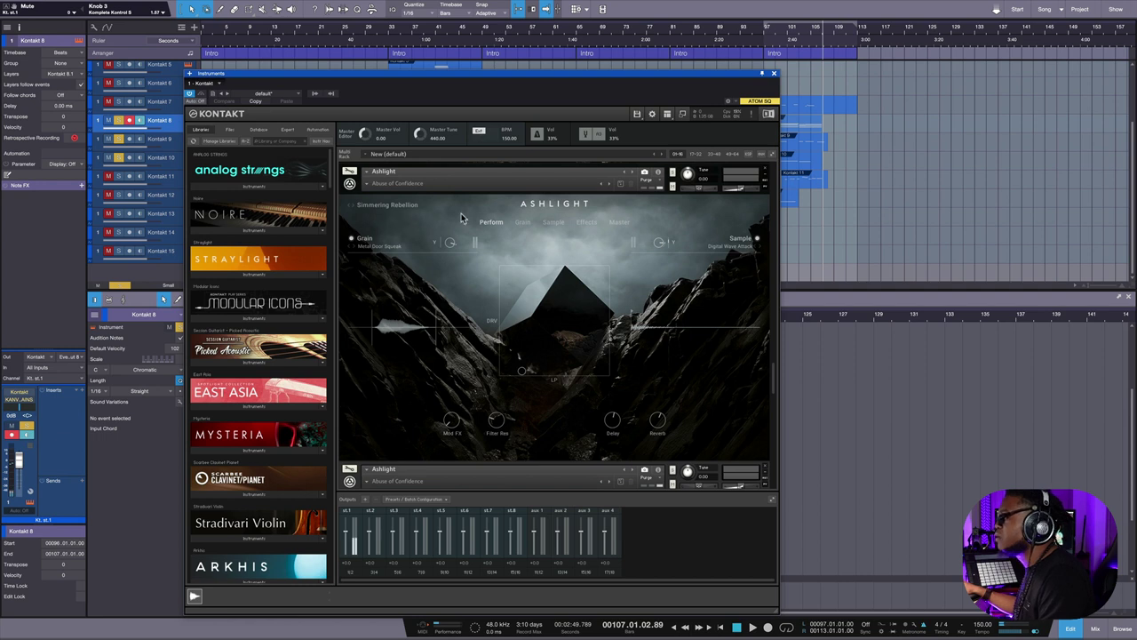
pyautogui.scroll(-1, 567, 260)
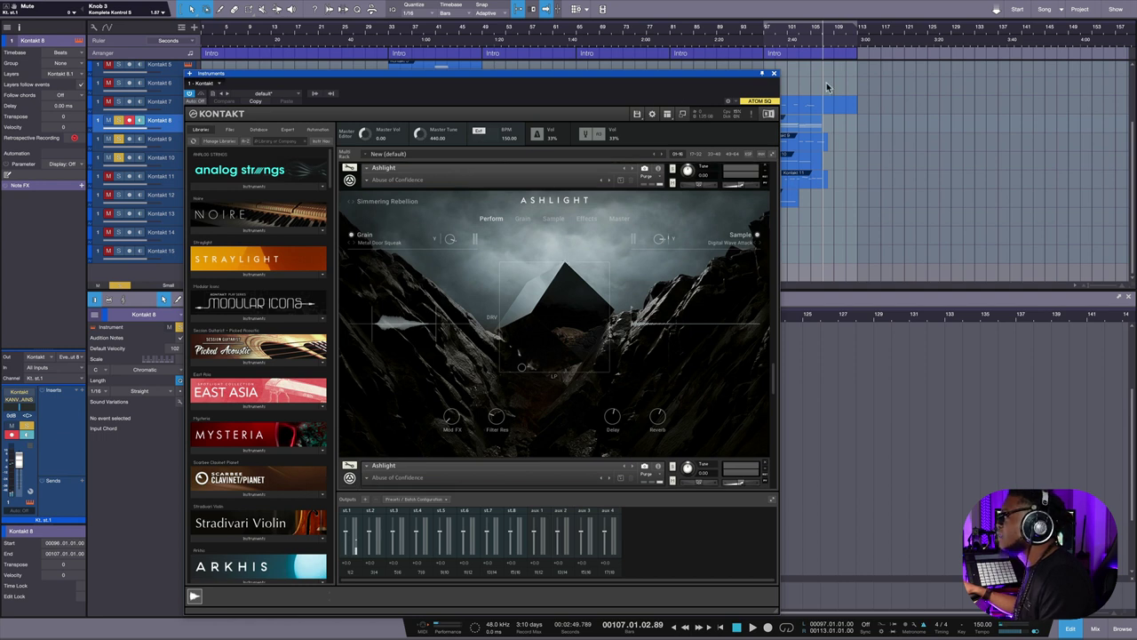
# Uncover the arrangement, add Kontakt 12 to the soloed tracks and move playback to the start of its clip.
pyautogui.moveTo(759, 80); pyautogui.dragTo(749, 249)
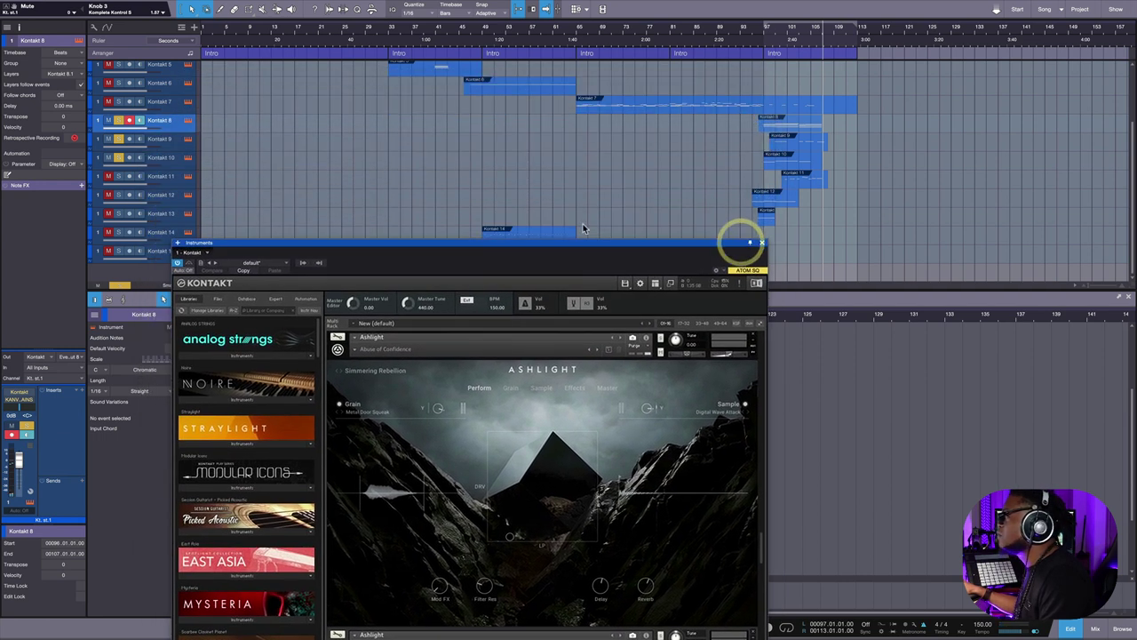
pyautogui.click(120, 193)
pyautogui.click(171, 197)
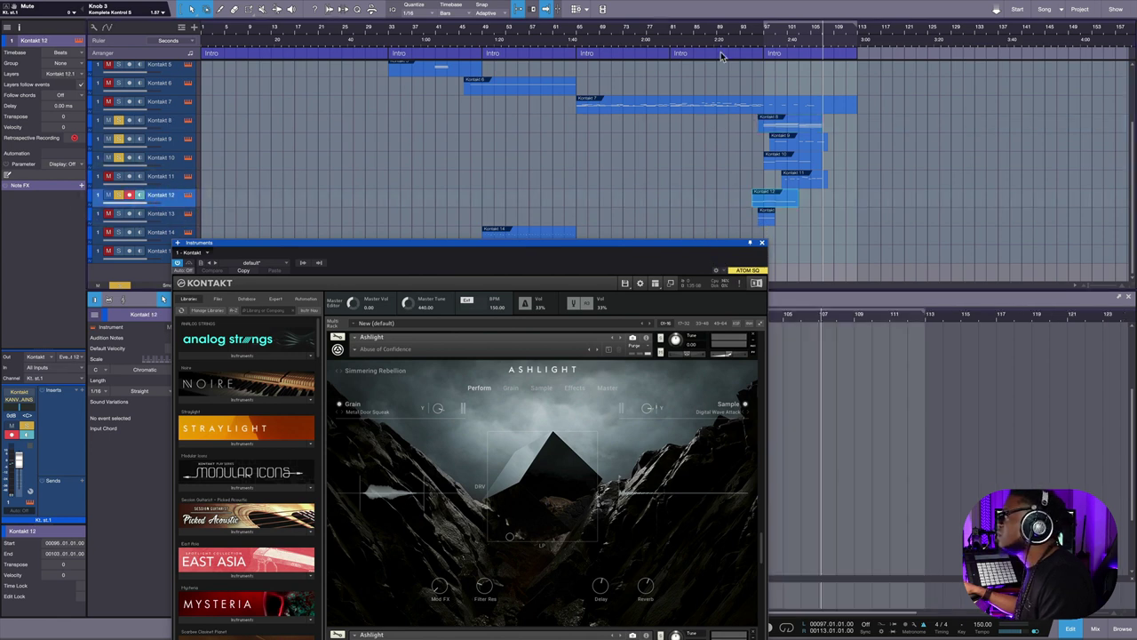
pyautogui.click(753, 40)
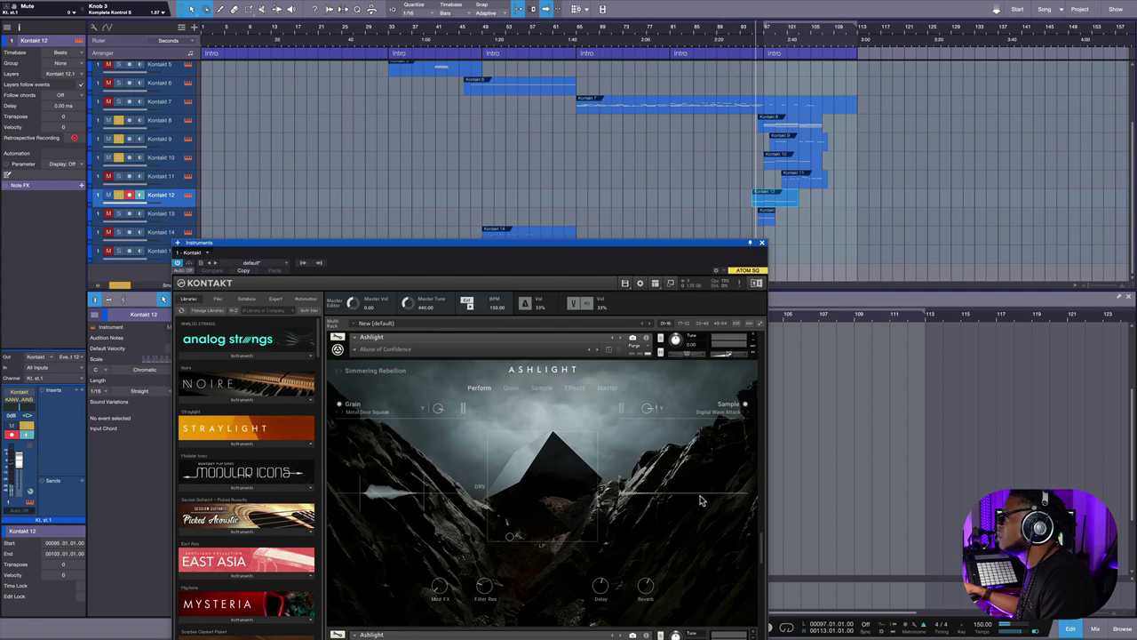
# Examine the Piano Colors instrument playing the Kontakt 12 part, with the whole Kontakt window in view.
pyautogui.scroll(-3, 702, 500)
pyautogui.scroll(-3, 702, 500)
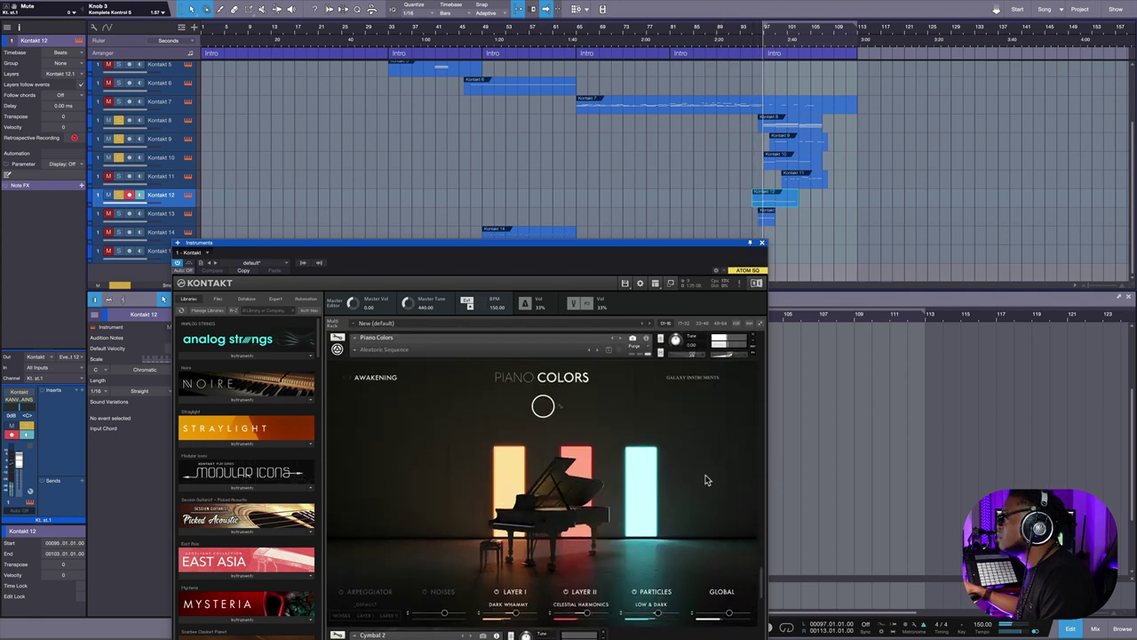
pyautogui.moveTo(714, 245); pyautogui.dragTo(725, 74)
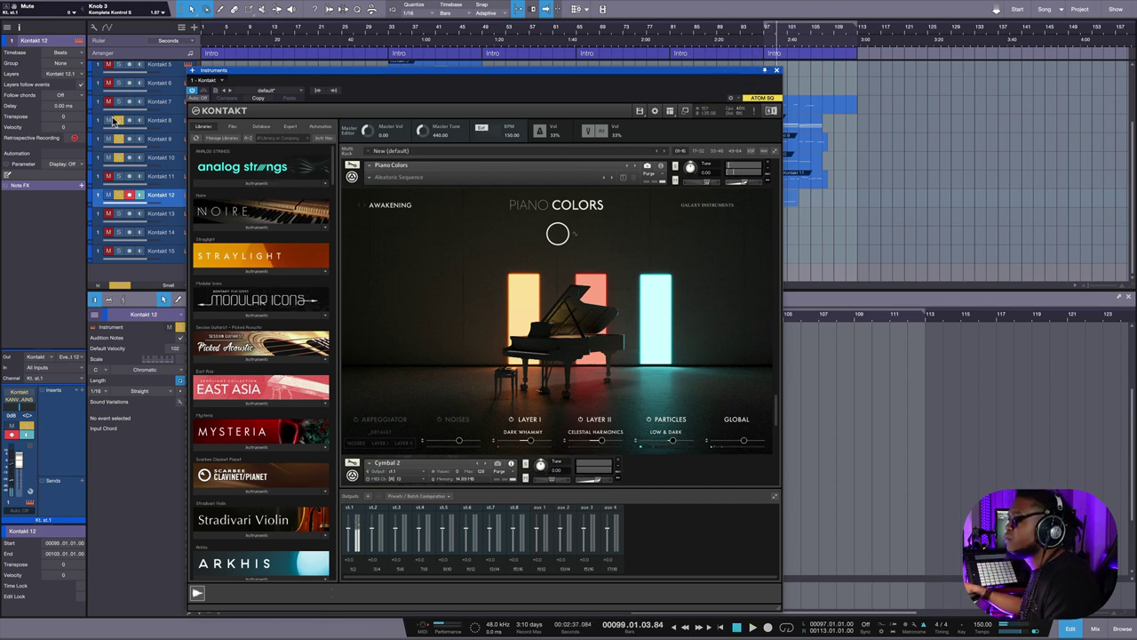
# Remove the solos from Kontakt 8, 9 and 10 to leave only Kontakt 12 soloed, and shift the Kontakt window off the last clips.
pyautogui.click(124, 171)
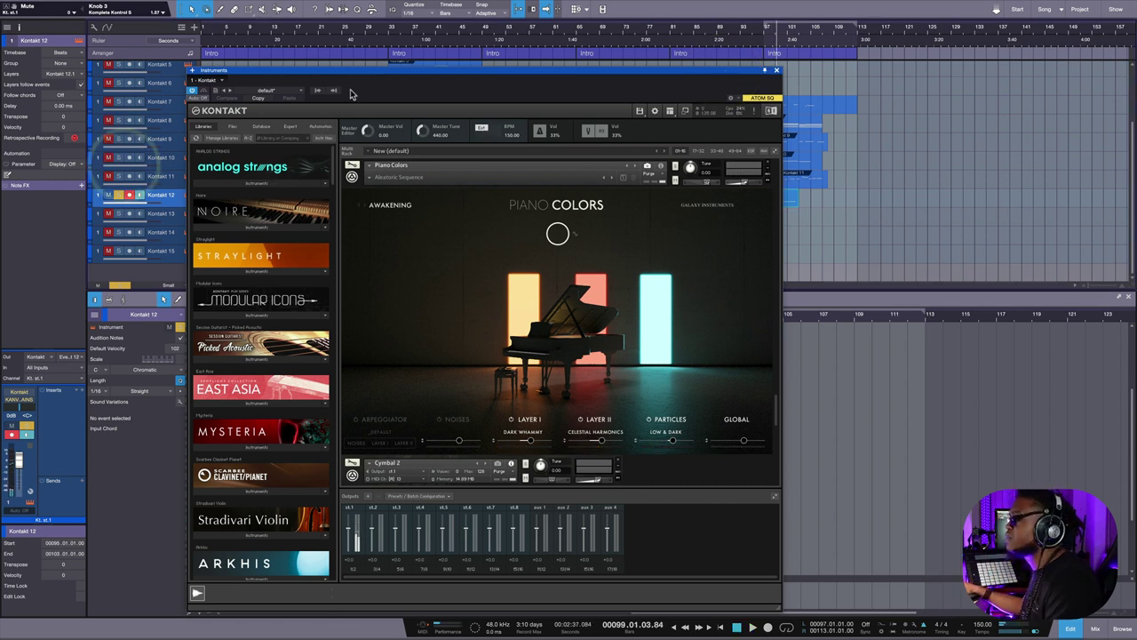
pyautogui.moveTo(356, 75); pyautogui.dragTo(324, 95)
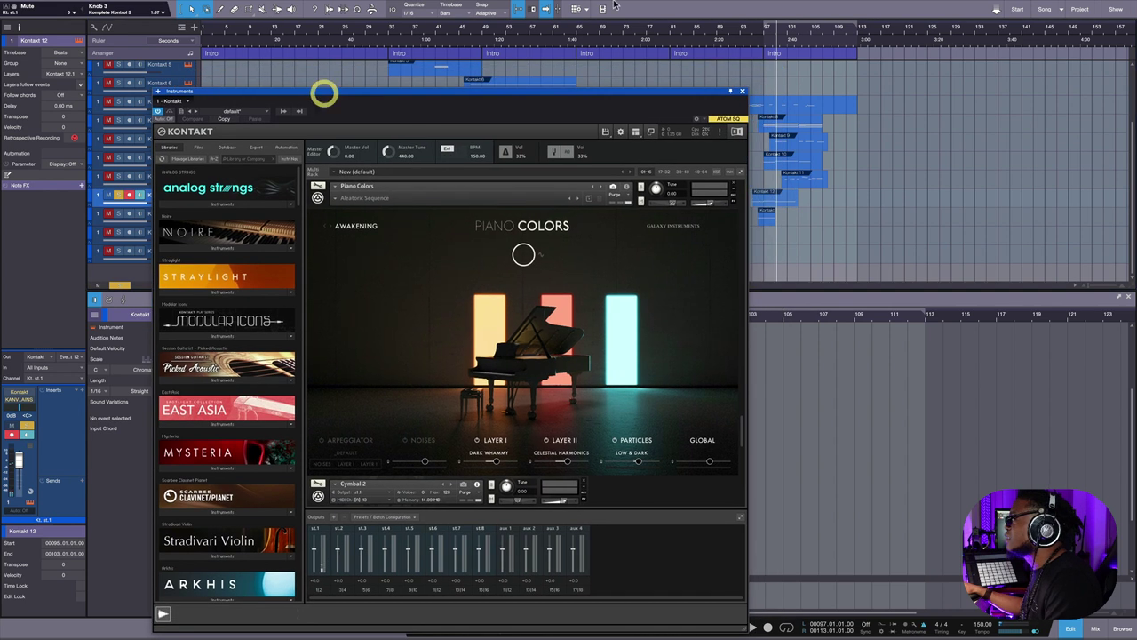
# Play the soloed Kontakt 12 part from the start of its clip, and uncover the arrangement's last clips.
pyautogui.click(751, 46)
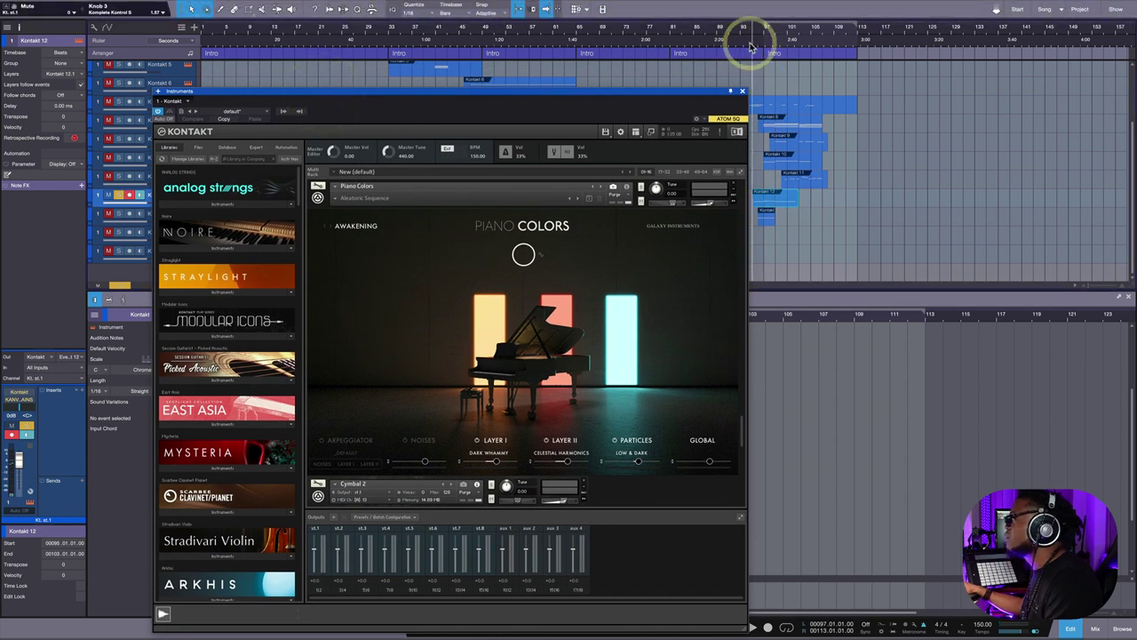
pyautogui.press('space')
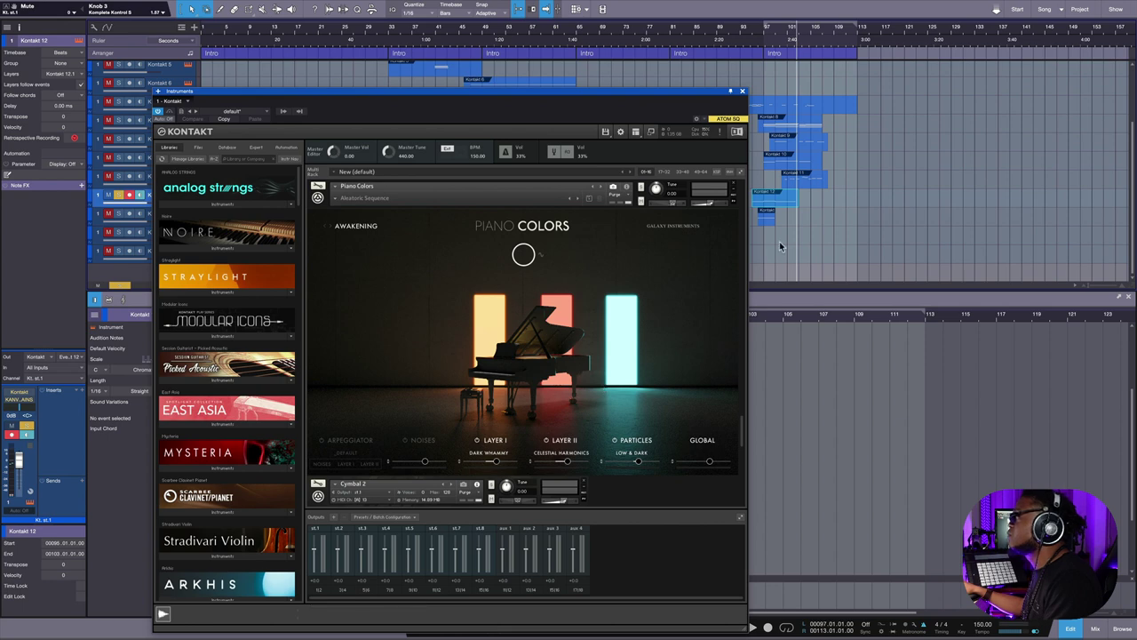
pyautogui.moveTo(680, 95); pyautogui.dragTo(660, 181)
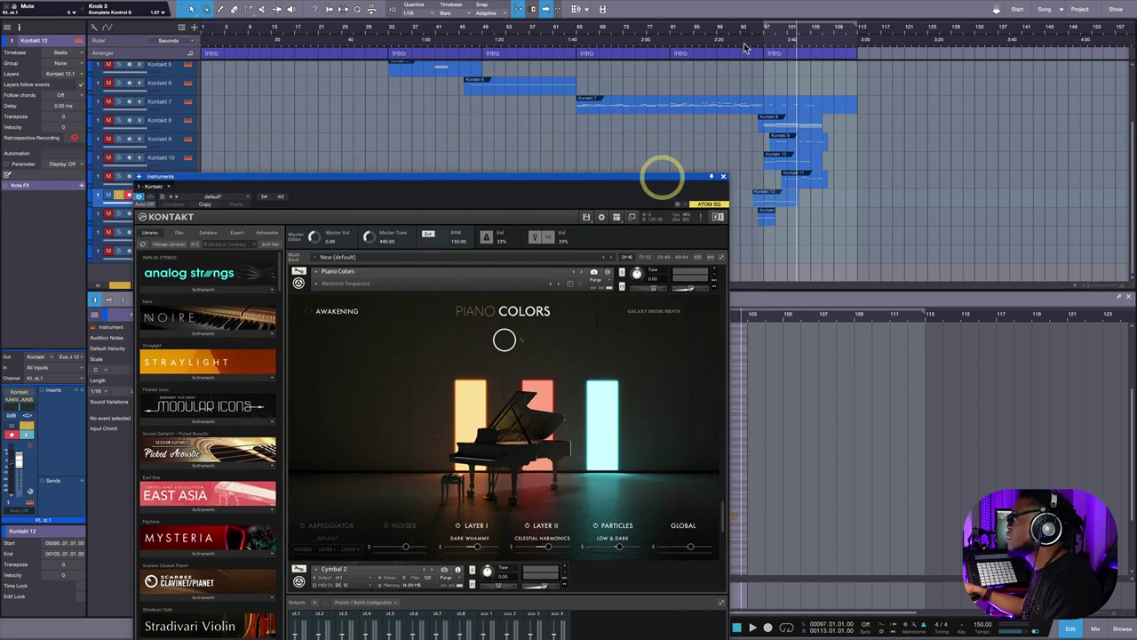
# Add Kontakt 13 to the solos, select it and play from just before the Kontakt 12 clip with all tracks uncovered.
pyautogui.click(743, 40)
pyautogui.moveTo(478, 177); pyautogui.dragTo(407, 313)
pyautogui.click(114, 217)
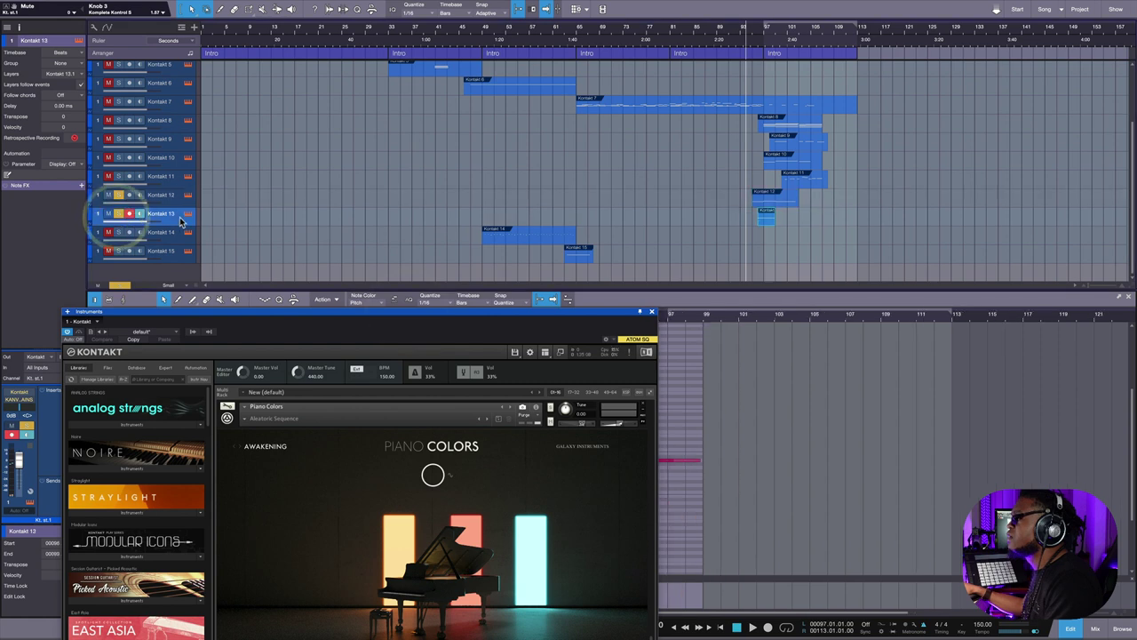
pyautogui.click(182, 222)
pyautogui.press('space')
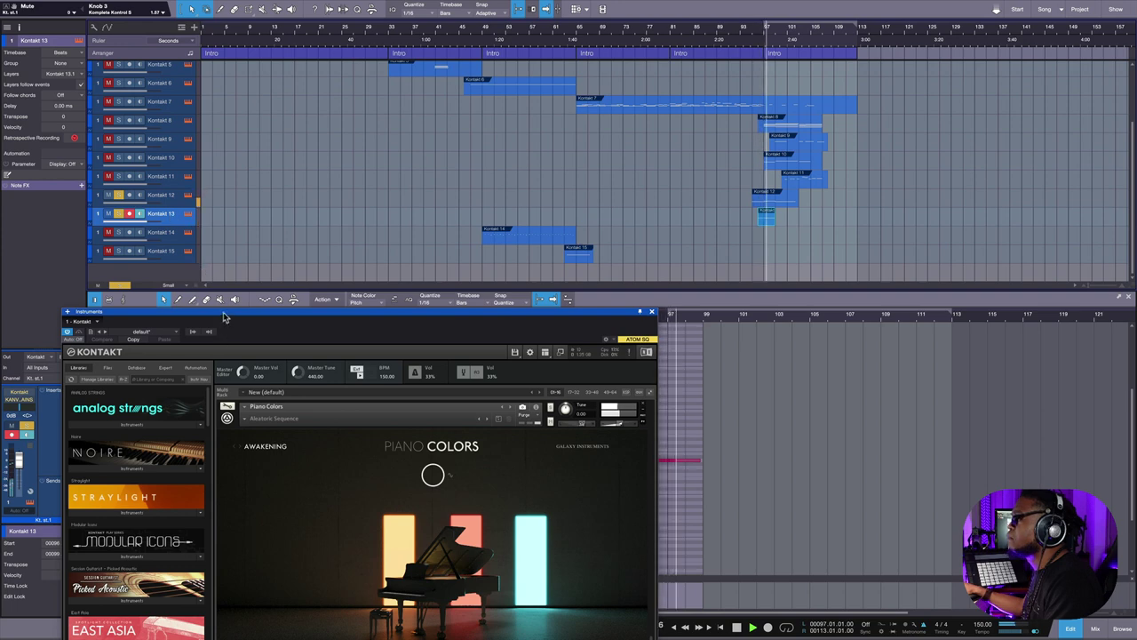
# Bring the whole Kontakt window into view and expand the Cymbal 2 percussion instrument in the rack.
pyautogui.moveTo(224, 316); pyautogui.dragTo(332, 64)
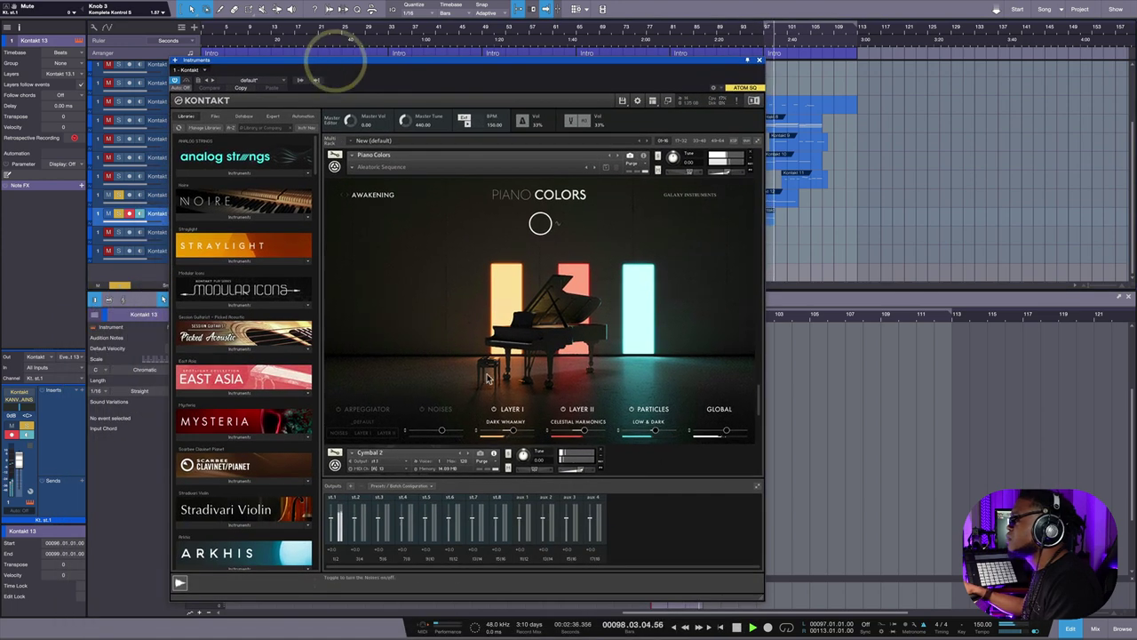
pyautogui.scroll(-10, 486, 378)
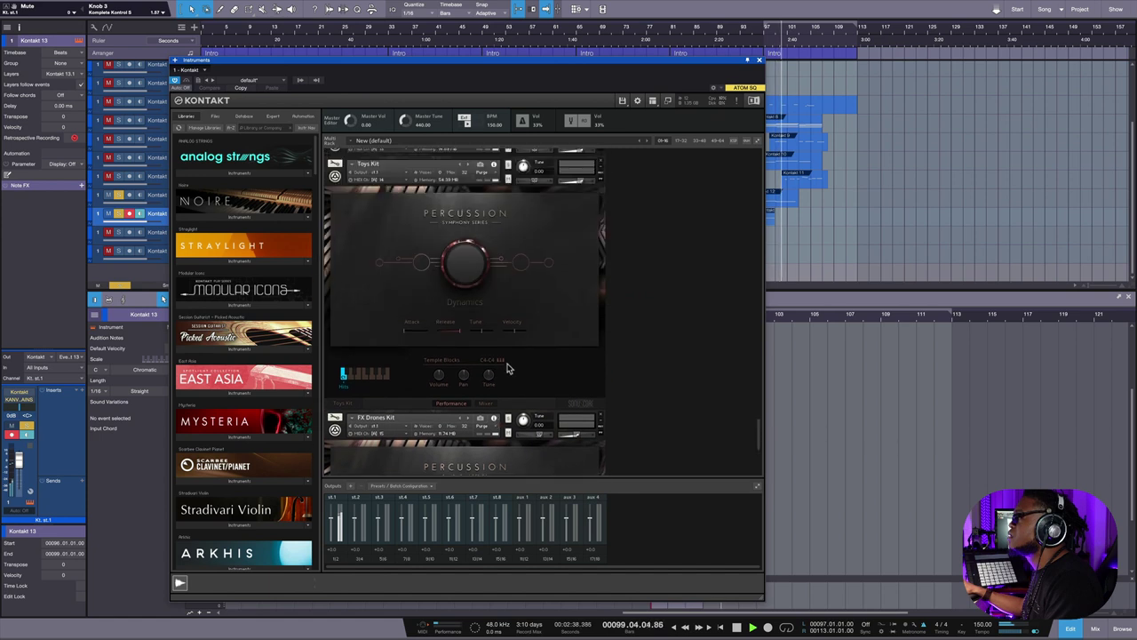
pyautogui.scroll(3, 511, 367)
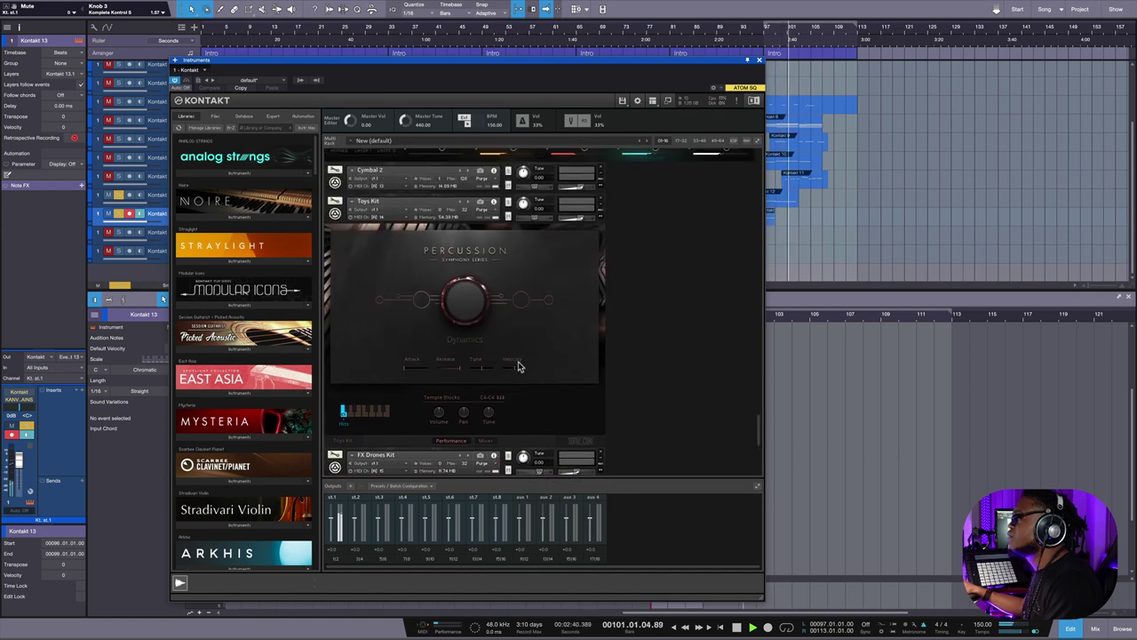
pyautogui.click(335, 181)
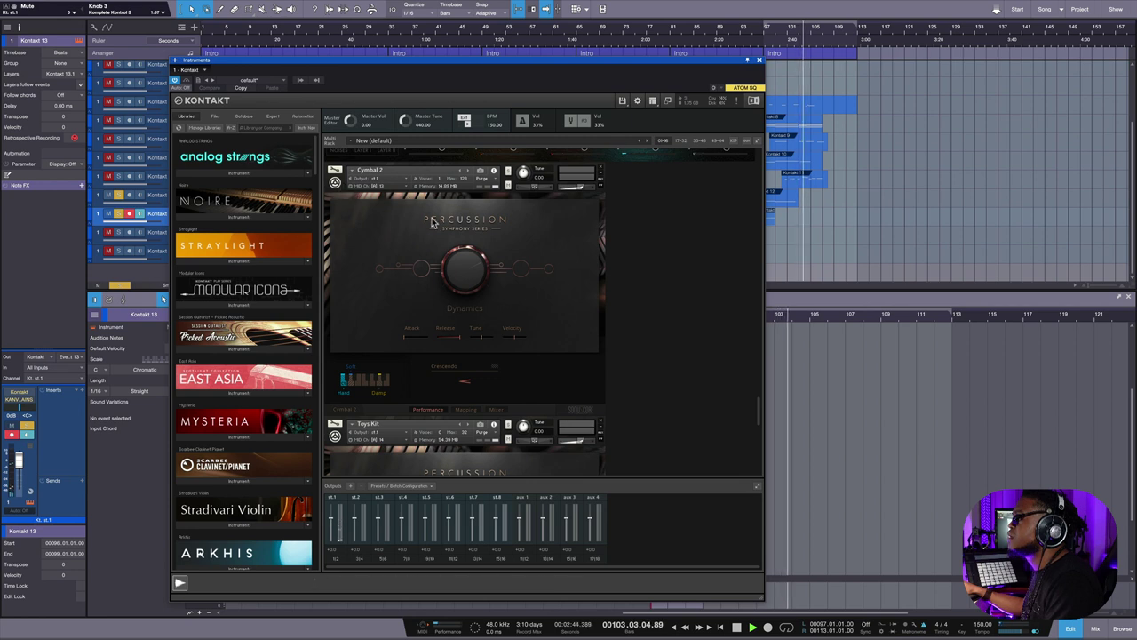
# Close the Kontakt window and clear the solos from all tracks.
pyautogui.click(760, 60)
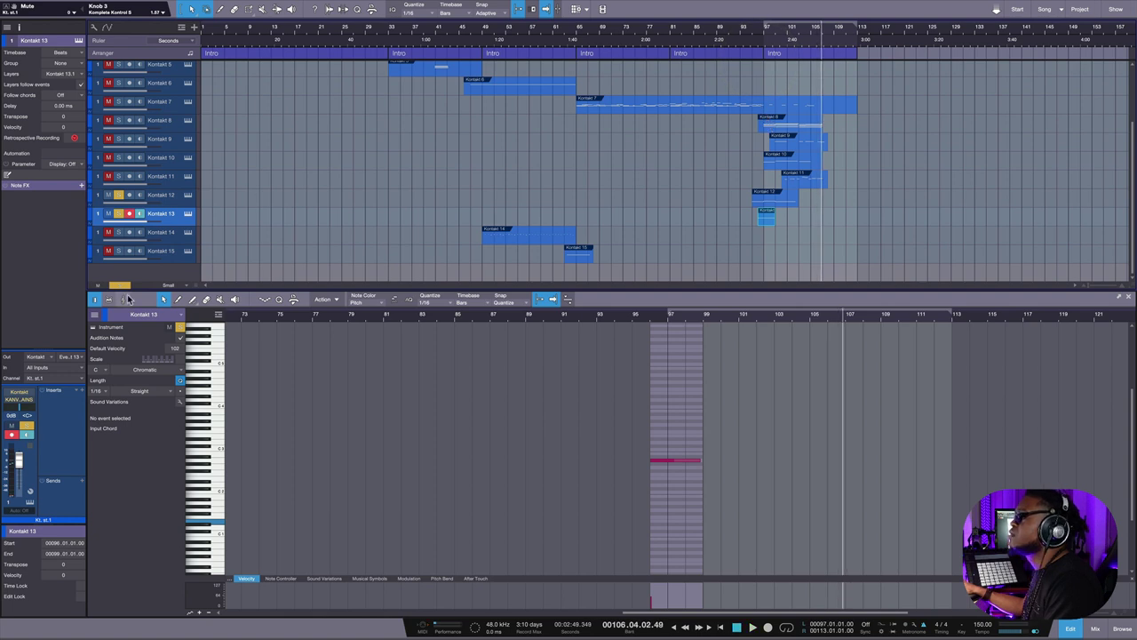
pyautogui.click(121, 286)
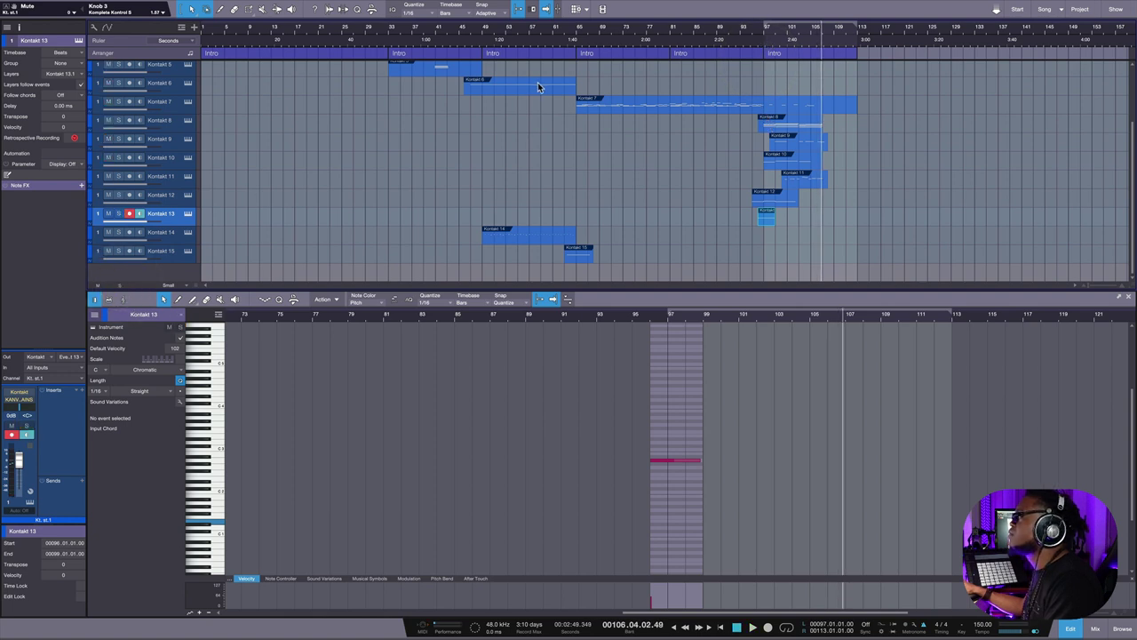
pyautogui.scroll(3, 537, 85)
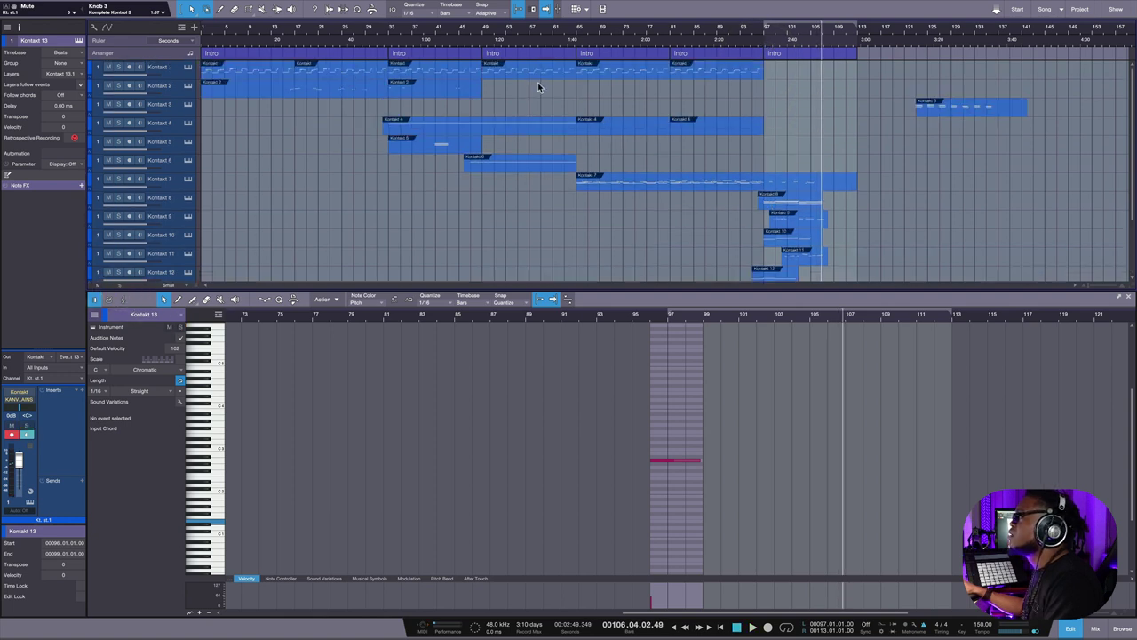
# Solo Kontakt 5 with playback placed at bar 39, and open its Kontakt instrument window.
pyautogui.click(424, 45)
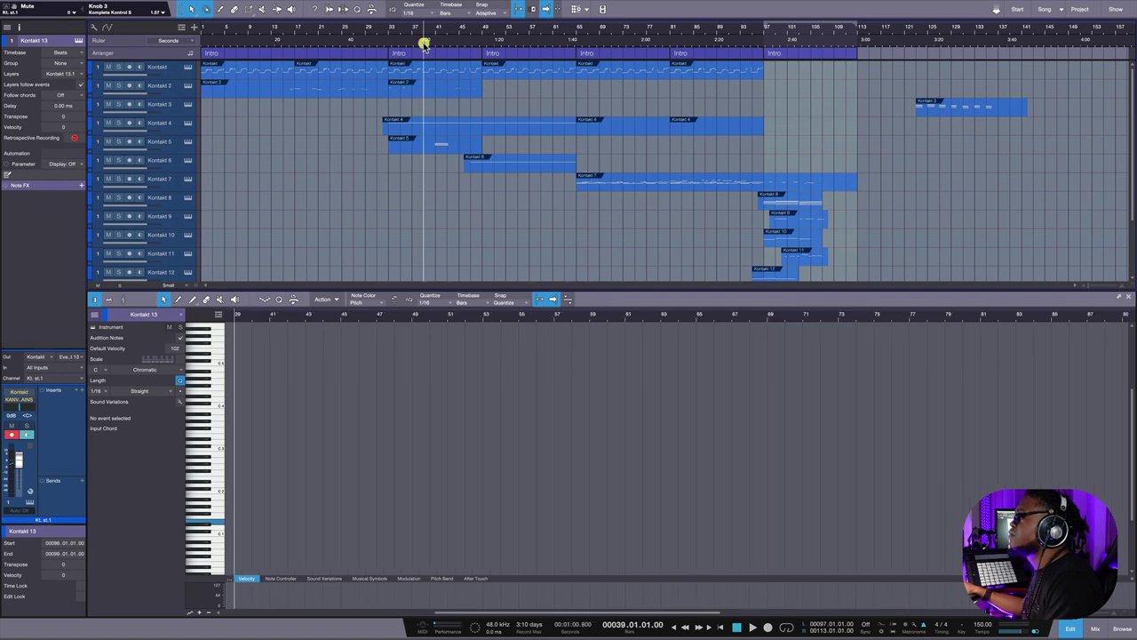
pyautogui.click(118, 142)
pyautogui.click(173, 144)
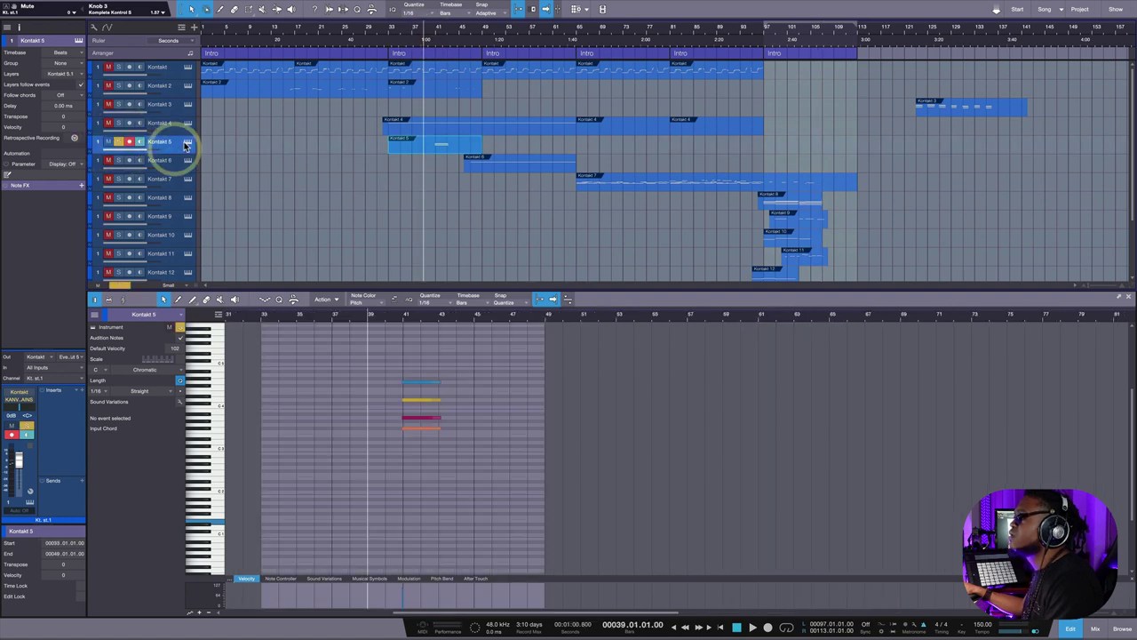
pyautogui.click(188, 143)
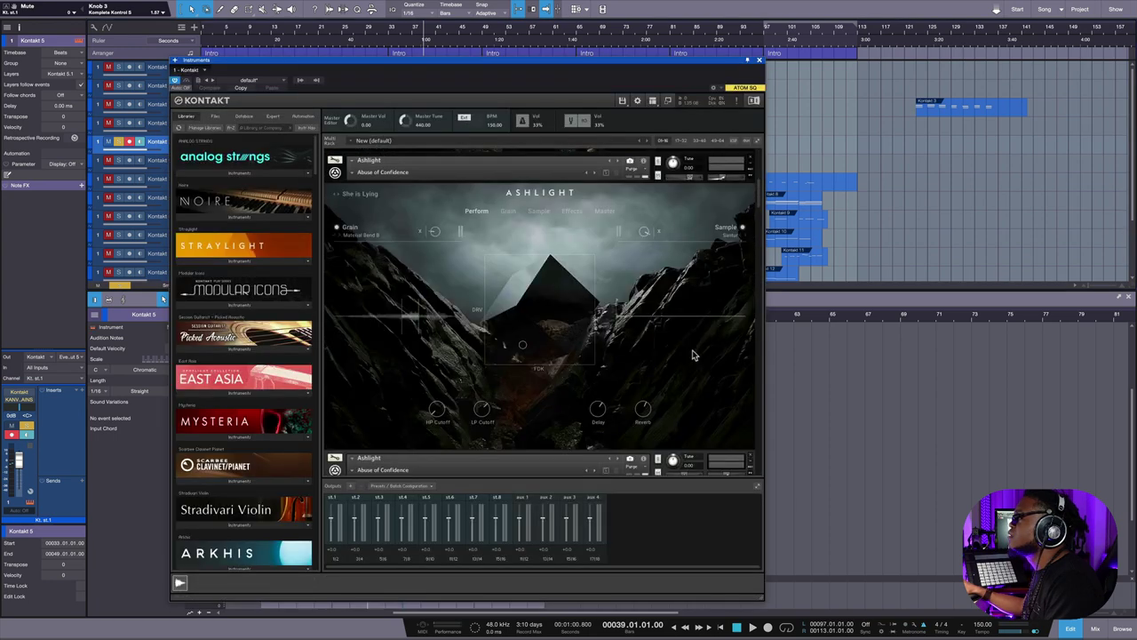
# Play the Kontakt 5 part and look through the multi rack for the instrument that is sounding.
pyautogui.scroll(-5, 697, 356)
pyautogui.press('space')
pyautogui.scroll(-3, 703, 355)
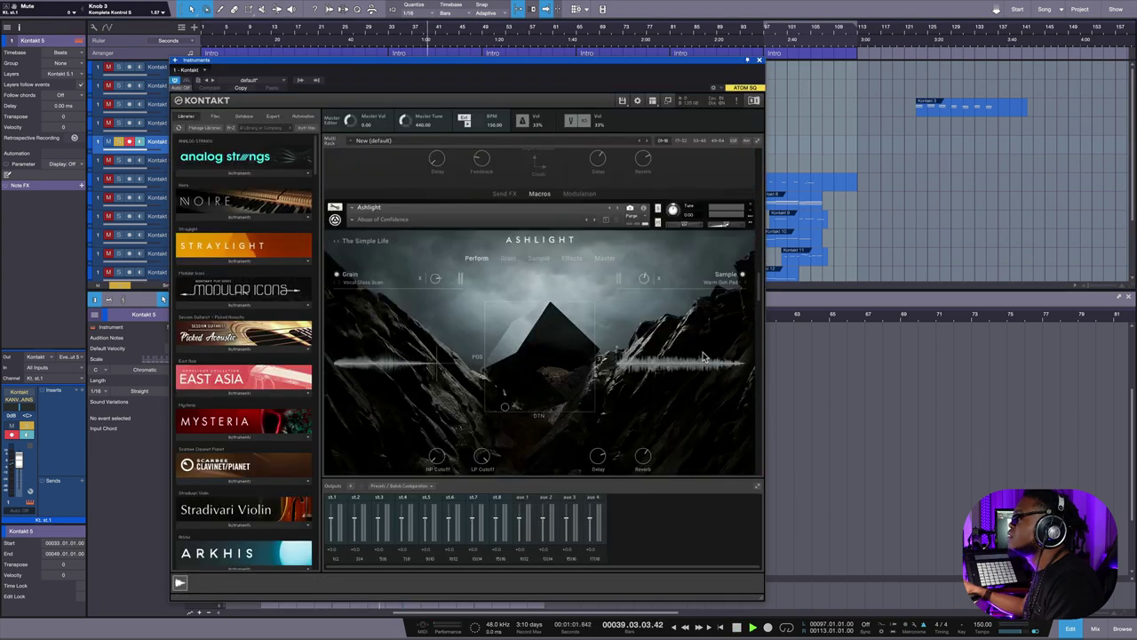
pyautogui.scroll(-5, 702, 351)
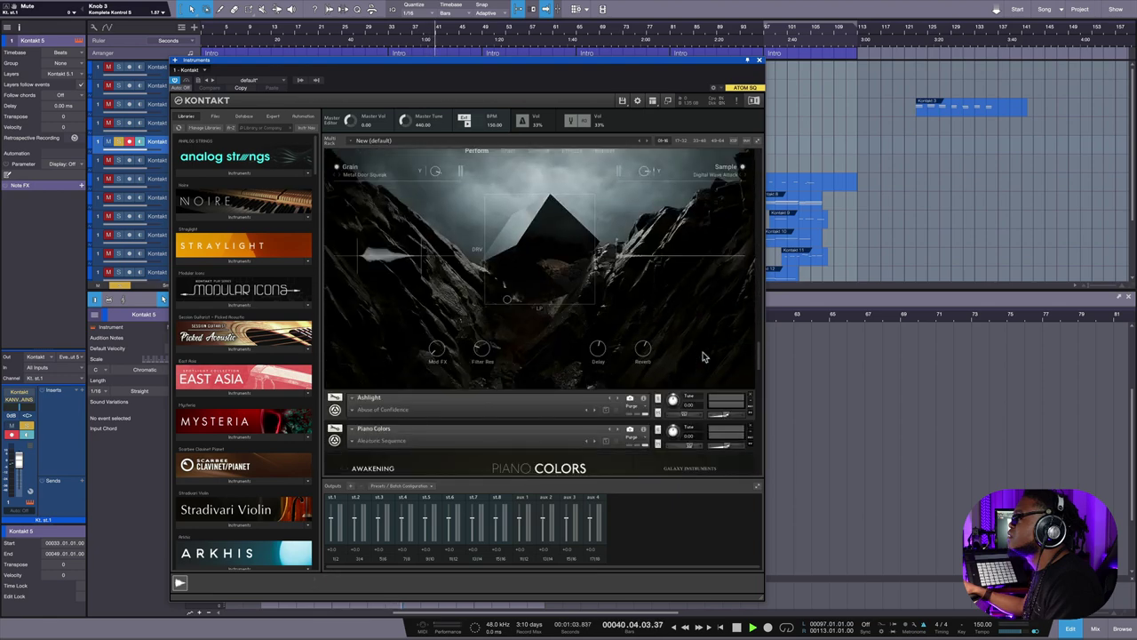
pyautogui.scroll(4, 735, 342)
pyautogui.scroll(10, 735, 342)
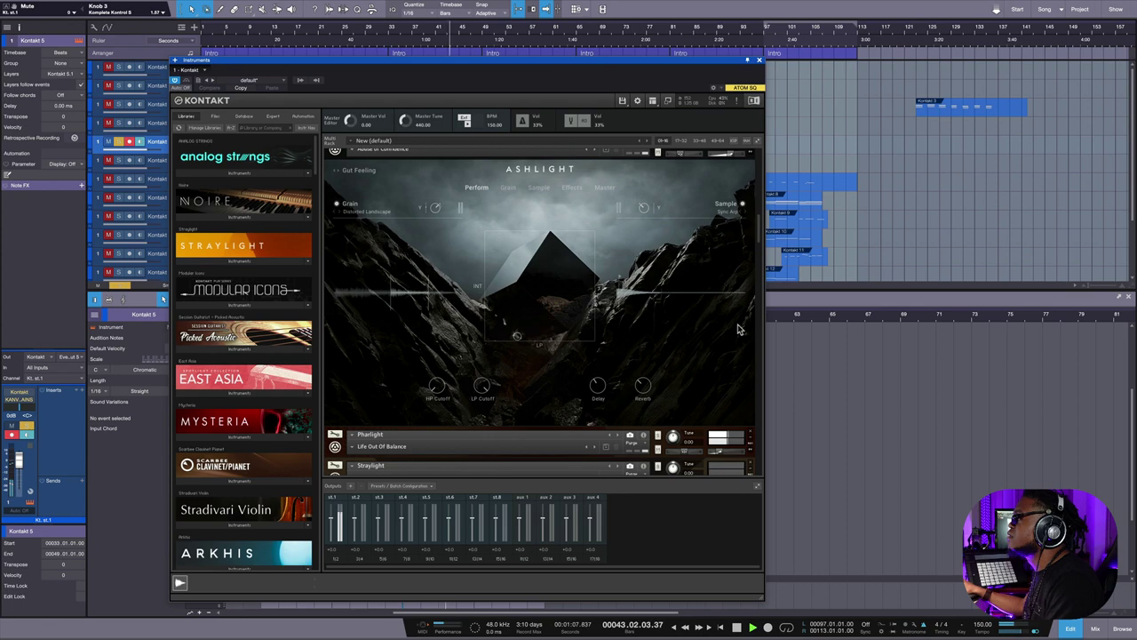
pyautogui.scroll(10, 737, 329)
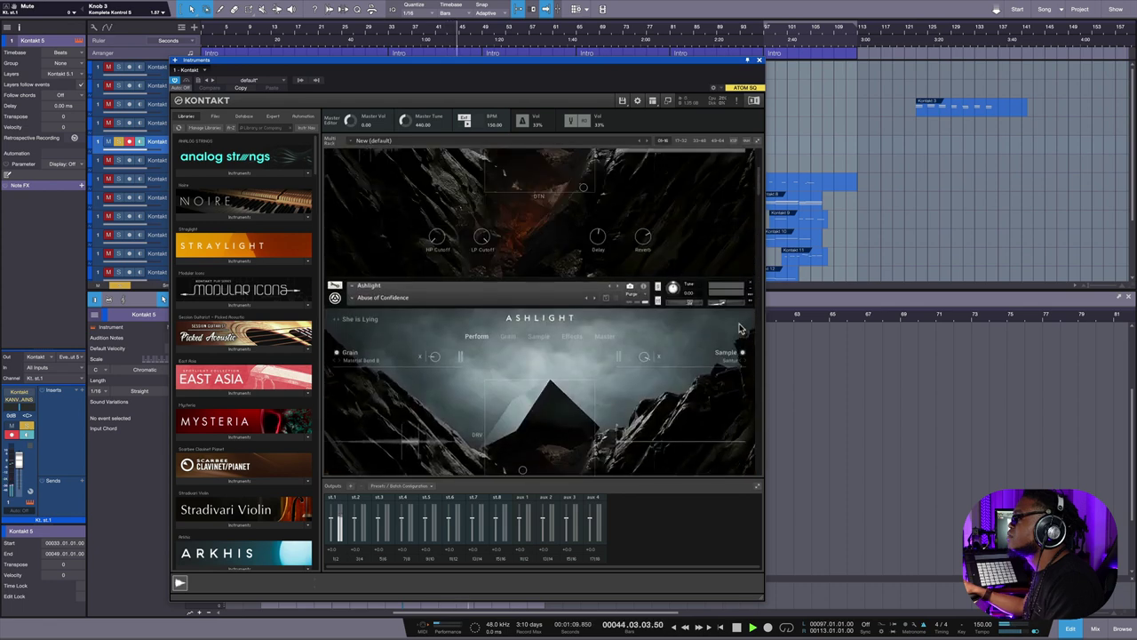
pyautogui.scroll(5, 738, 329)
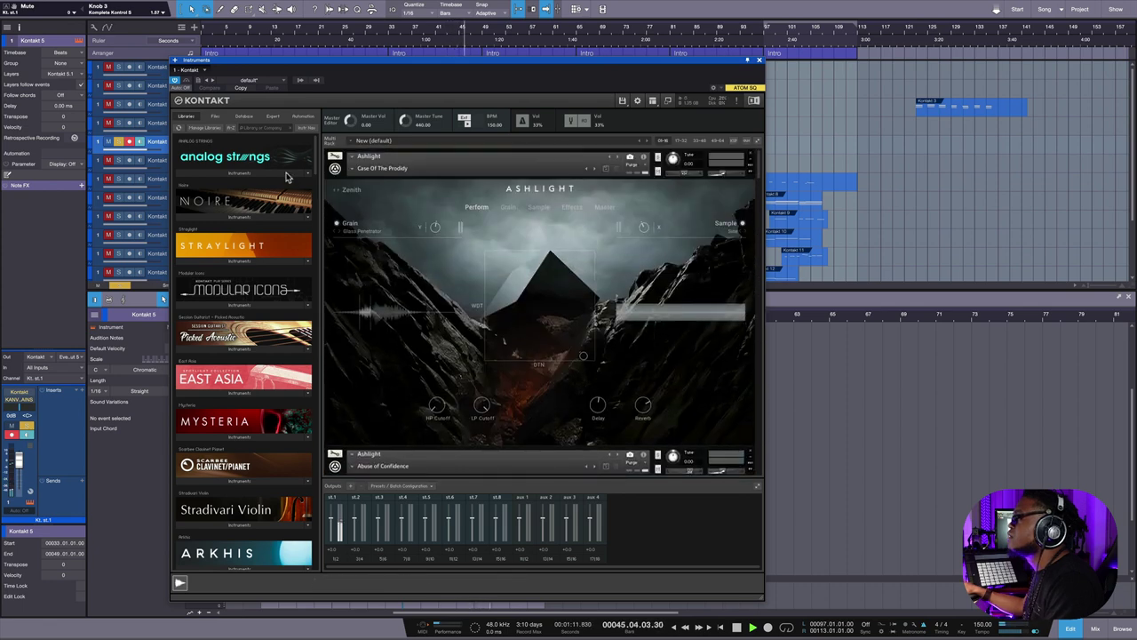
# Collapse the first four Ashlight instruments in the multi rack.
pyautogui.click(334, 168)
pyautogui.click(334, 199)
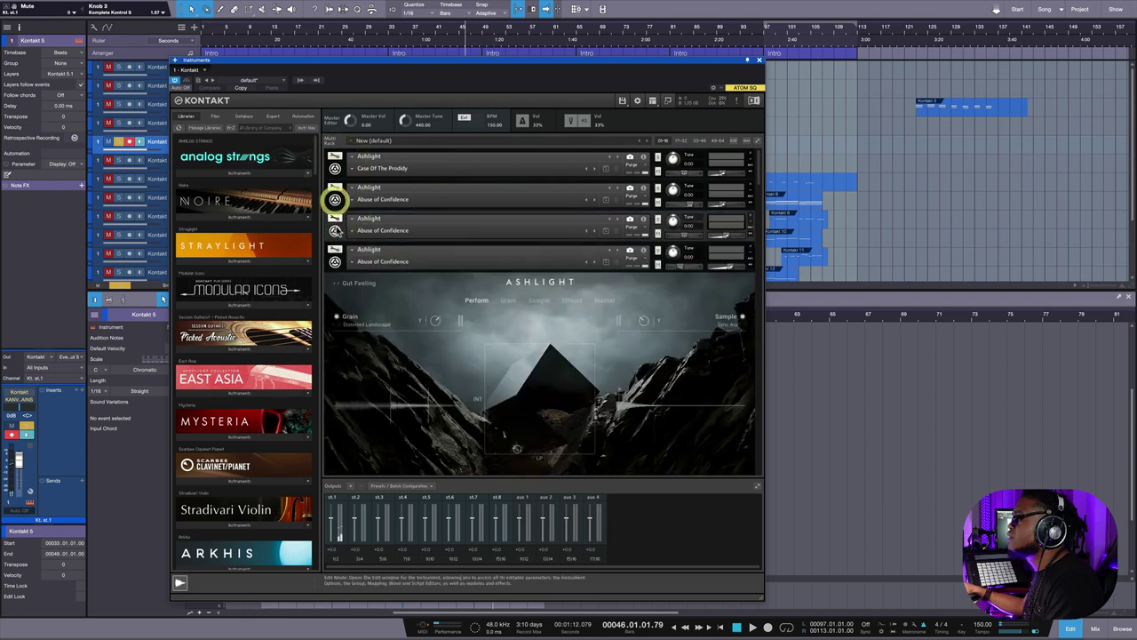
pyautogui.click(335, 230)
pyautogui.click(335, 261)
pyautogui.scroll(-2, 410, 280)
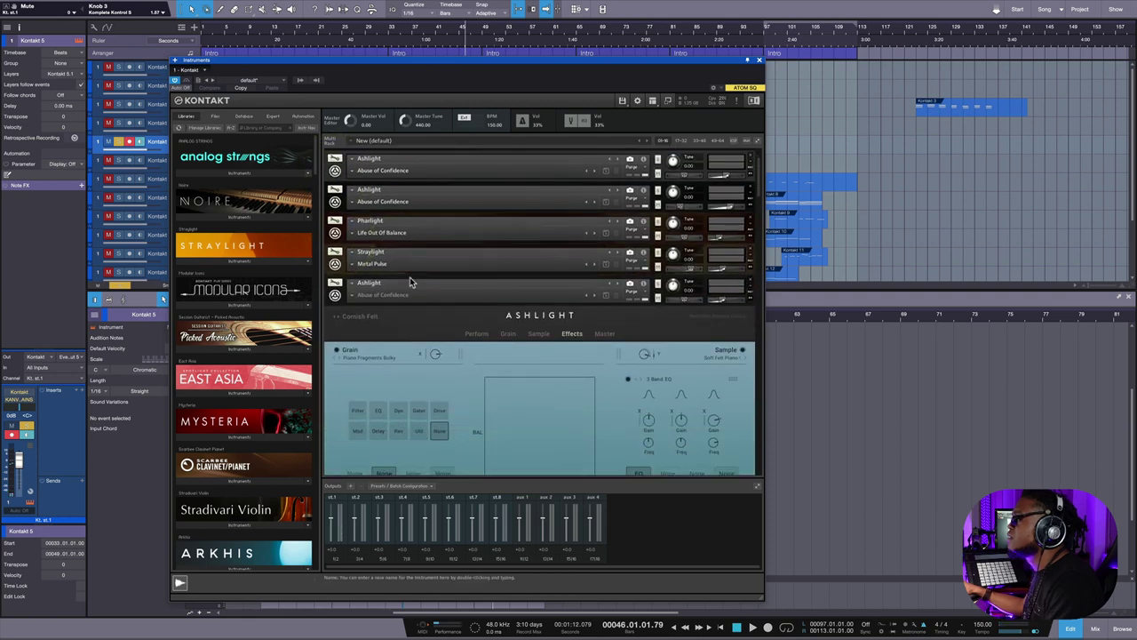
# Replay the soloed Kontakt 5 part from just before its notes, and expand Pharlight to examine its Perform page.
pyautogui.moveTo(425, 66); pyautogui.dragTo(452, 205)
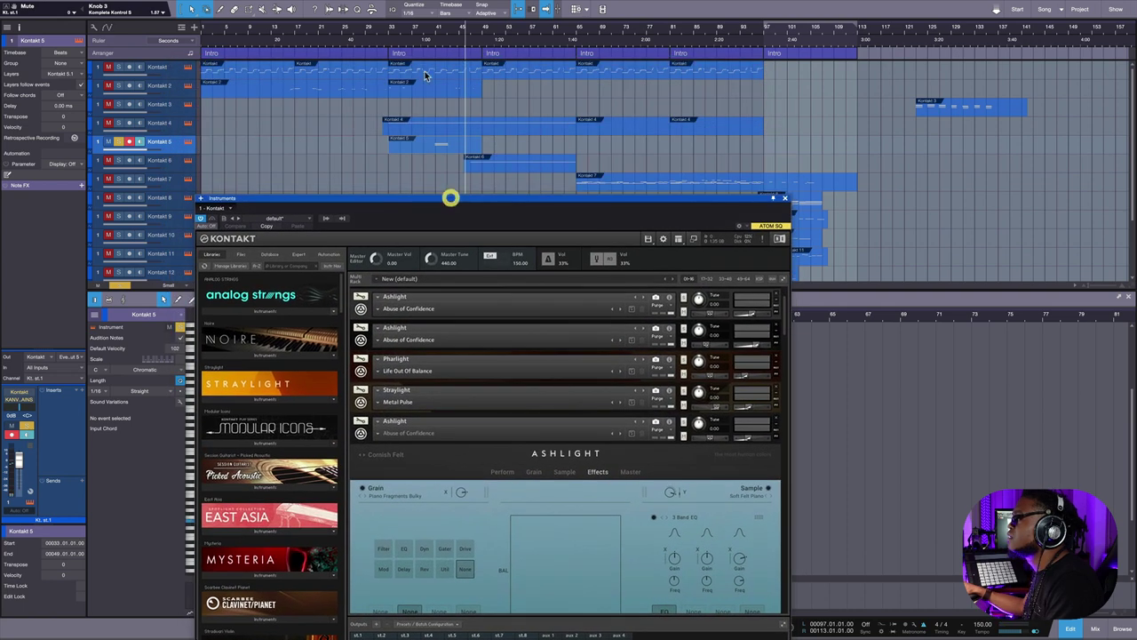
pyautogui.click(428, 42)
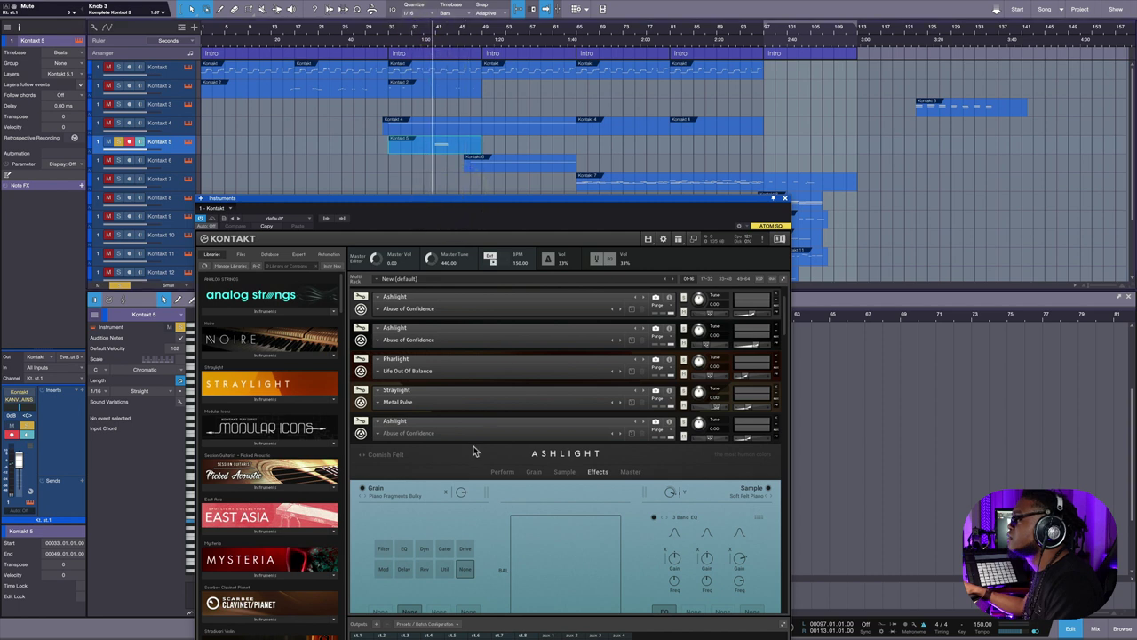
pyautogui.click(361, 370)
pyautogui.scroll(-2, 497, 429)
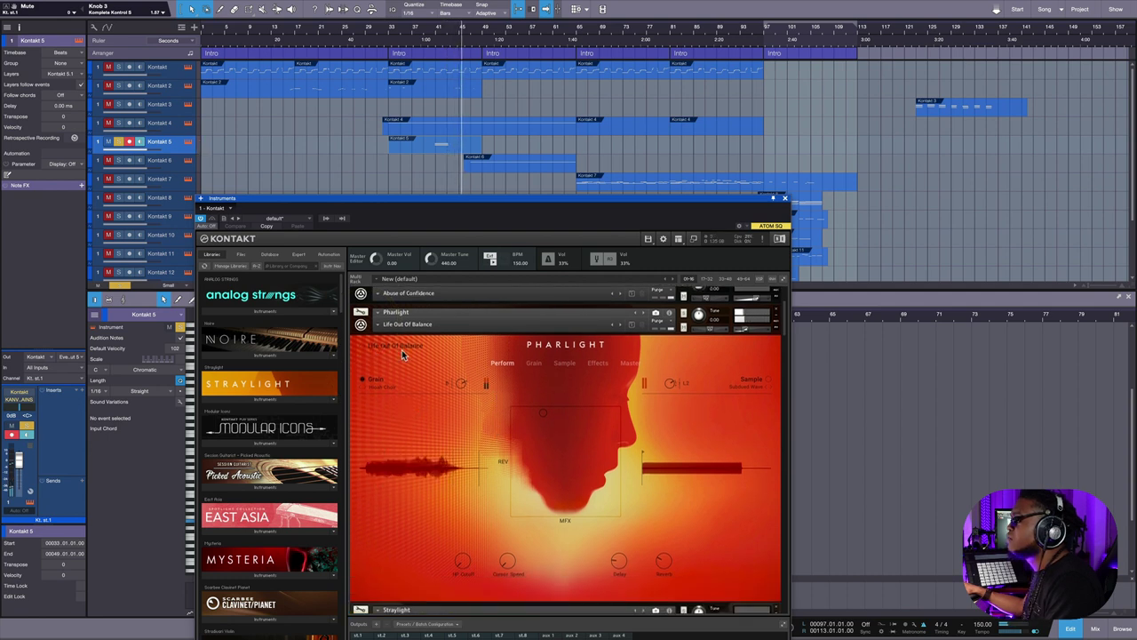
pyautogui.scroll(-2, 622, 408)
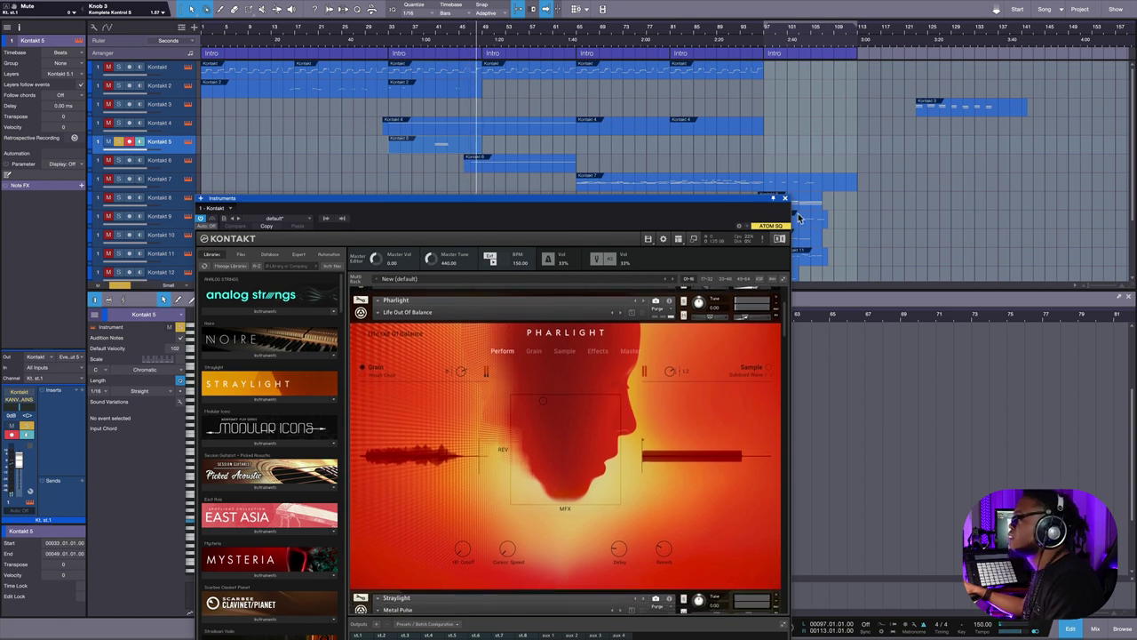
# Remove the solo from Kontakt 5 and play all tracks together from the start of the Kontakt 6 clip, keeping the arrangement uncovered.
pyautogui.moveTo(752, 203); pyautogui.dragTo(717, 278)
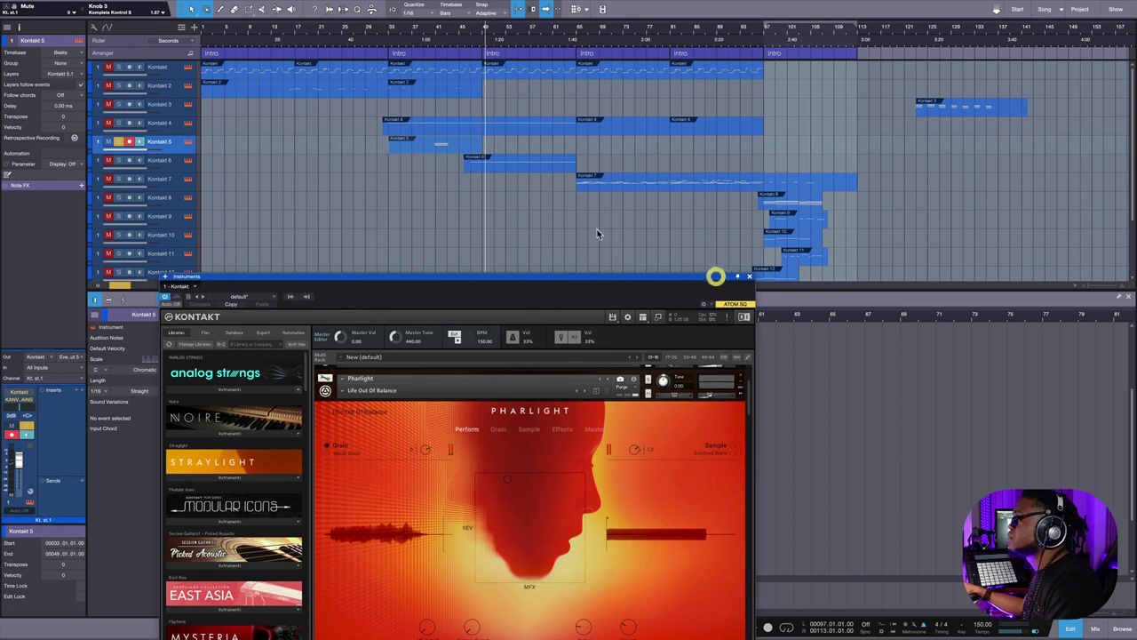
pyautogui.click(117, 142)
pyautogui.moveTo(394, 277); pyautogui.dragTo(568, 231)
pyautogui.click(462, 41)
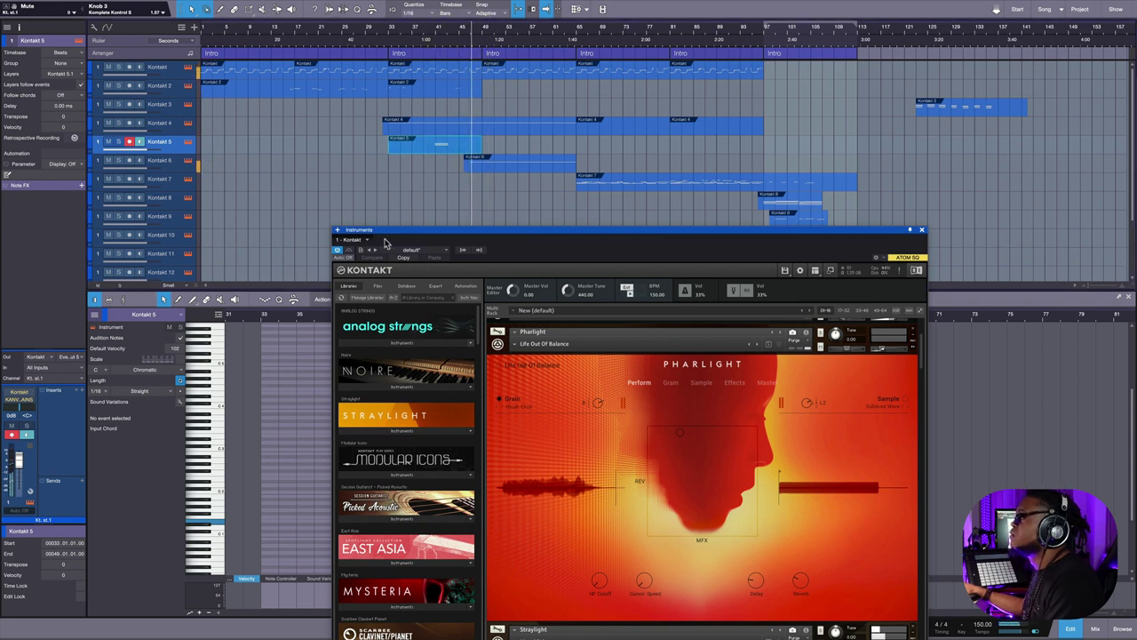
pyautogui.moveTo(489, 230); pyautogui.dragTo(461, 361)
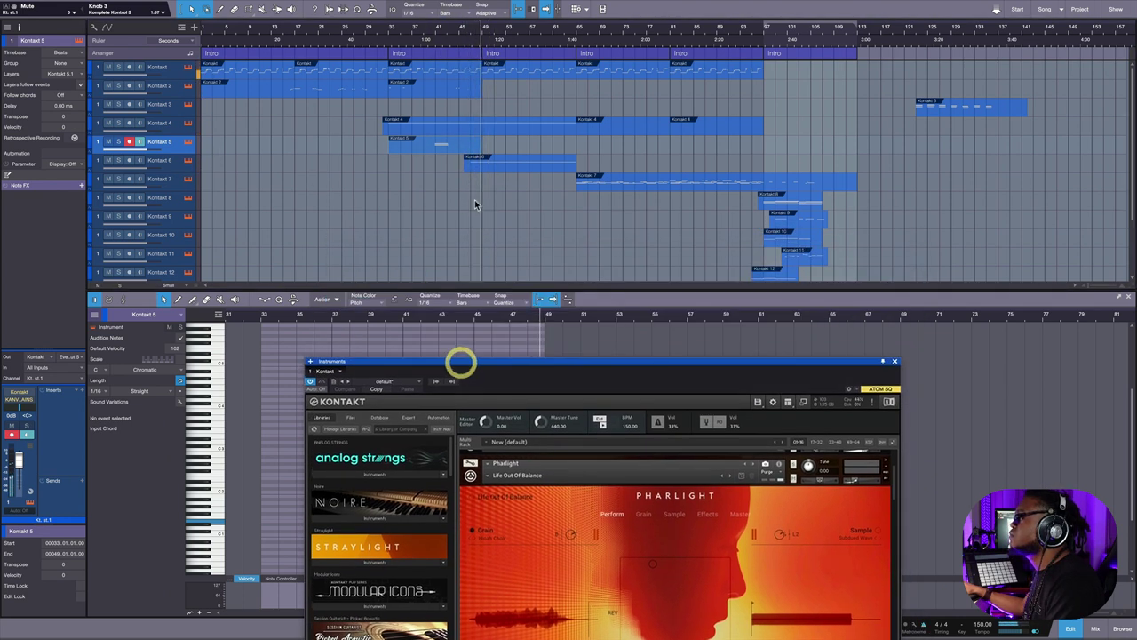
# Solo Kontakt 4 for a listen, and switch the solo over to Kontakt 6, selecting that track.
pyautogui.click(119, 123)
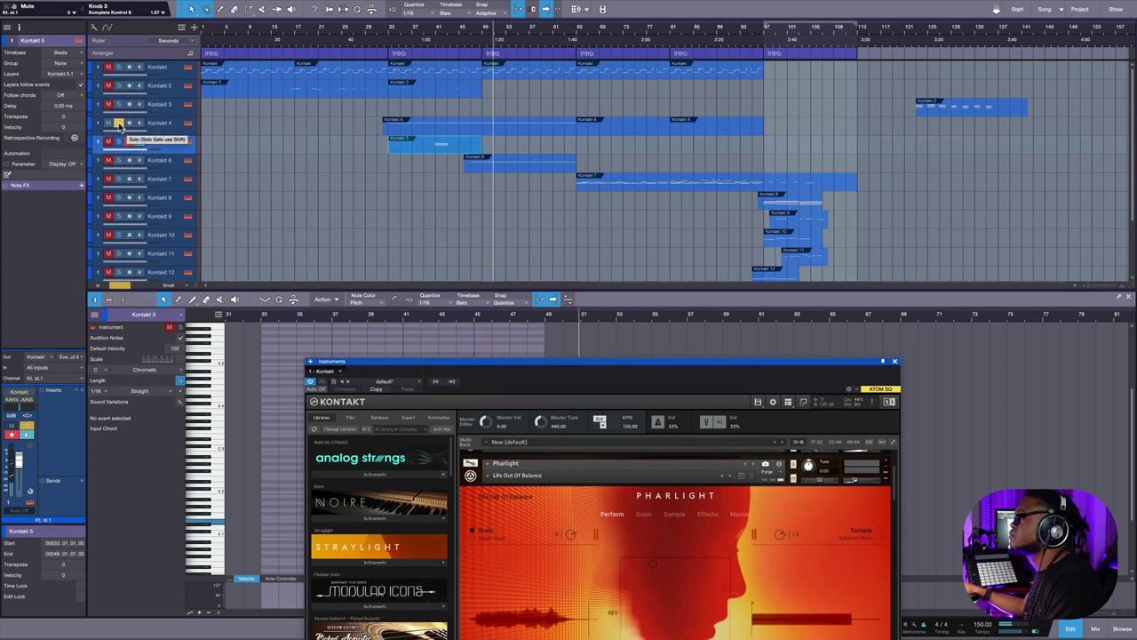
pyautogui.moveTo(622, 364); pyautogui.dragTo(731, 230)
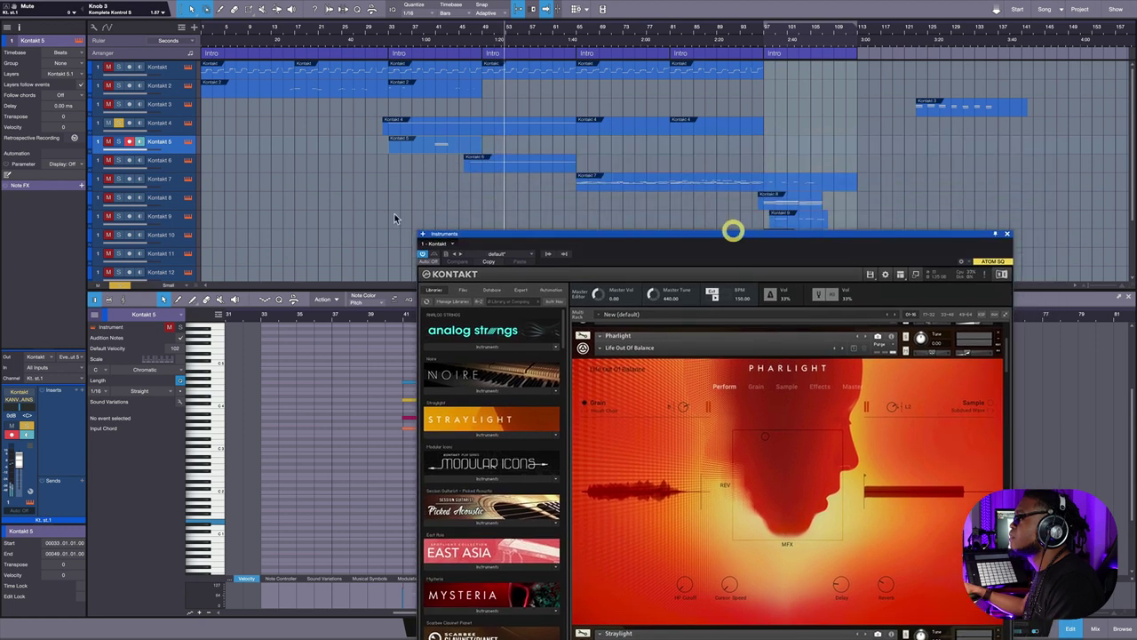
pyautogui.click(119, 160)
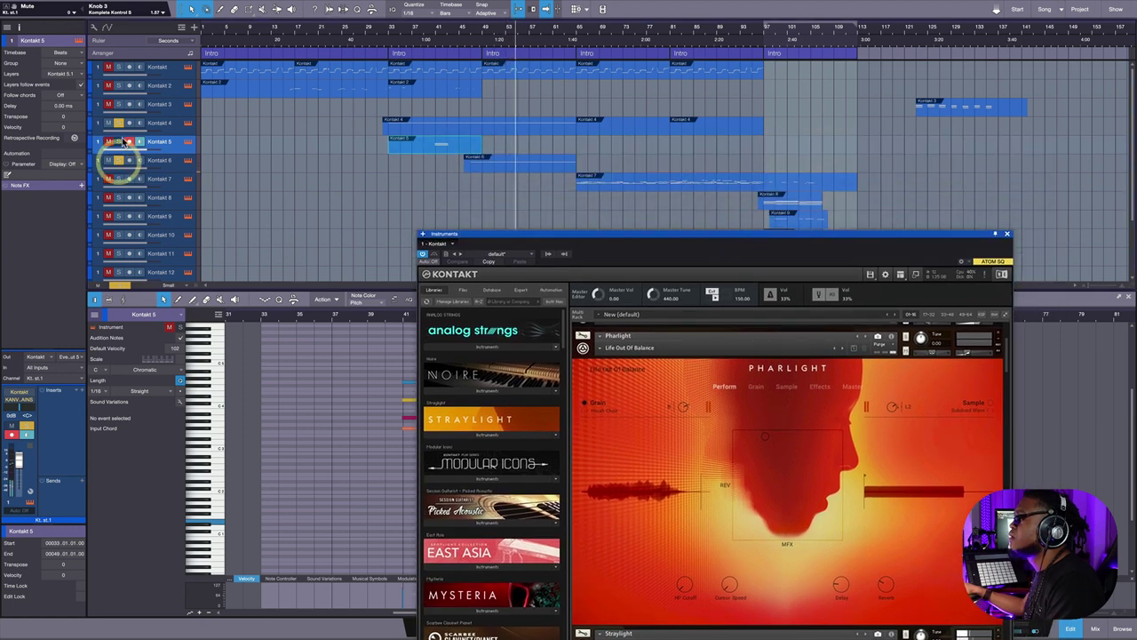
pyautogui.click(119, 123)
pyautogui.click(174, 162)
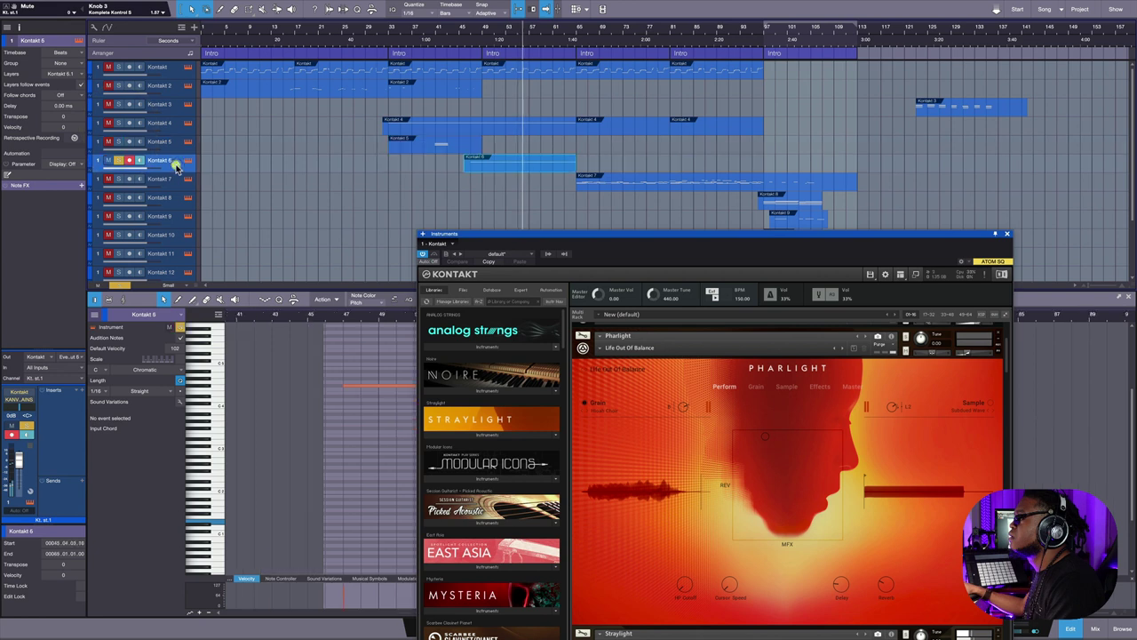
# Collapse Pharlight and the Ashlight instrument below Straylight, and expand Straylight to examine its Perform page.
pyautogui.click(583, 348)
pyautogui.click(583, 411)
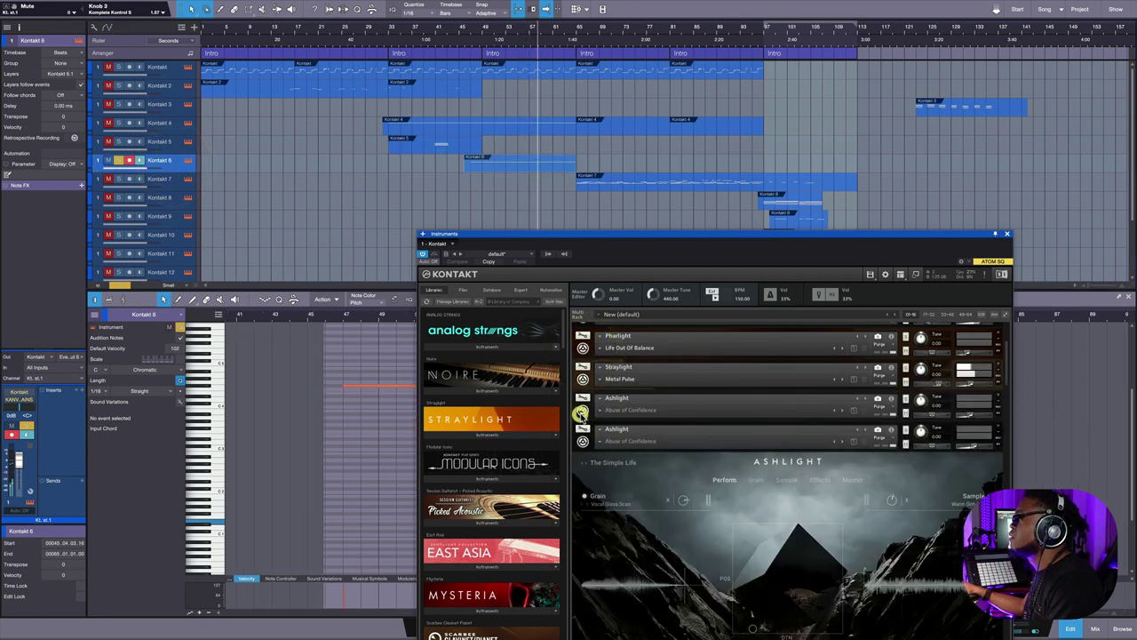
pyautogui.click(583, 379)
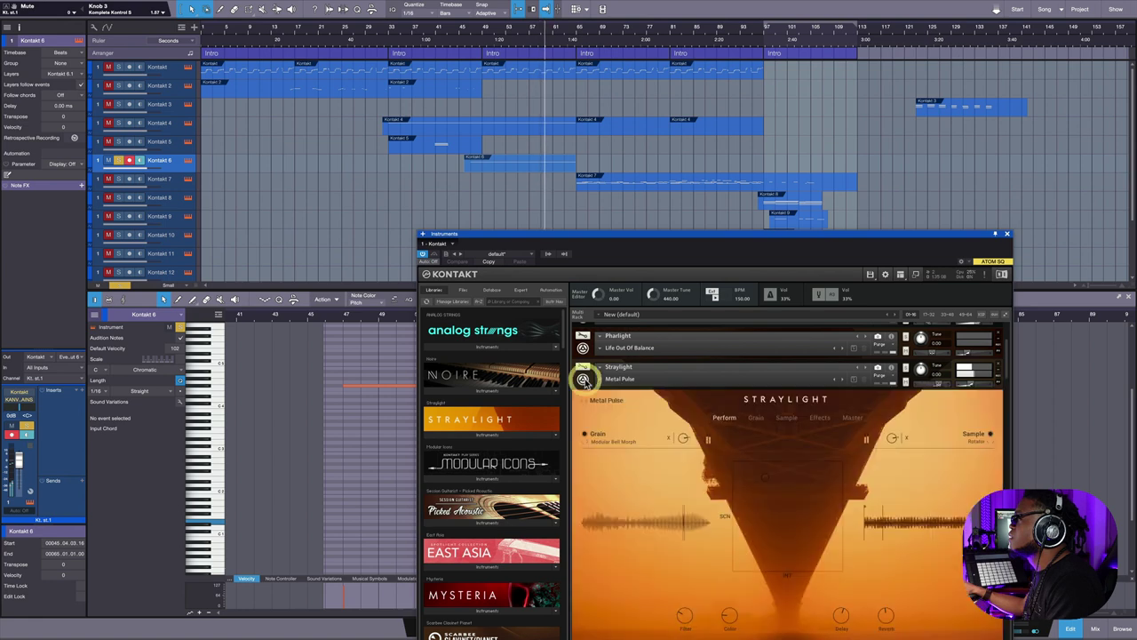
# Bring the whole Kontakt window into view and expand the first Ashlight instrument in the rack to examine its Perform page.
pyautogui.moveTo(691, 236); pyautogui.dragTo(686, 47)
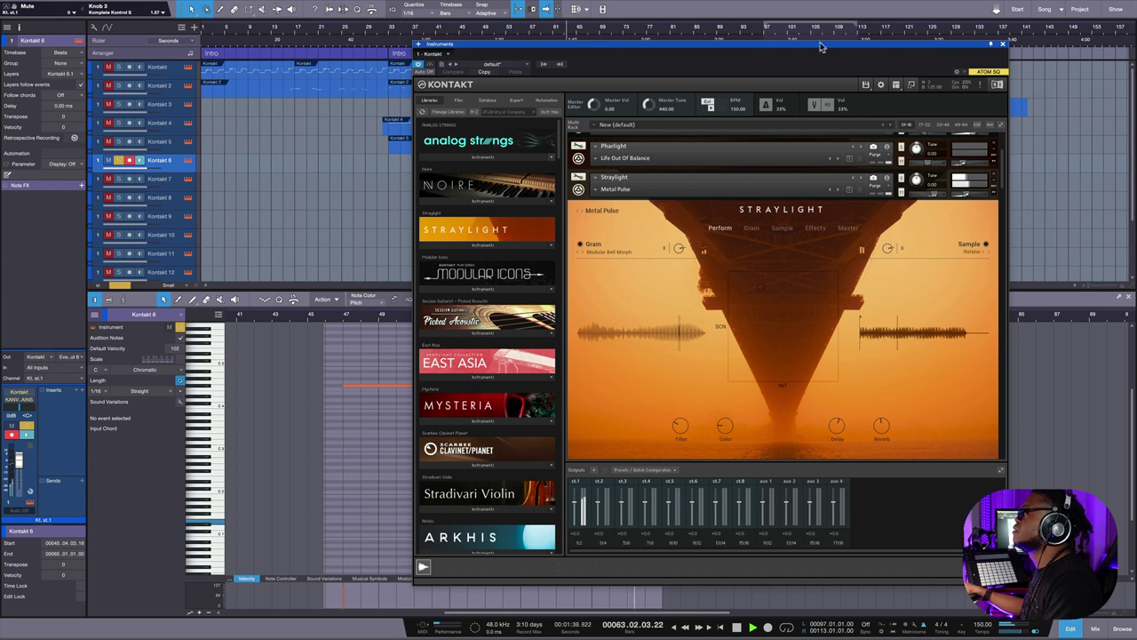
pyautogui.moveTo(821, 46); pyautogui.dragTo(691, 93)
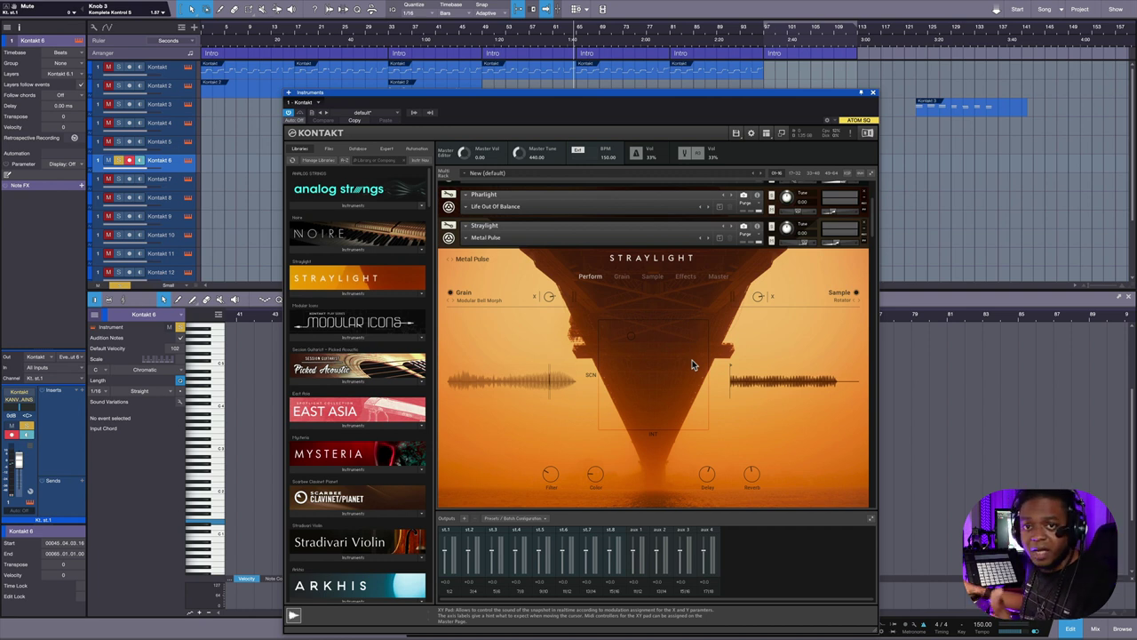
pyautogui.scroll(5, 691, 366)
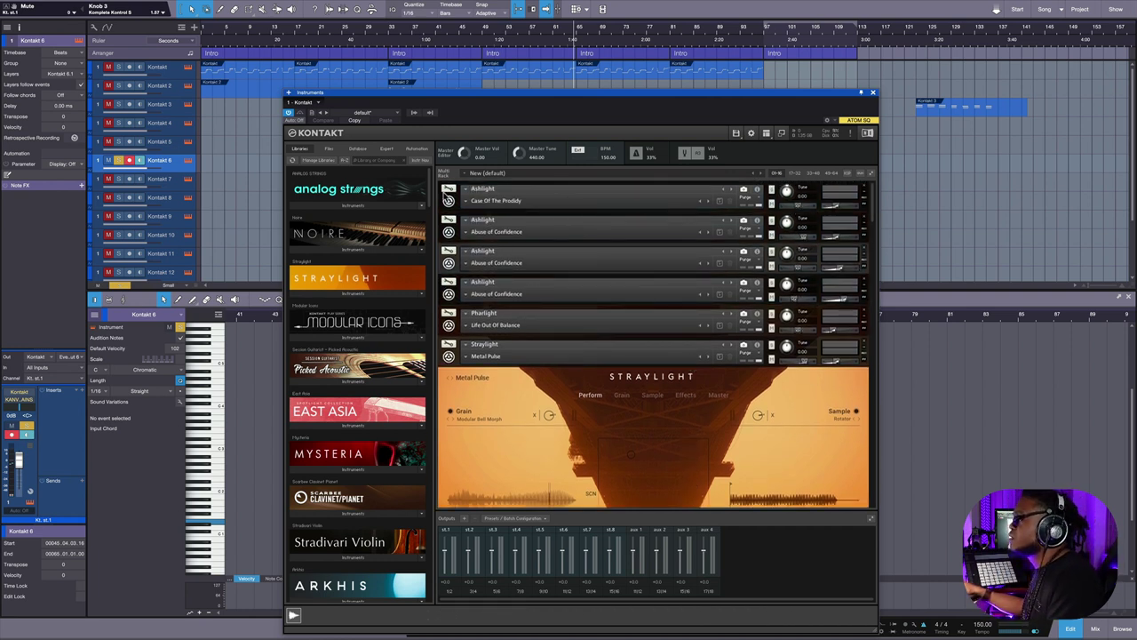
pyautogui.click(448, 200)
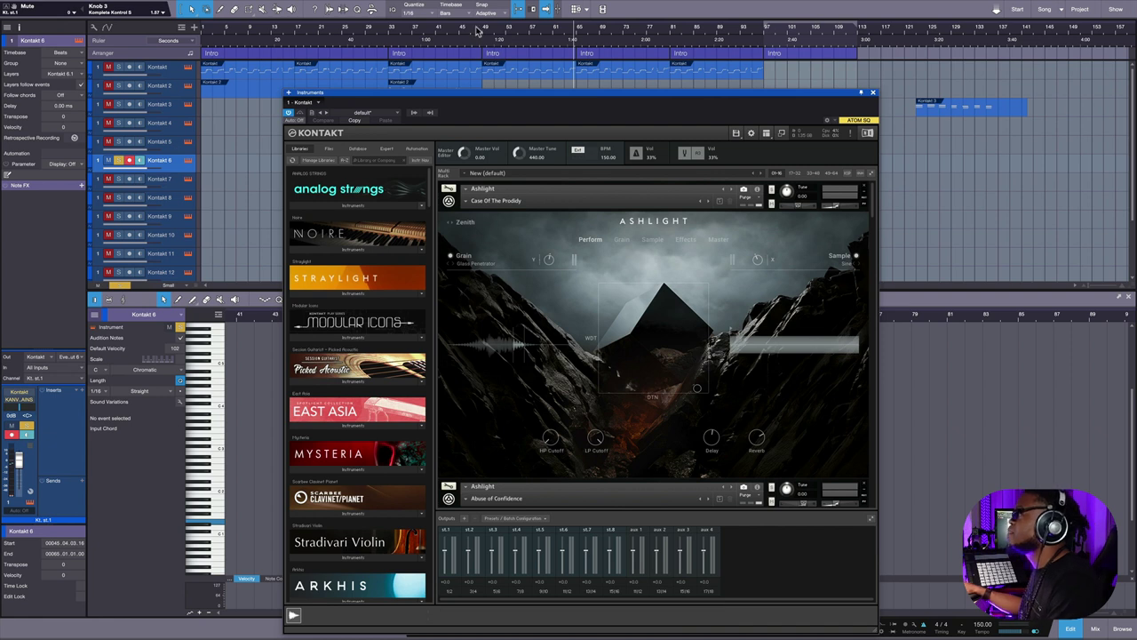
# Uncover the arrangement, remove the solo from Kontakt 6, and play all tracks together from the end of the Kontakt 6 clip.
pyautogui.moveTo(484, 93); pyautogui.dragTo(433, 310)
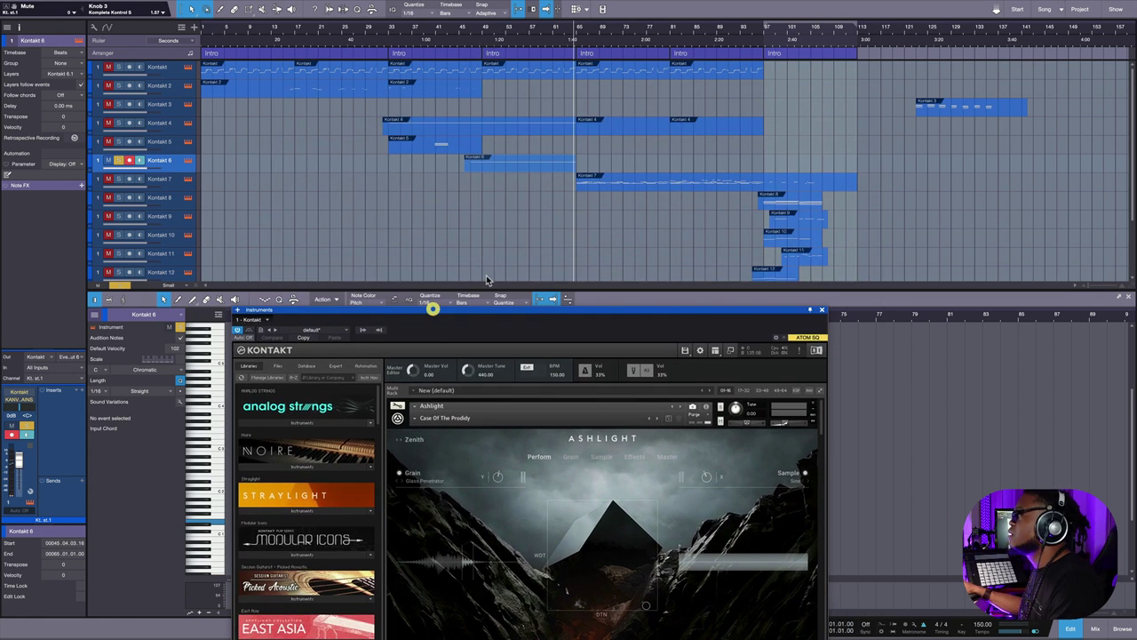
pyautogui.click(559, 253)
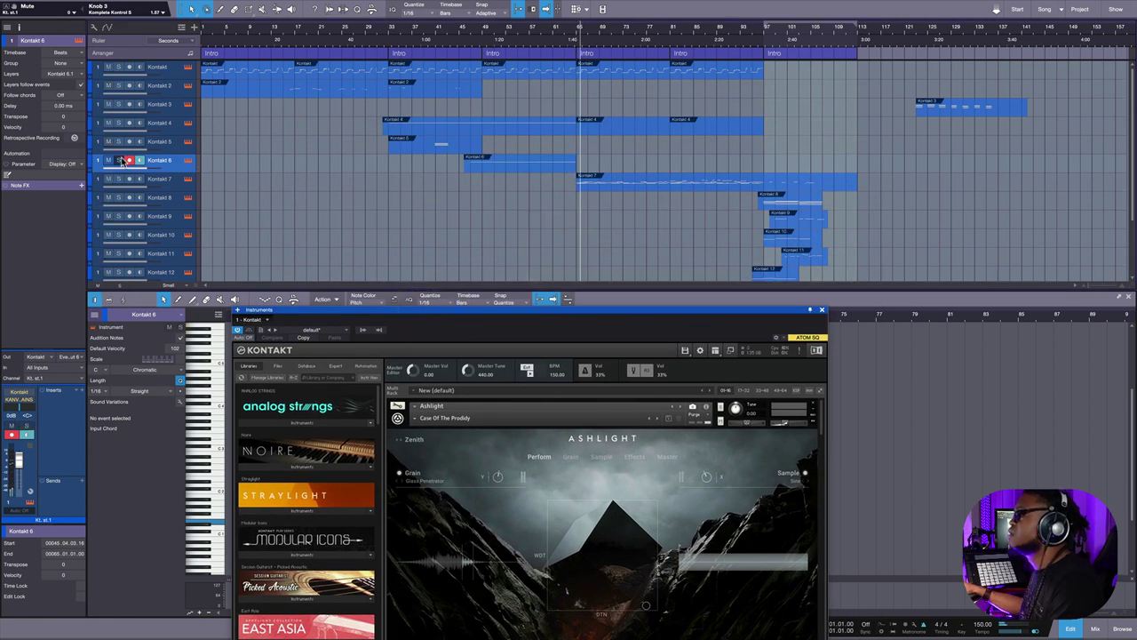
pyautogui.click(118, 160)
pyautogui.scroll(-3, 481, 169)
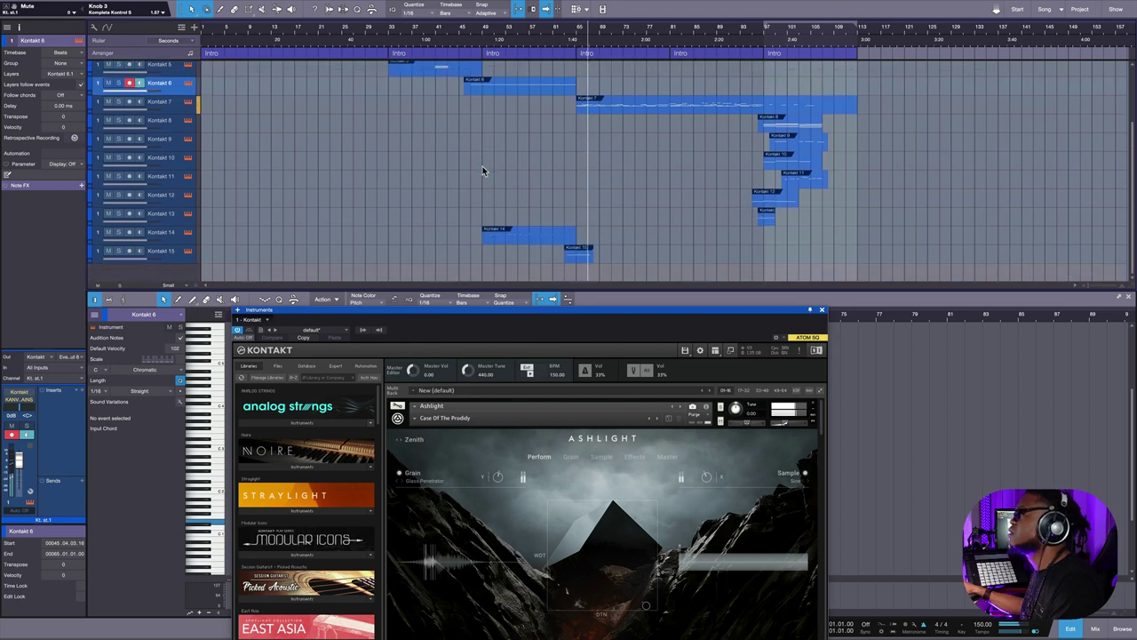
pyautogui.moveTo(548, 310); pyautogui.dragTo(615, 78)
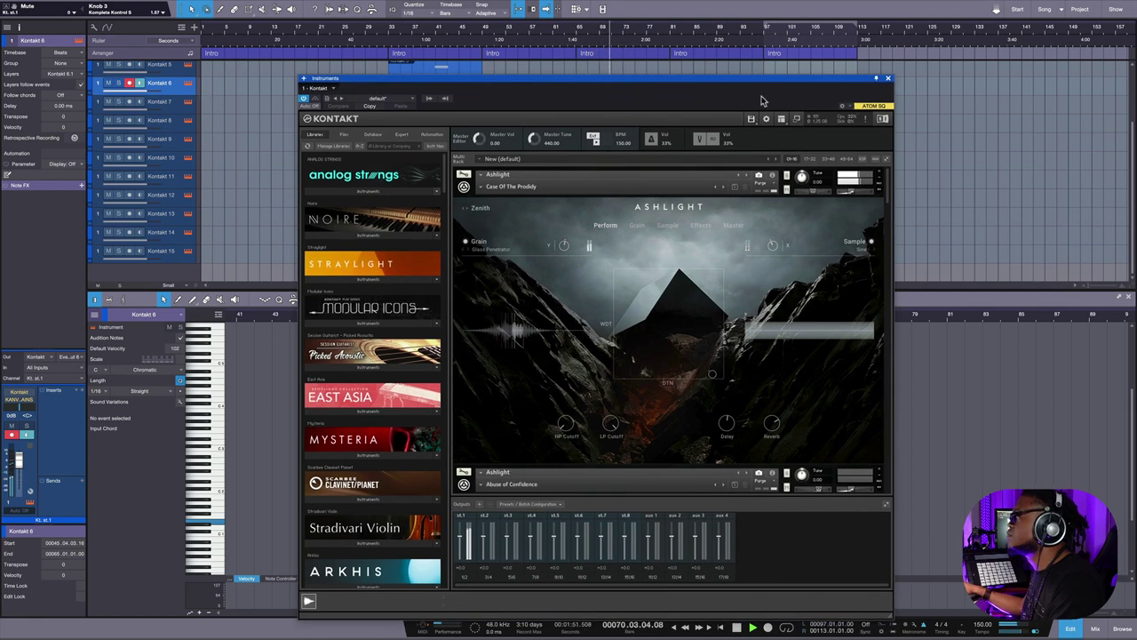
pyautogui.moveTo(749, 82); pyautogui.dragTo(838, 59)
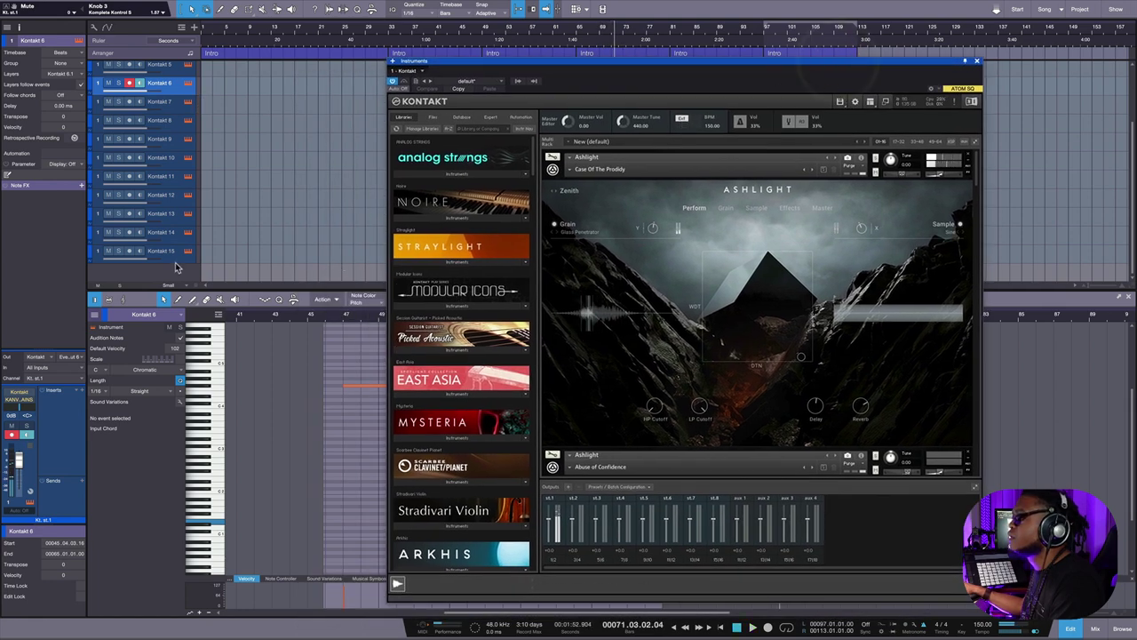
# Duplicate the Kontakt 15 track to get an additional empty instrument track.
pyautogui.click(173, 254)
pyautogui.hotkey('shift', 'd')
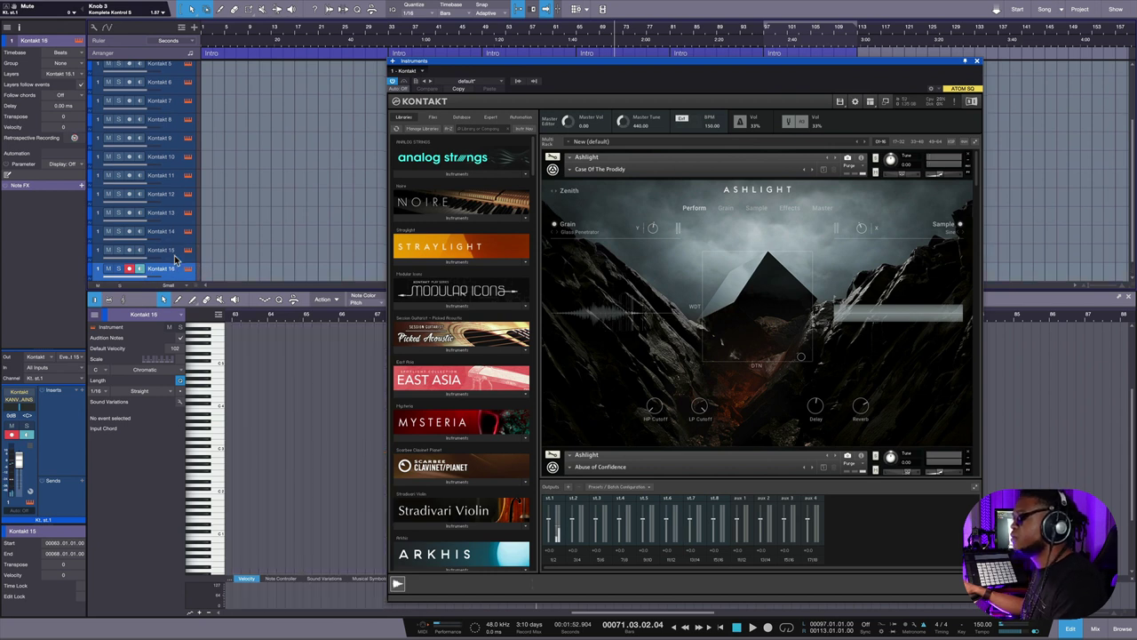
pyautogui.scroll(-1, 165, 278)
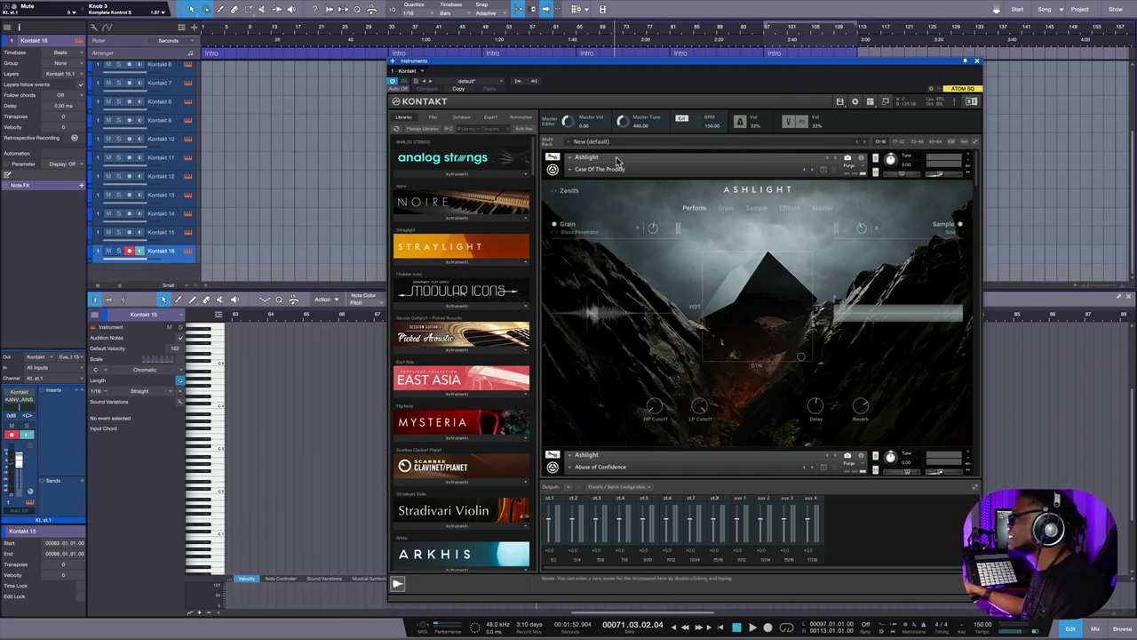
# Search the Kontakt libraries for "ashl" and load Ashlight.nki as a further instrument at the end of the rack.
pyautogui.scroll(-10, 919, 373)
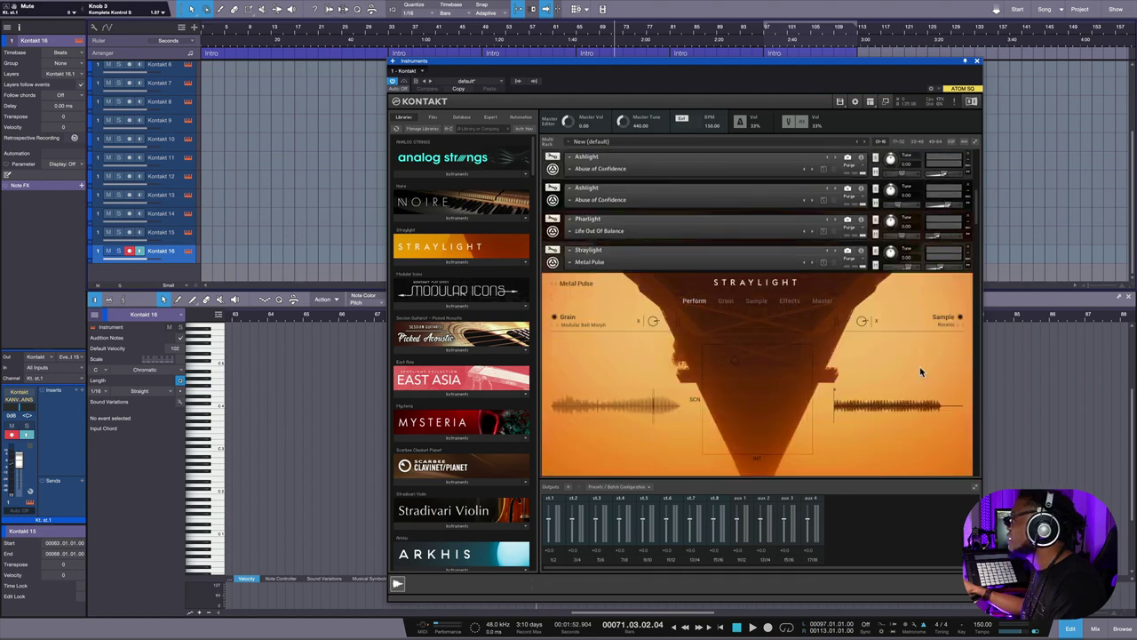
pyautogui.scroll(-8, 924, 376)
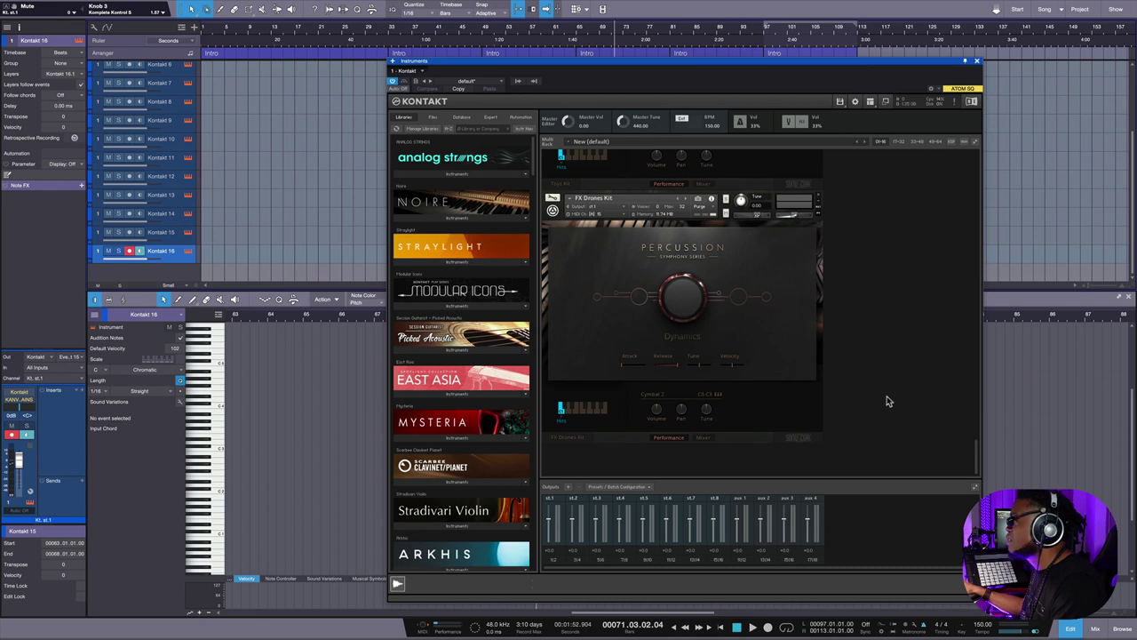
pyautogui.click(469, 129)
pyautogui.write('ashl')
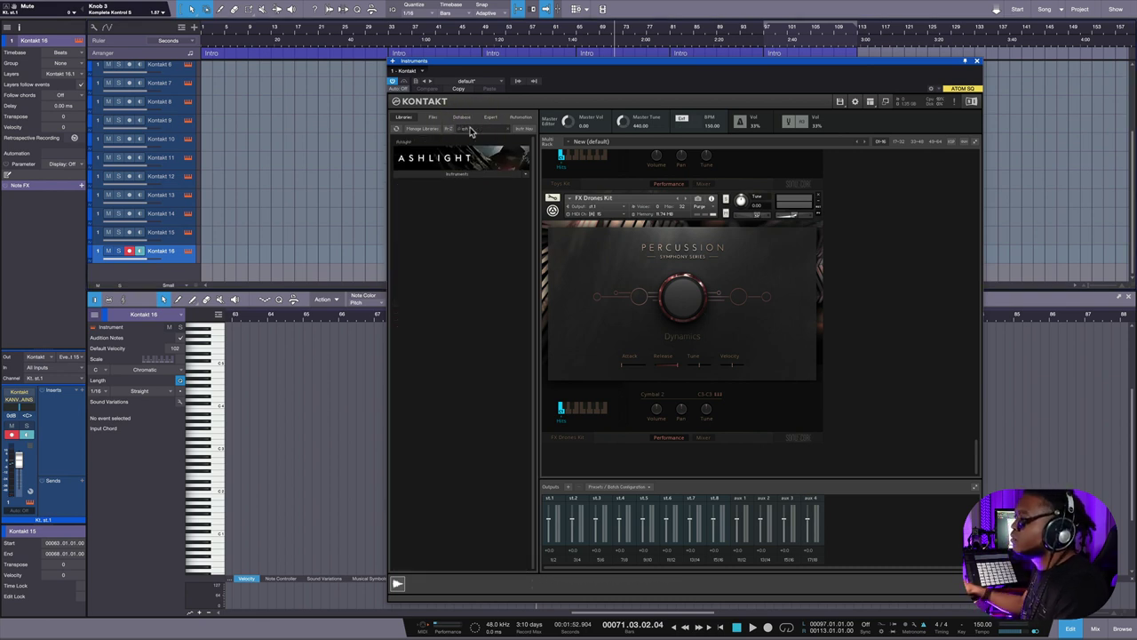
pyautogui.click(471, 173)
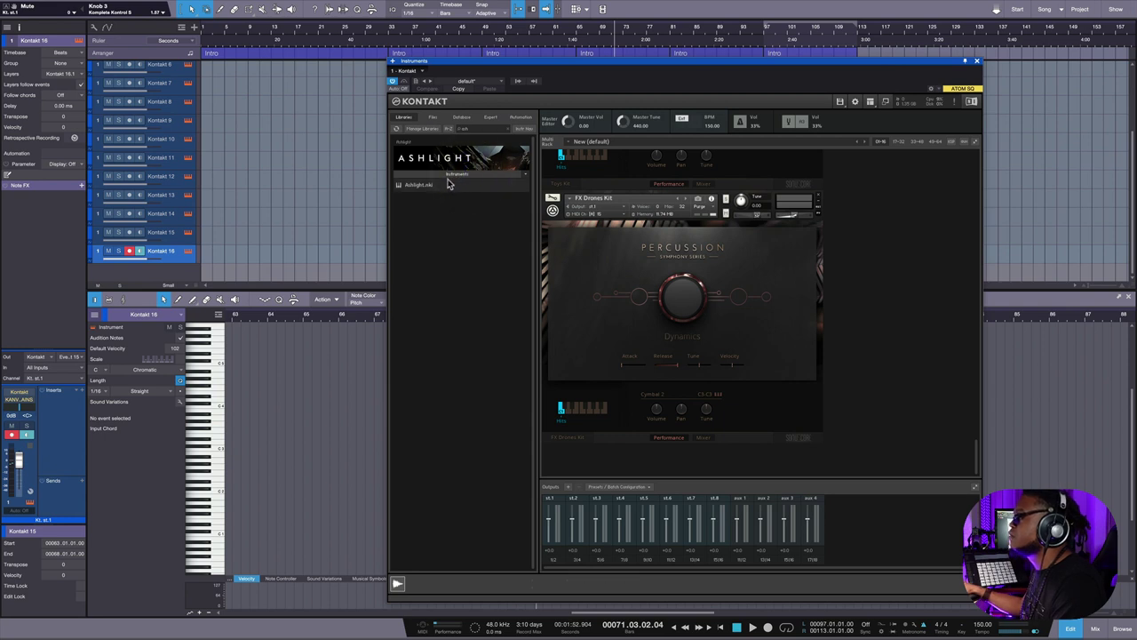
pyautogui.doubleClick(445, 184)
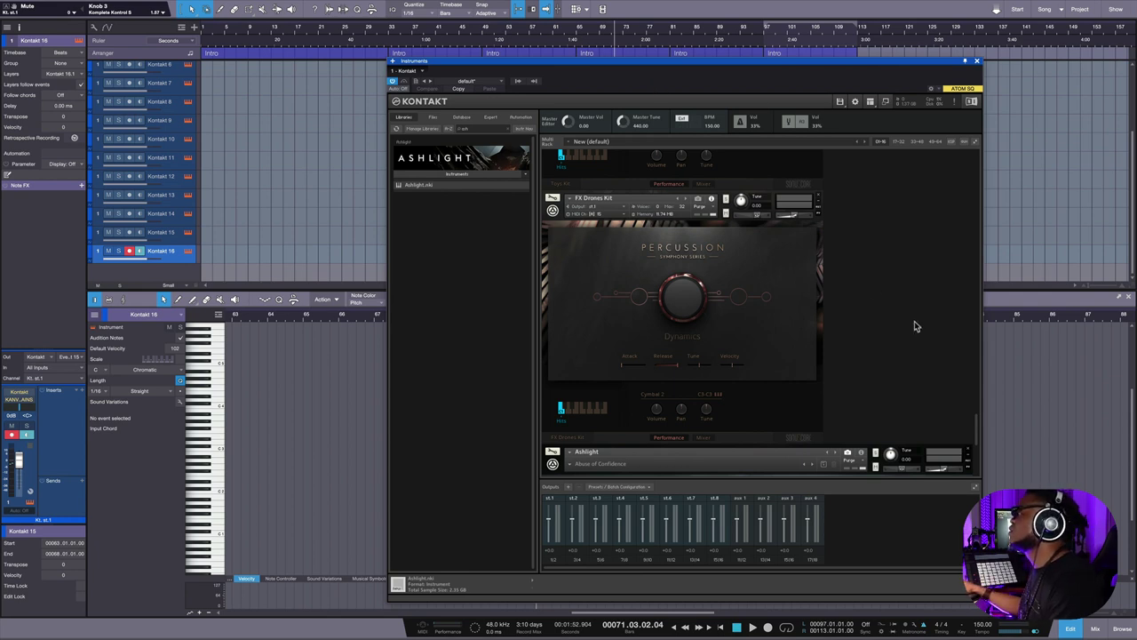
pyautogui.scroll(-5, 916, 326)
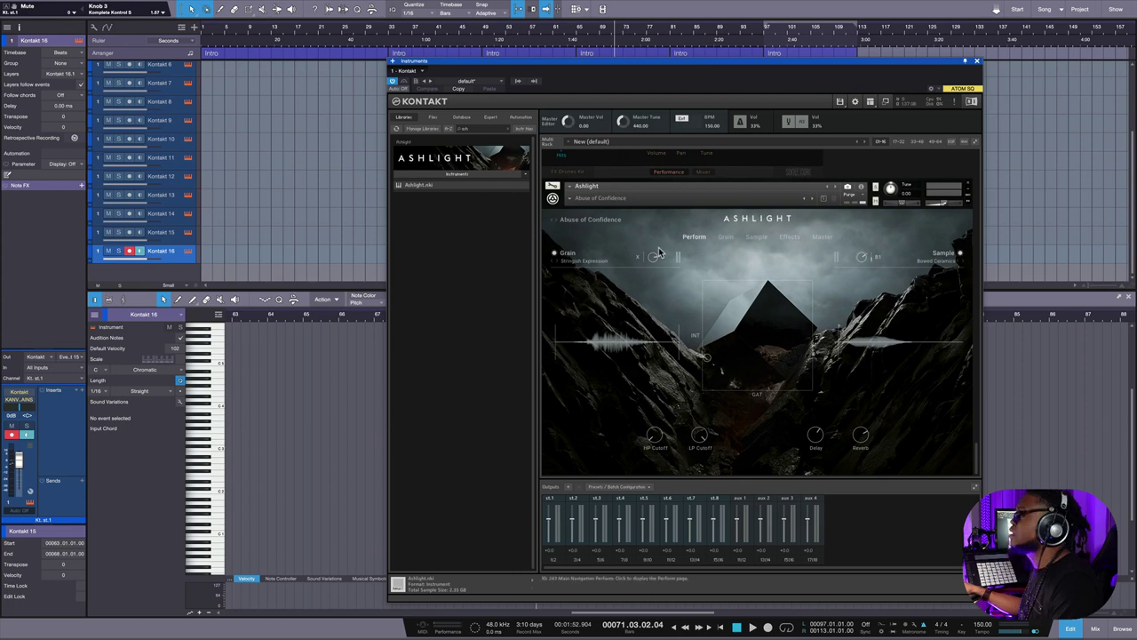
# Route the Kontakt 16 track to Event Input 16, keeping the Kontakt window clear of the track's output settings.
pyautogui.moveTo(636, 60); pyautogui.dragTo(545, 240)
pyautogui.moveTo(656, 172); pyautogui.dragTo(710, 78)
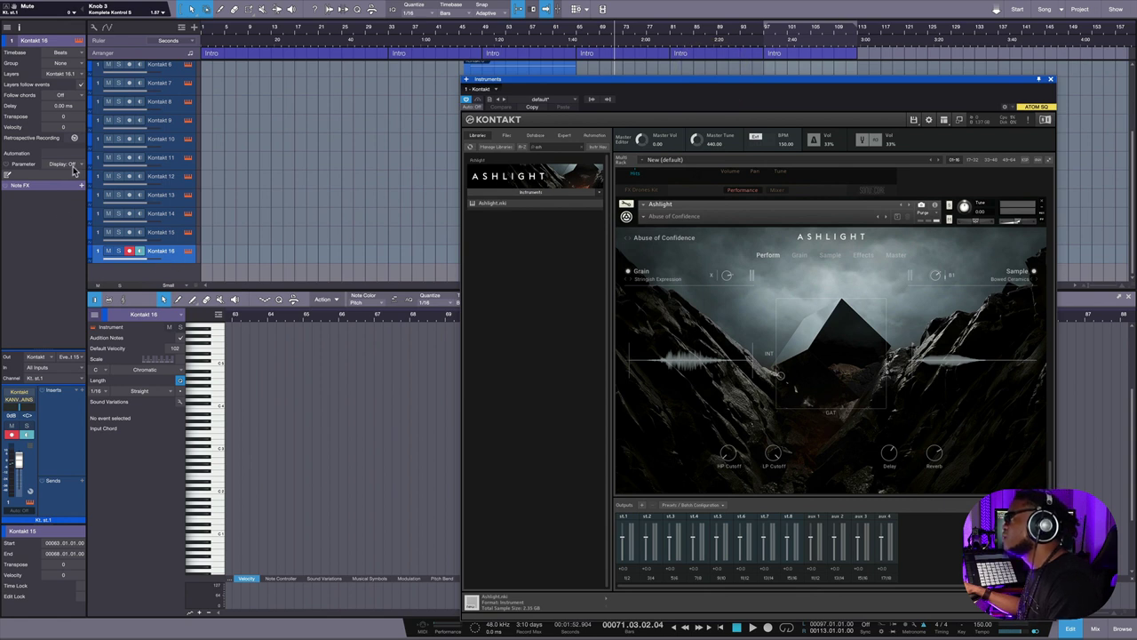
pyautogui.click(83, 357)
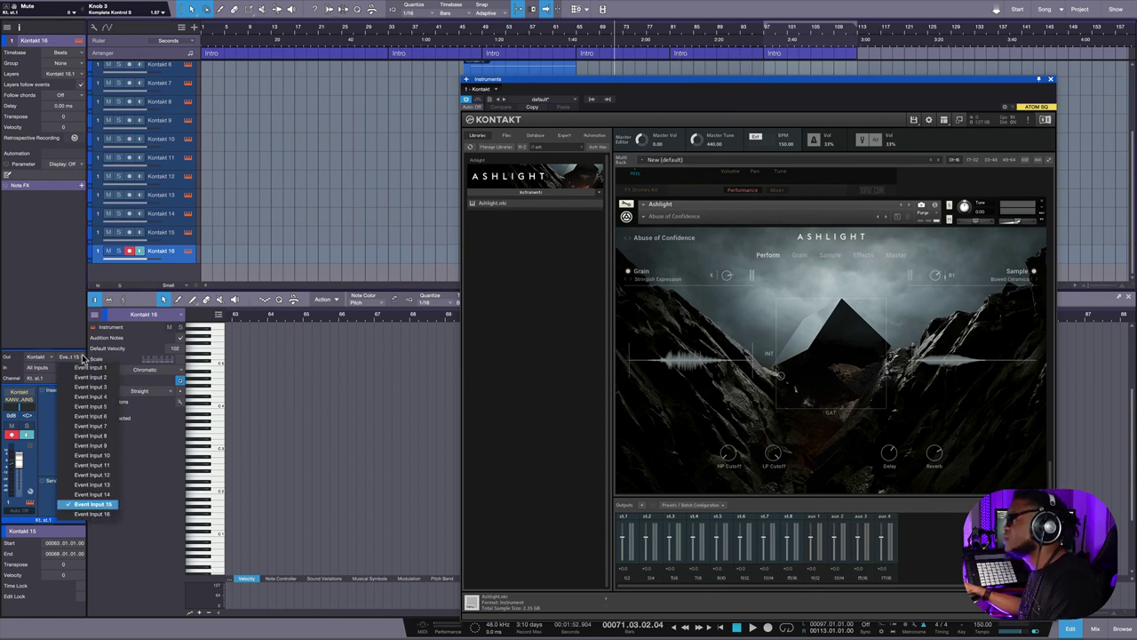
pyautogui.click(100, 514)
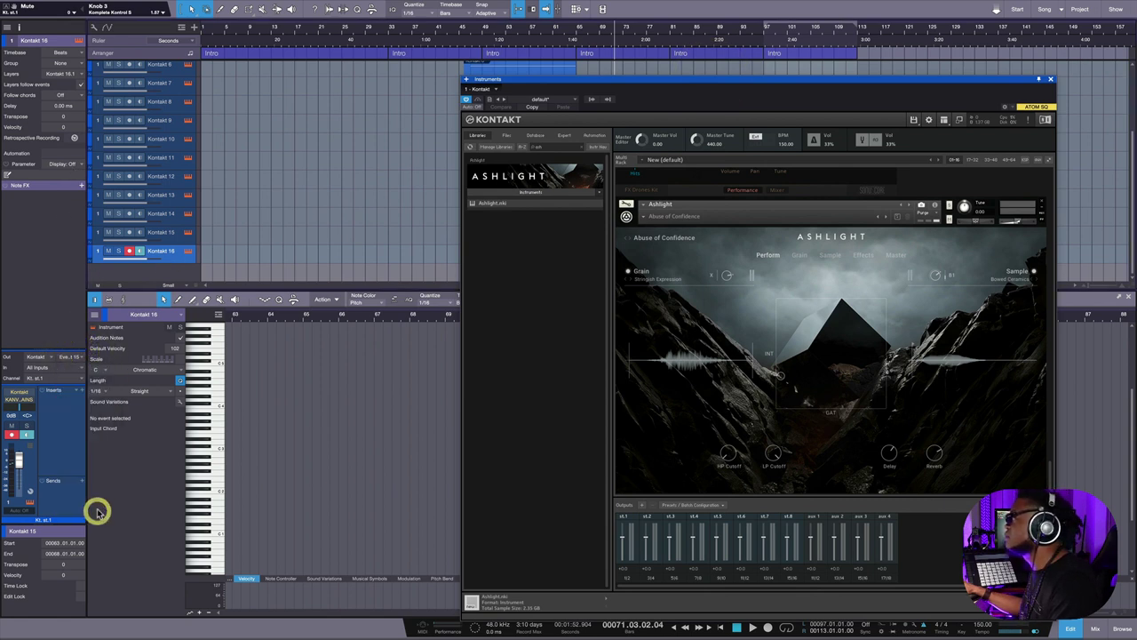
pyautogui.moveTo(629, 83); pyautogui.dragTo(535, 30)
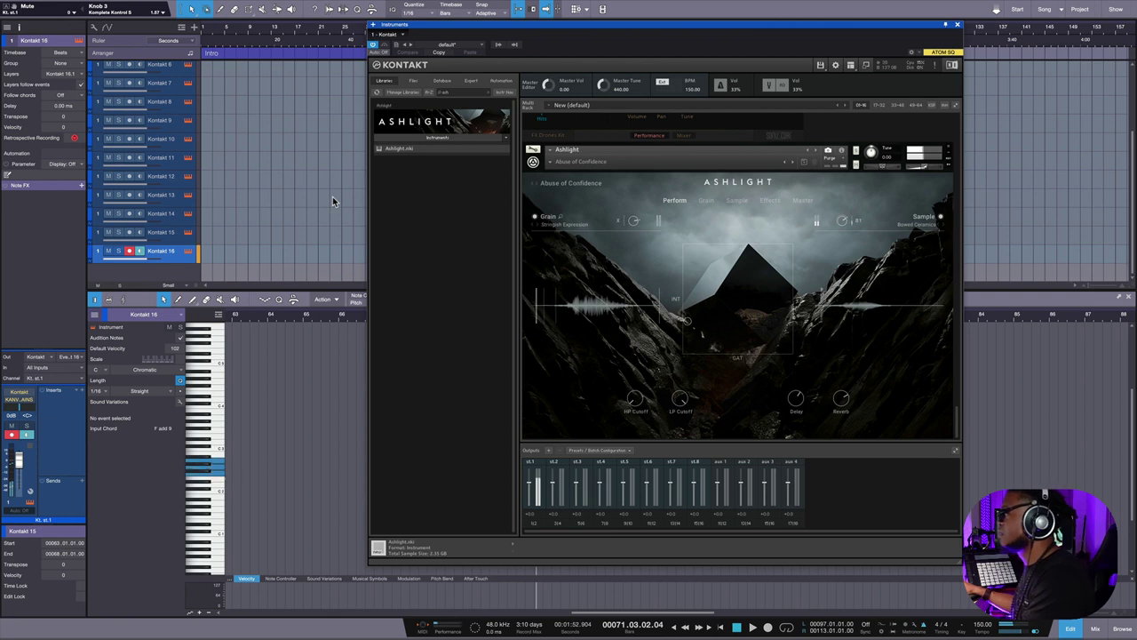
# Open the new Ashlight instrument's preset browser and compare the Abuse of Confidence and Case Of The Prodigy snapshots, ending on Case Of The Prodigy.
pyautogui.click(581, 185)
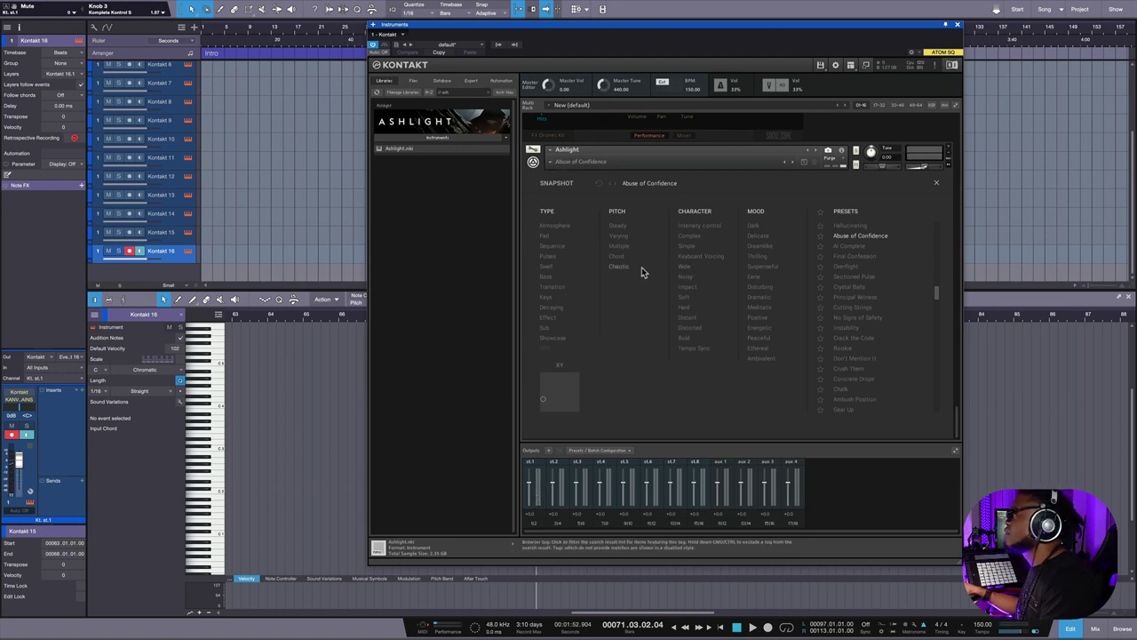
pyautogui.click(552, 165)
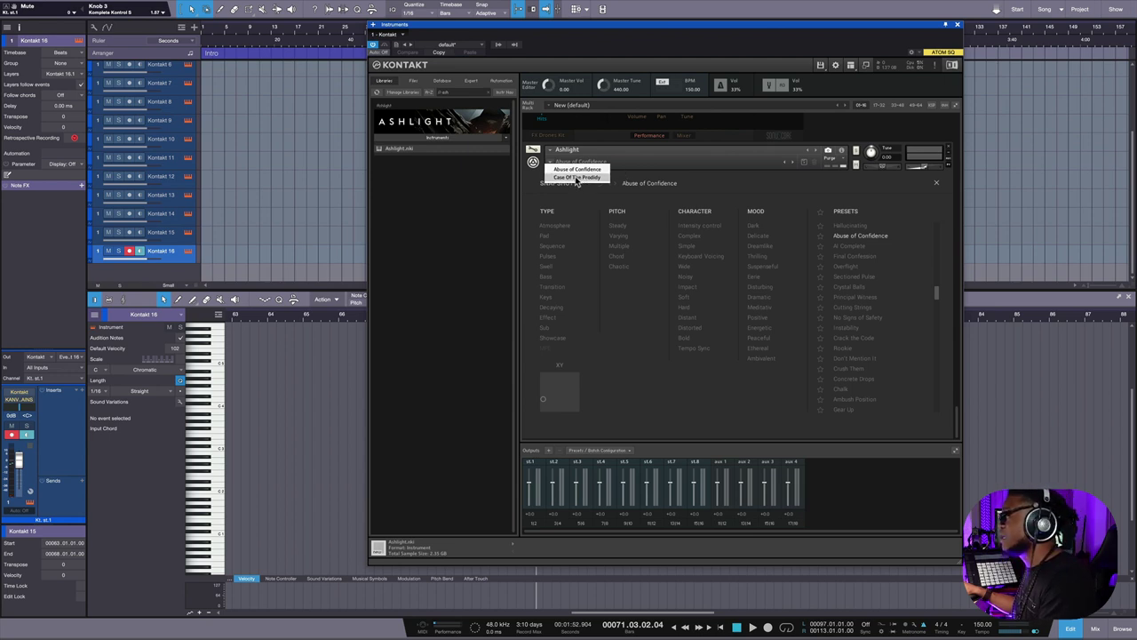
pyautogui.click(577, 177)
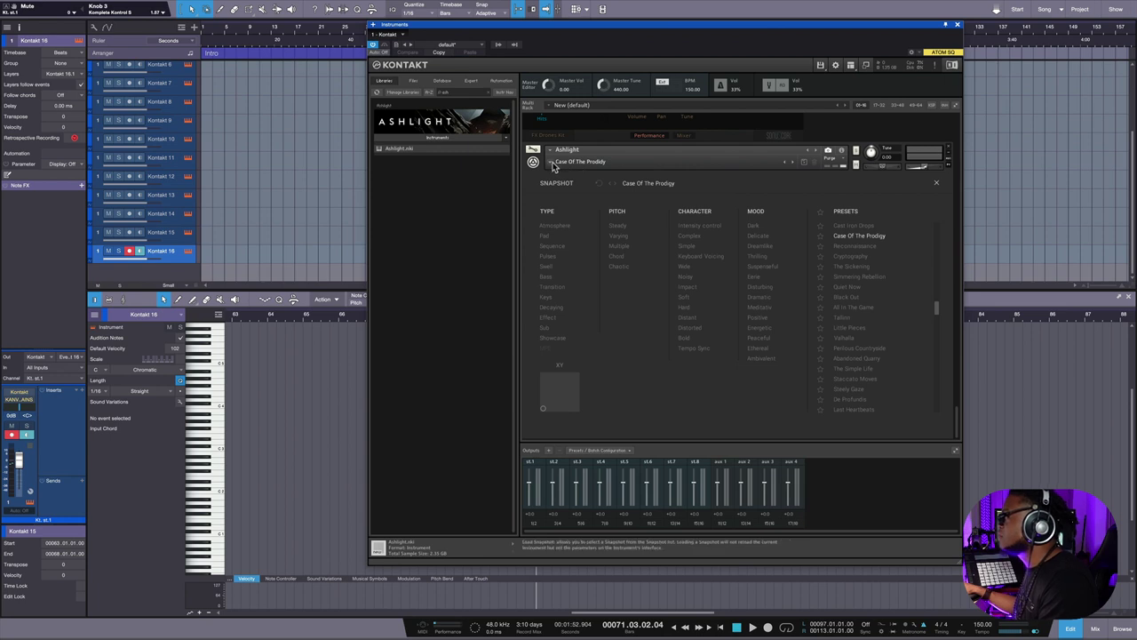
pyautogui.click(551, 165)
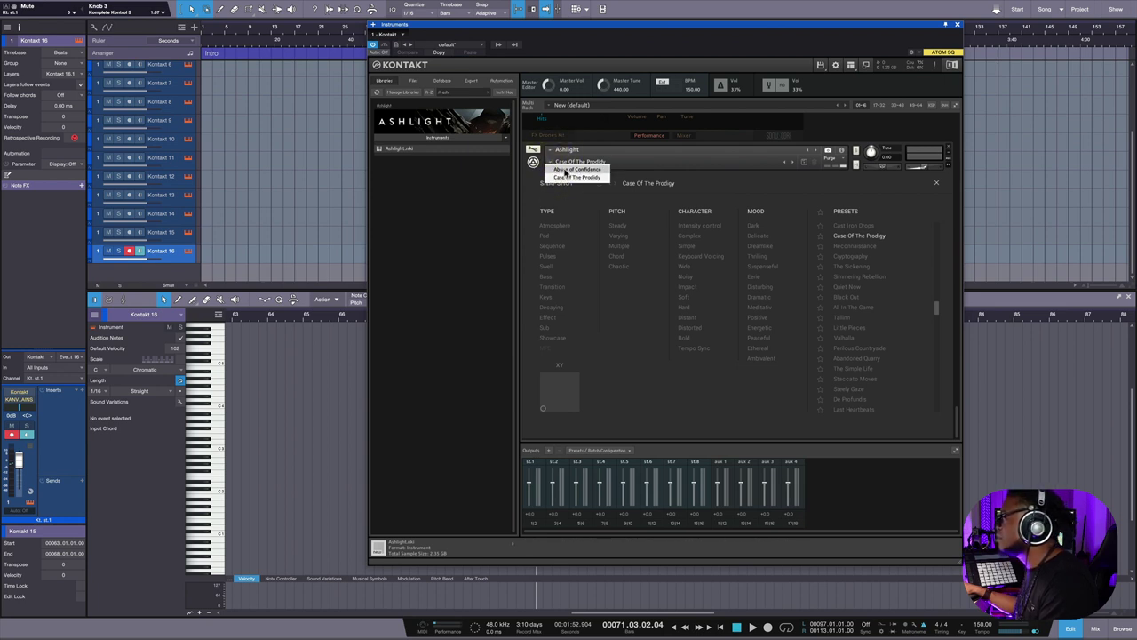
pyautogui.click(564, 168)
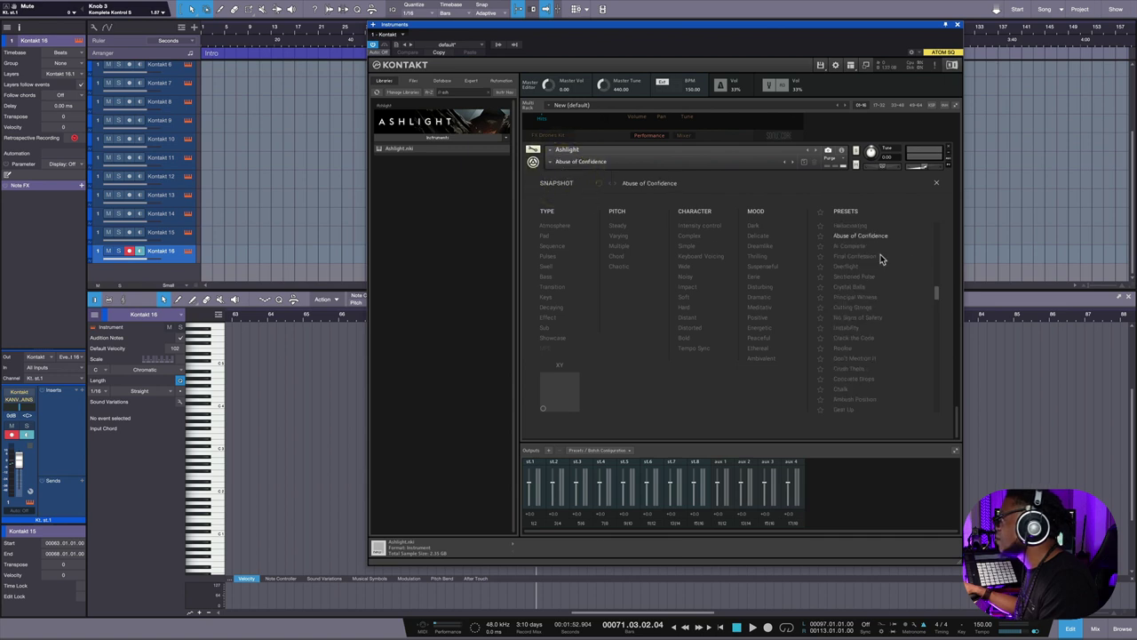
pyautogui.click(553, 165)
pyautogui.click(595, 191)
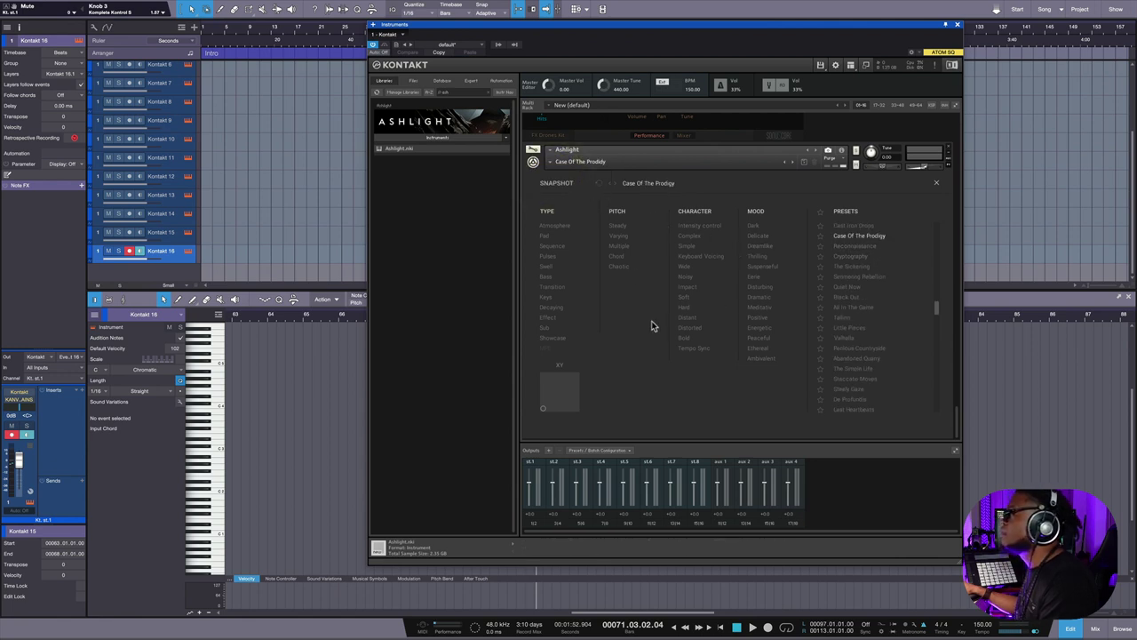
# Audition the Ashlight presets Cryptography, The Sickening and Quiet Now, and settle on Black Out.
pyautogui.click(858, 256)
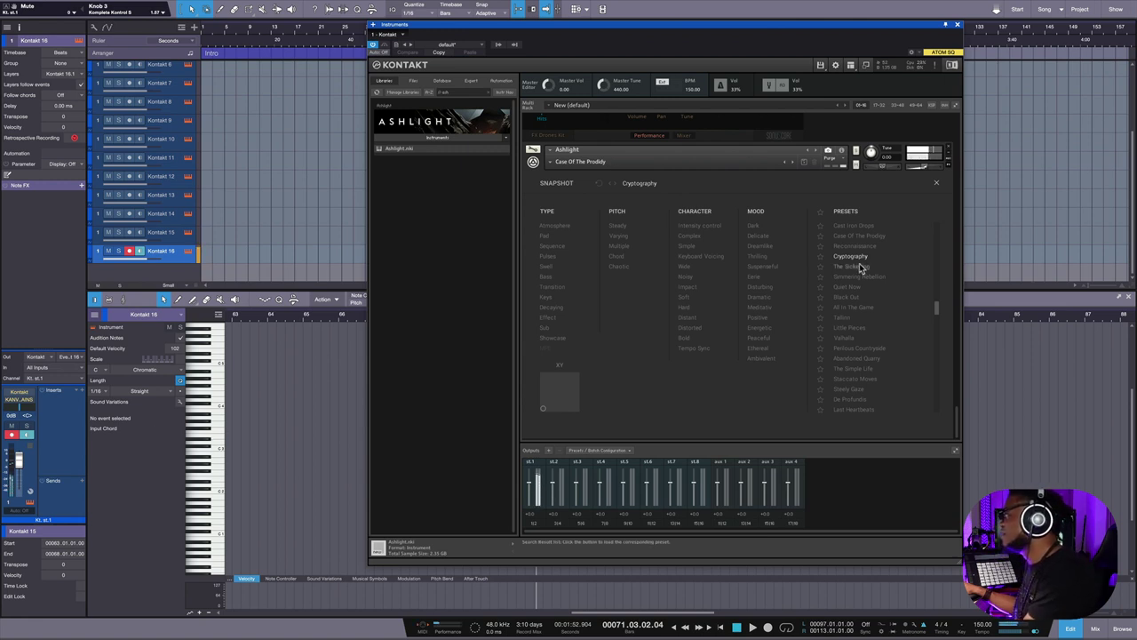
pyautogui.click(858, 266)
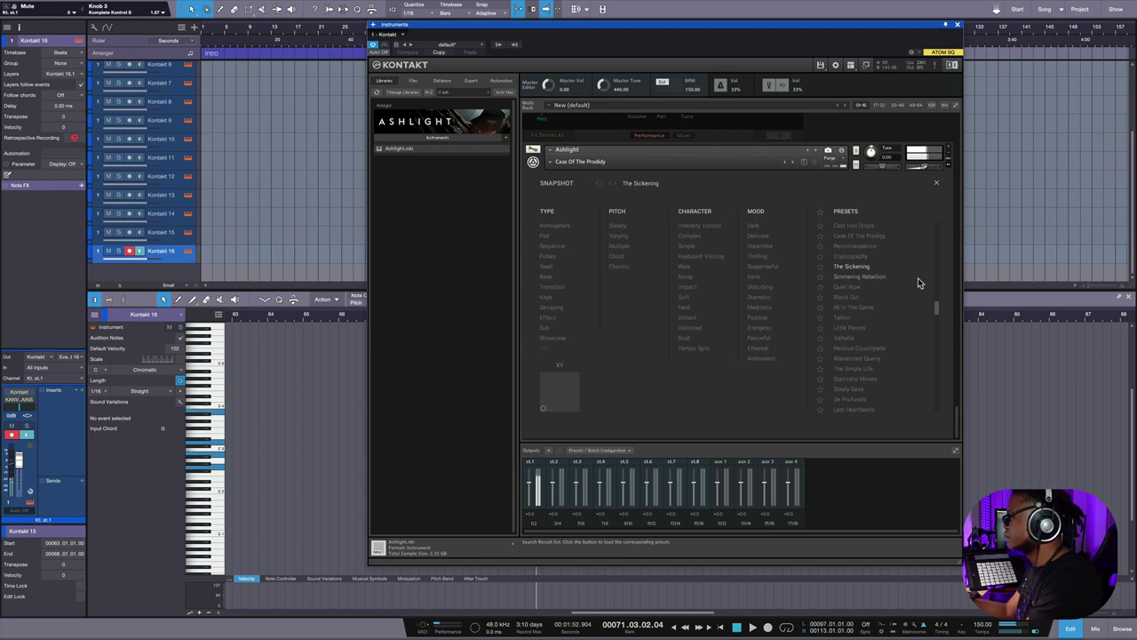
pyautogui.click(844, 287)
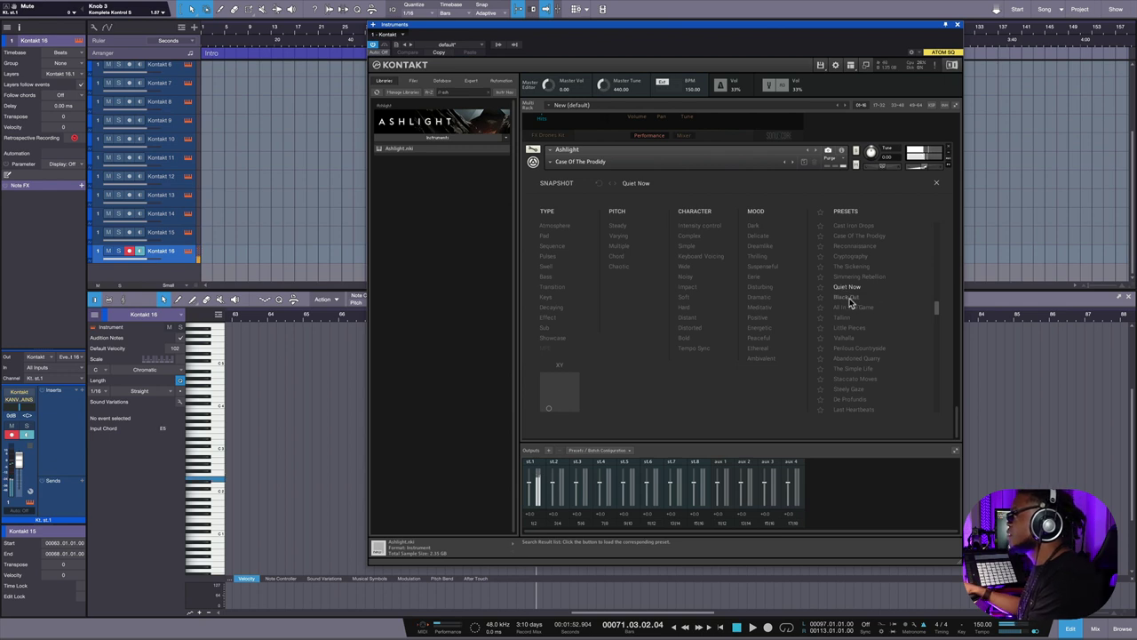
pyautogui.click(861, 296)
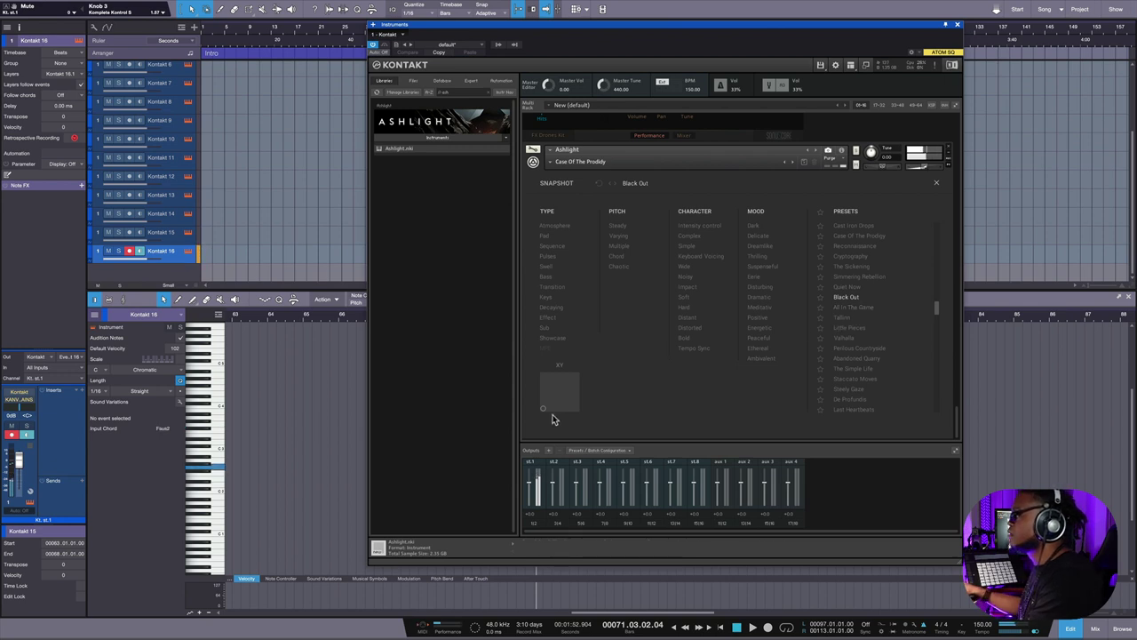
# Adjust the Black Out preset's XY pad, close the preset browser, and set the pad's control near the lower edge on the Perform page.
pyautogui.moveTo(544, 411)
pyautogui.mouseDown()
pyautogui.moveTo(553, 384)
pyautogui.moveTo(545, 401)
pyautogui.mouseUp()
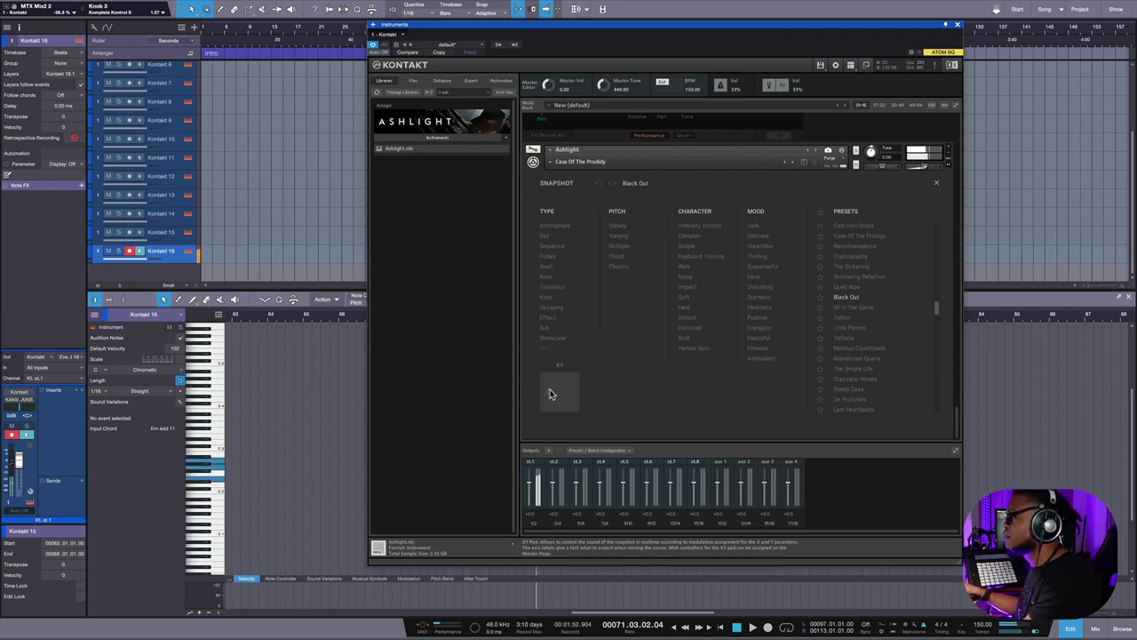
pyautogui.click(555, 384)
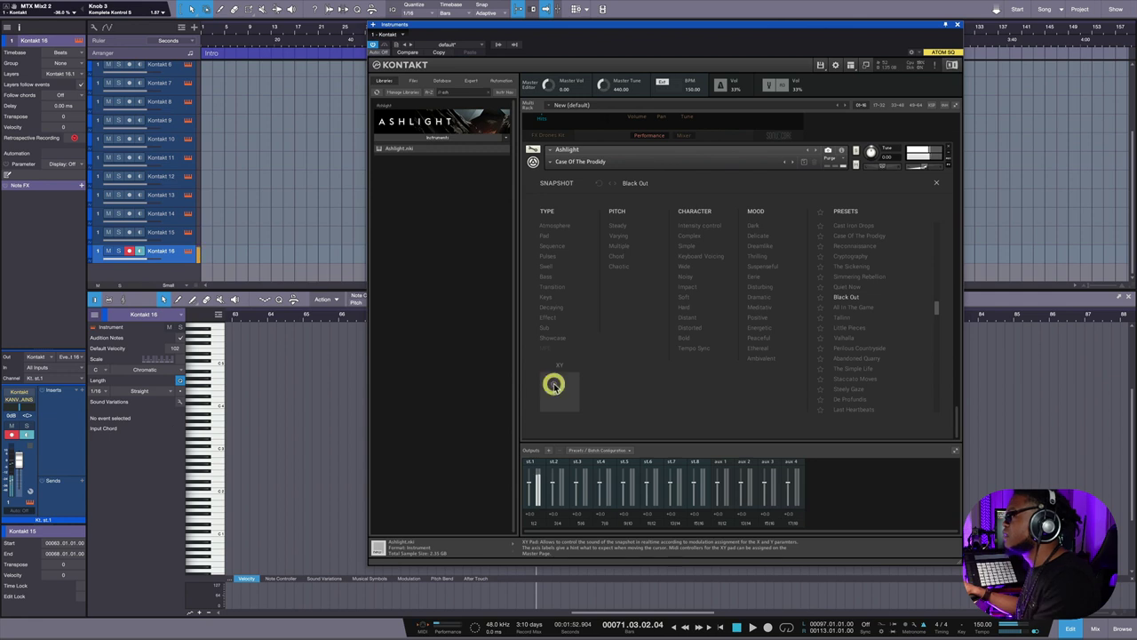
pyautogui.click(938, 185)
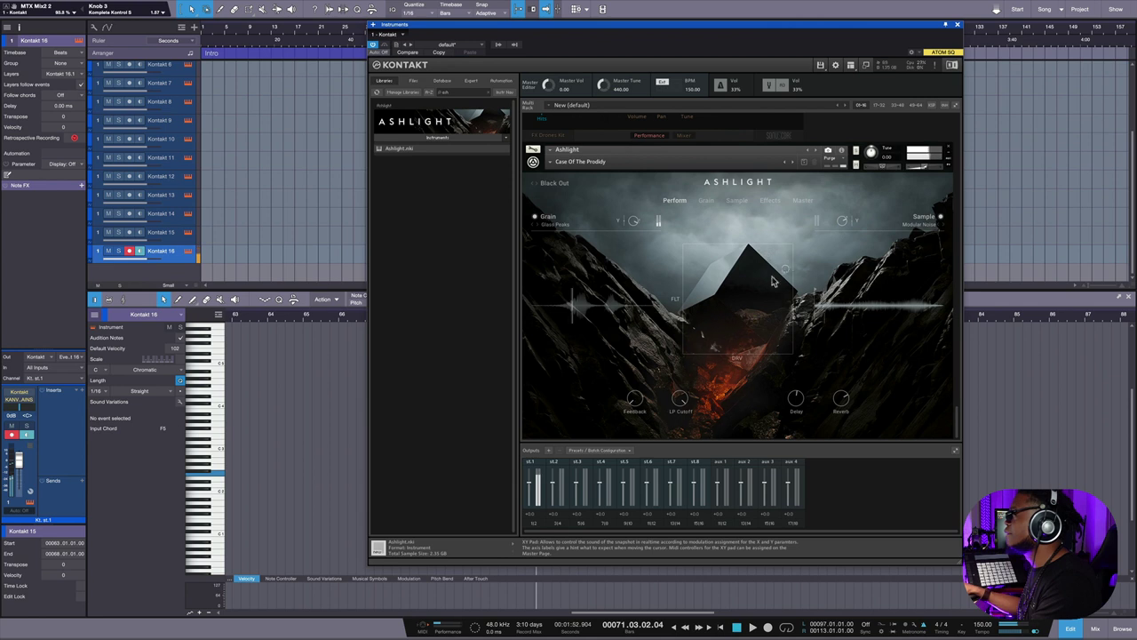
pyautogui.click(715, 325)
pyautogui.moveTo(716, 331)
pyautogui.mouseDown()
pyautogui.moveTo(721, 349)
pyautogui.moveTo(691, 345)
pyautogui.moveTo(685, 249)
pyautogui.moveTo(706, 329)
pyautogui.moveTo(750, 368)
pyautogui.moveTo(755, 350)
pyautogui.moveTo(714, 344)
pyautogui.mouseUp()
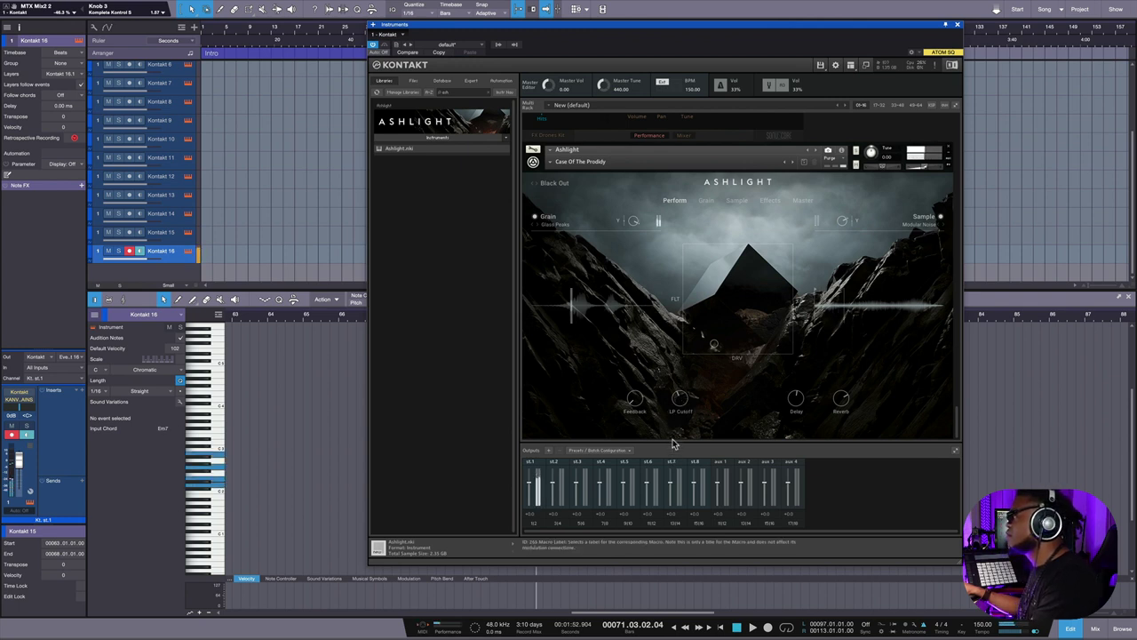
# Adjust the LP Cutoff, Delay and Reverb macros of Black Out and reposition the XY pad control near the pad's lower edge.
pyautogui.click(674, 439)
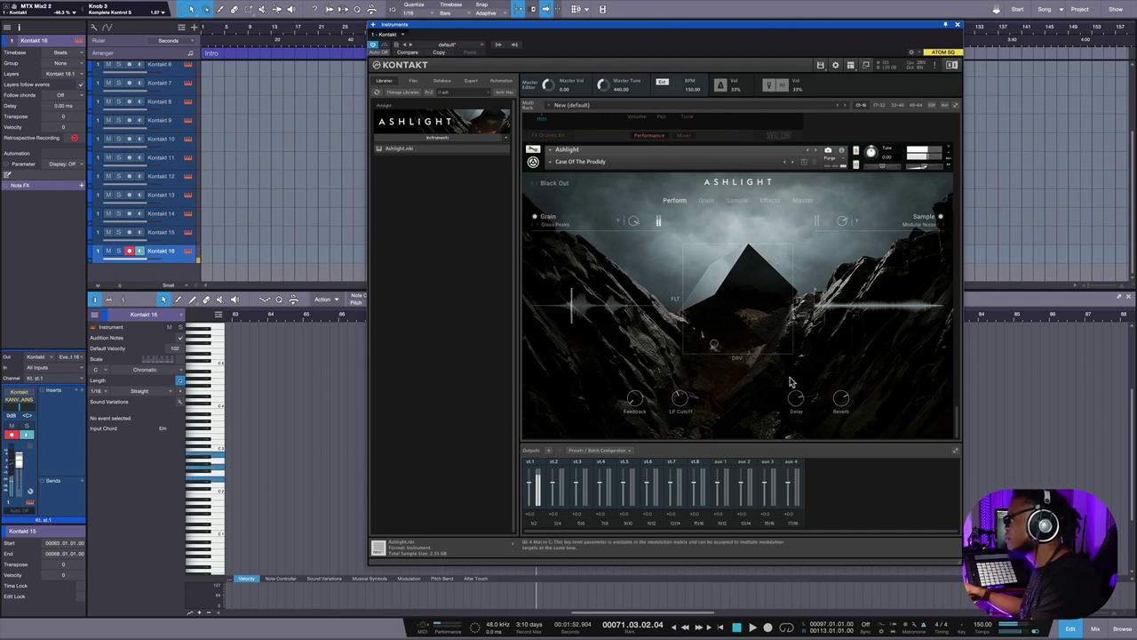
pyautogui.click(795, 410)
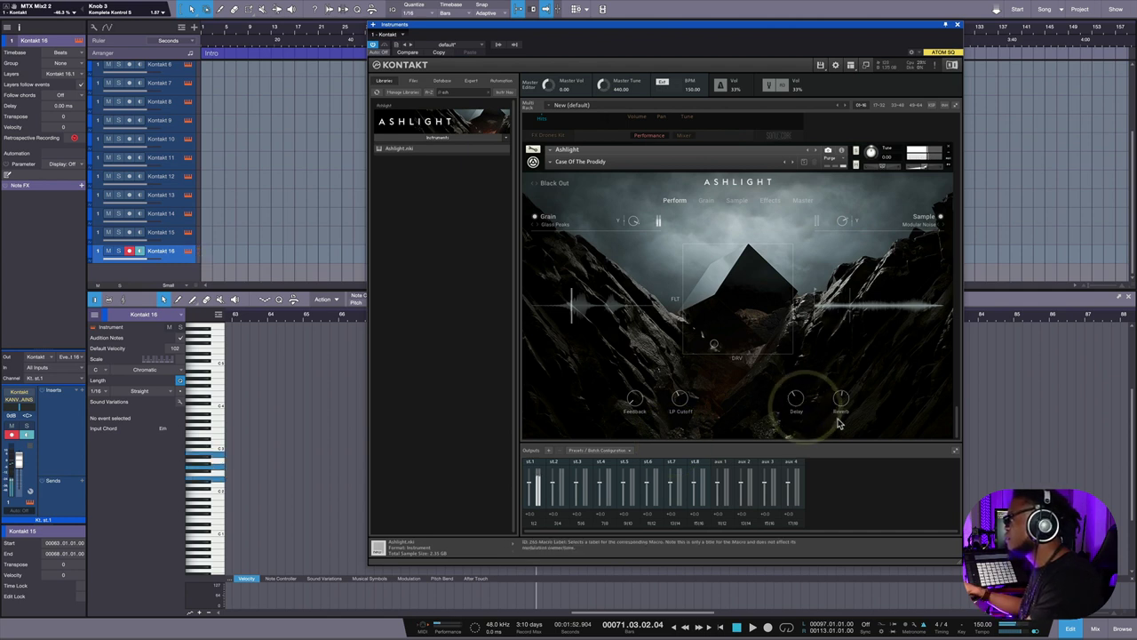
pyautogui.click(836, 434)
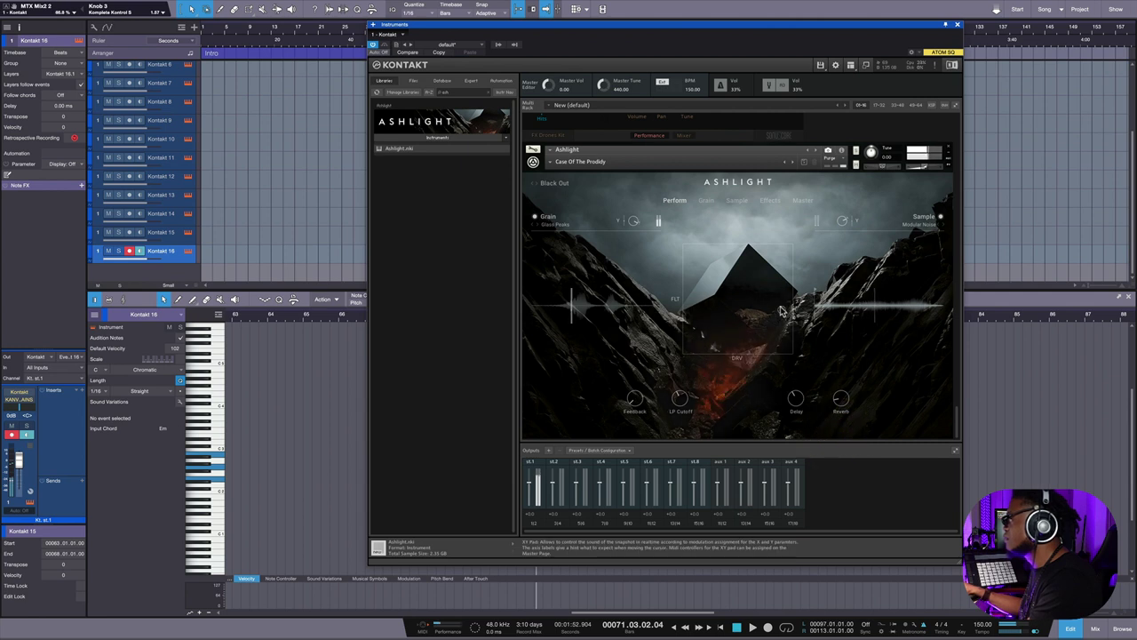
pyautogui.click(724, 343)
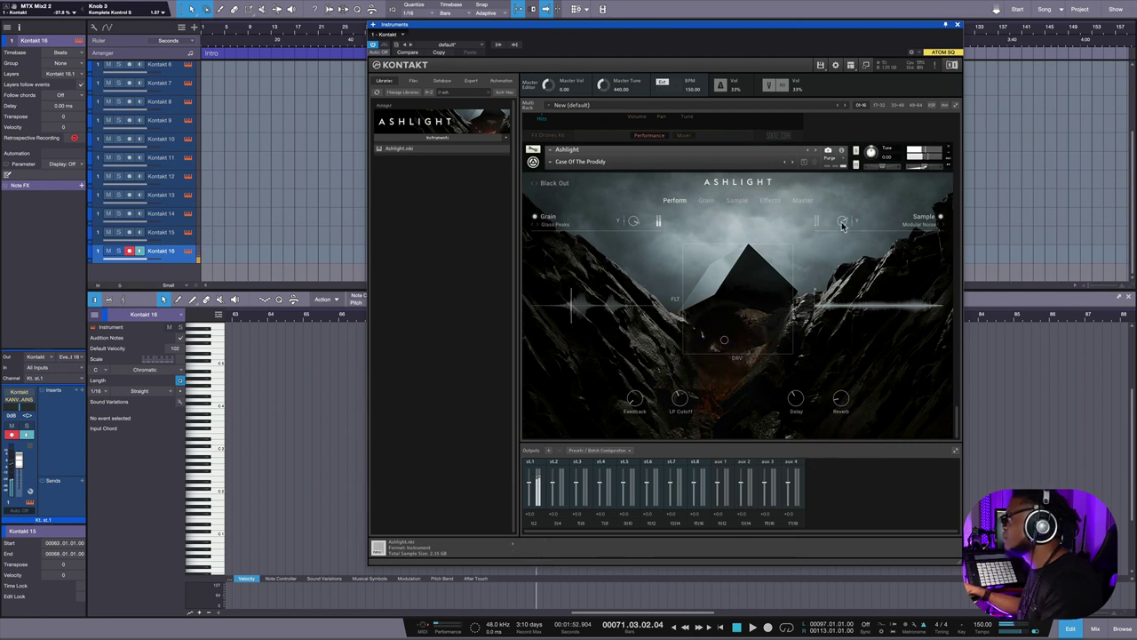
# Rebalance the volumes of the Sample and Grain layers on the Perform page while auditioning the sound.
pyautogui.moveTo(838, 242); pyautogui.dragTo(836, 341)
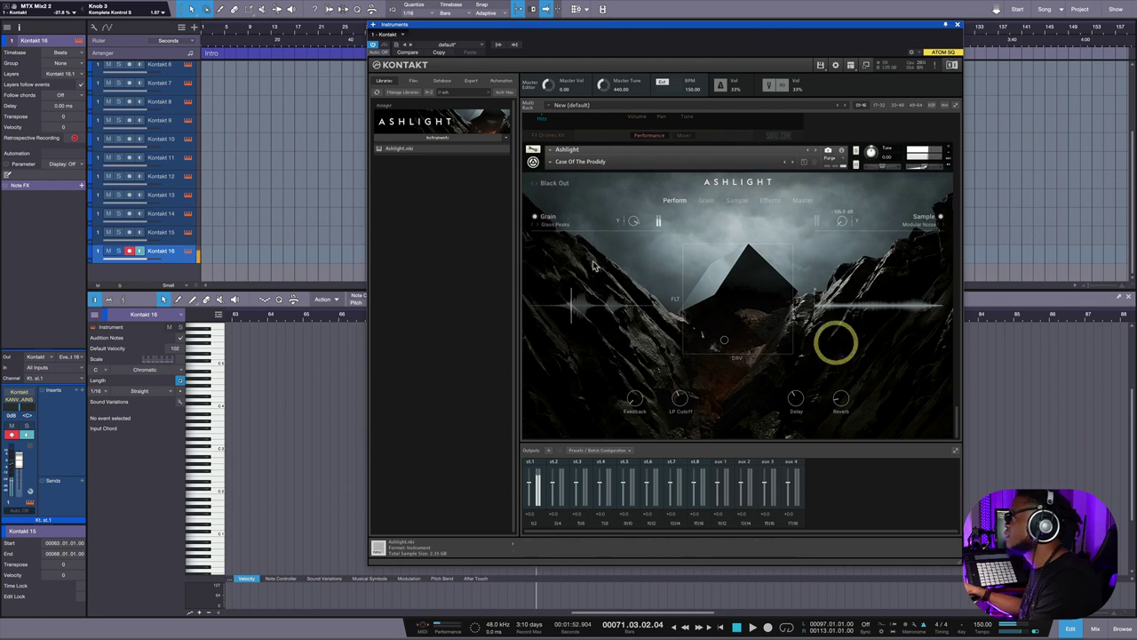
pyautogui.moveTo(627, 241); pyautogui.dragTo(621, 318)
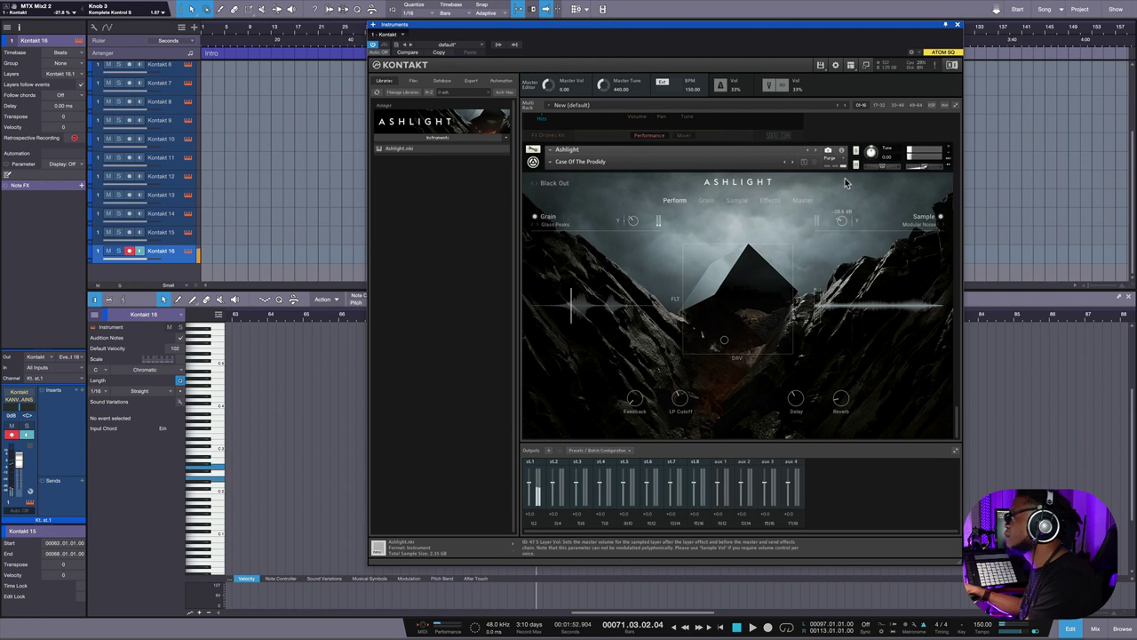
pyautogui.click(852, 84)
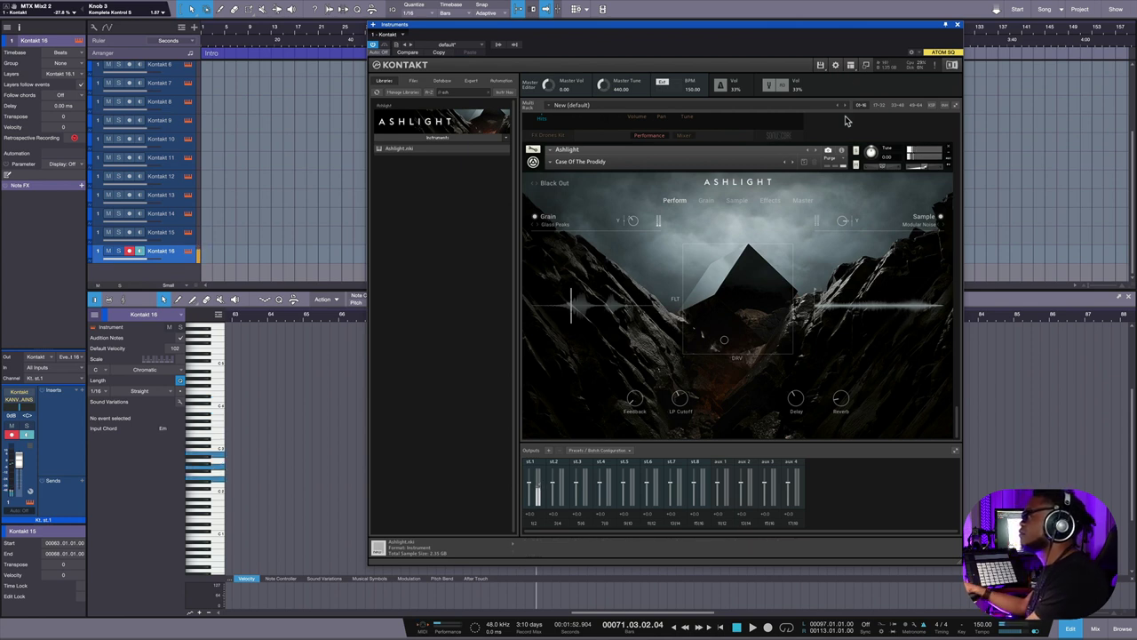
pyautogui.click(843, 213)
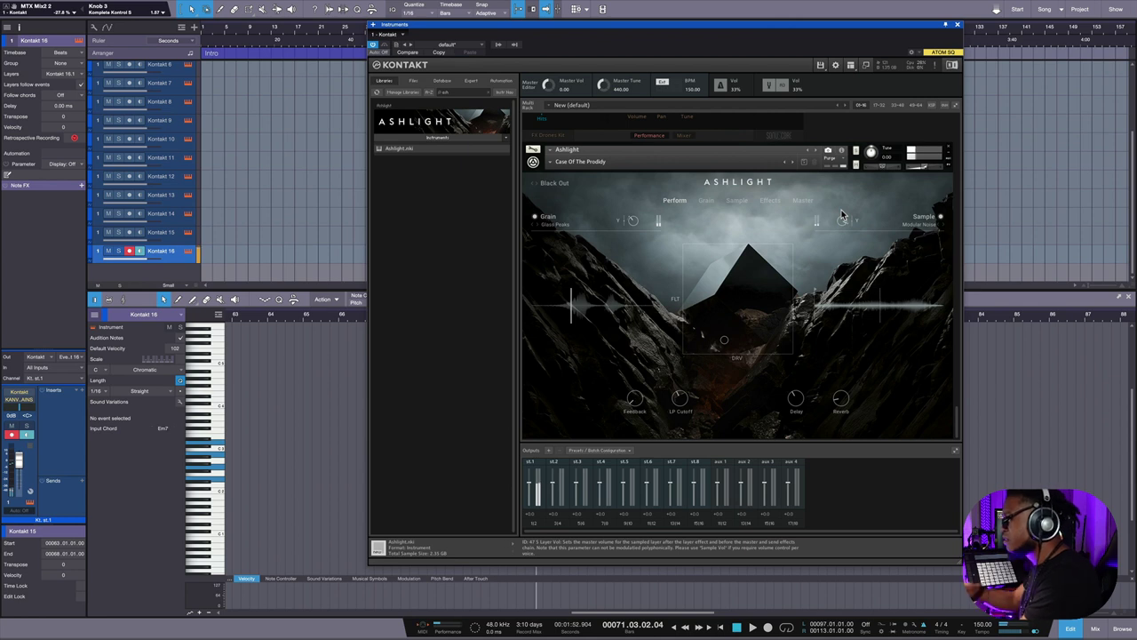
pyautogui.click(637, 188)
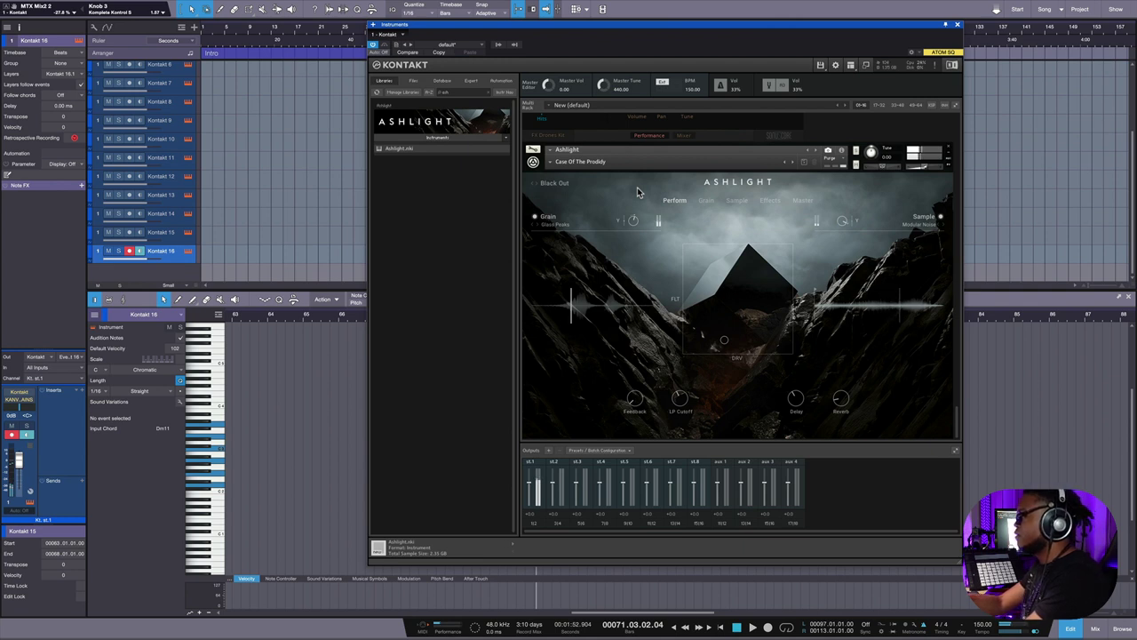
# On the Grain page, adjust the LP Cutoff and Feedback macros and move the XY pad control up and to the right.
pyautogui.click(706, 202)
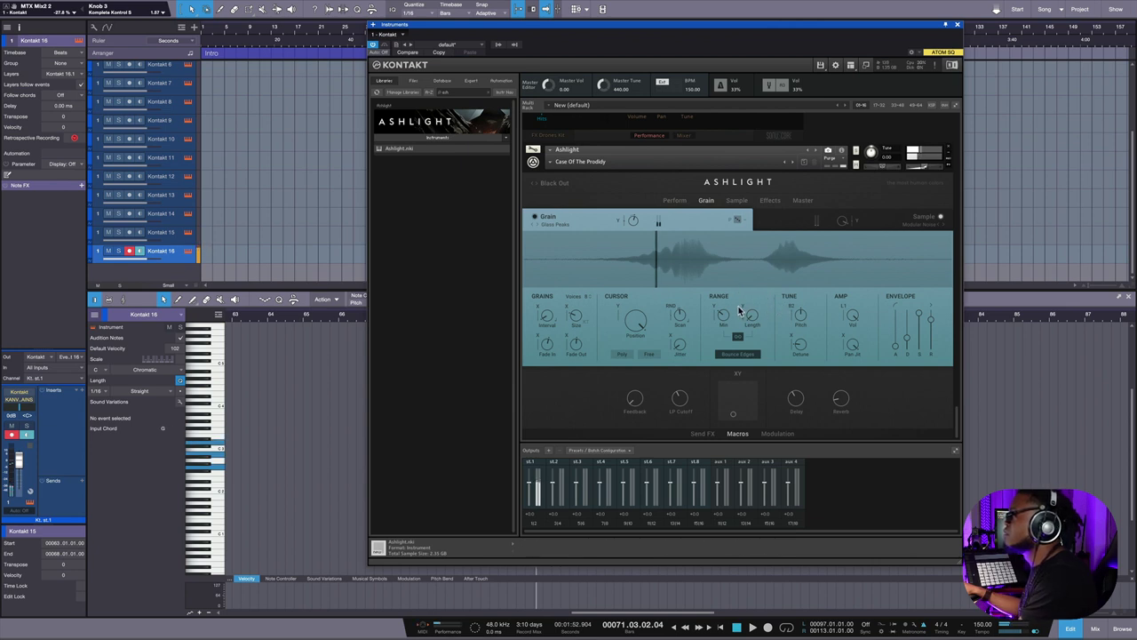
pyautogui.click(679, 392)
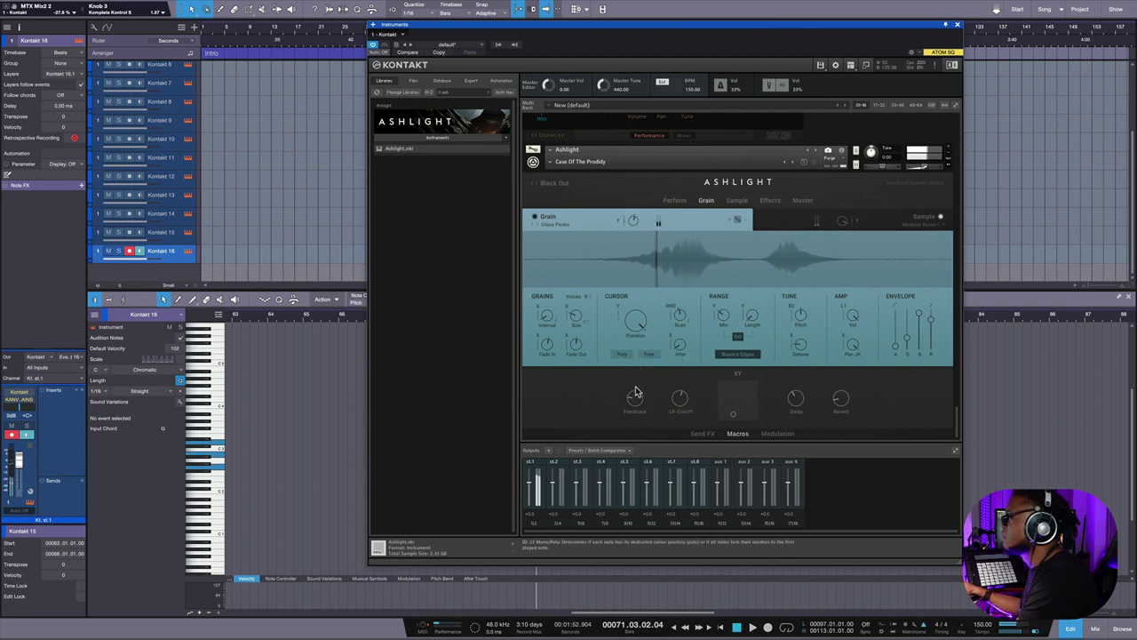
pyautogui.click(635, 392)
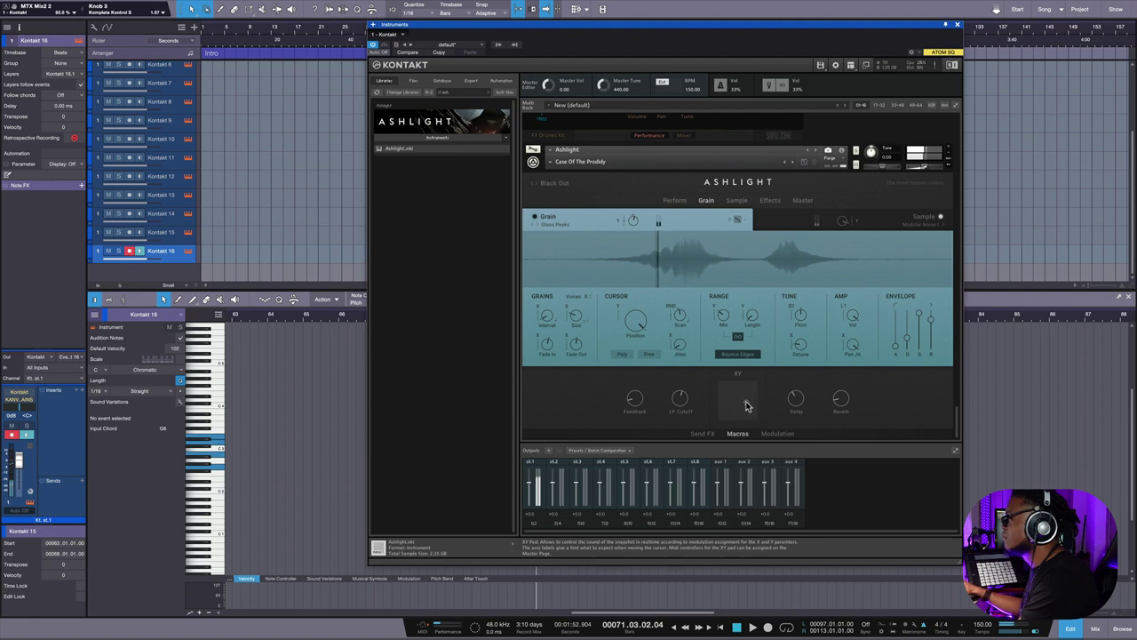
pyautogui.click(744, 377)
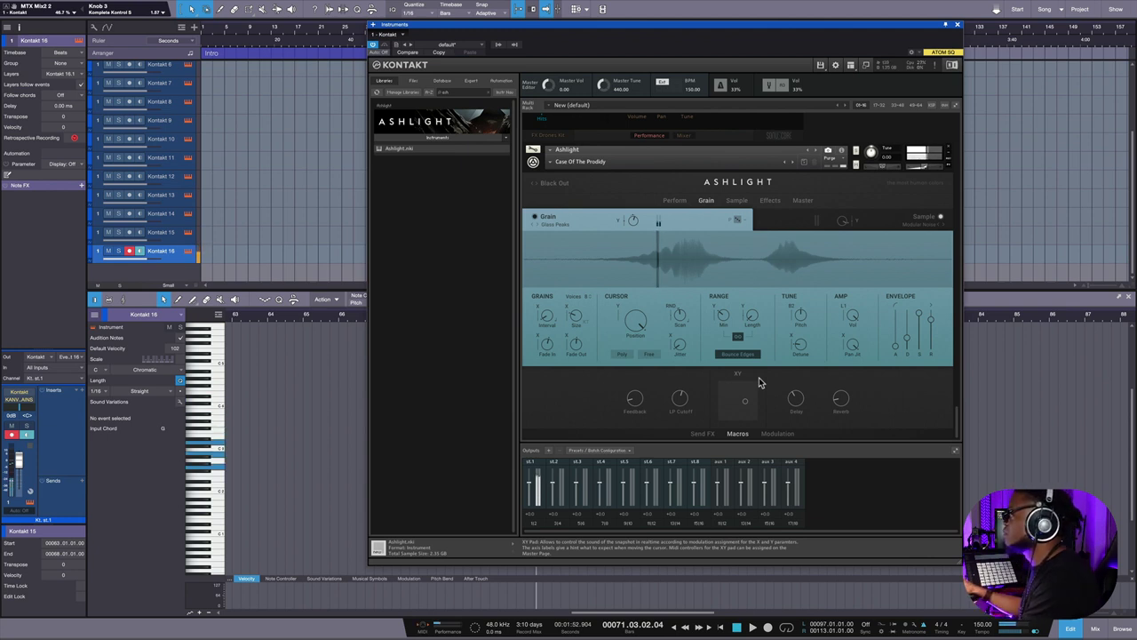
# Randomize the Grain layer's parameters several times, auditioning the variations.
pyautogui.click(738, 221)
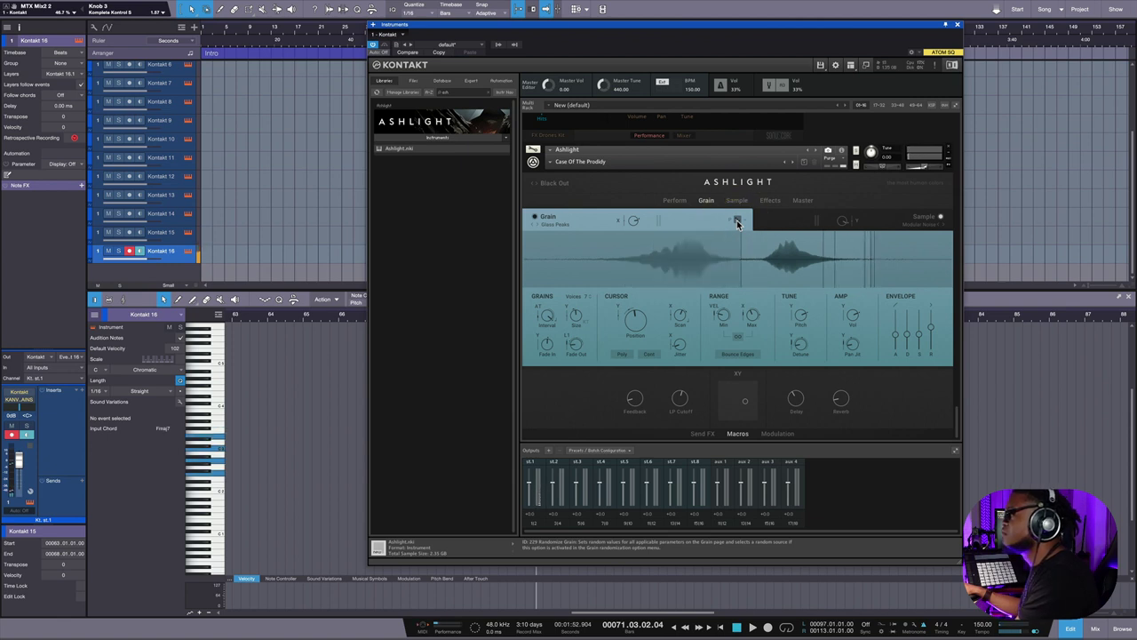
pyautogui.click(737, 222)
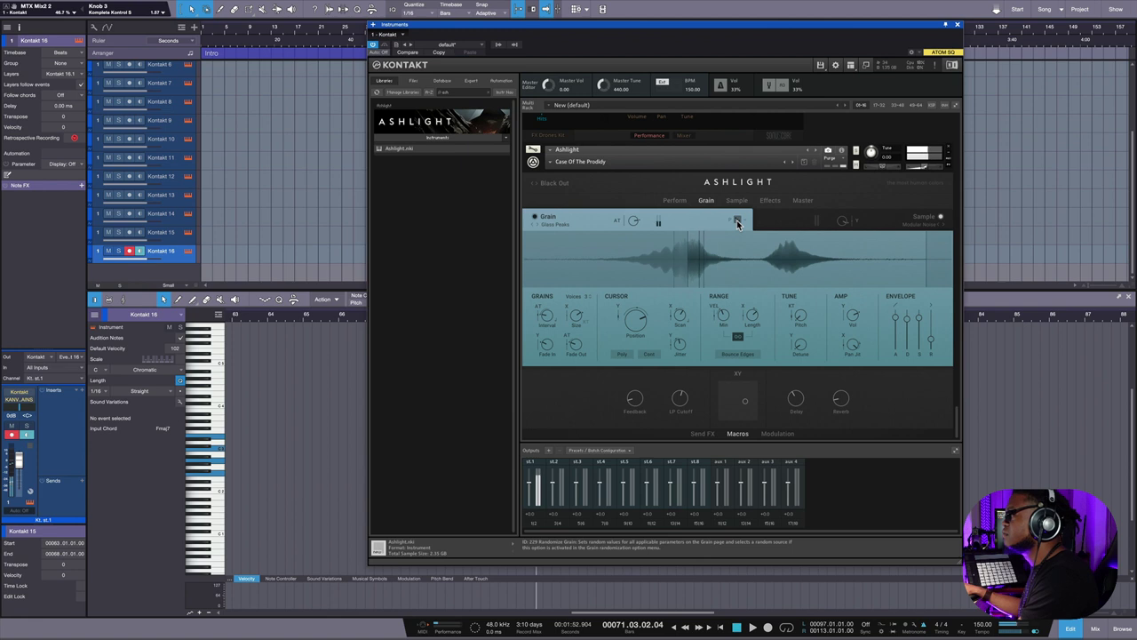
pyautogui.click(738, 221)
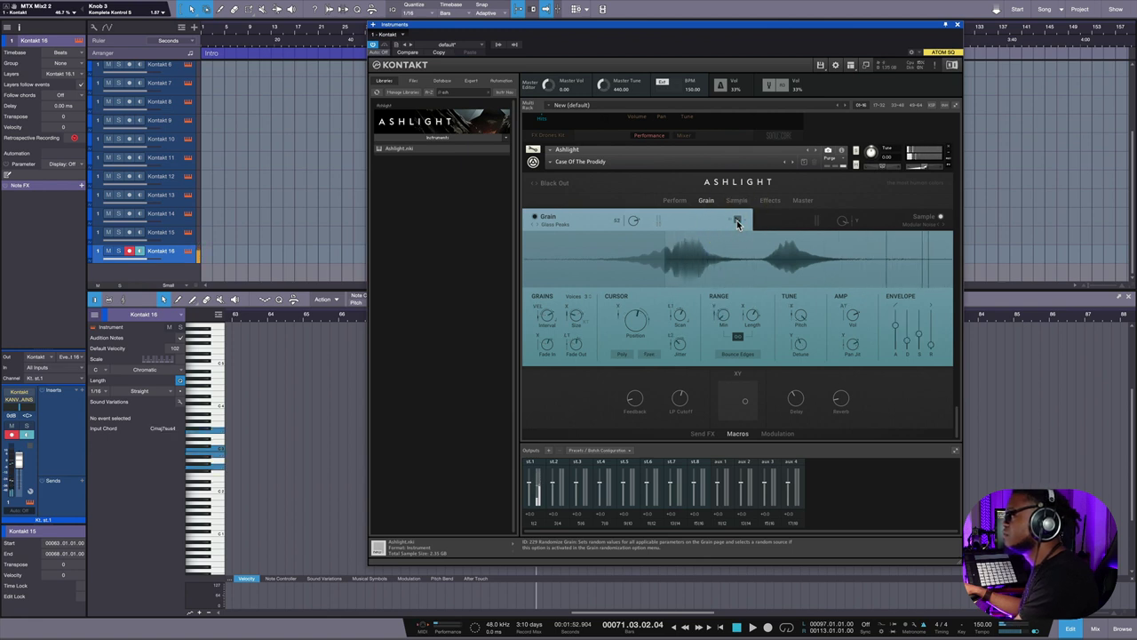
pyautogui.click(737, 220)
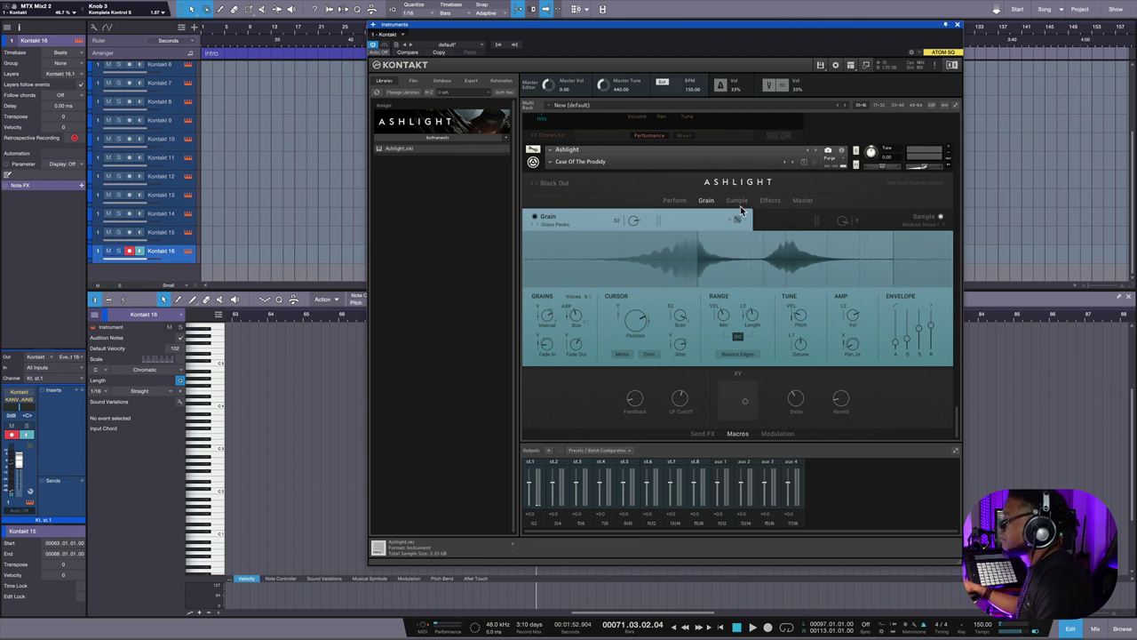
pyautogui.click(740, 218)
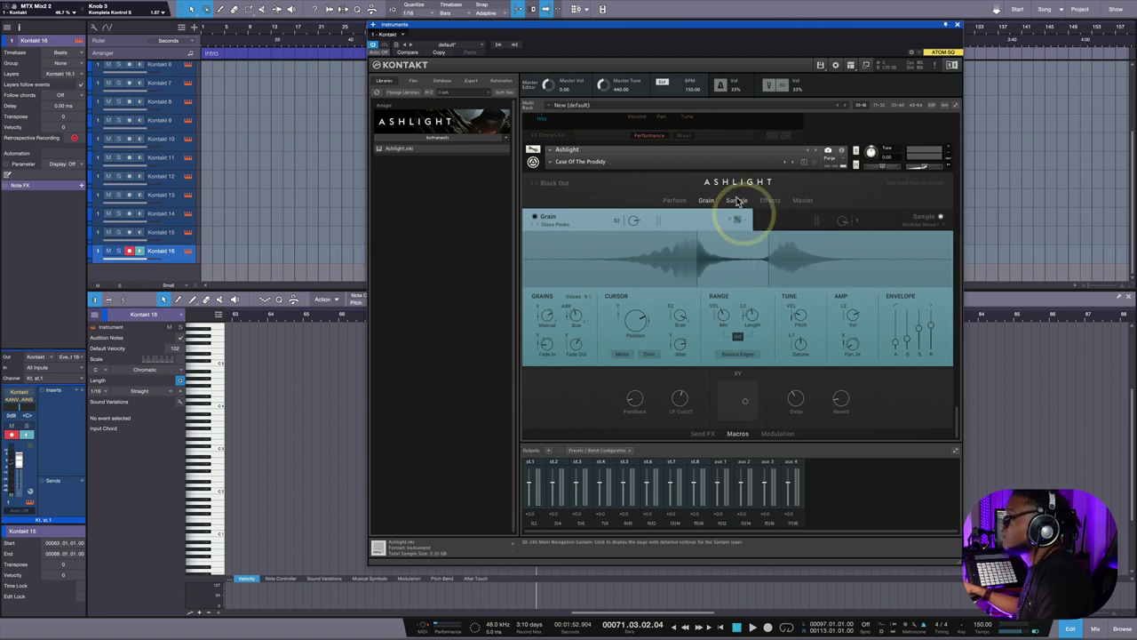
# Look over Ashlight's Sample and Effects pages, returning to the Sample page.
pyautogui.click(738, 200)
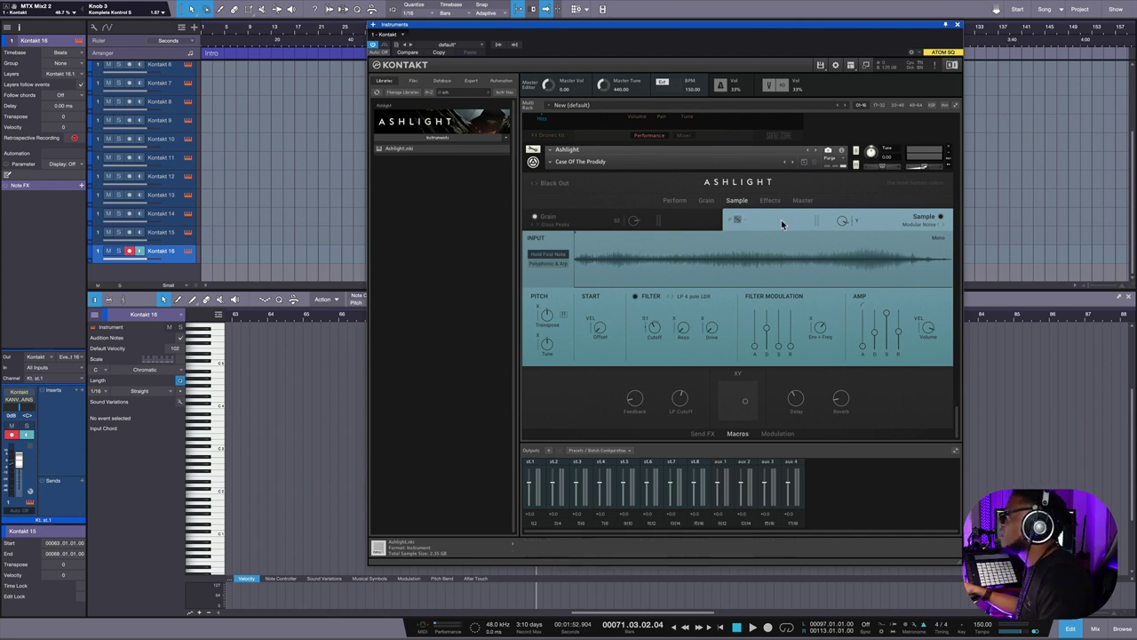
pyautogui.click(771, 200)
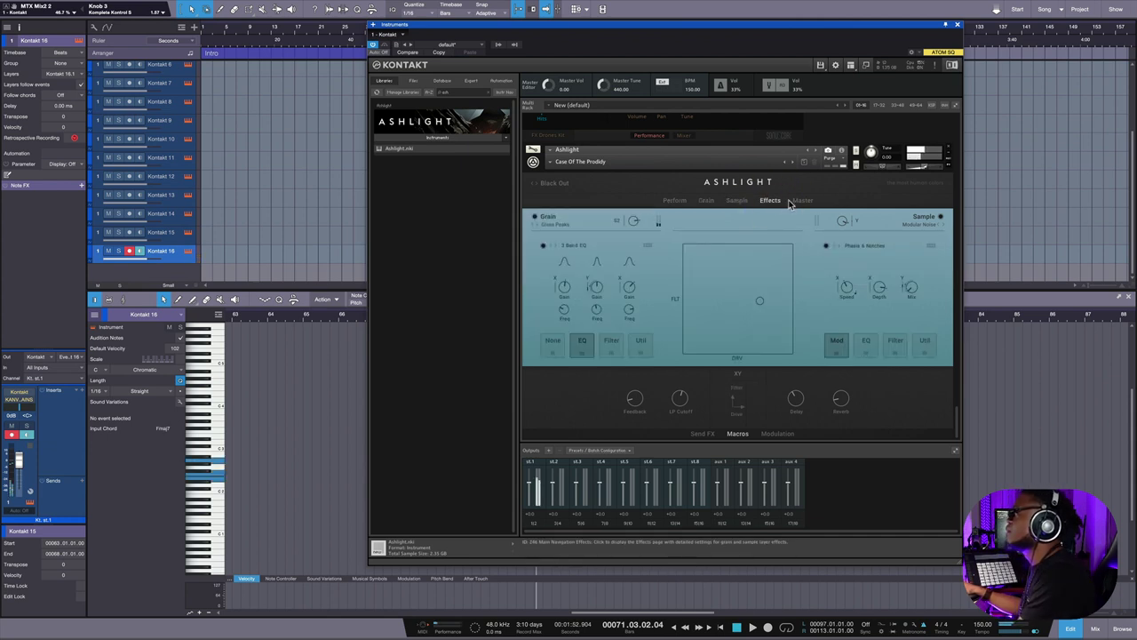
pyautogui.click(738, 202)
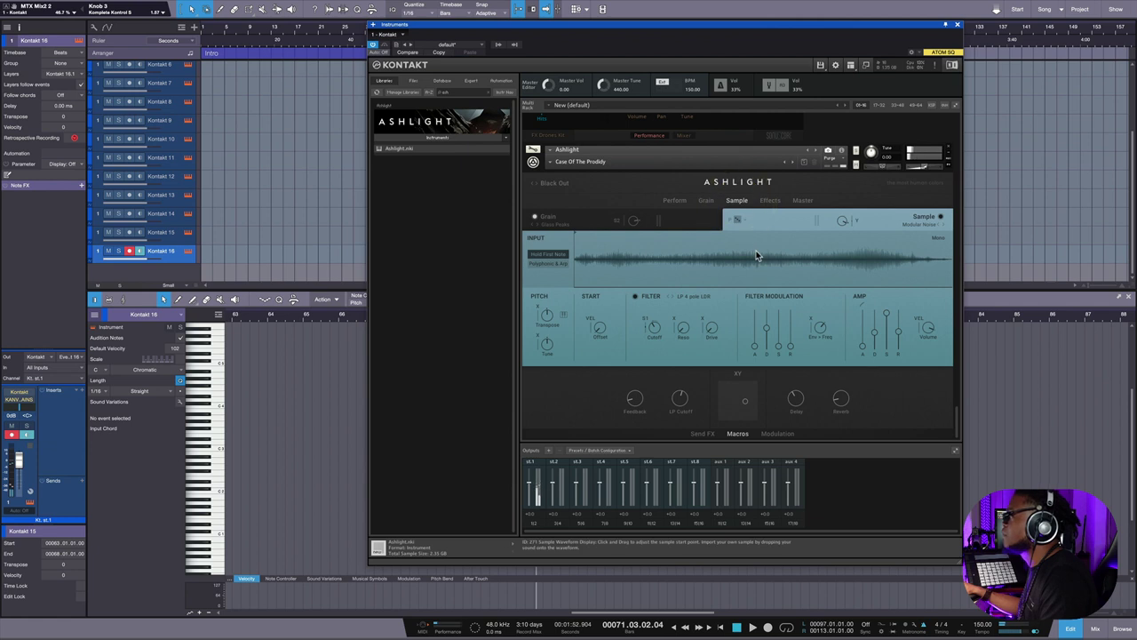
# Add a 3 Band EQ to the empty Master FX slot, raising the high band's gain and lowering the mid and low bands.
pyautogui.click(802, 200)
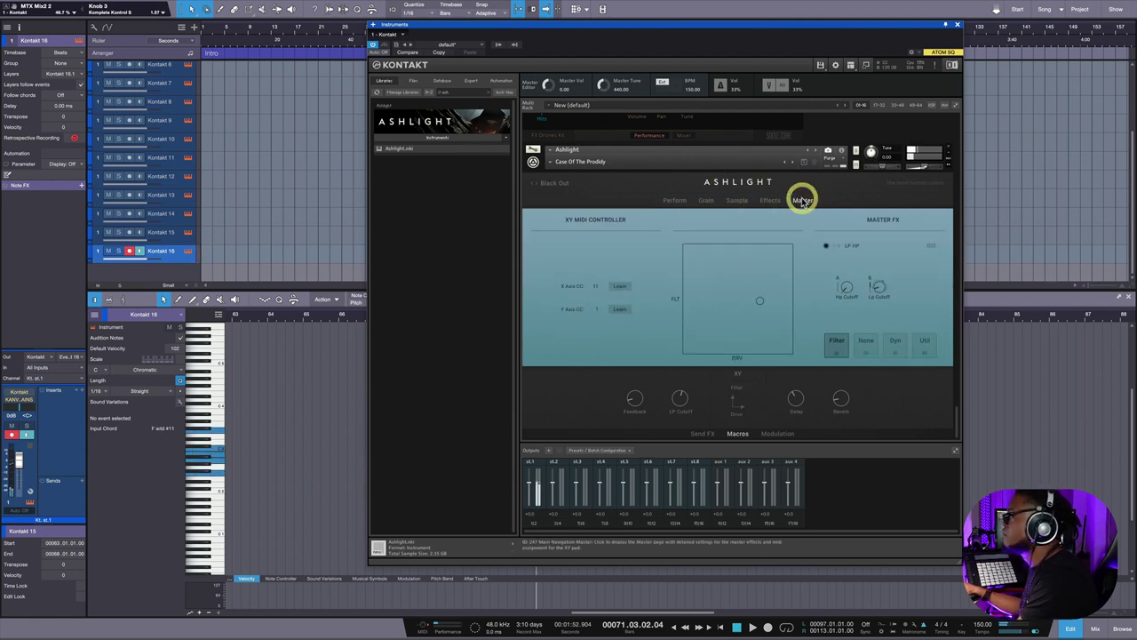
pyautogui.click(866, 344)
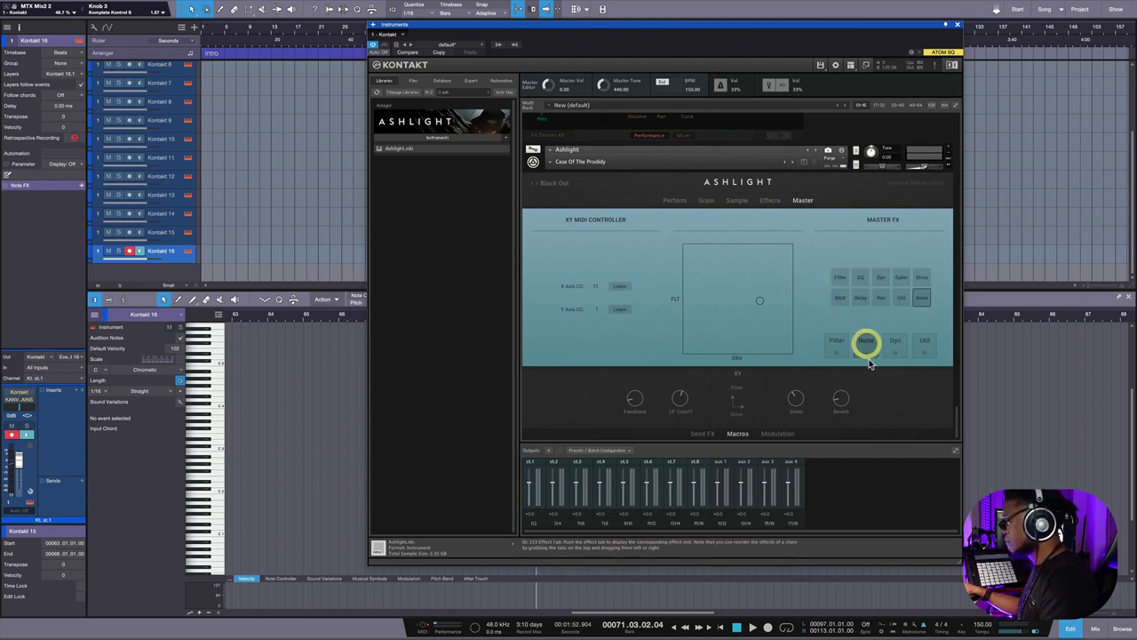
pyautogui.click(861, 278)
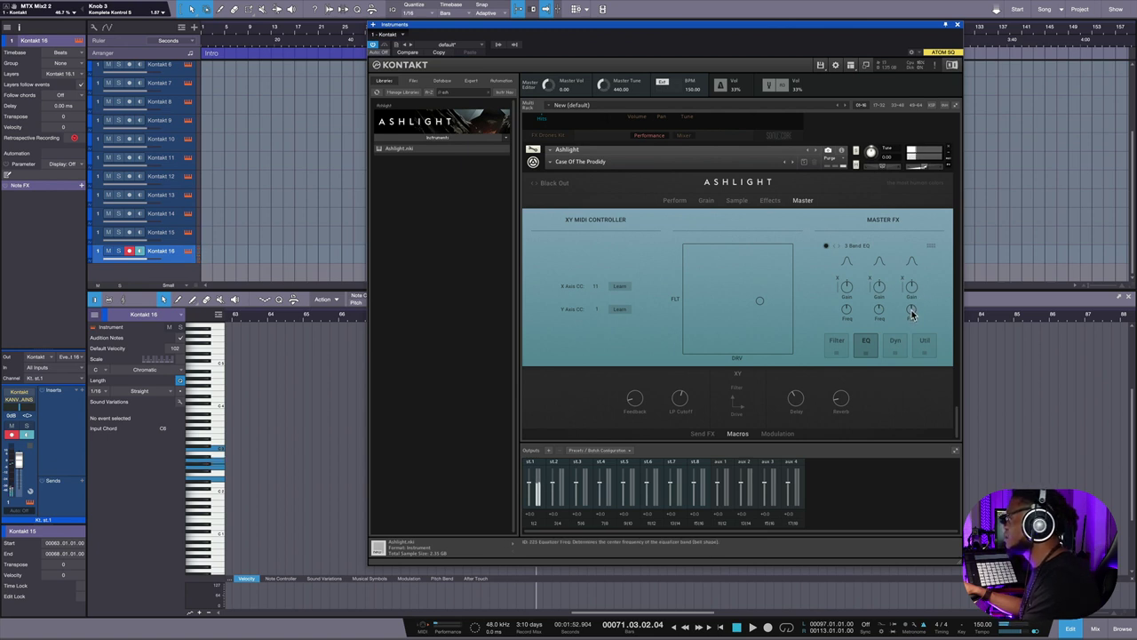
pyautogui.click(908, 247)
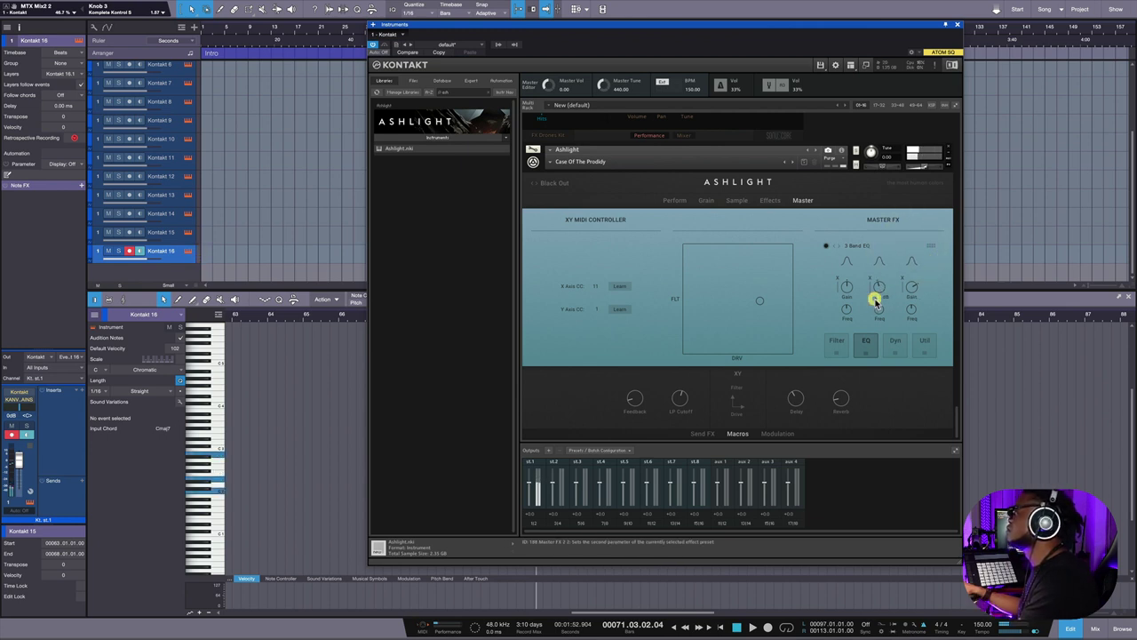
pyautogui.moveTo(876, 317)
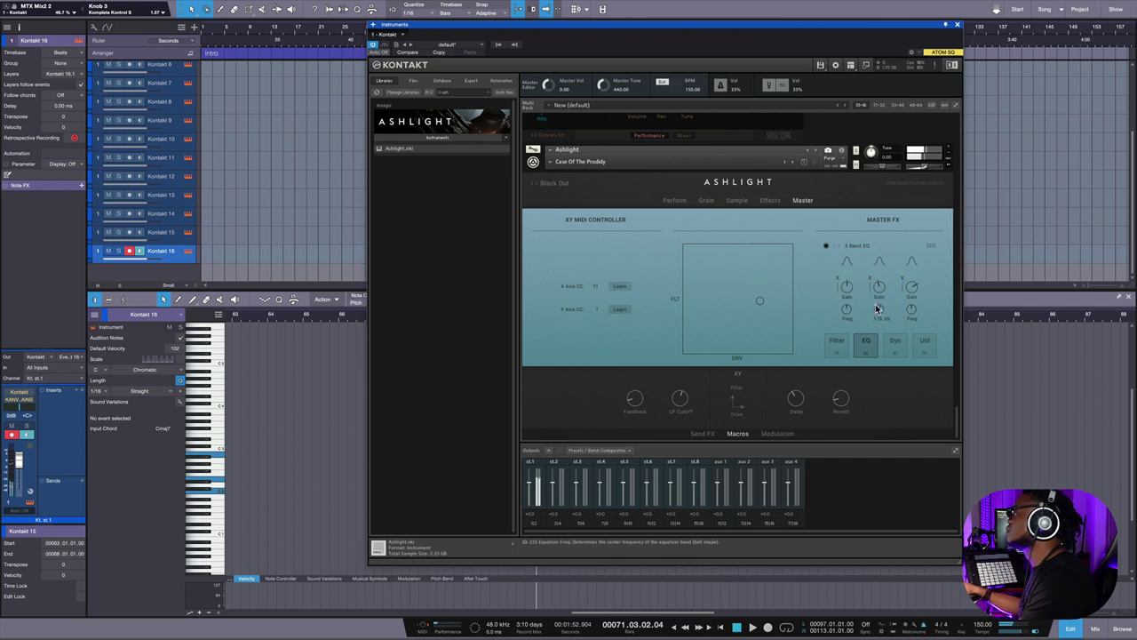
pyautogui.click(877, 307)
pyautogui.click(876, 307)
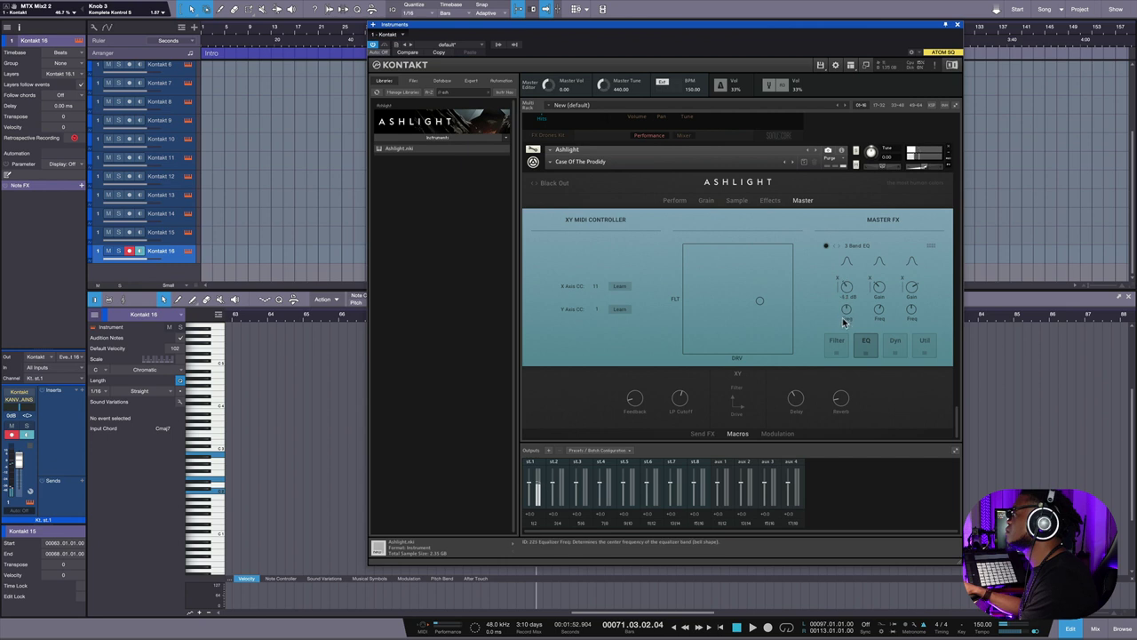
pyautogui.click(840, 334)
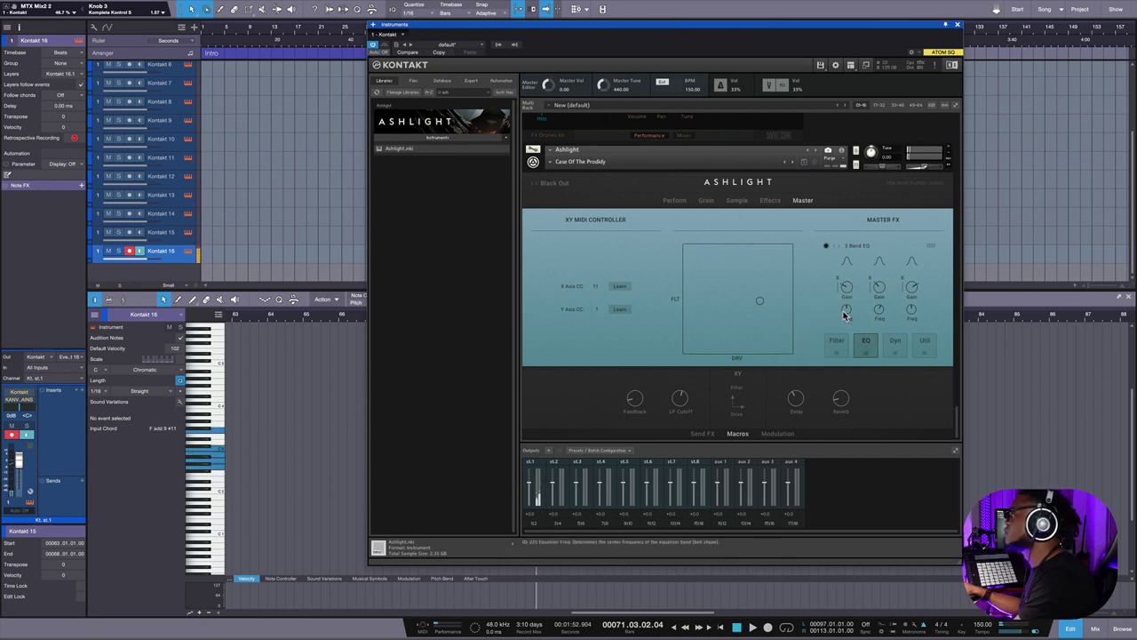
# Raise the Compress amount of the GT Bright Parallel effect in the Master FX chain's Dyn slot.
pyautogui.click(899, 342)
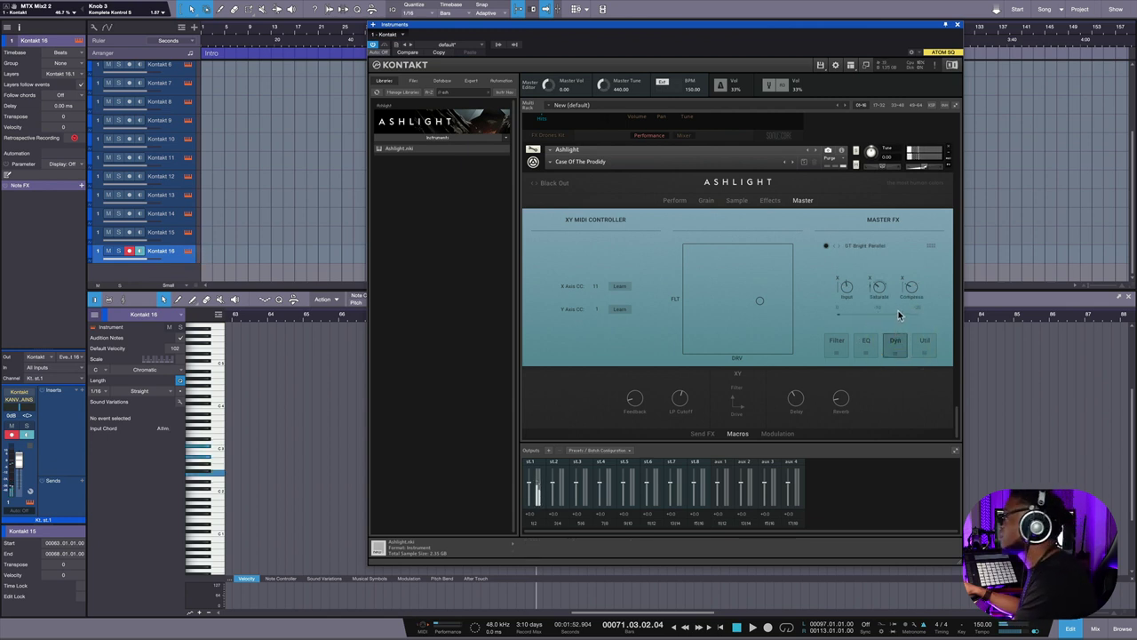
pyautogui.click(913, 248)
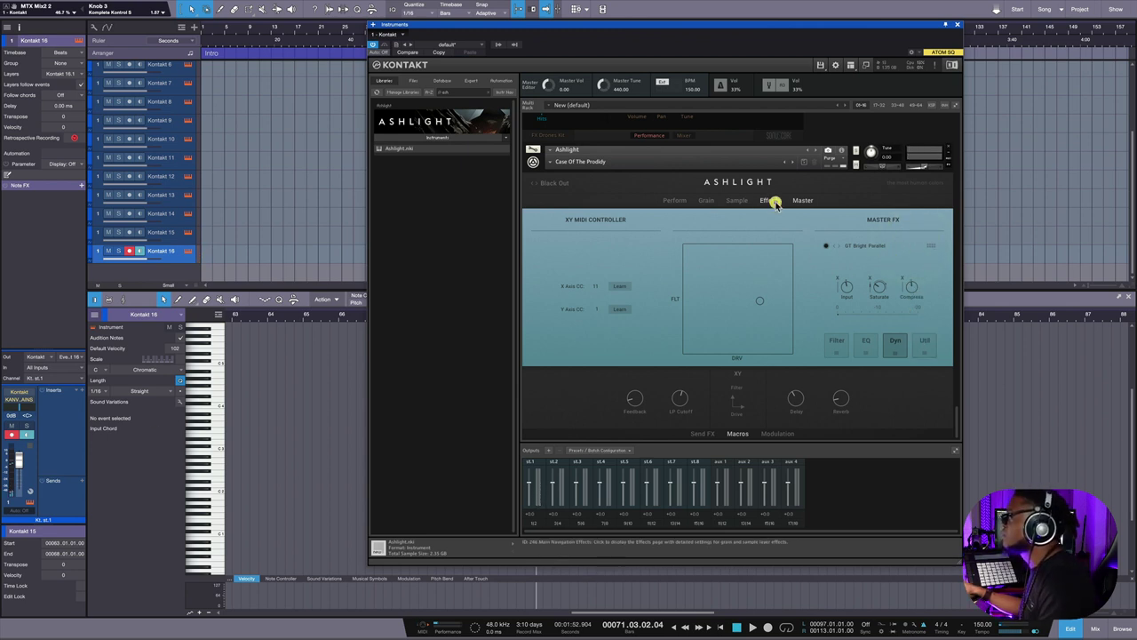
# Load the Ashlight preset The Simple Life from the snapshot browser and set its XY pad control near the lower-left corner.
pyautogui.click(675, 200)
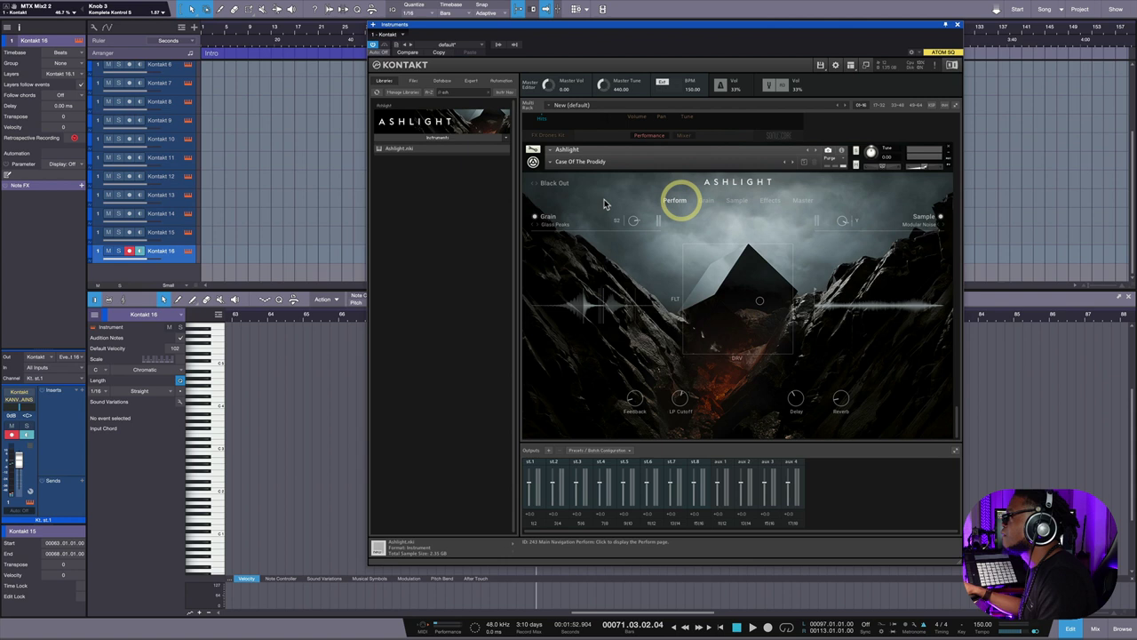
pyautogui.click(561, 184)
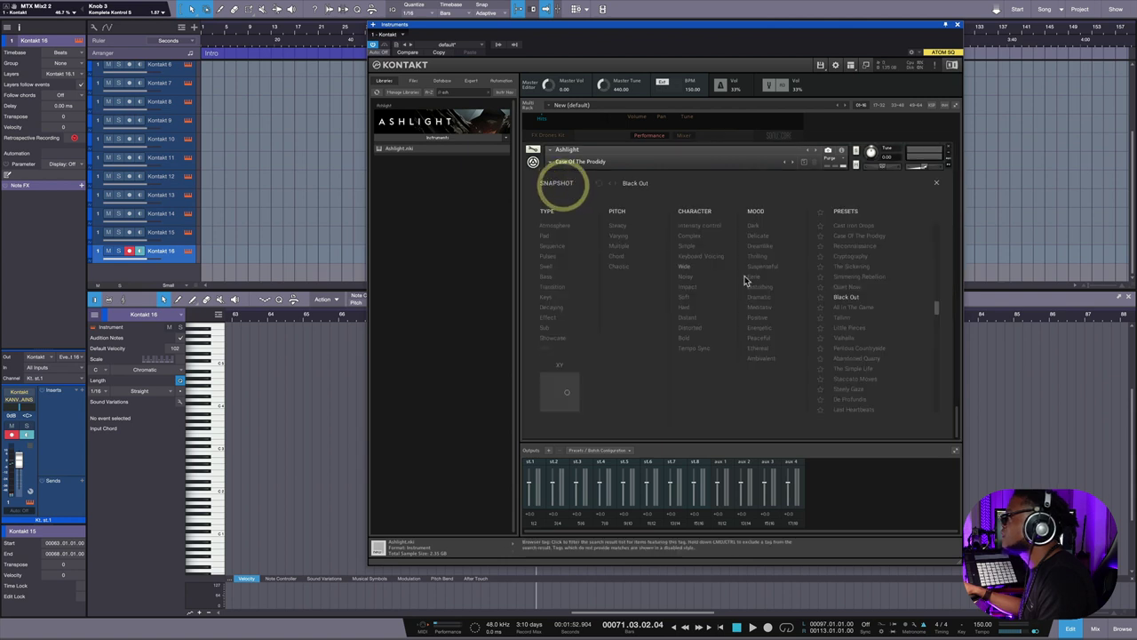
pyautogui.click(844, 368)
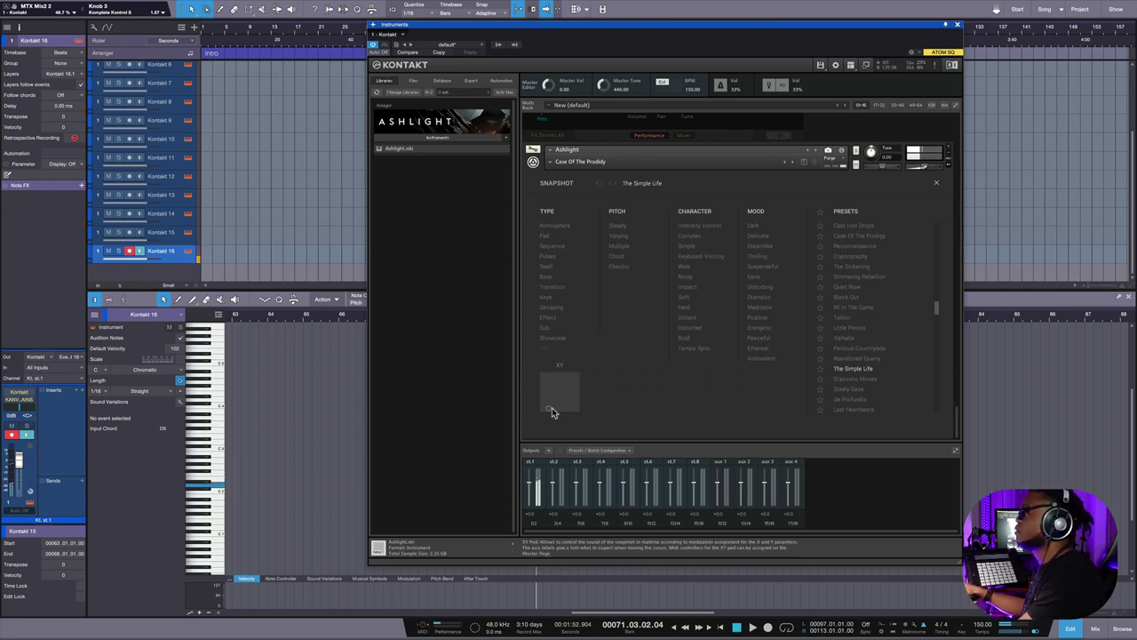
pyautogui.moveTo(551, 411); pyautogui.dragTo(551, 404)
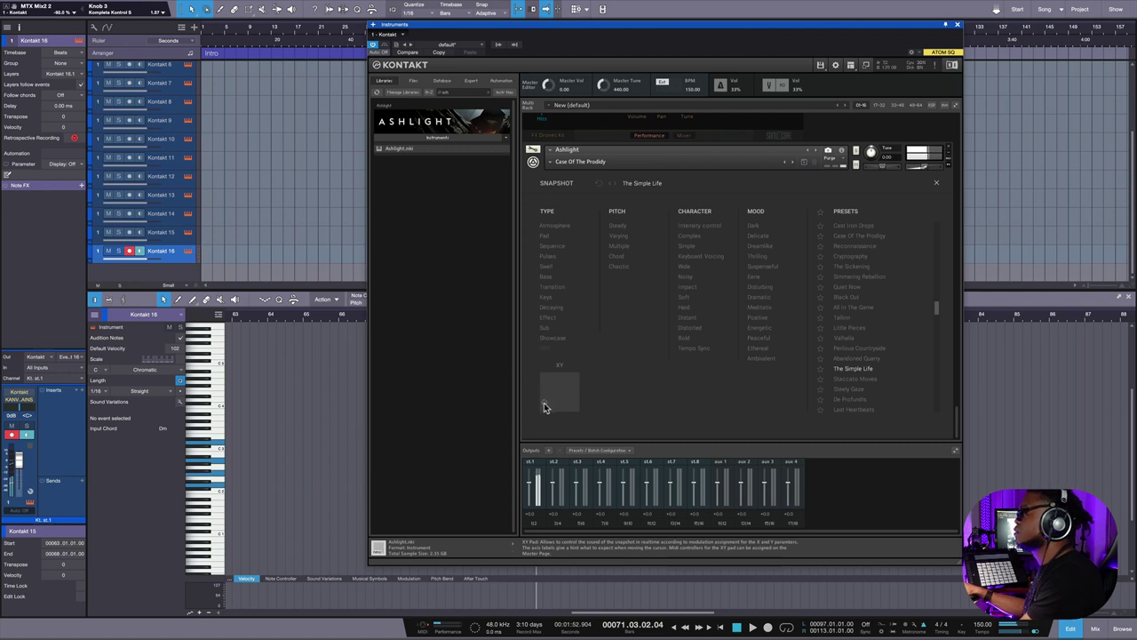
pyautogui.click(544, 402)
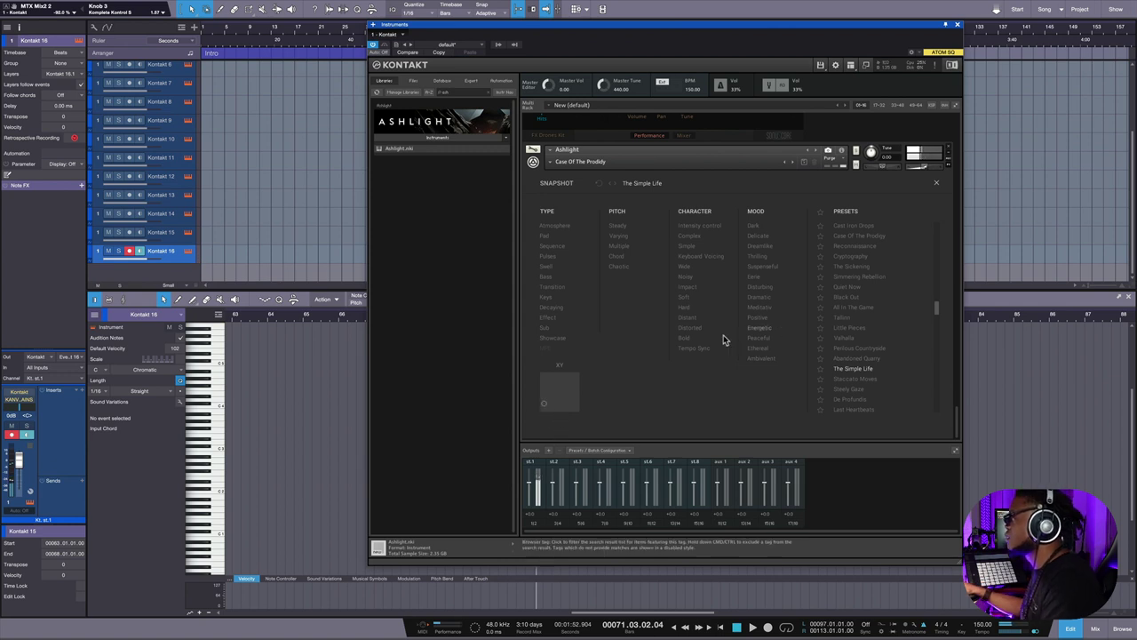
# Filter Ashlight's presets by the Wide character, load All Matter and set its XY pad control near the bottom edge.
pyautogui.click(685, 265)
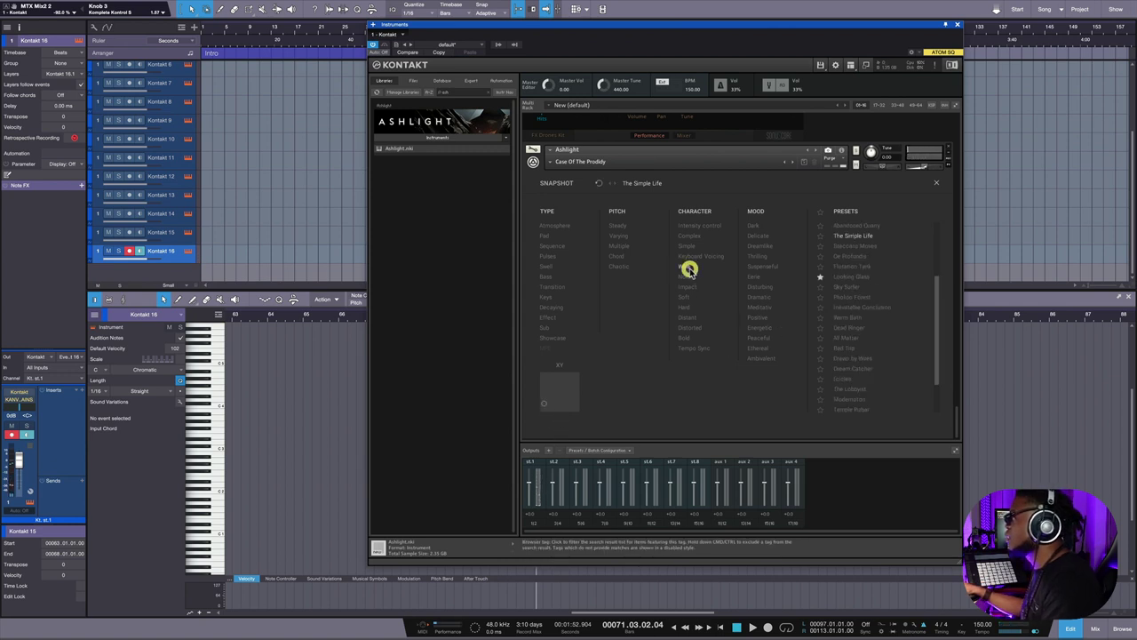
pyautogui.click(845, 338)
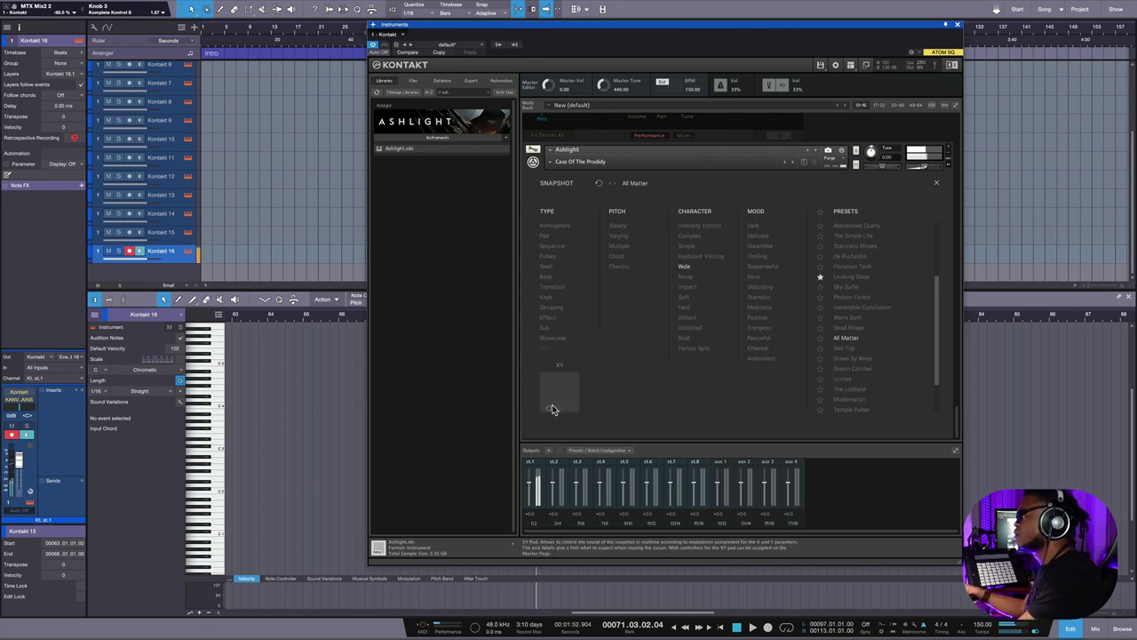
pyautogui.moveTo(560, 402)
pyautogui.mouseDown()
pyautogui.moveTo(569, 384)
pyautogui.moveTo(576, 405)
pyautogui.moveTo(553, 412)
pyautogui.mouseUp()
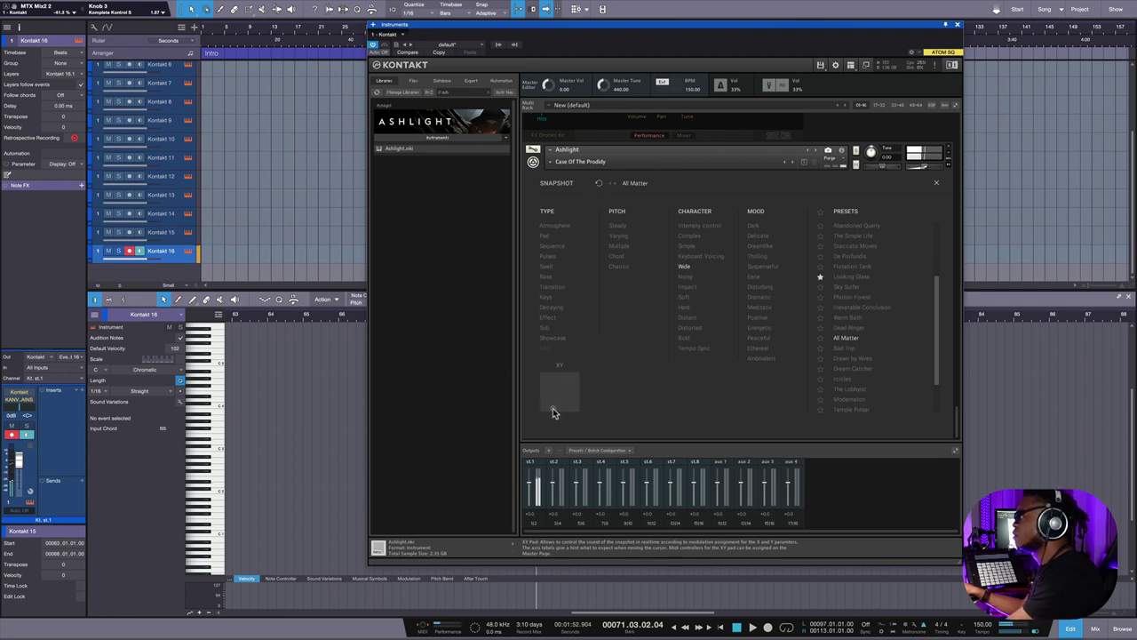
pyautogui.click(553, 408)
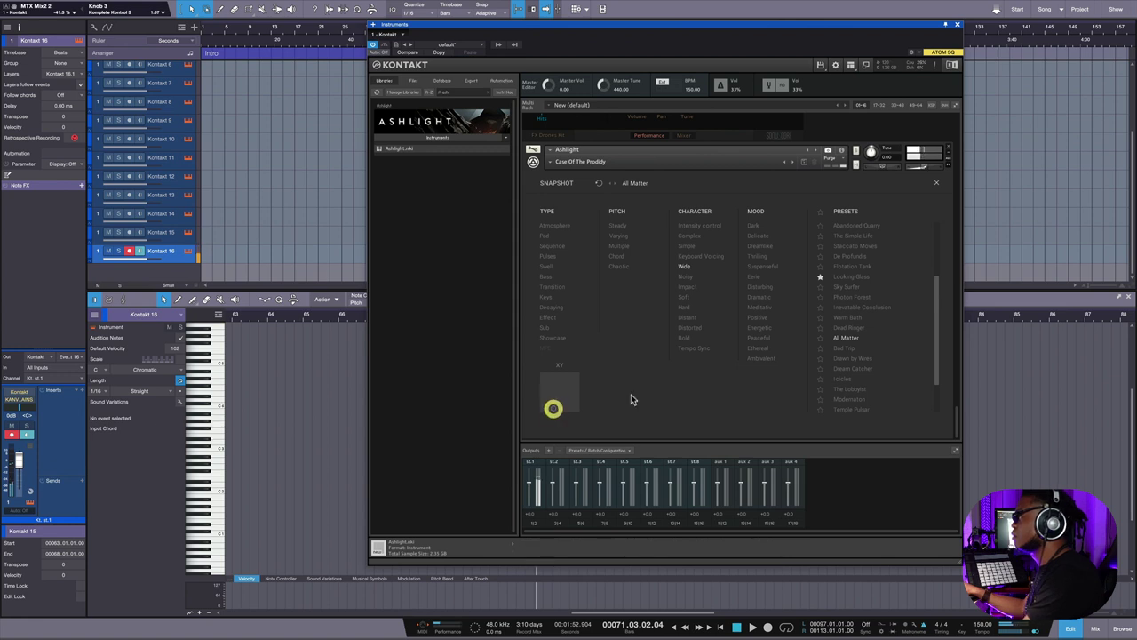
# Add the Bold character to the preset filter and load Drawn by Wires.
pyautogui.click(704, 341)
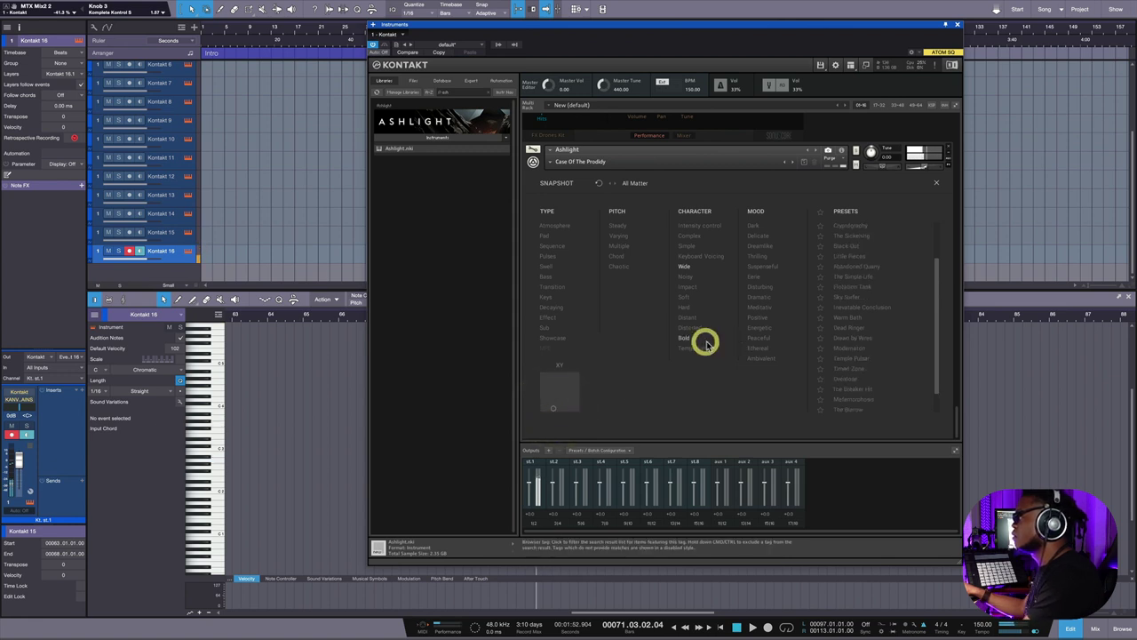
pyautogui.click(847, 340)
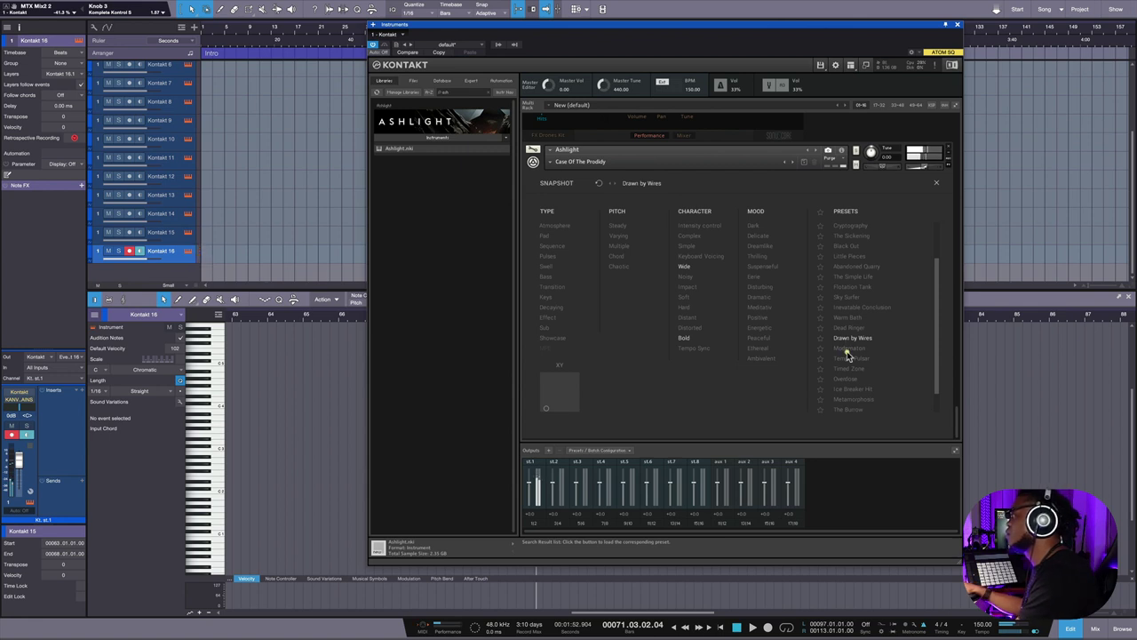
# Try the Modernaton preset, moving its XY pad control to just below the pad's centre.
pyautogui.click(846, 350)
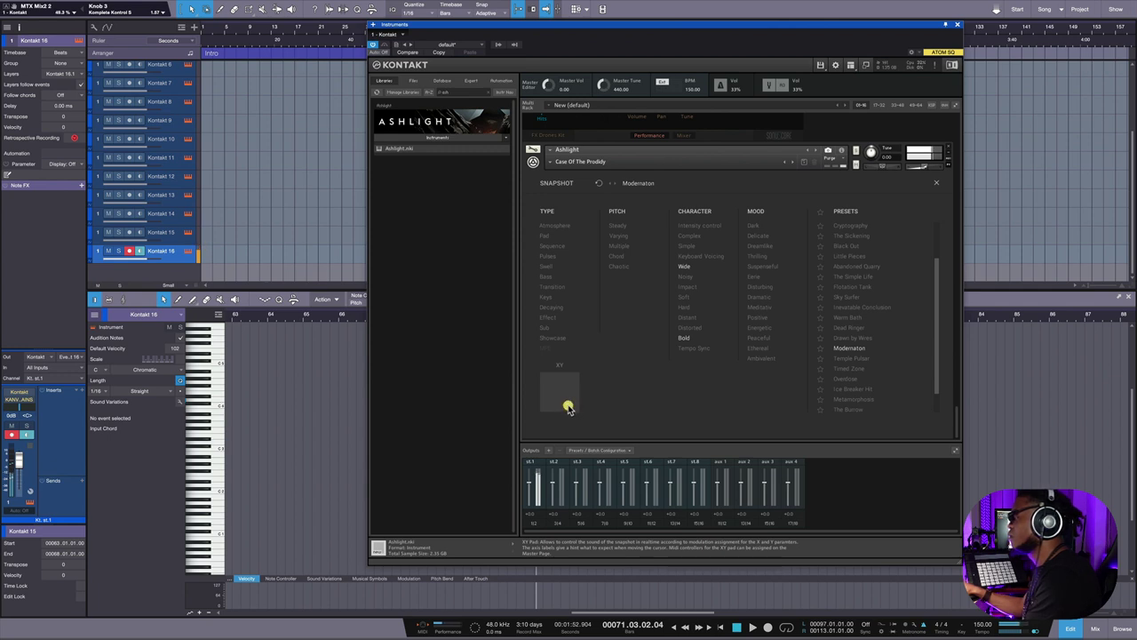
pyautogui.click(569, 409)
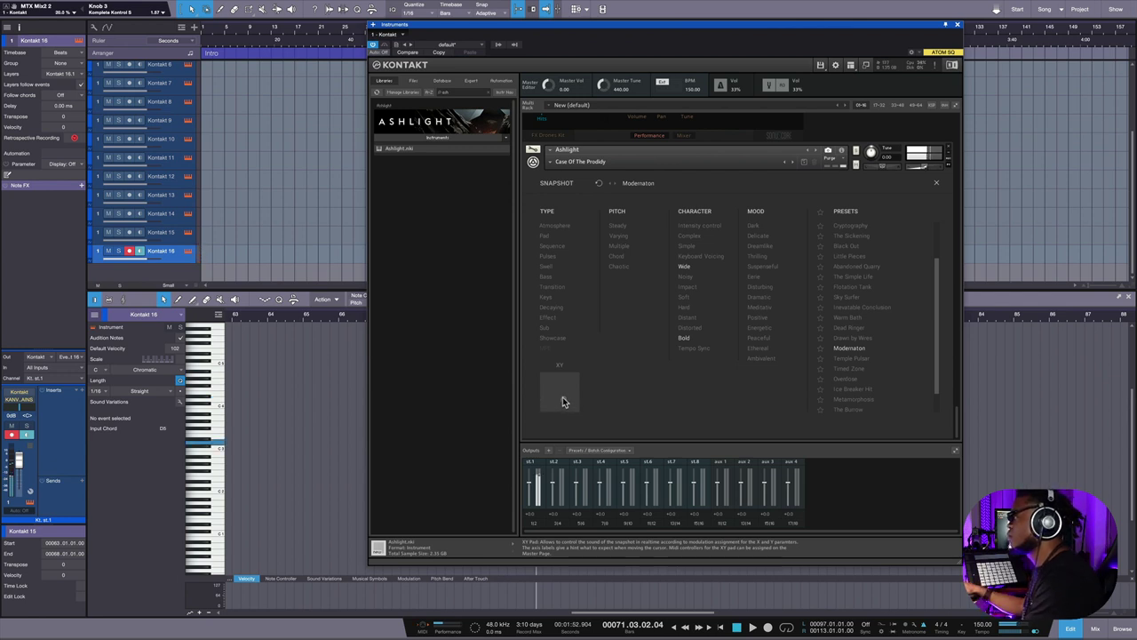
pyautogui.click(563, 398)
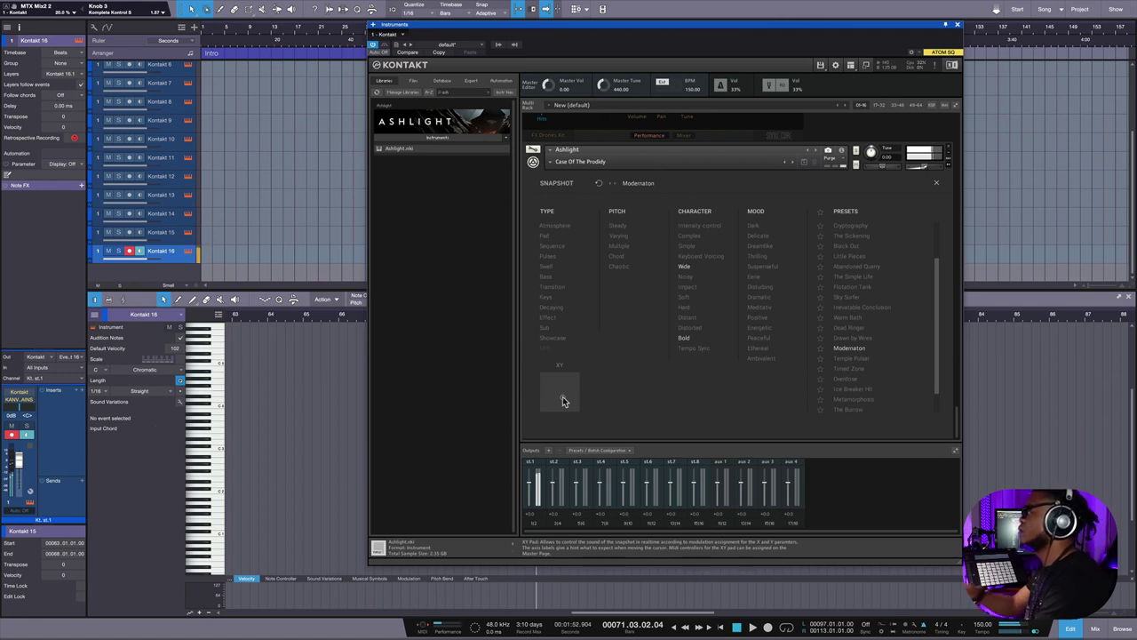
# Audition the Temple Pulsar, Timed Zone and Ice Breaker Hit presets from the filtered results.
pyautogui.click(851, 358)
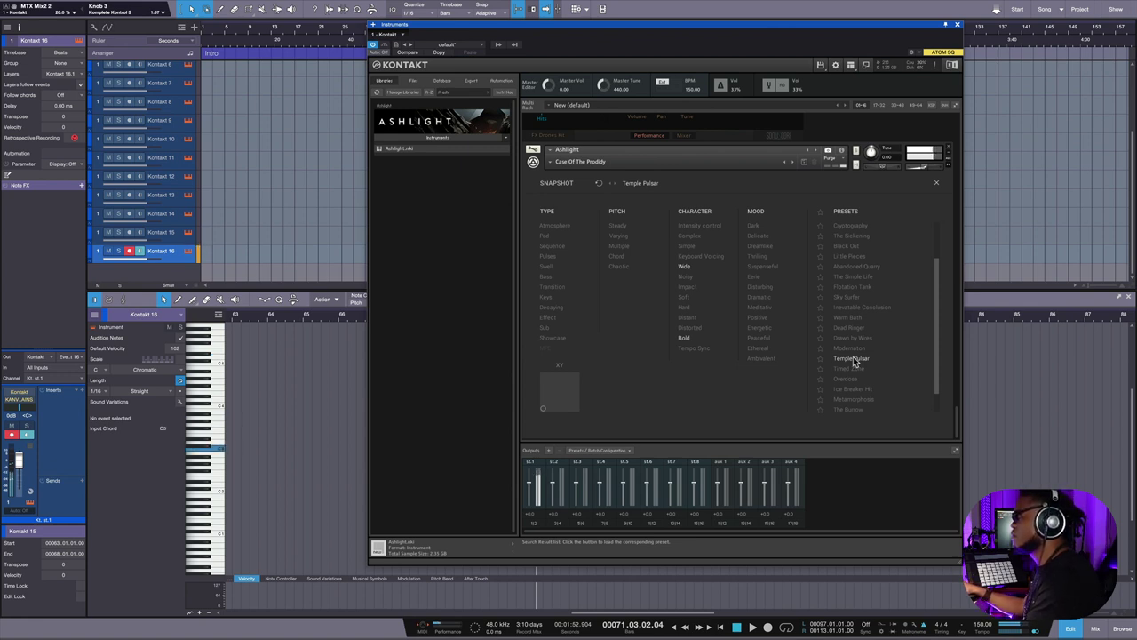
pyautogui.click(853, 368)
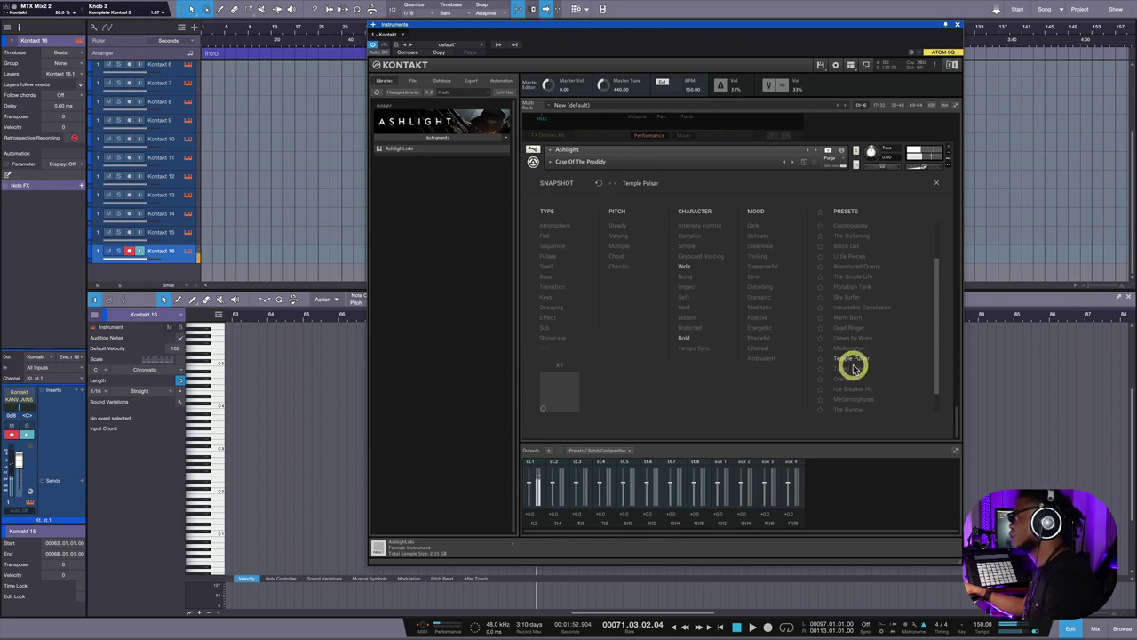
pyautogui.click(852, 368)
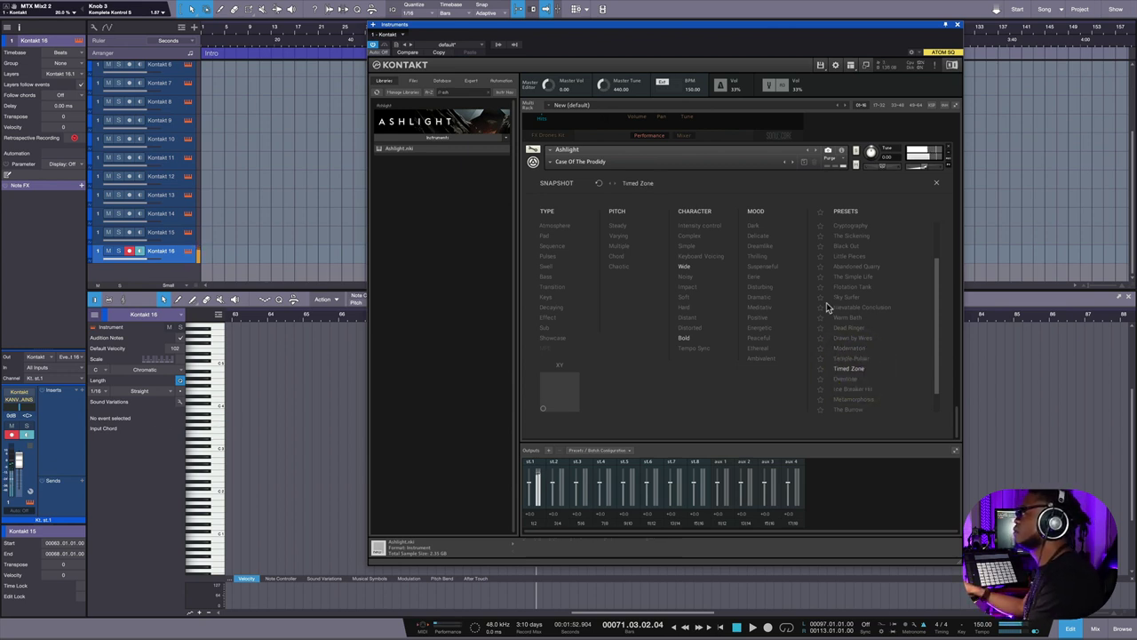
pyautogui.click(917, 169)
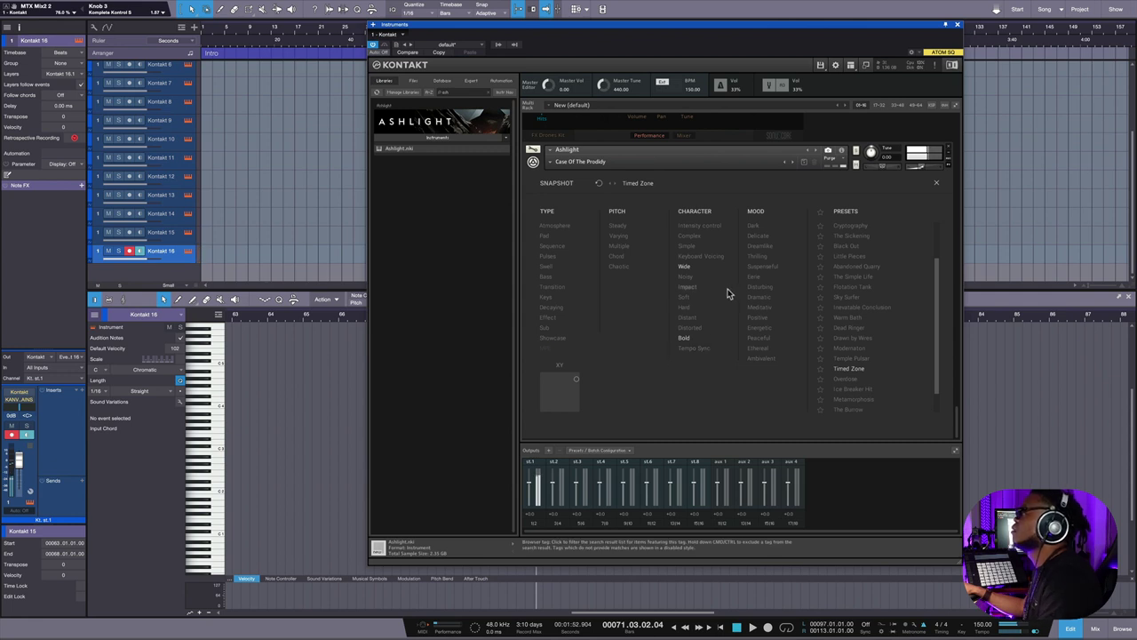
pyautogui.click(852, 389)
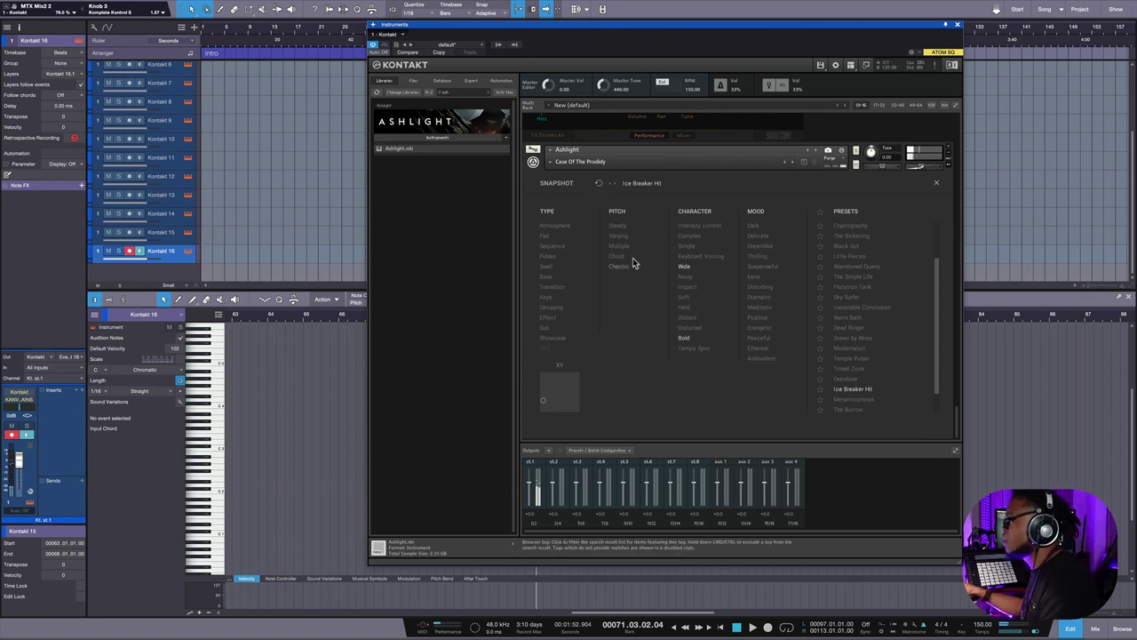
# Add the Keys type to the preset filter, audition Needlesticks and load Arpa Hammer.
pyautogui.click(549, 296)
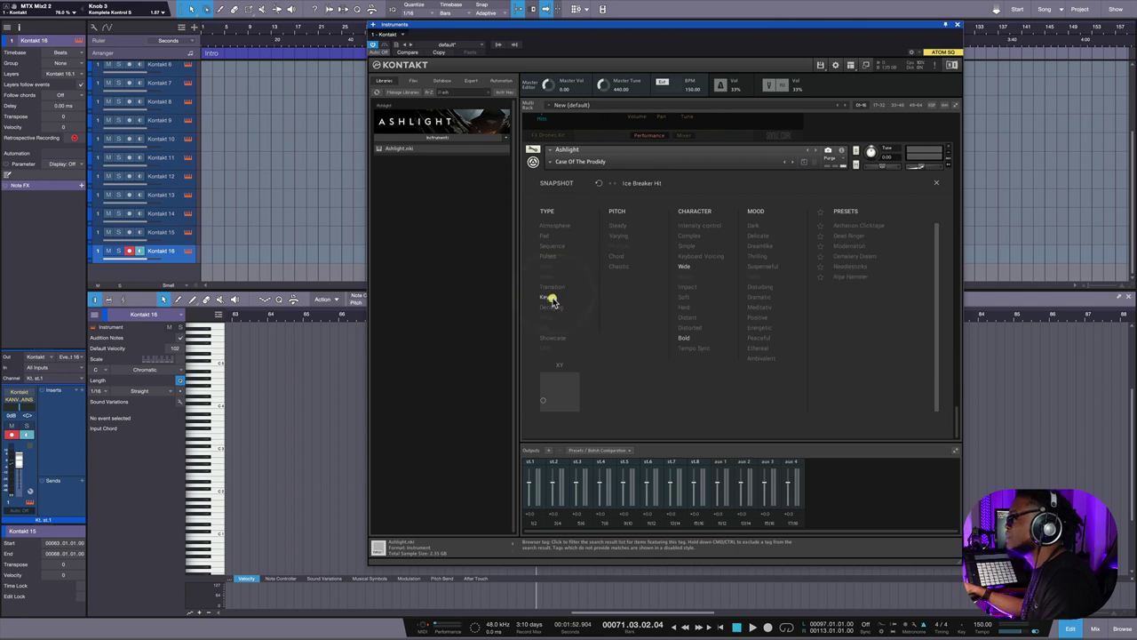
pyautogui.click(861, 266)
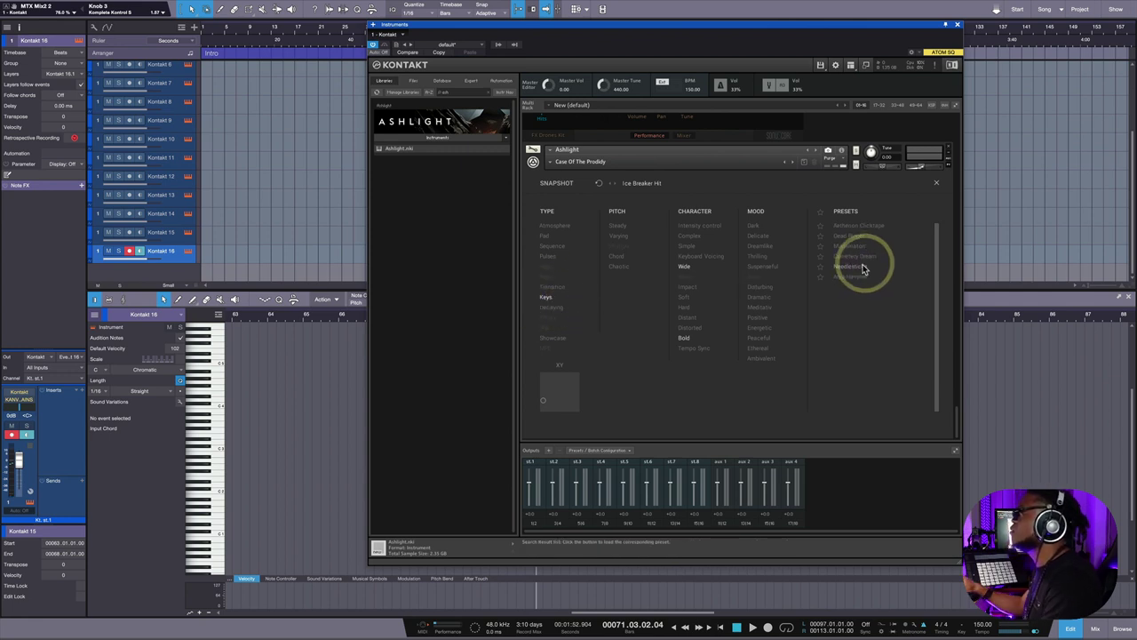
pyautogui.click(862, 267)
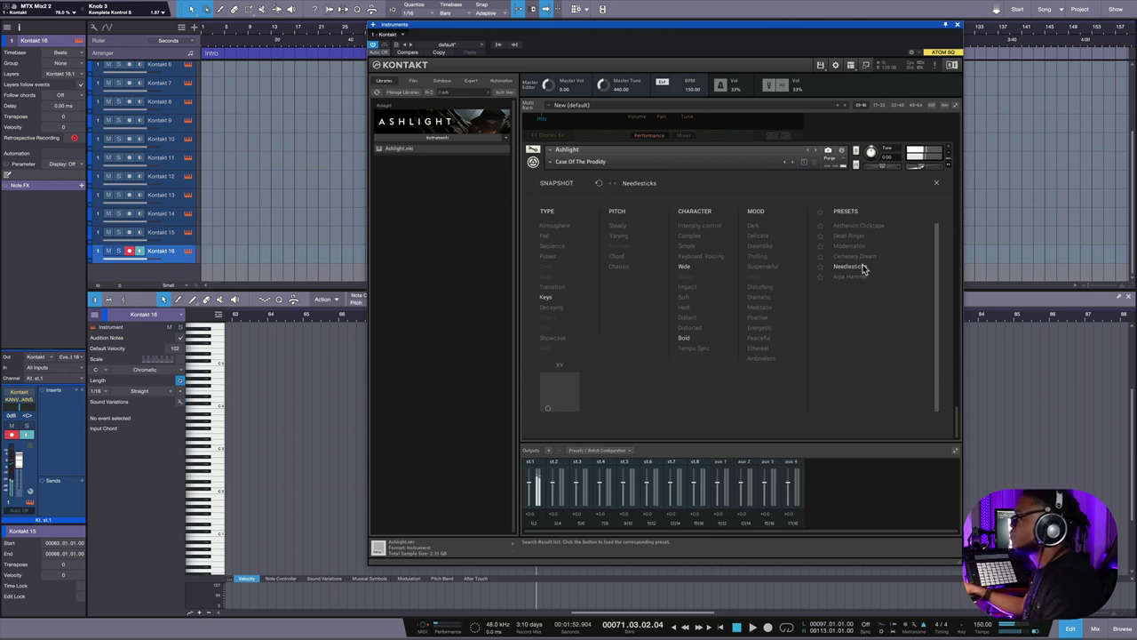
pyautogui.click(859, 274)
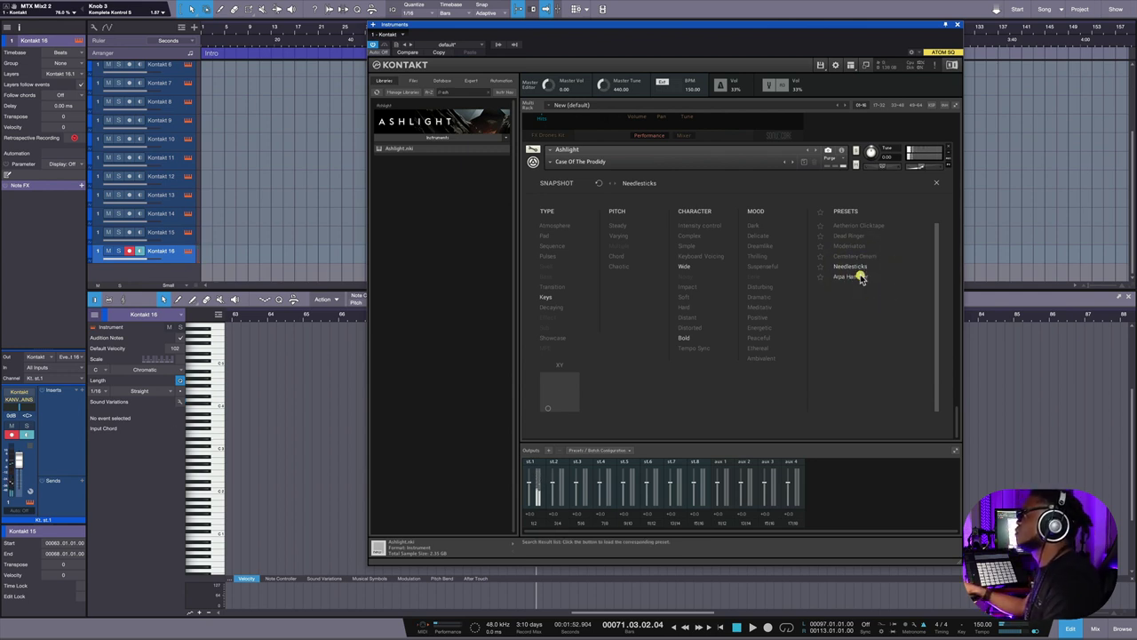
pyautogui.click(859, 277)
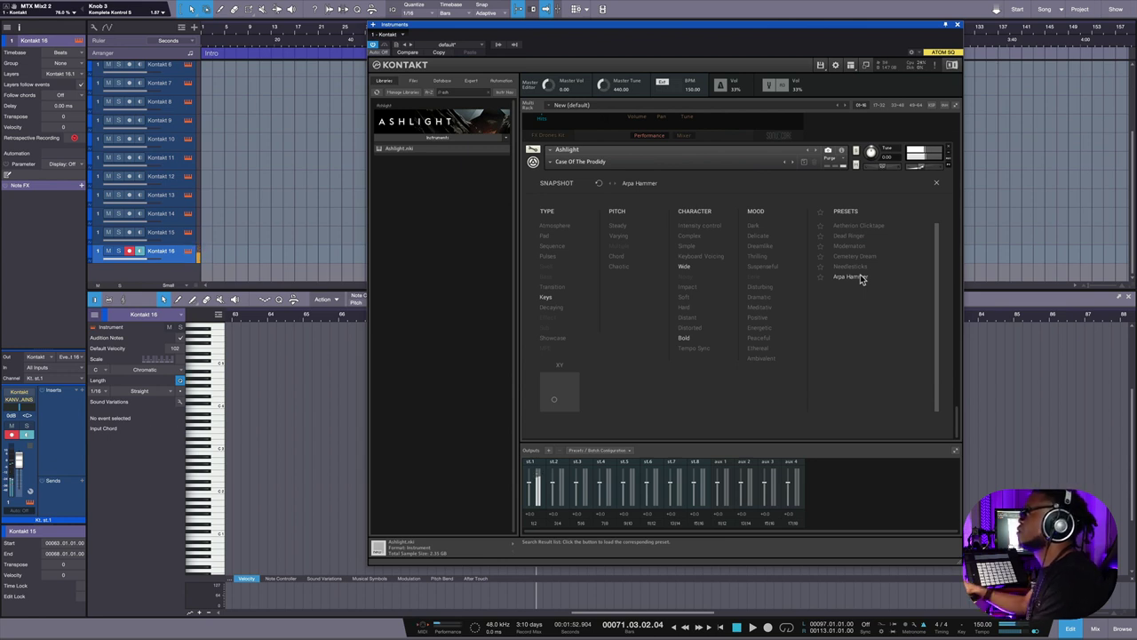
# Close the snapshot browser and adjust the Grain layer's volume on the Perform page.
pyautogui.click(938, 184)
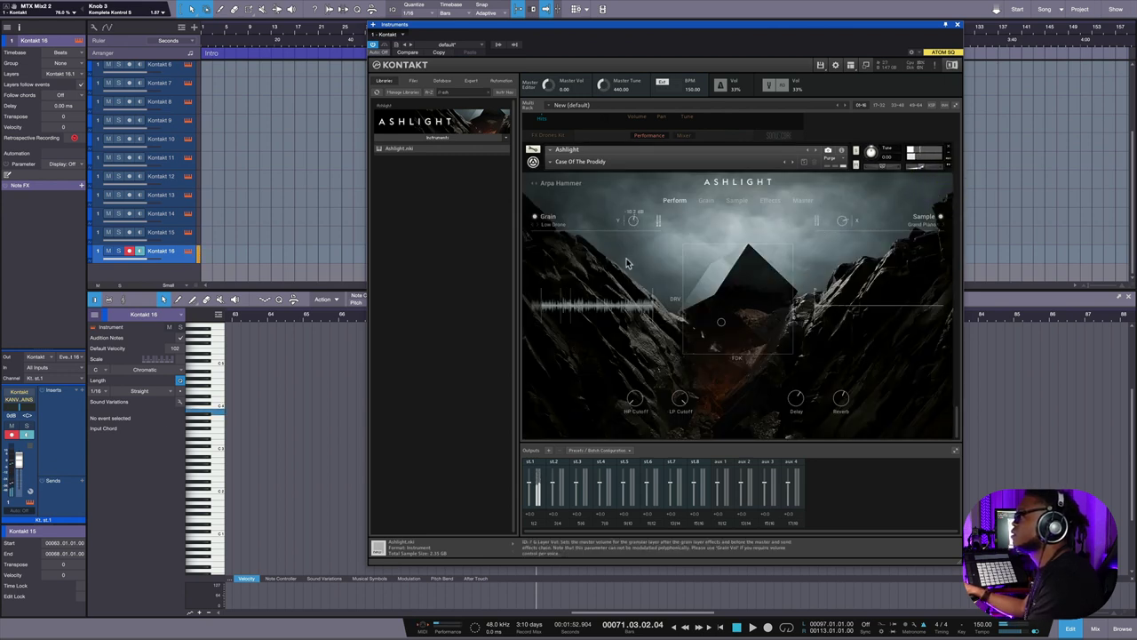
pyautogui.click(625, 307)
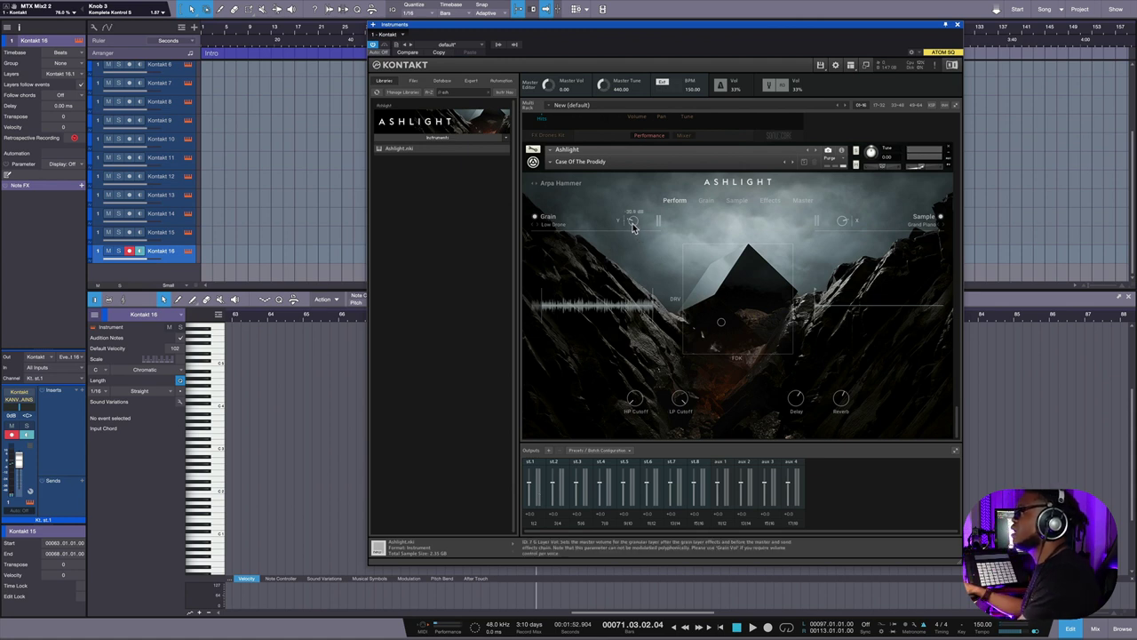
pyautogui.click(633, 224)
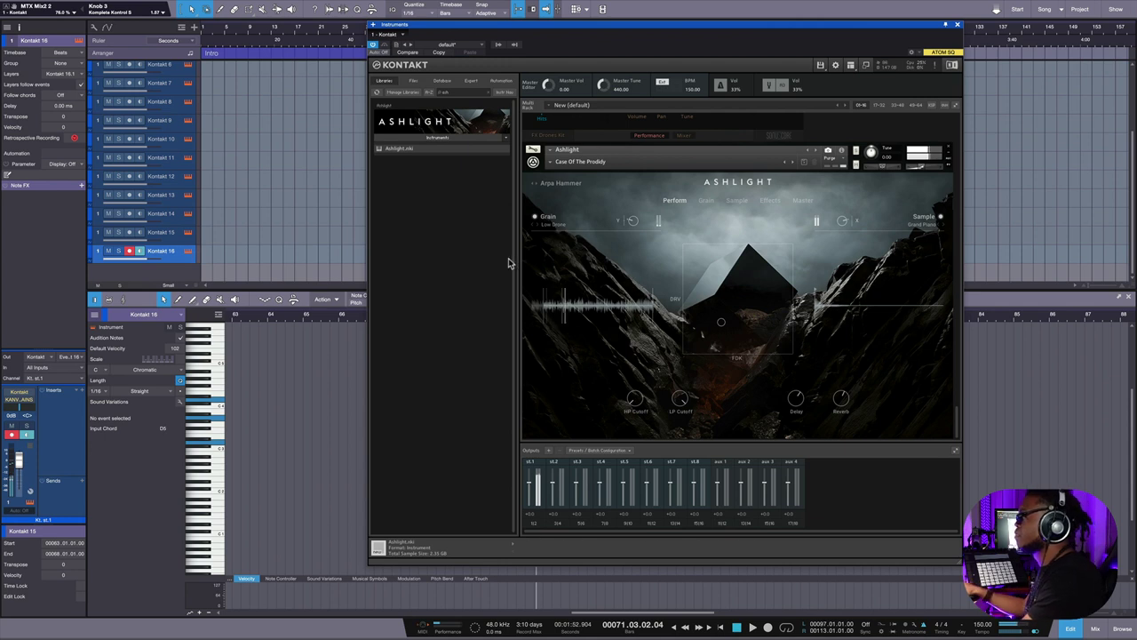
# Move the Perform page's XY control near the lower-right corner and adjust the Reverb and filter cutoff macros.
pyautogui.moveTo(724, 326)
pyautogui.mouseDown()
pyautogui.moveTo(721, 311)
pyautogui.moveTo(699, 312)
pyautogui.moveTo(696, 270)
pyautogui.moveTo(771, 252)
pyautogui.moveTo(789, 271)
pyautogui.moveTo(783, 336)
pyautogui.moveTo(762, 365)
pyautogui.mouseUp()
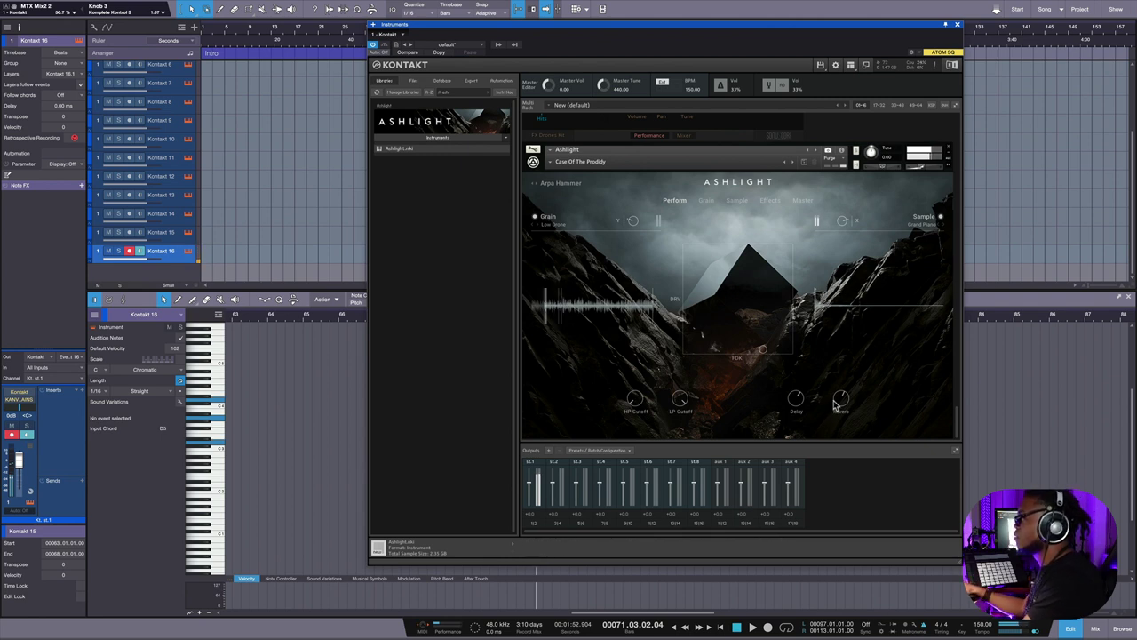
pyautogui.click(827, 425)
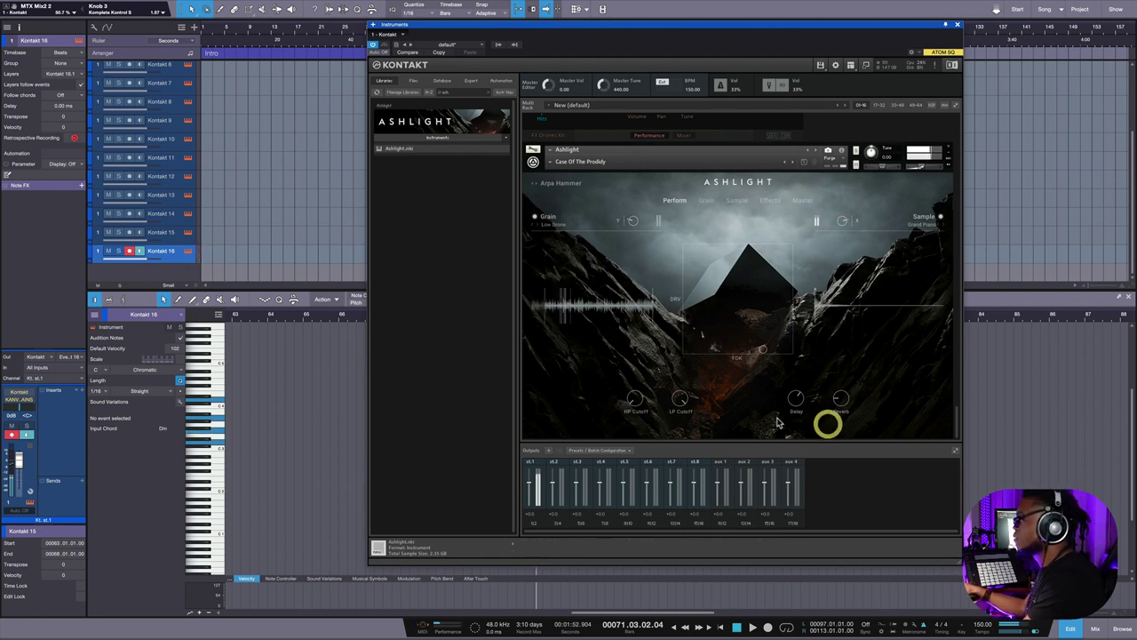
pyautogui.click(675, 418)
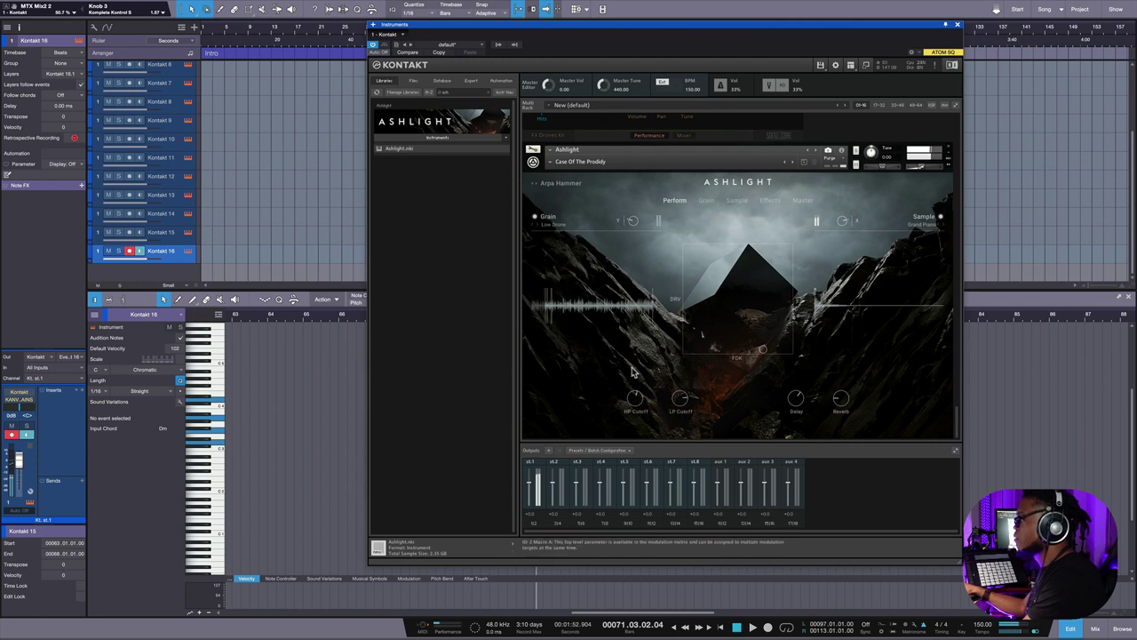
pyautogui.click(635, 377)
# Examine Arpa Hammer's Effects page, viewing the Grain layer's Filter slot and the Sample layer's Mod, Drive, EQ and Filter slots.
pyautogui.click(771, 201)
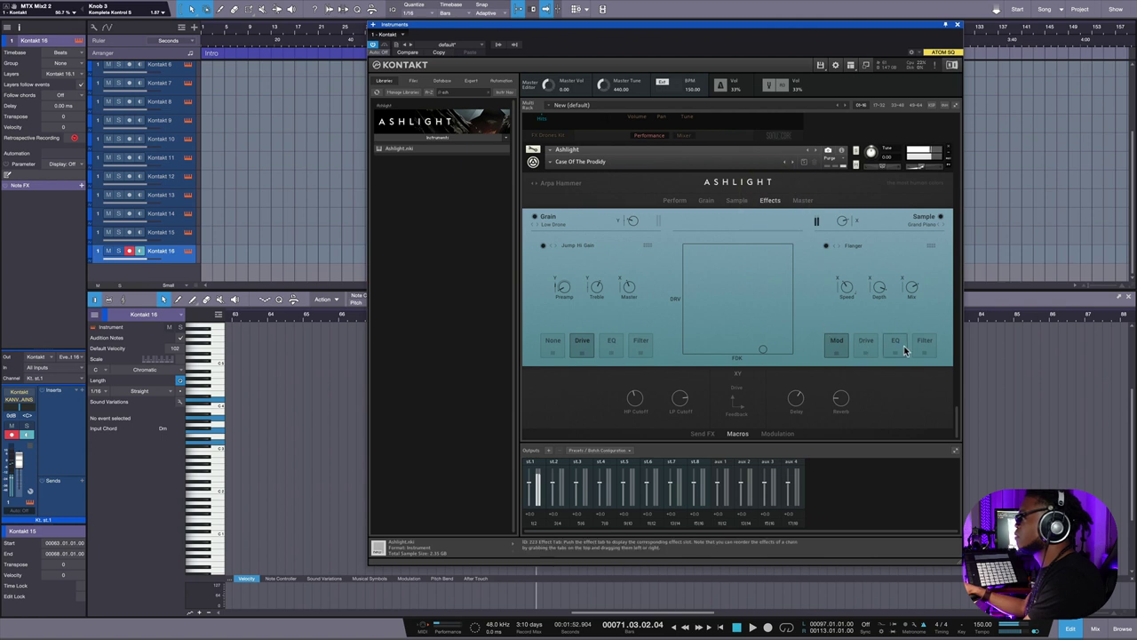
pyautogui.click(647, 345)
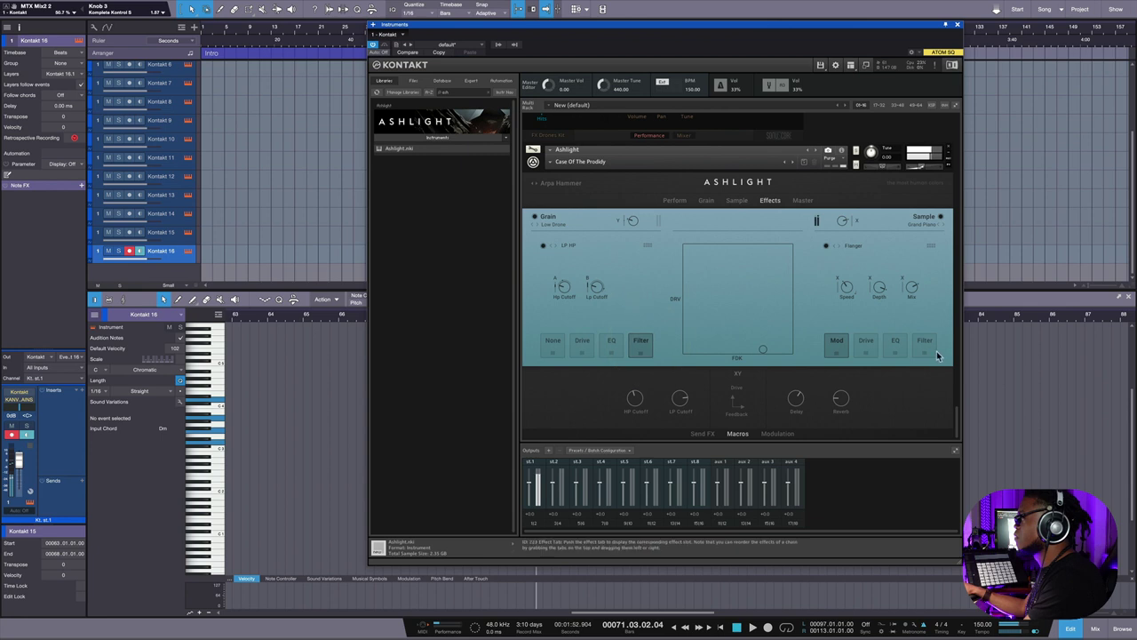
pyautogui.click(837, 343)
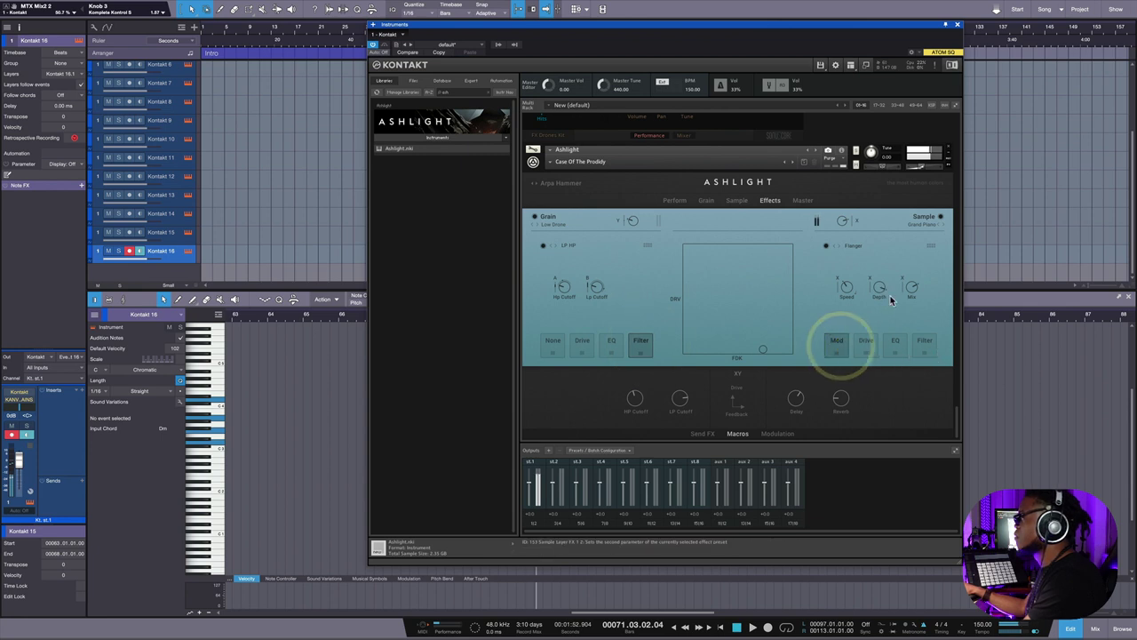
pyautogui.click(876, 340)
pyautogui.click(894, 346)
pyautogui.click(924, 344)
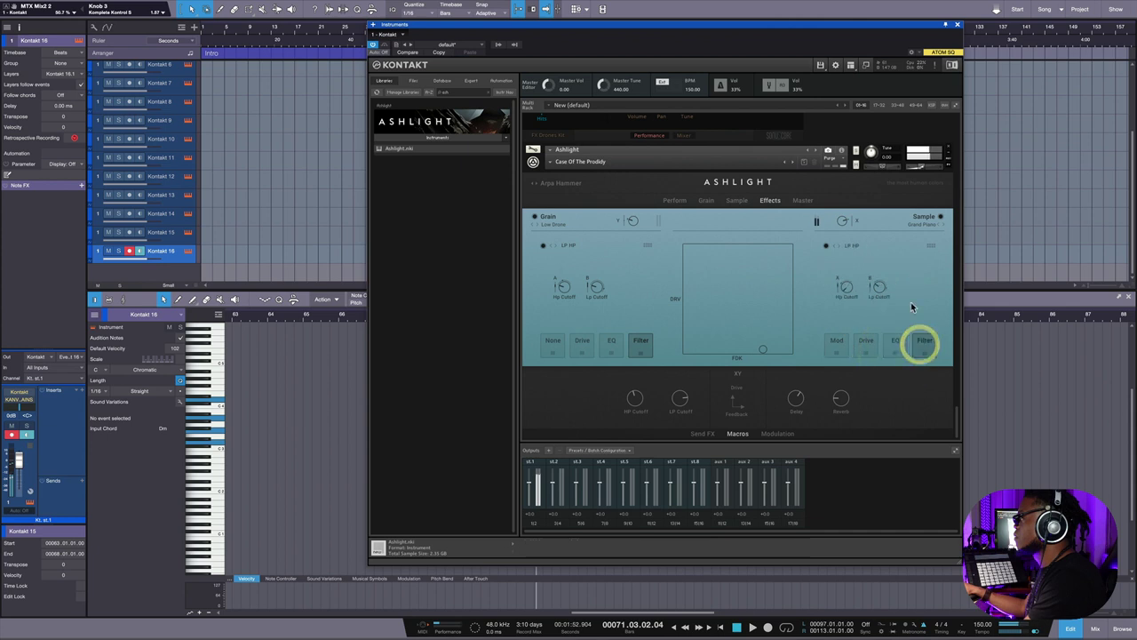
pyautogui.click(882, 206)
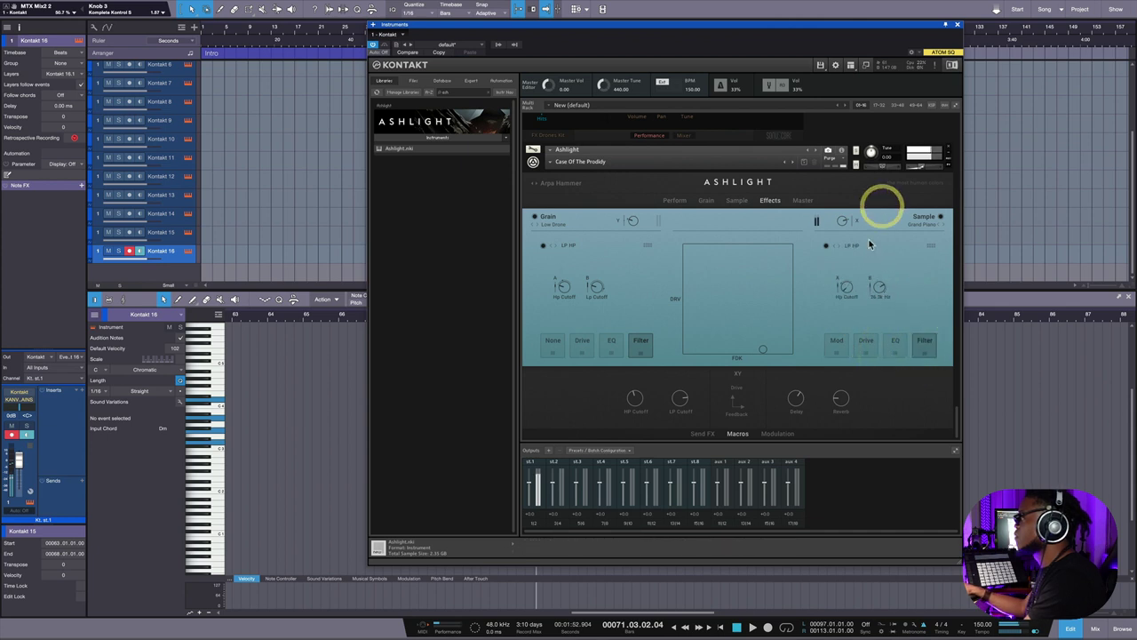
# Look over Ashlight's Master and Grain pages, returning to the Perform page.
pyautogui.click(803, 202)
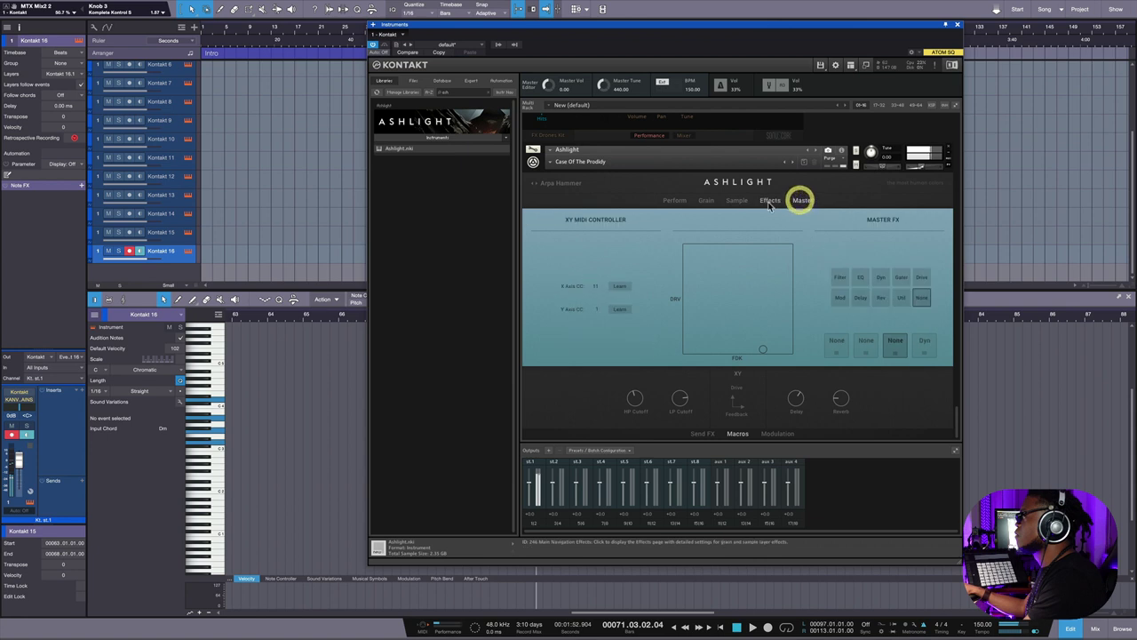
pyautogui.click(711, 202)
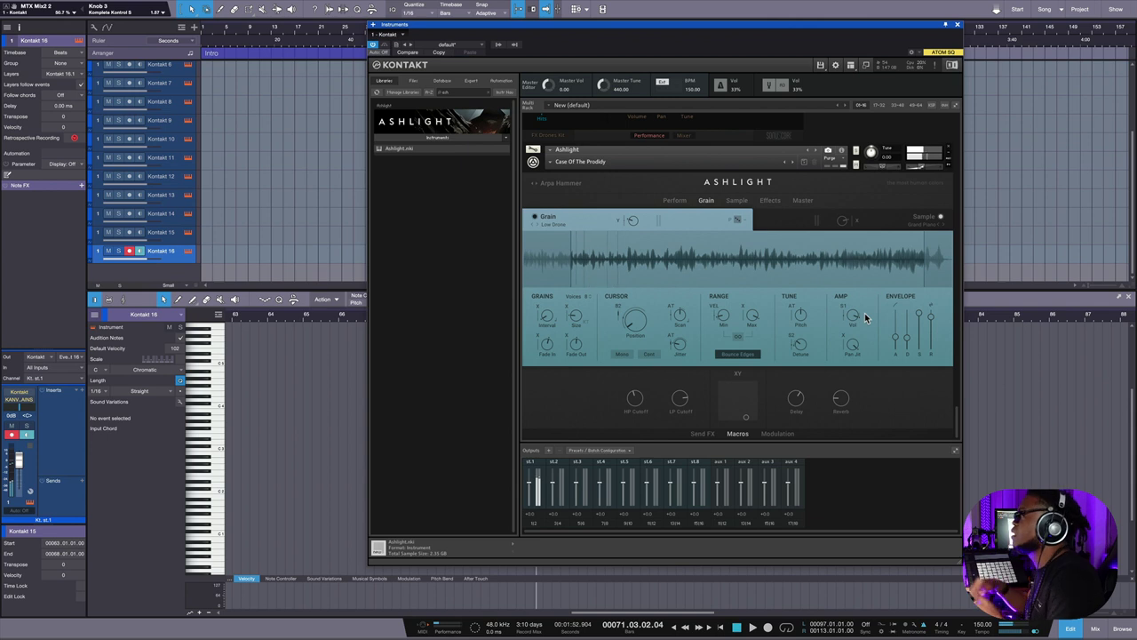
pyautogui.click(674, 201)
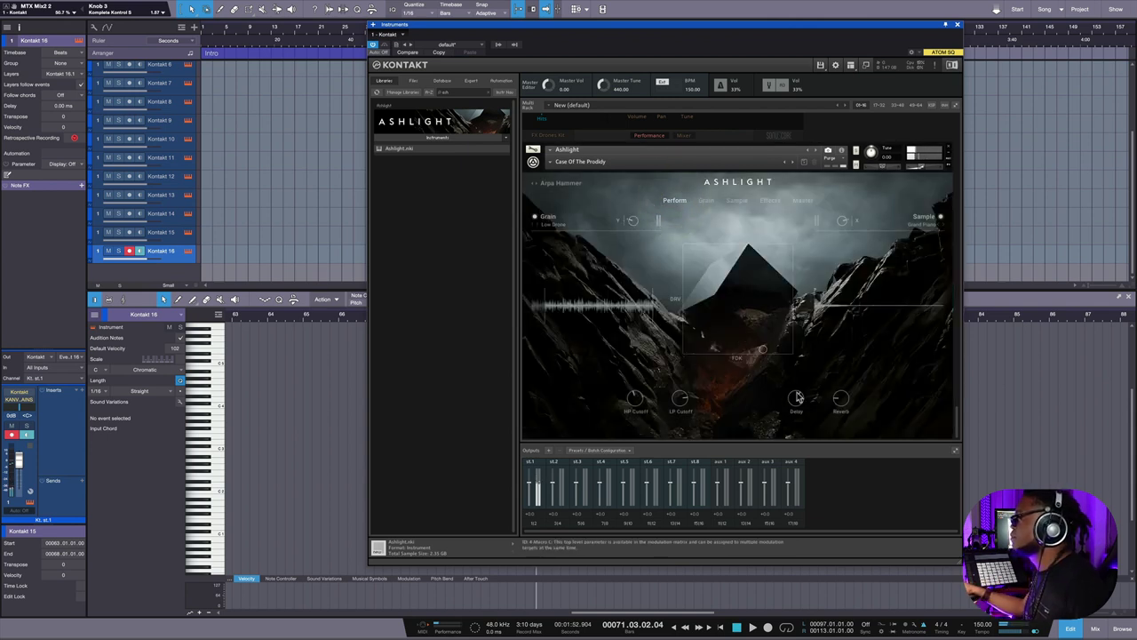
# Adjust the Delay macro and the Grain layer's cursor Position.
pyautogui.click(788, 424)
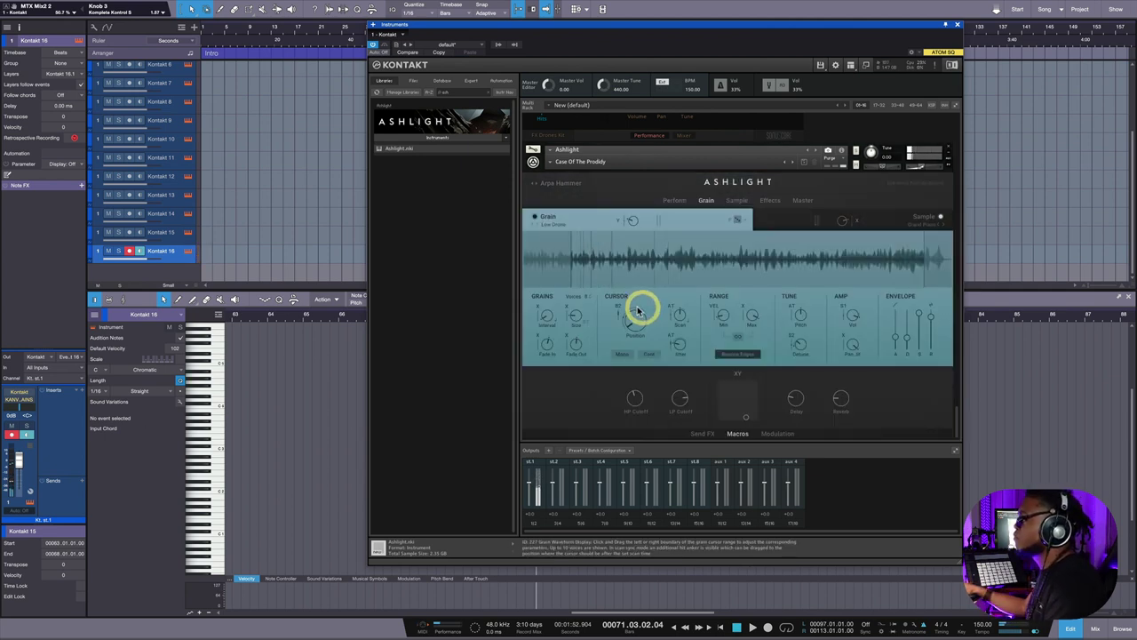
pyautogui.click(641, 309)
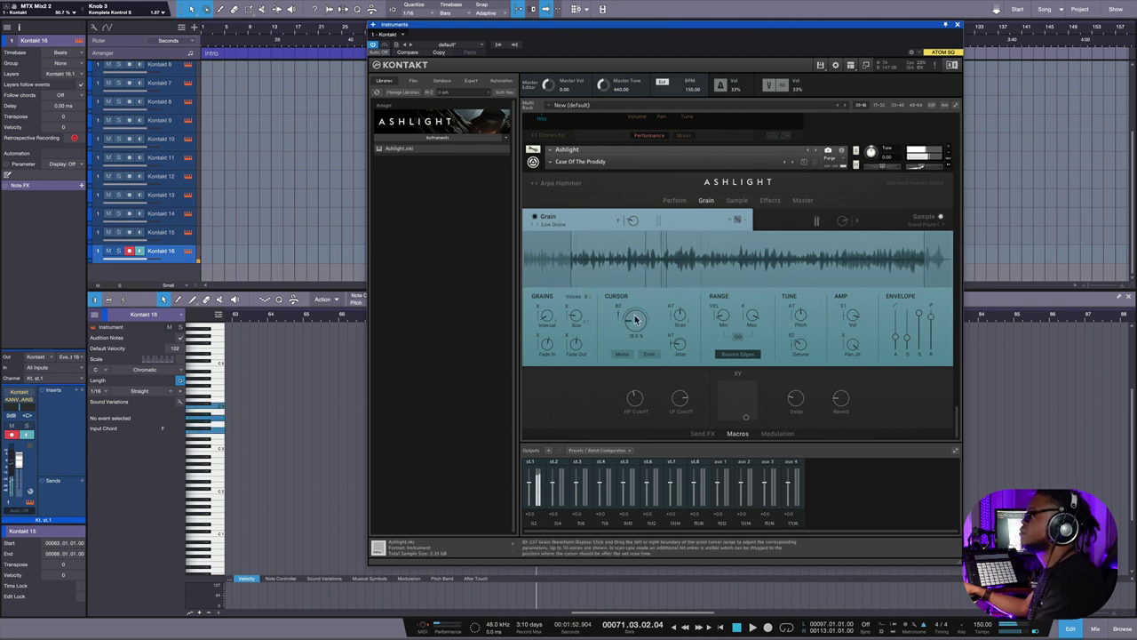
pyautogui.click(634, 257)
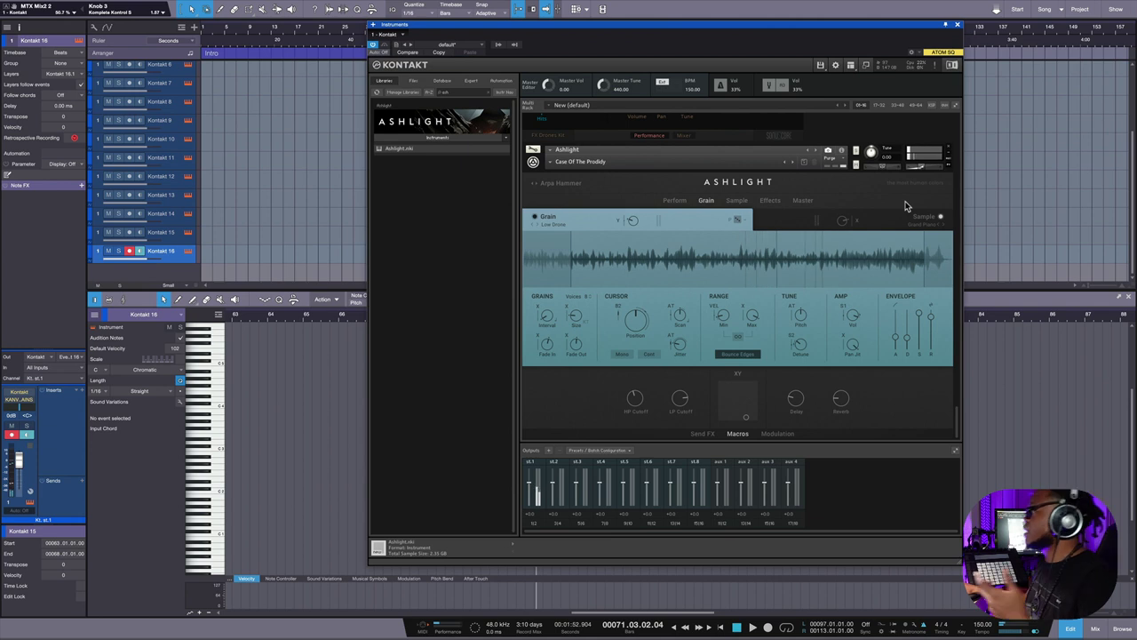
# Return Ashlight to its Perform page and look over the other instruments in the Kontakt rack.
pyautogui.click(675, 203)
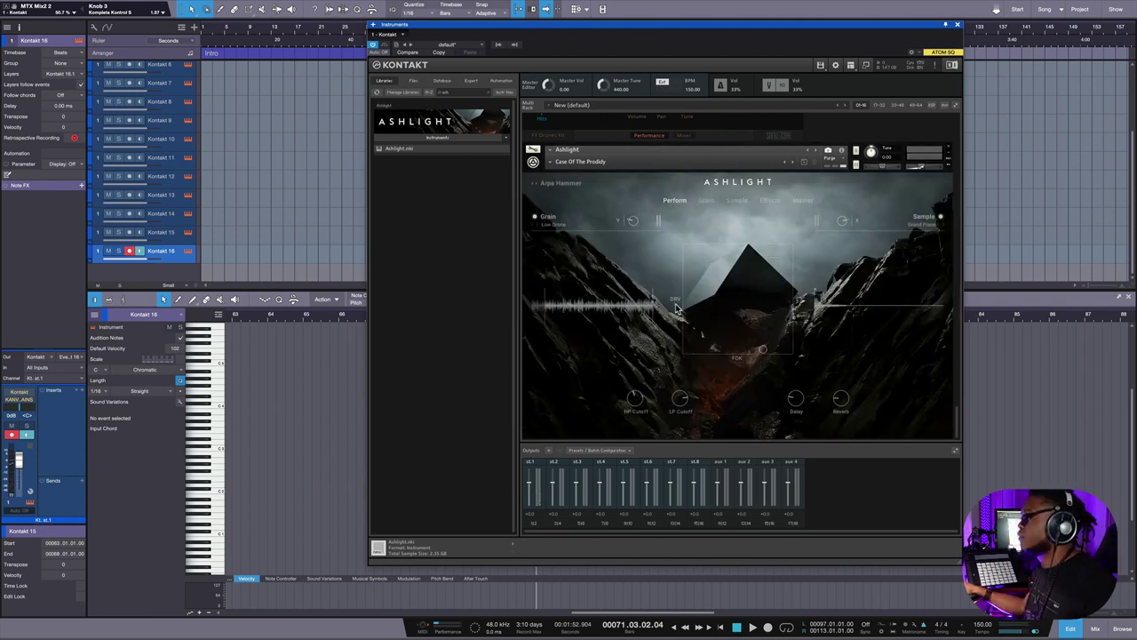
pyautogui.scroll(3, 828, 330)
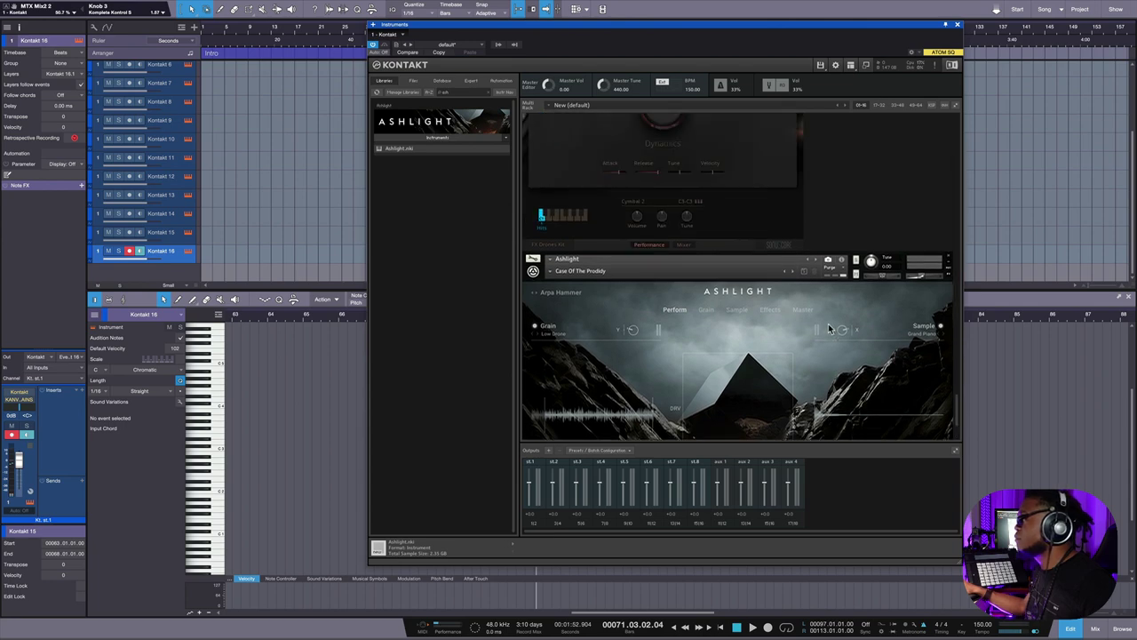
pyautogui.scroll(10, 835, 325)
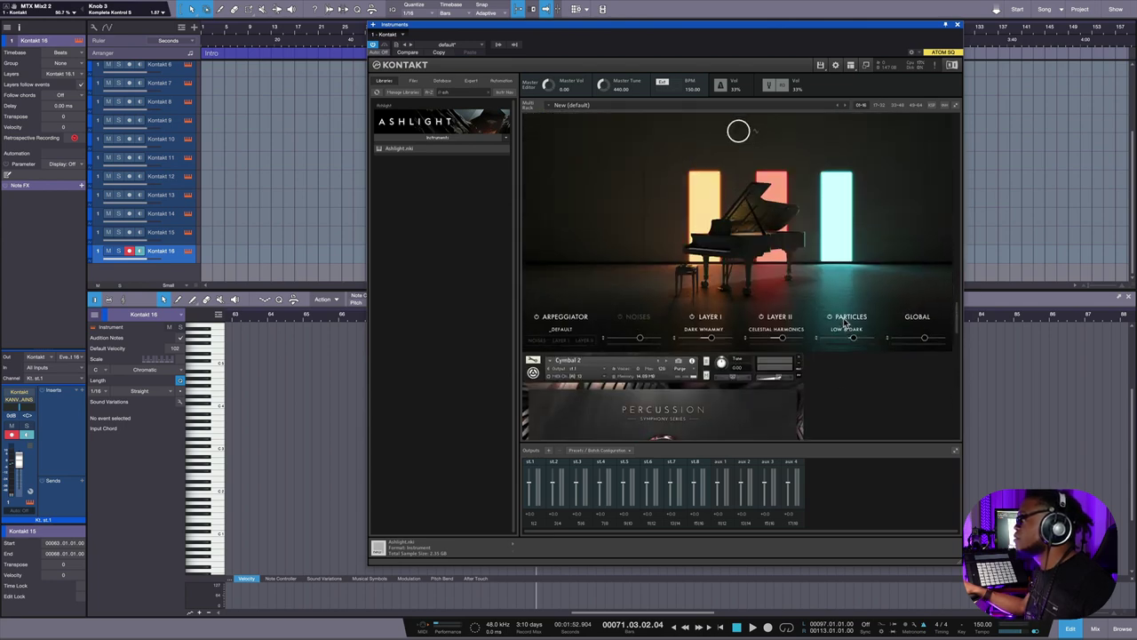
pyautogui.scroll(-10, 844, 324)
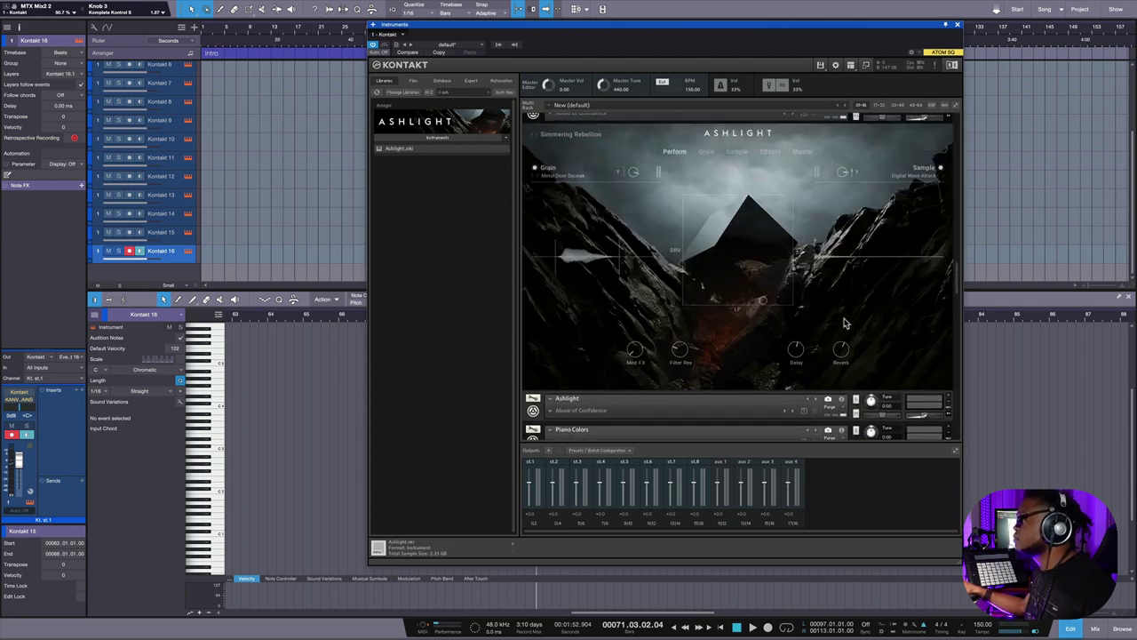